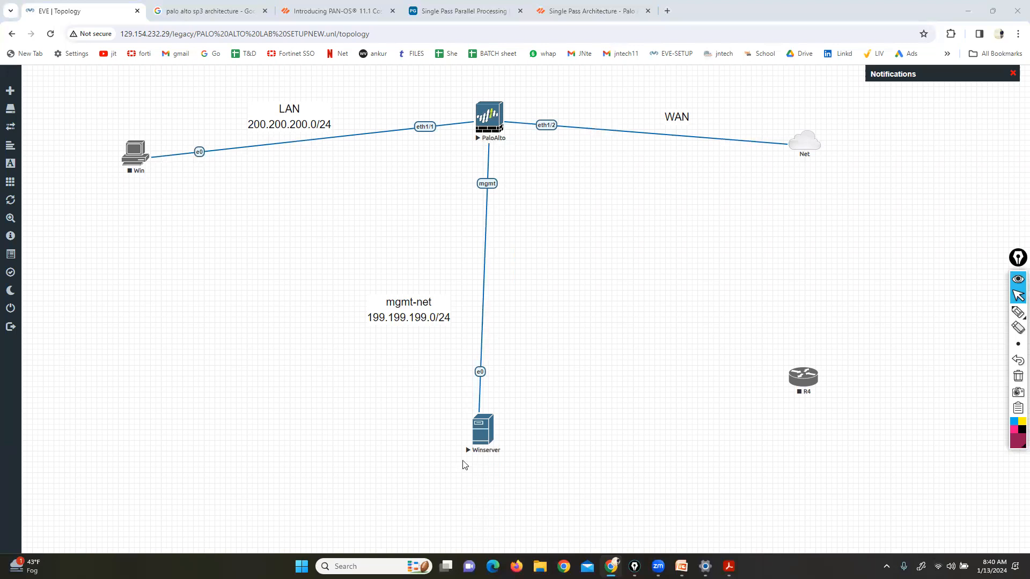
# Shift Winserver under PaloAlto, circle the LAN and WAN segments with the pen, then clear
pyautogui.moveTo(482, 441); pyautogui.dragTo(491, 441)
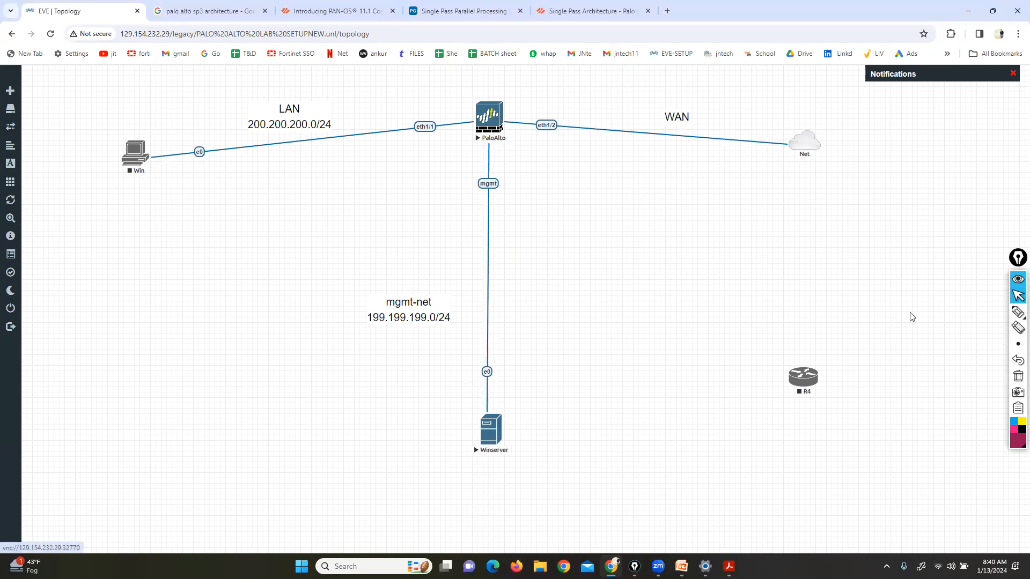
pyautogui.click(1018, 311)
pyautogui.moveTo(440, 86); pyautogui.dragTo(440, 119)
pyautogui.moveTo(437, 170)
pyautogui.mouseDown()
pyautogui.moveTo(84, 222)
pyautogui.moveTo(178, 57)
pyautogui.moveTo(453, 73)
pyautogui.mouseUp()
pyautogui.moveTo(531, 75)
pyautogui.mouseDown()
pyautogui.moveTo(794, 196)
pyautogui.moveTo(814, 76)
pyautogui.moveTo(584, 74)
pyautogui.mouseUp()
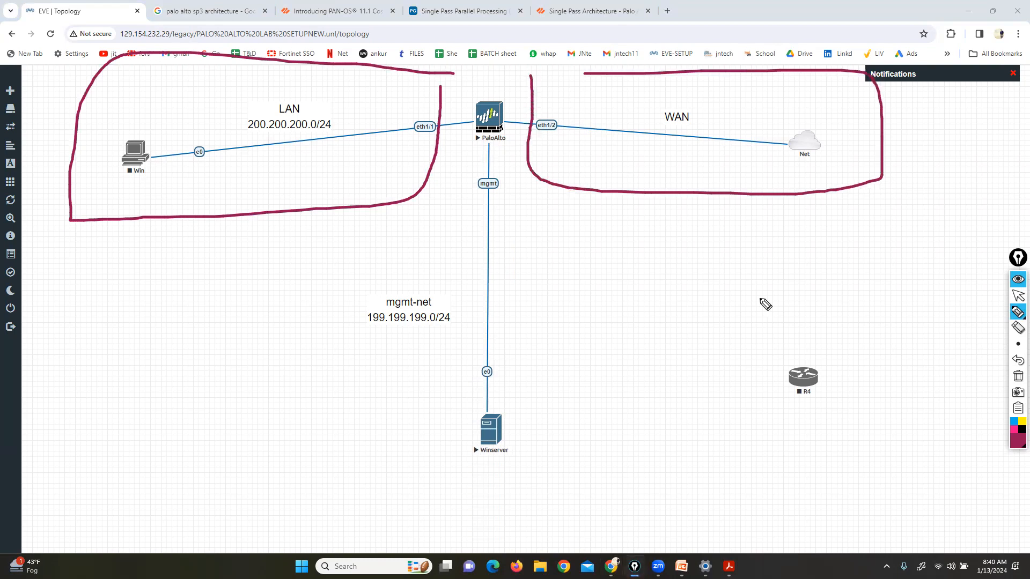
pyautogui.click(1017, 376)
# Circle PaloAlto and Winserver, tick the eth1/2 link, then clear all annotations
pyautogui.moveTo(514, 76)
pyautogui.mouseDown()
pyautogui.moveTo(462, 79)
pyautogui.moveTo(504, 151)
pyautogui.moveTo(526, 79)
pyautogui.moveTo(515, 77)
pyautogui.mouseUp()
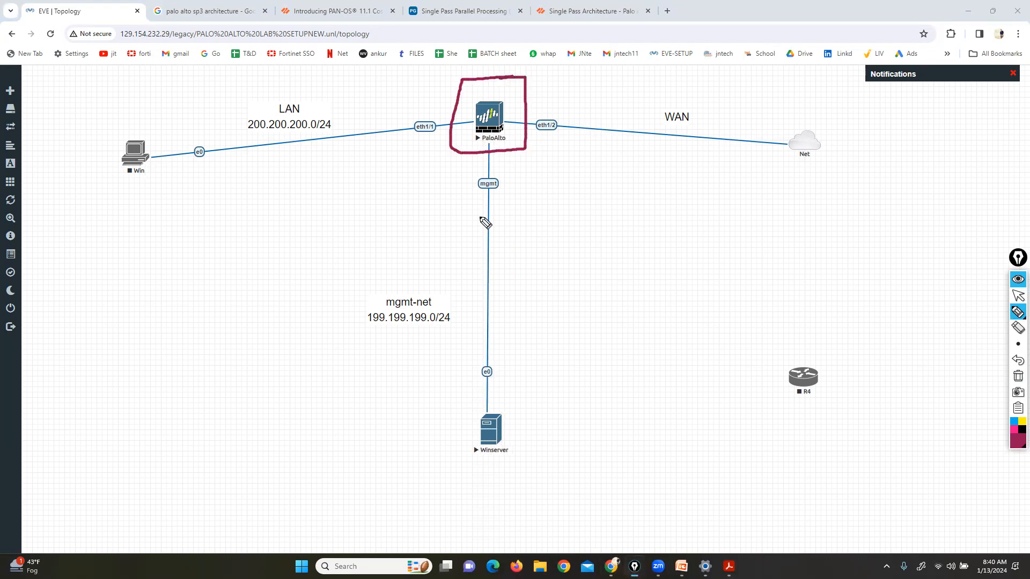
pyautogui.moveTo(519, 407)
pyautogui.mouseDown()
pyautogui.moveTo(451, 406)
pyautogui.moveTo(448, 481)
pyautogui.moveTo(524, 406)
pyautogui.mouseUp()
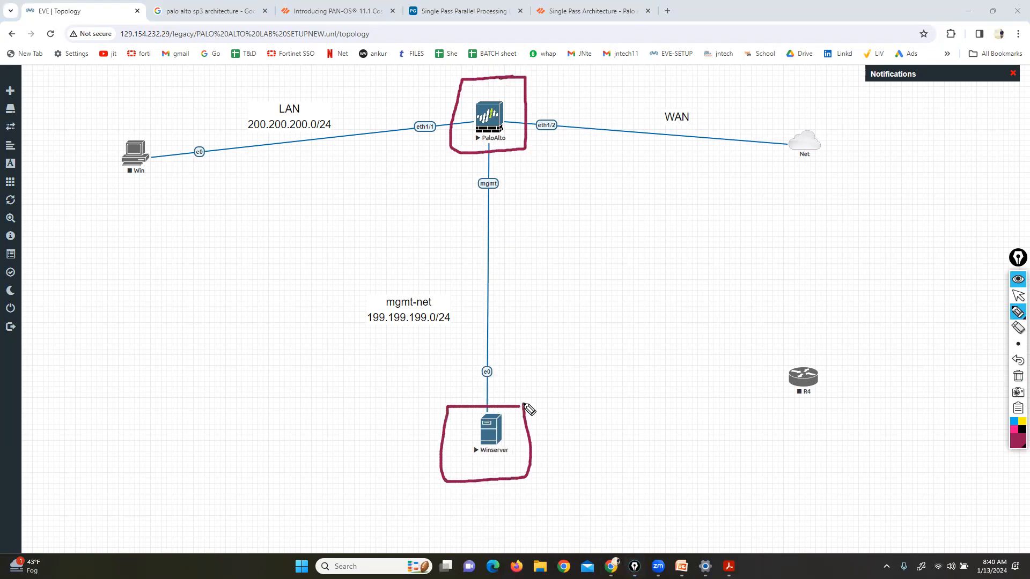
pyautogui.click(1017, 295)
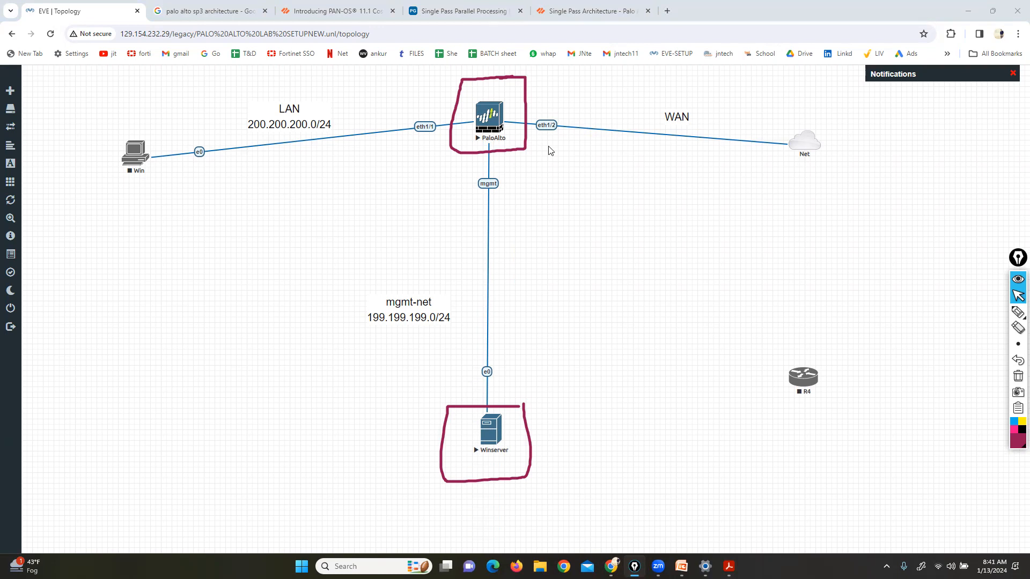
pyautogui.moveTo(1017, 313)
pyautogui.click(986, 314)
pyautogui.moveTo(537, 131); pyautogui.dragTo(579, 125)
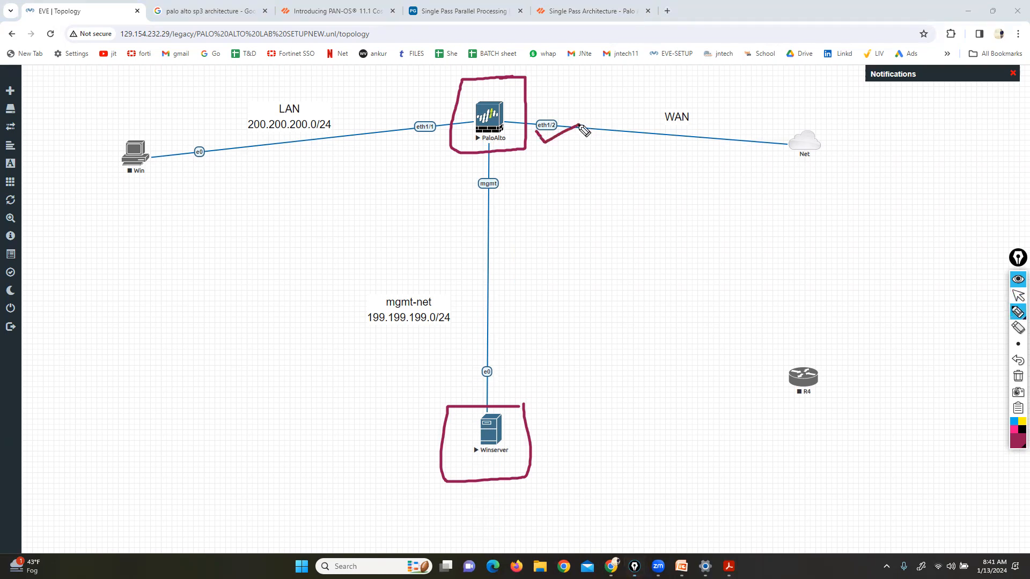
pyautogui.moveTo(547, 428)
pyautogui.mouseDown()
pyautogui.moveTo(556, 437)
pyautogui.moveTo(602, 403)
pyautogui.mouseUp()
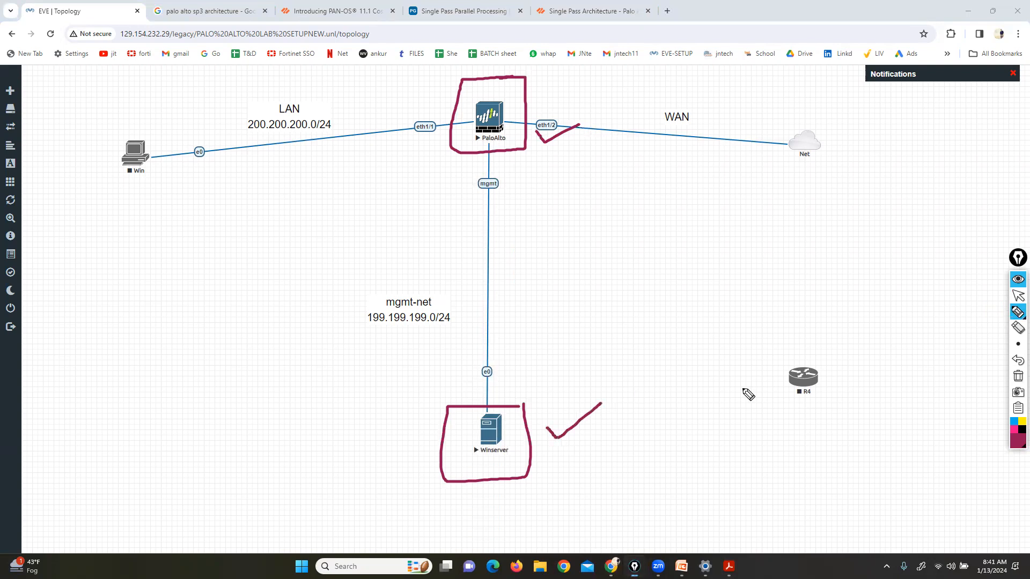
pyautogui.click(1017, 376)
pyautogui.click(1017, 296)
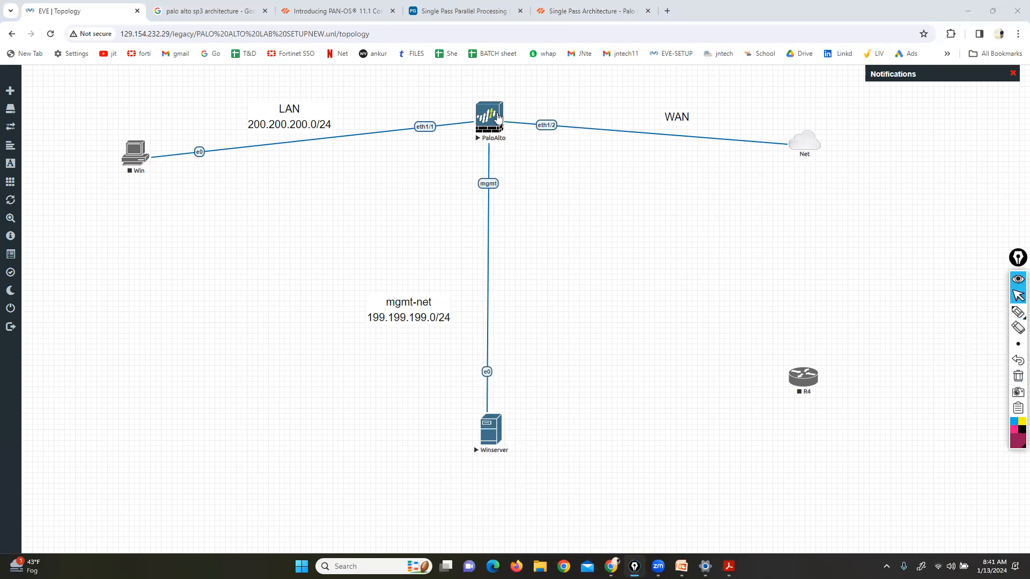
# Launch the PaloAlto console via ultravnc_wrapper, sign in as admin and set a new password
pyautogui.click(495, 117)
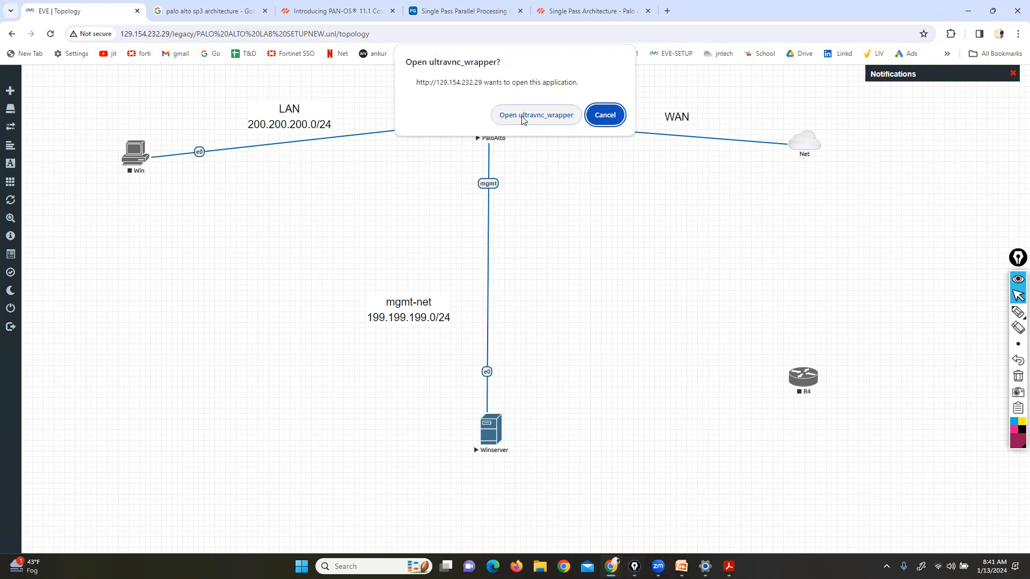
pyautogui.click(523, 120)
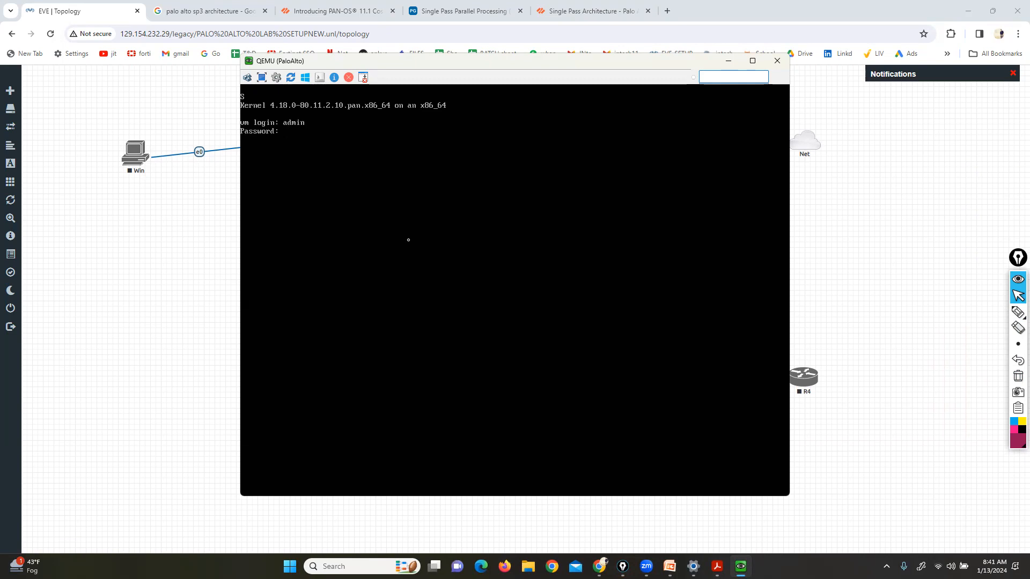
pyautogui.press('Return')
pyautogui.press('Return')
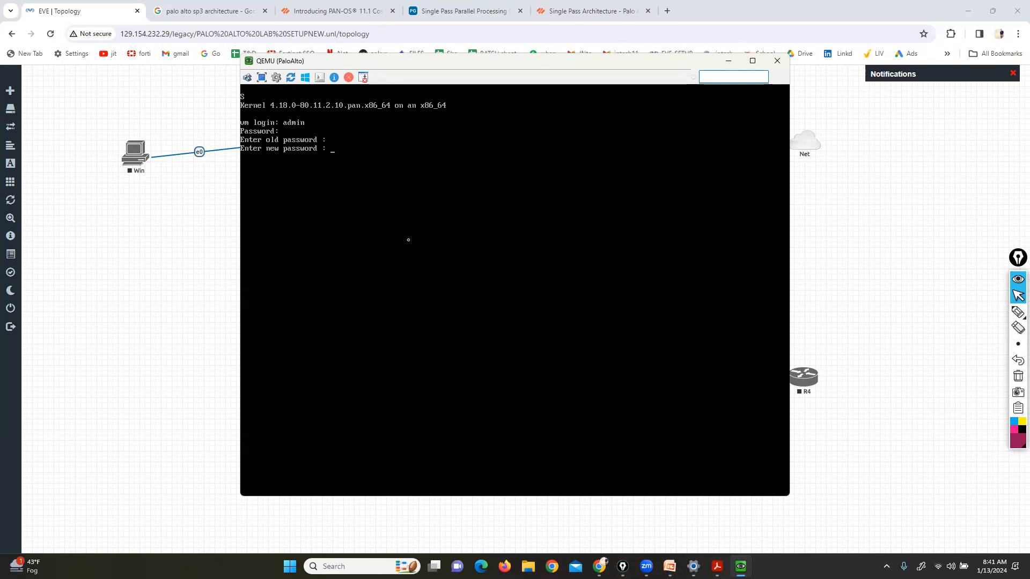
pyautogui.press('Return')
pyautogui.press('Return')
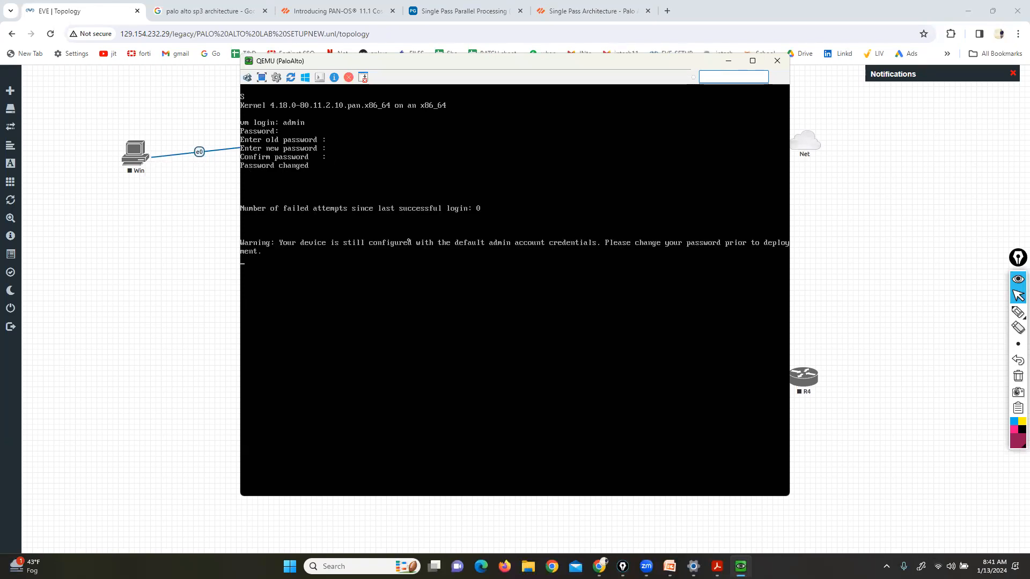
pyautogui.press('Return')
pyautogui.press('Return')
pyautogui.press('Return')
pyautogui.press('Return')
pyautogui.press('Return')
pyautogui.press('Return')
pyautogui.press('Return')
pyautogui.press('Return')
pyautogui.press('Return')
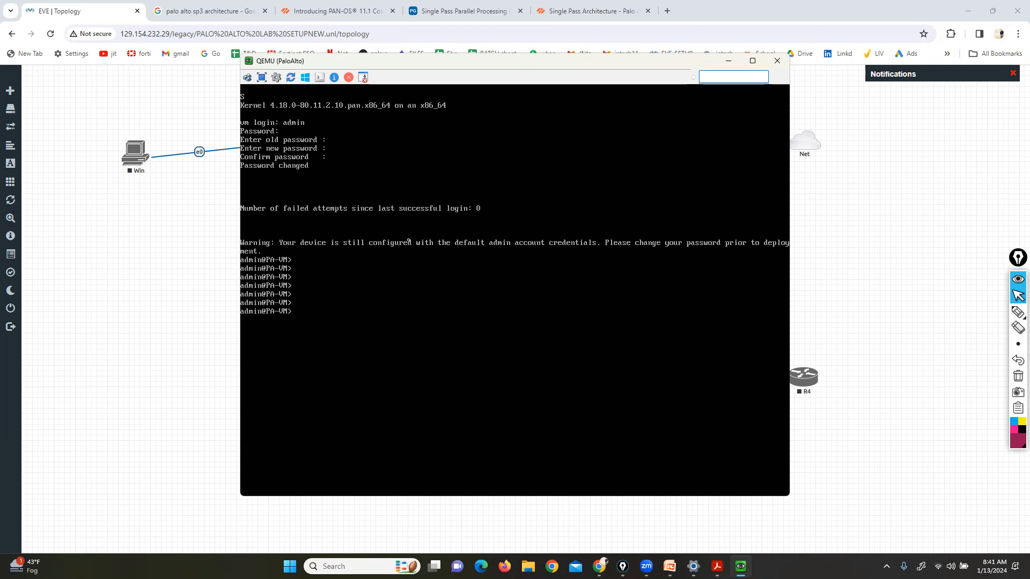
# Mark the warning lines and the admin@PA-VM> prompt with the pen, then clear them
pyautogui.click(199, 12)
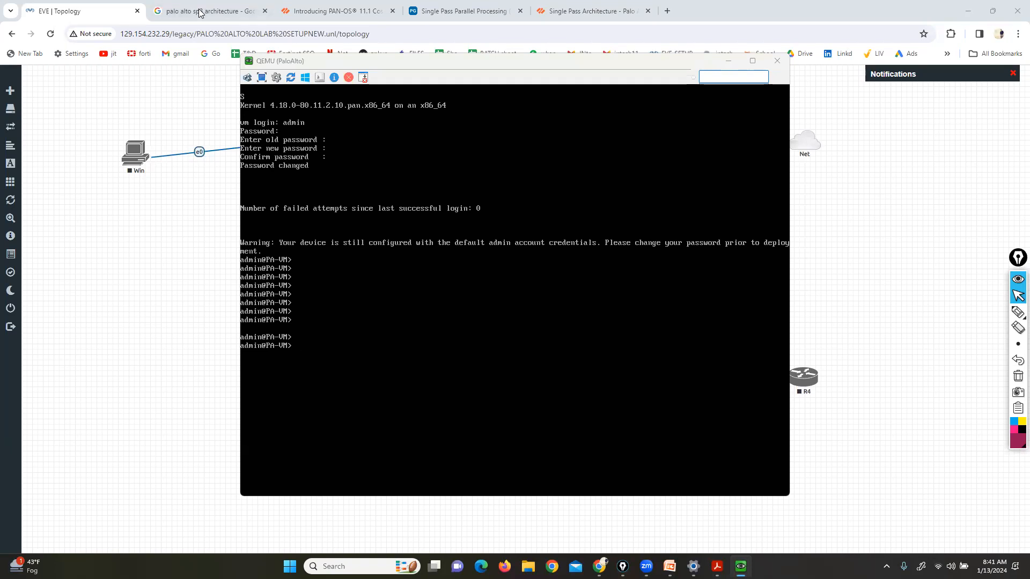
pyautogui.click(455, 291)
pyautogui.press('Return')
pyautogui.press('Return')
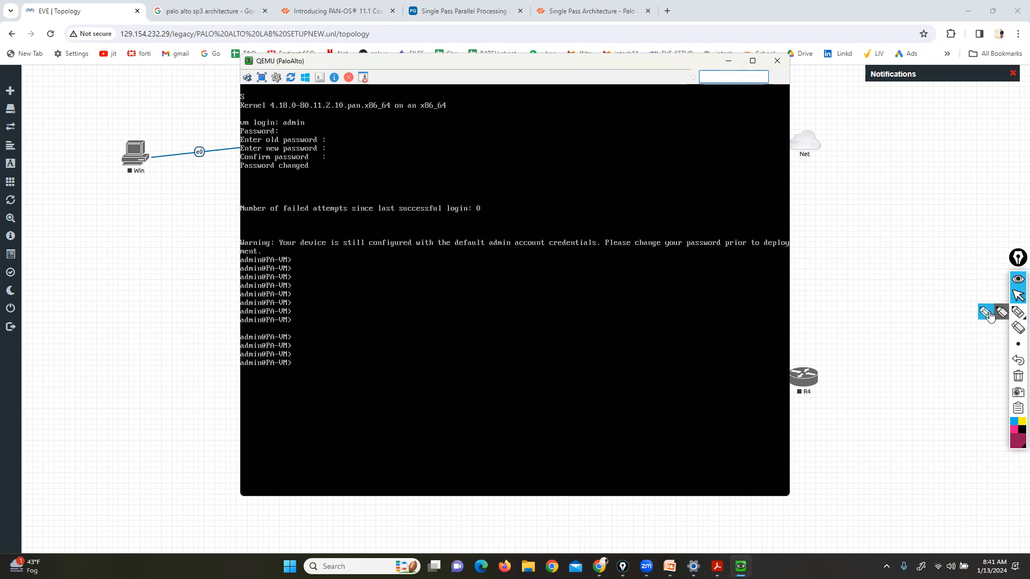
pyautogui.click(1018, 311)
pyautogui.moveTo(348, 242)
pyautogui.mouseDown()
pyautogui.moveTo(239, 233)
pyautogui.moveTo(215, 418)
pyautogui.moveTo(560, 314)
pyautogui.moveTo(361, 231)
pyautogui.mouseUp()
pyautogui.moveTo(283, 372)
pyautogui.mouseDown()
pyautogui.moveTo(297, 370)
pyautogui.moveTo(292, 357)
pyautogui.moveTo(278, 364)
pyautogui.moveTo(297, 369)
pyautogui.mouseUp()
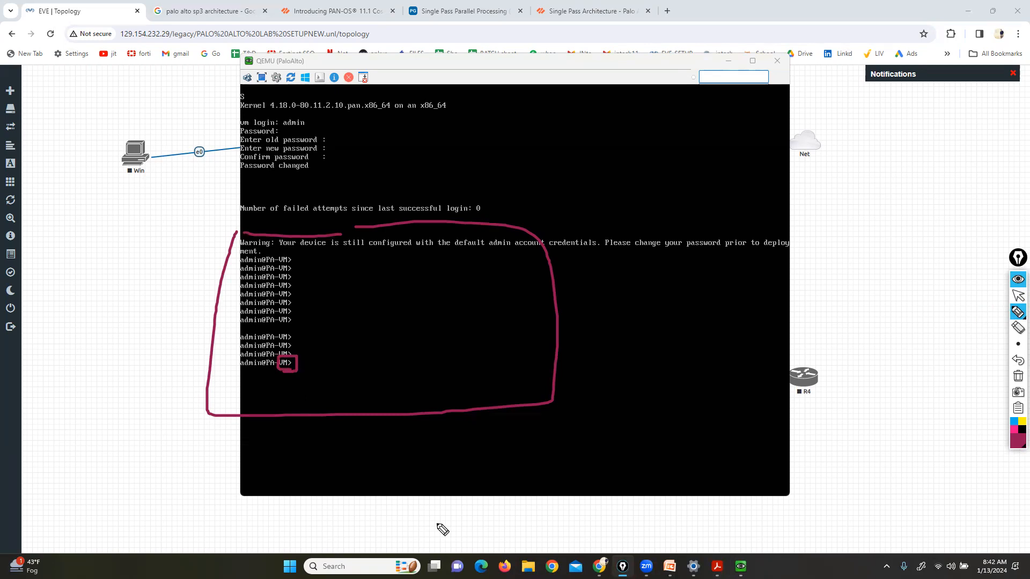
pyautogui.click(1018, 376)
pyautogui.click(1018, 296)
# Enter ? at the admin prompt to list operational commands, then type 'configure'
pyautogui.click(634, 330)
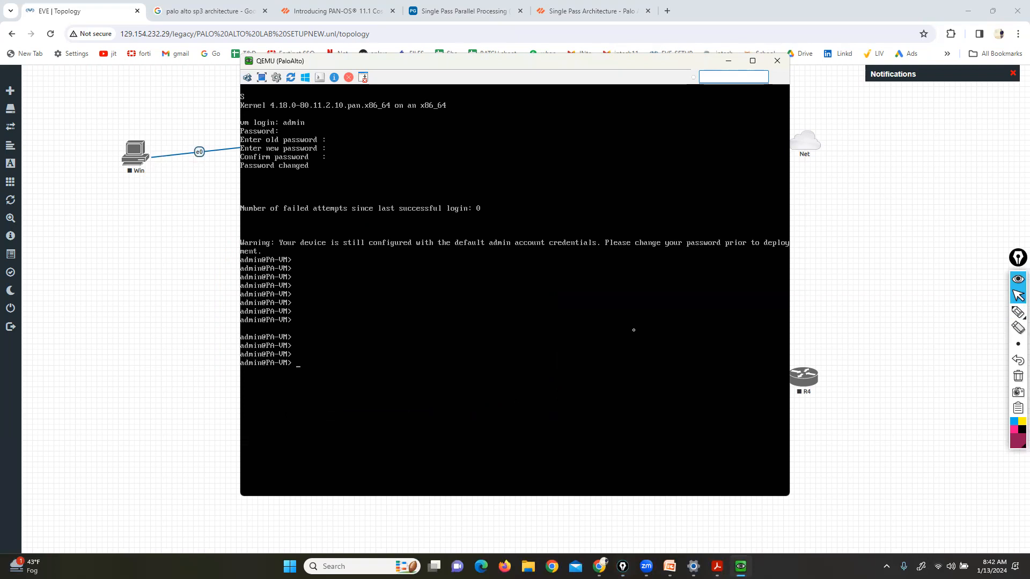
pyautogui.press('?')
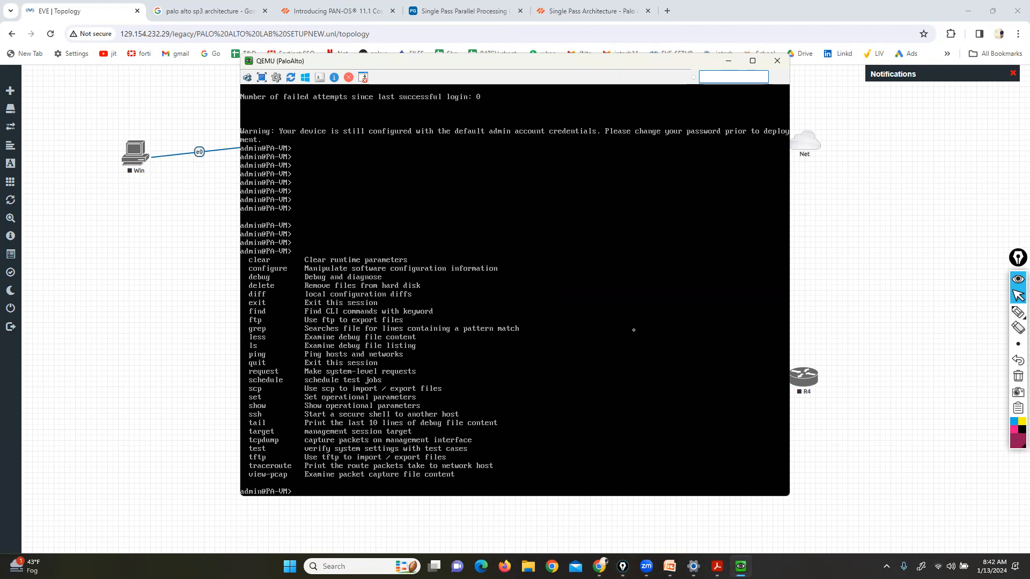
pyautogui.press('Return')
pyautogui.press('Return')
pyautogui.press('Return')
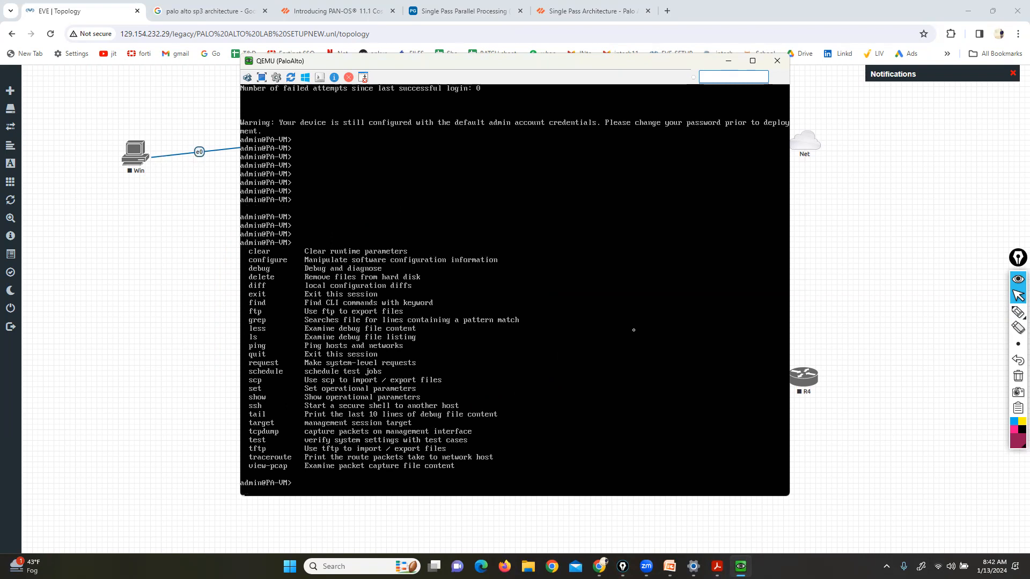
pyautogui.write('configure')
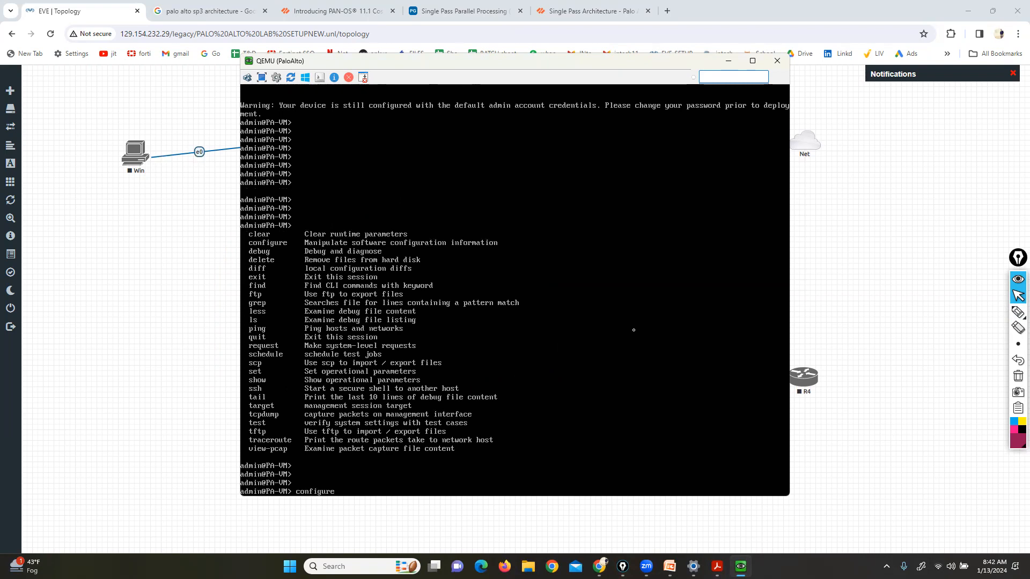
# Enter configuration mode and circle the VM# configuration prompt, then clear the mark
pyautogui.press('Return')
pyautogui.press('Return')
pyautogui.press('Return')
pyautogui.press('Return')
pyautogui.press('Return')
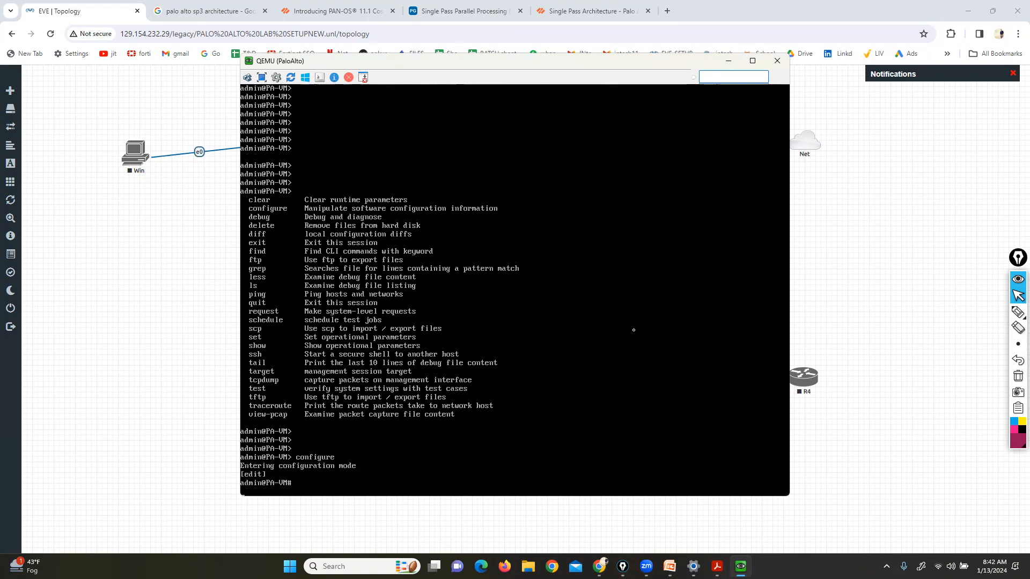
pyautogui.click(1018, 312)
pyautogui.moveTo(281, 501)
pyautogui.mouseDown()
pyautogui.moveTo(295, 501)
pyautogui.moveTo(278, 491)
pyautogui.moveTo(286, 498)
pyautogui.mouseUp()
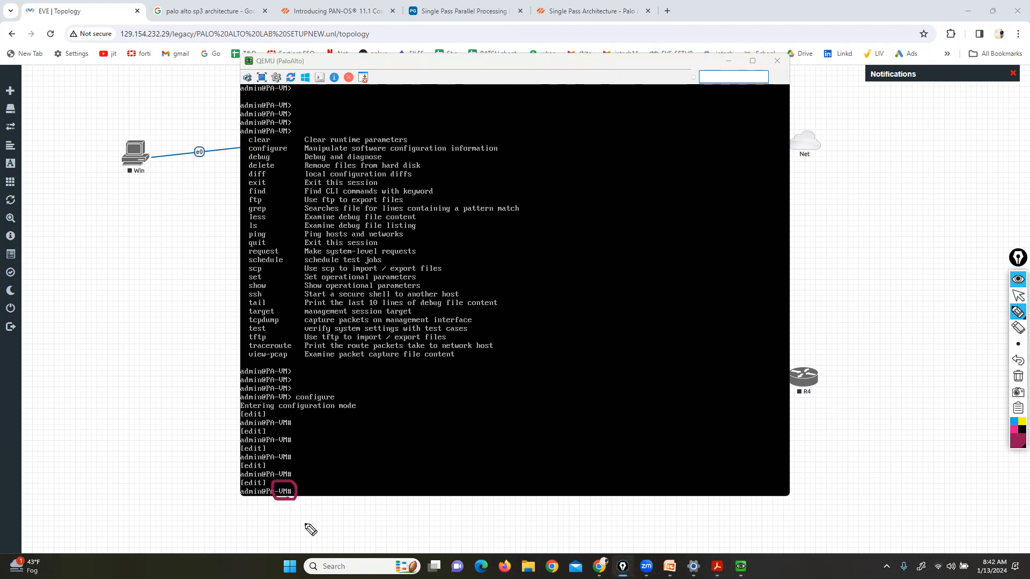
pyautogui.click(1016, 374)
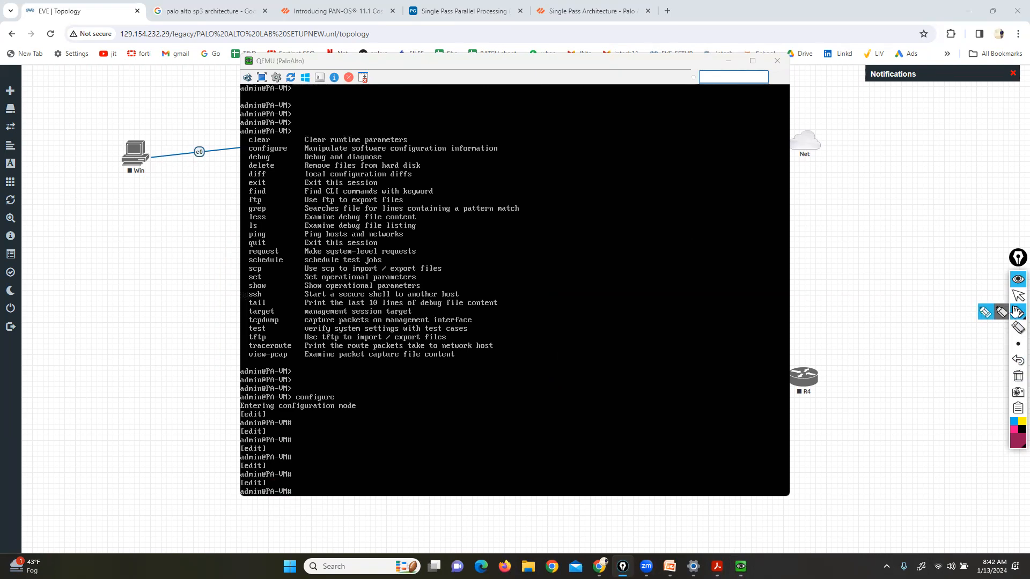
pyautogui.click(1018, 295)
# Exit configuration mode and run 'show interface management' using tab completion
pyautogui.click(625, 344)
pyautogui.write('exit')
pyautogui.press('Return')
pyautogui.press('Return')
pyautogui.write('show intem')
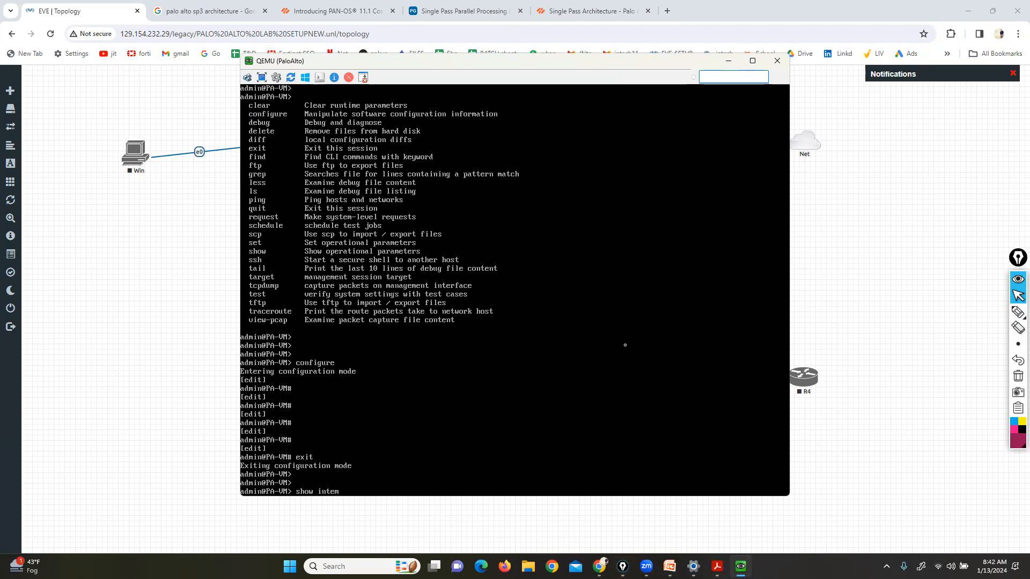
pyautogui.press('BackSpace')
pyautogui.press('Tab')
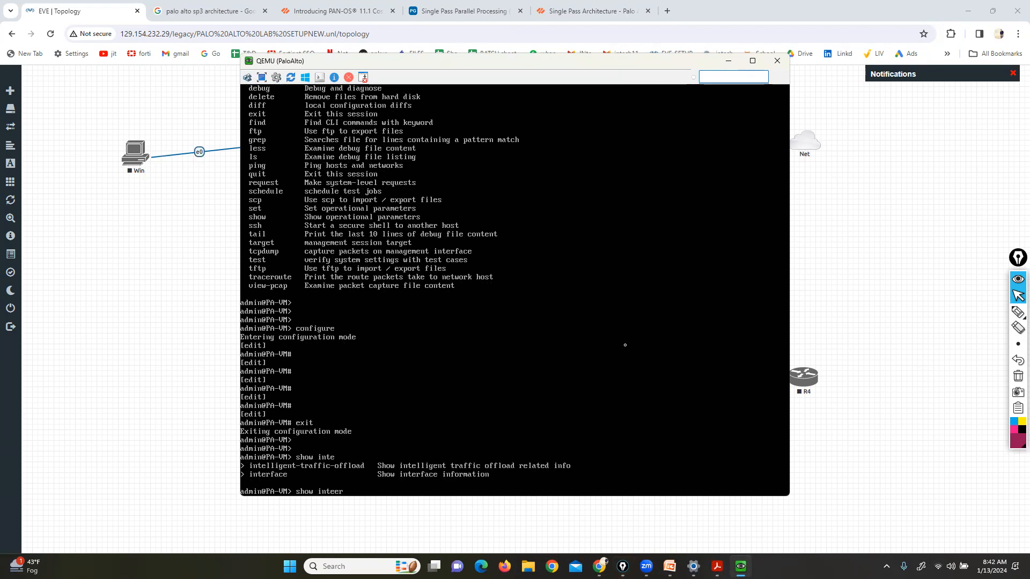
pyautogui.write('r')
pyautogui.press('Tab')
pyautogui.write('ma')
pyautogui.press('Tab')
pyautogui.press('Return')
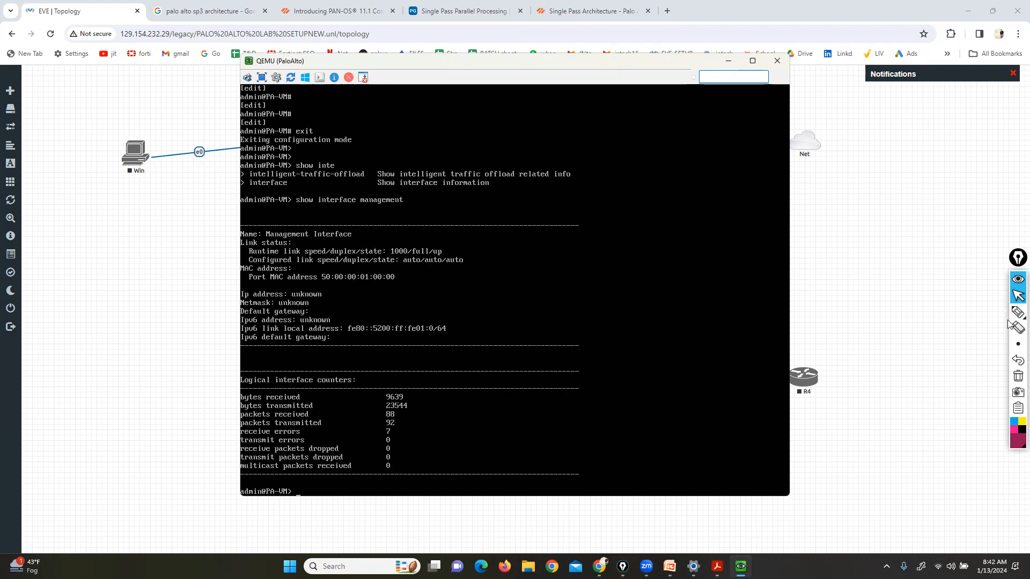
# Mark the command, the unknown IP address and the management MAC address, then clear
pyautogui.click(990, 317)
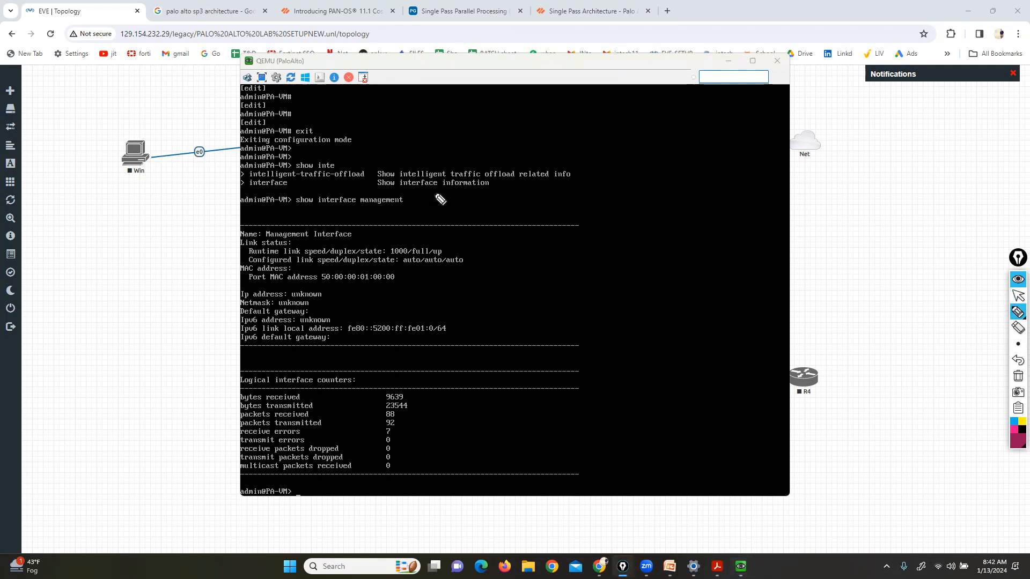
pyautogui.moveTo(279, 213)
pyautogui.mouseDown()
pyautogui.moveTo(412, 213)
pyautogui.moveTo(389, 182)
pyautogui.moveTo(259, 182)
pyautogui.moveTo(306, 217)
pyautogui.mouseUp()
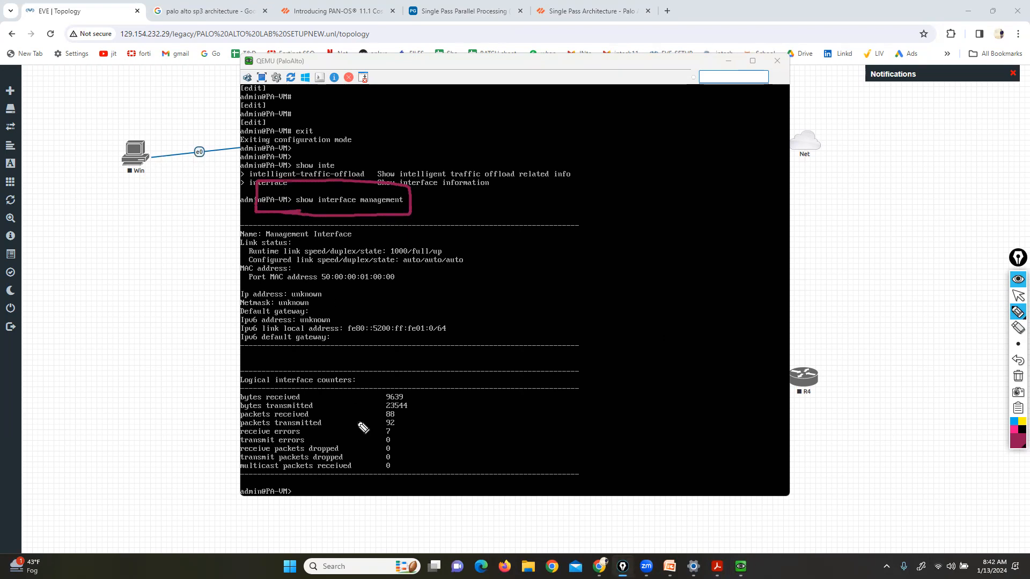
pyautogui.moveTo(245, 282)
pyautogui.mouseDown()
pyautogui.moveTo(233, 290)
pyautogui.moveTo(245, 302)
pyautogui.mouseUp()
pyautogui.moveTo(323, 286)
pyautogui.mouseDown()
pyautogui.moveTo(351, 280)
pyautogui.moveTo(334, 307)
pyautogui.mouseUp()
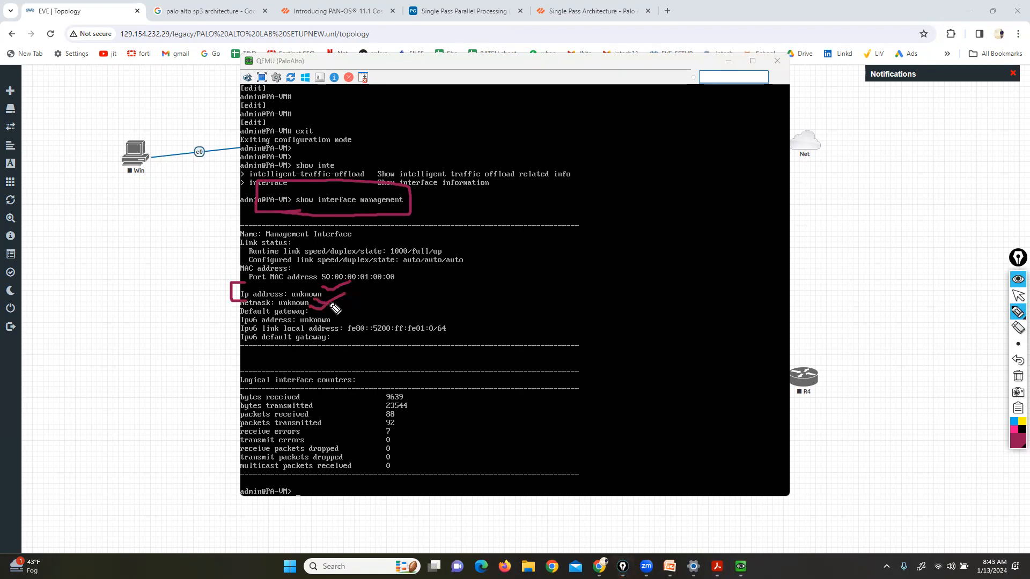
pyautogui.click(1018, 376)
pyautogui.click(1017, 296)
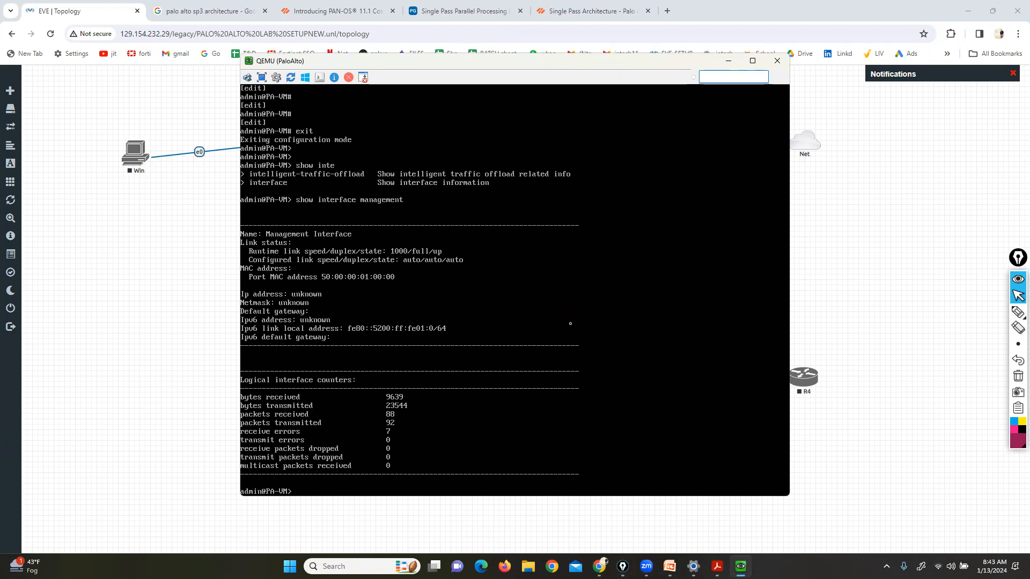
# Enter configuration mode and type 'set deviceconfig system type static' without submitting
pyautogui.press('Return')
pyautogui.press('Return')
pyautogui.press('Return')
pyautogui.press('Return')
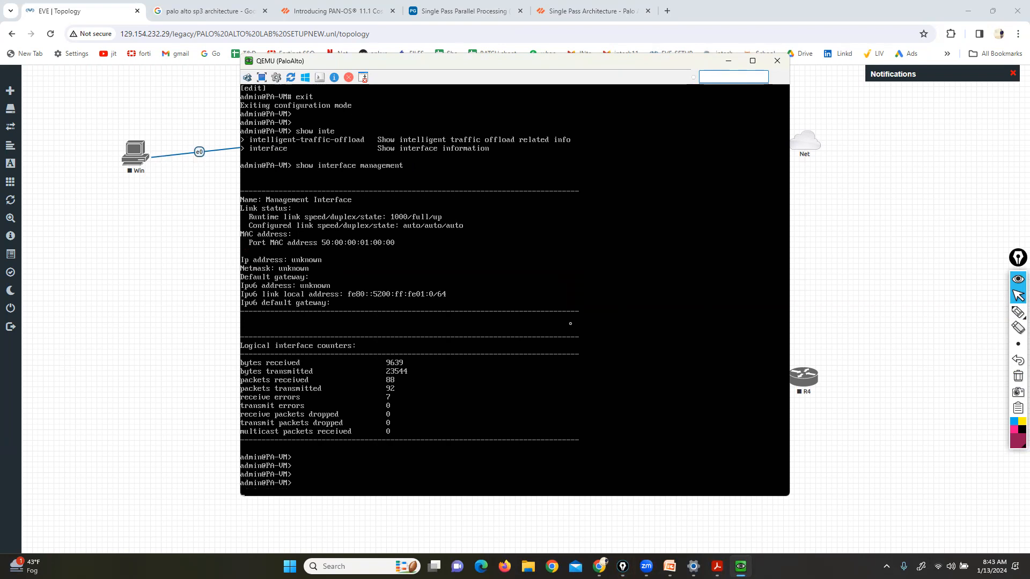
pyautogui.write('configure')
pyautogui.press('Return')
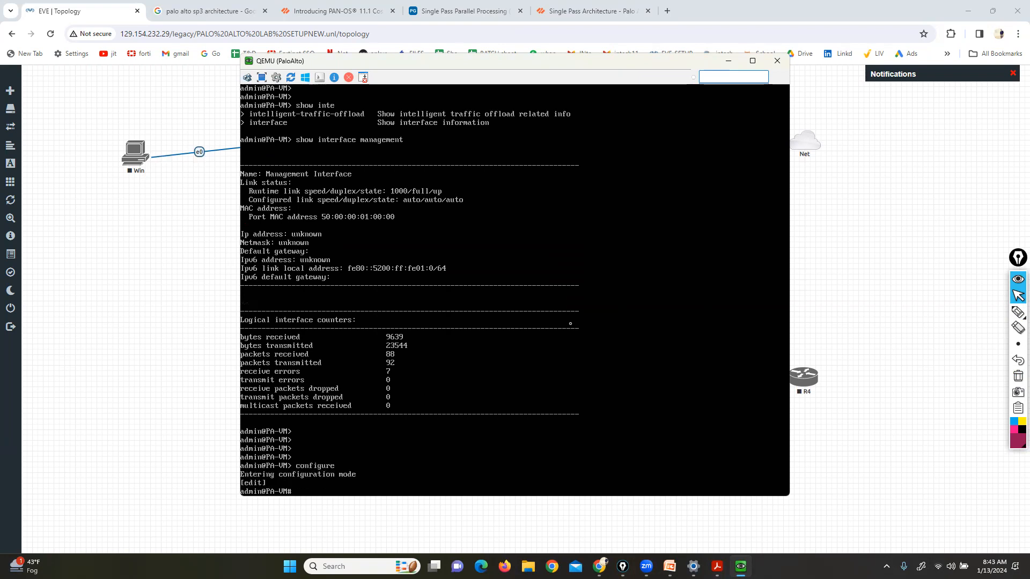
pyautogui.write('set deviceconfig system type static')
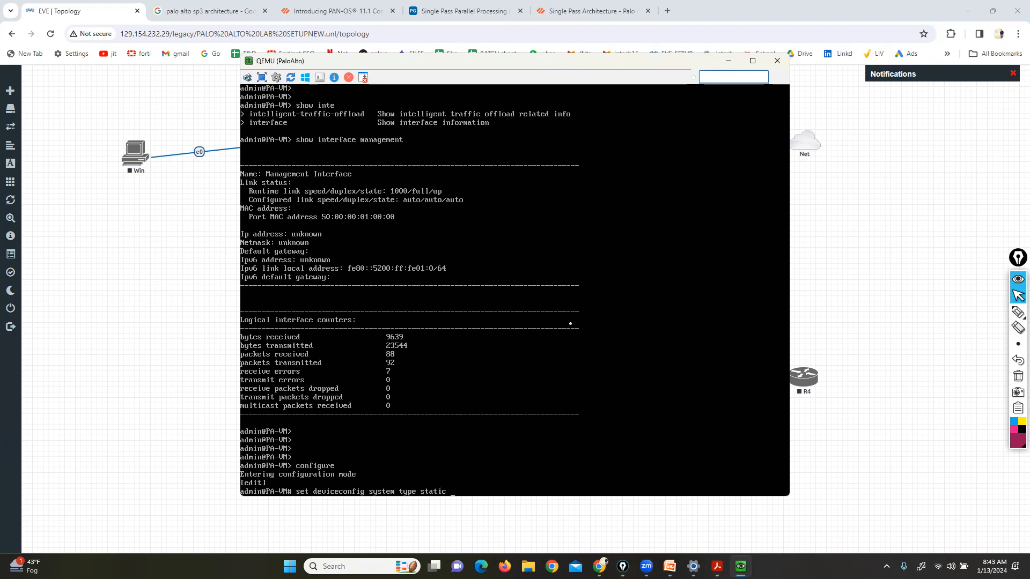
pyautogui.click(1017, 311)
pyautogui.moveTo(416, 505); pyautogui.dragTo(440, 504)
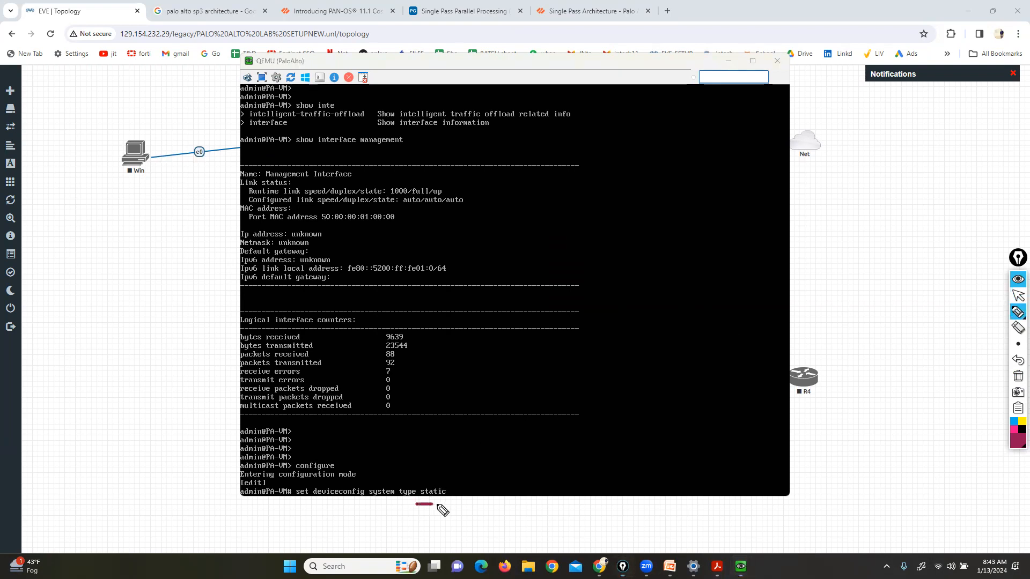
# Circle the PaloAlto mgmt link on the topology with a callout box, then erase
pyautogui.click(1017, 296)
pyautogui.click(939, 317)
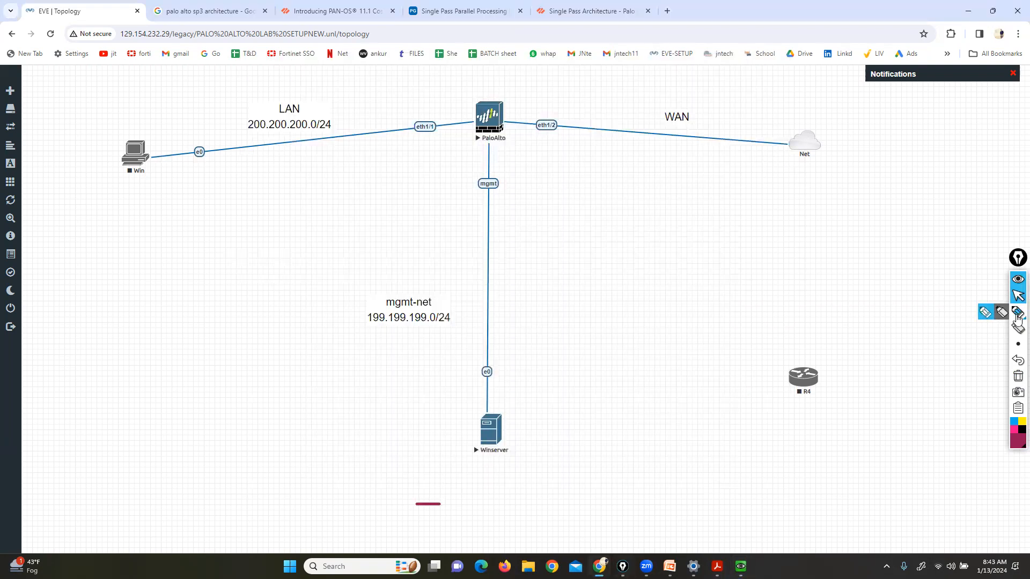
pyautogui.click(1017, 311)
pyautogui.moveTo(490, 171)
pyautogui.mouseDown()
pyautogui.moveTo(474, 202)
pyautogui.moveTo(517, 179)
pyautogui.moveTo(502, 168)
pyautogui.mouseUp()
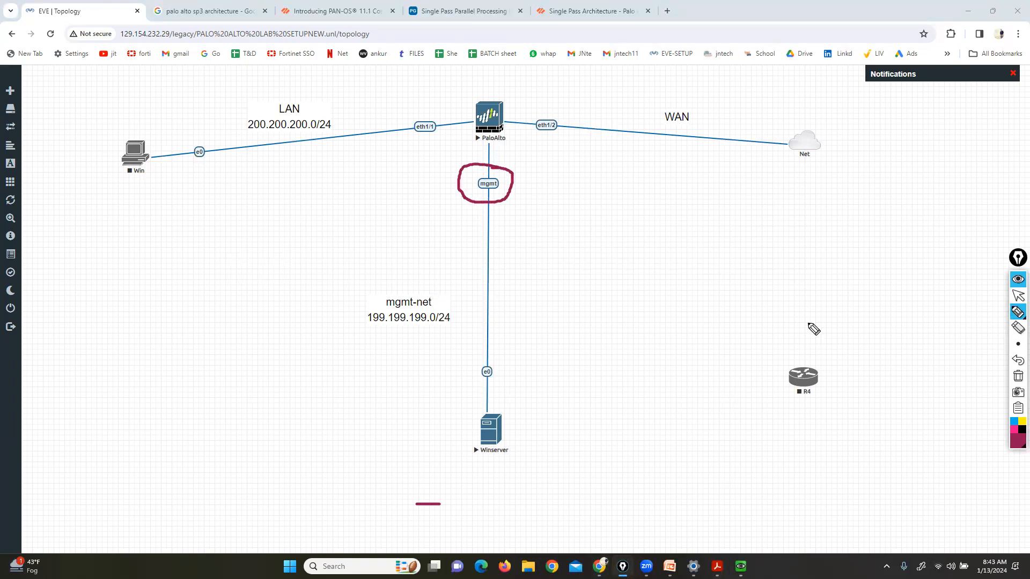
pyautogui.moveTo(486, 192)
pyautogui.mouseDown()
pyautogui.moveTo(467, 221)
pyautogui.moveTo(173, 295)
pyautogui.mouseUp()
pyautogui.moveTo(142, 263)
pyautogui.mouseDown()
pyautogui.moveTo(76, 349)
pyautogui.moveTo(169, 335)
pyautogui.moveTo(174, 260)
pyautogui.mouseUp()
pyautogui.moveTo(515, 181)
pyautogui.mouseDown()
pyautogui.moveTo(525, 193)
pyautogui.moveTo(547, 180)
pyautogui.mouseUp()
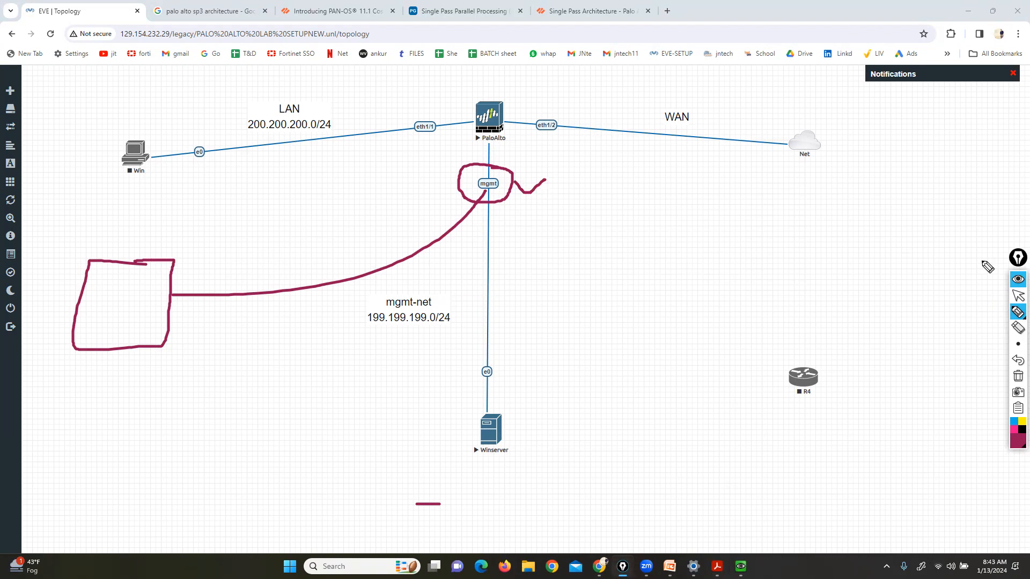
pyautogui.click(1018, 376)
# Back in the PaloAlto console, submit 'set deviceconfig system type static'
pyautogui.click(1018, 296)
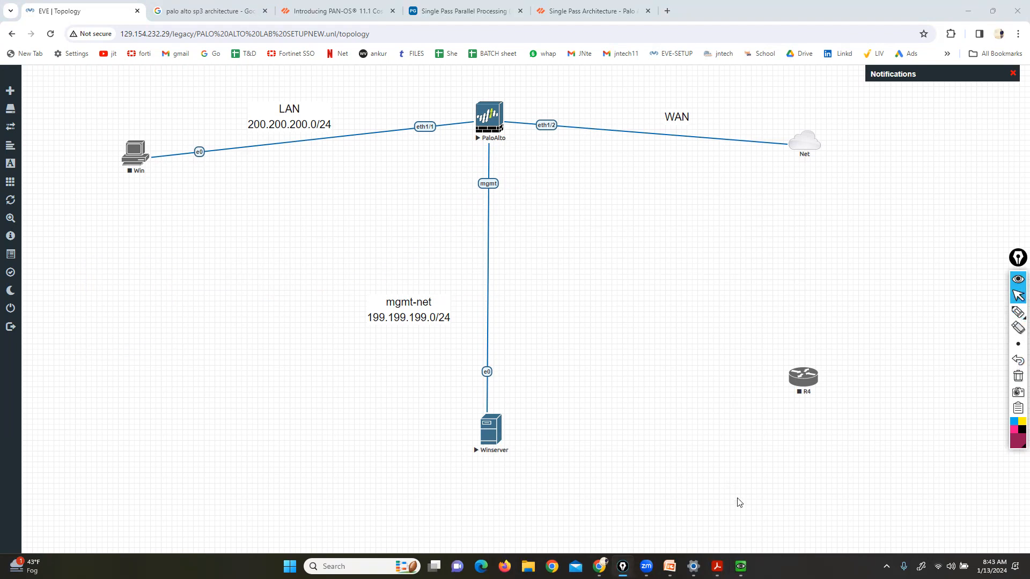
pyautogui.click(741, 567)
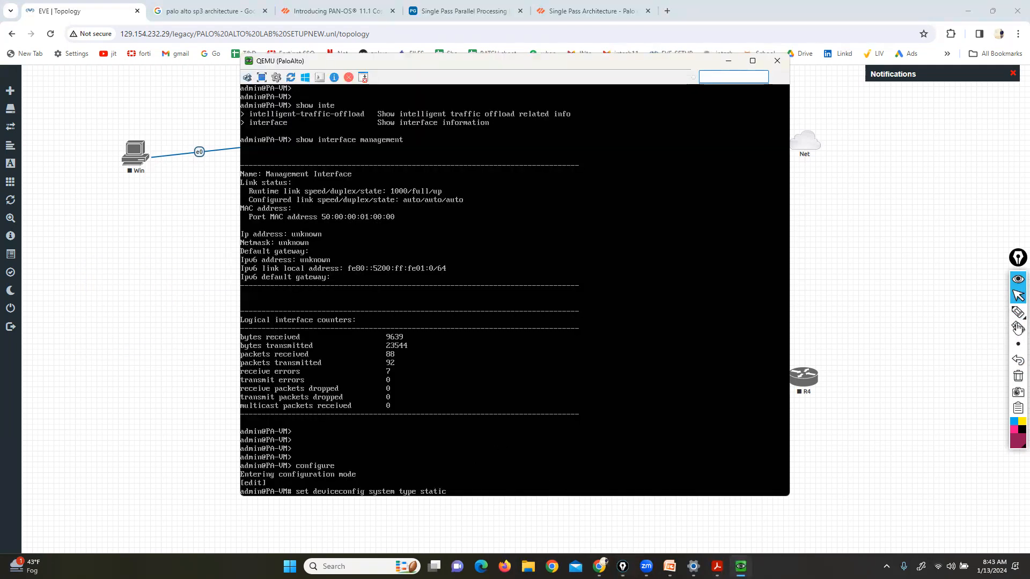
pyautogui.click(1018, 312)
pyautogui.moveTo(417, 501); pyautogui.dragTo(438, 502)
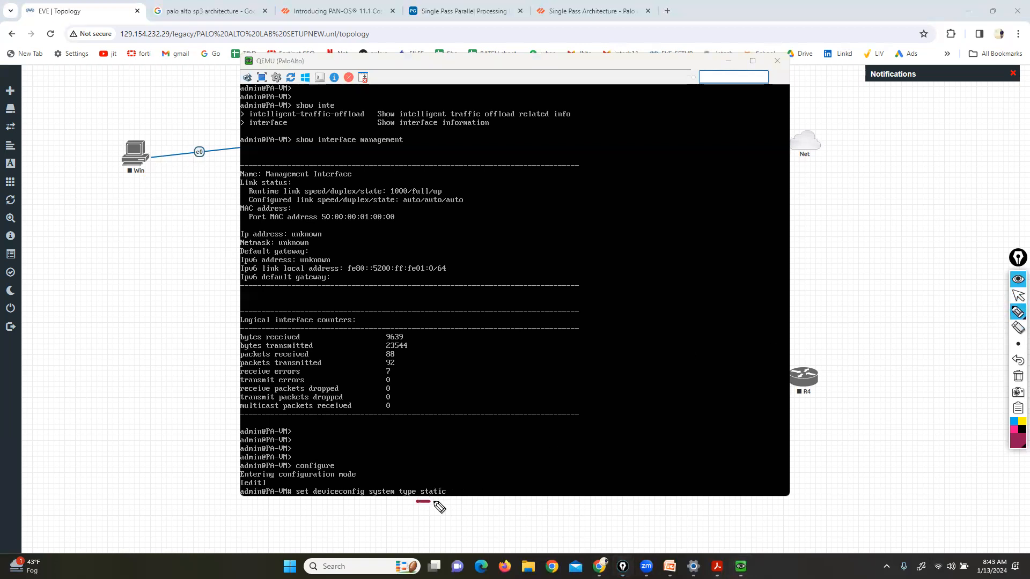
pyautogui.click(1018, 376)
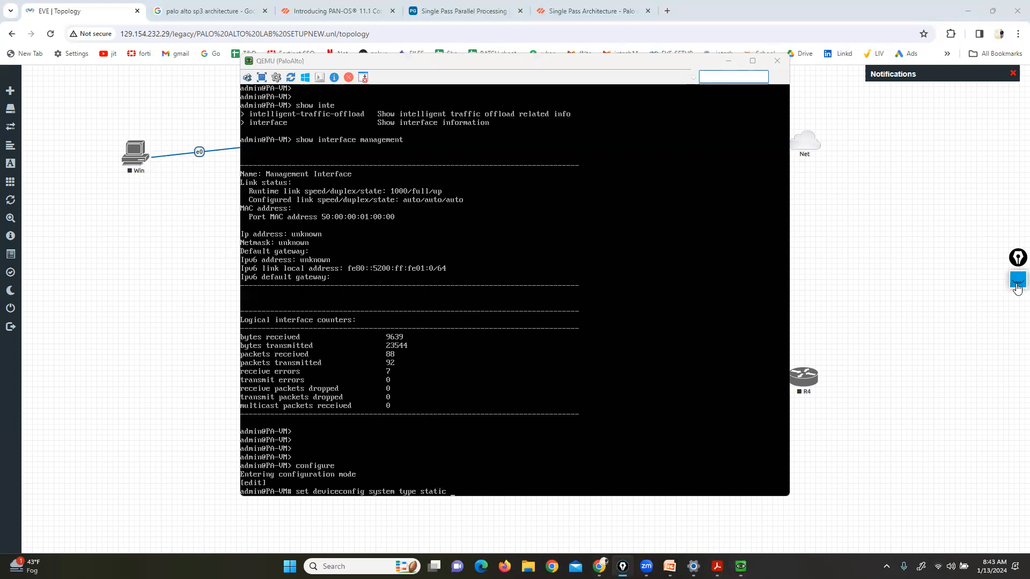
pyautogui.click(1017, 280)
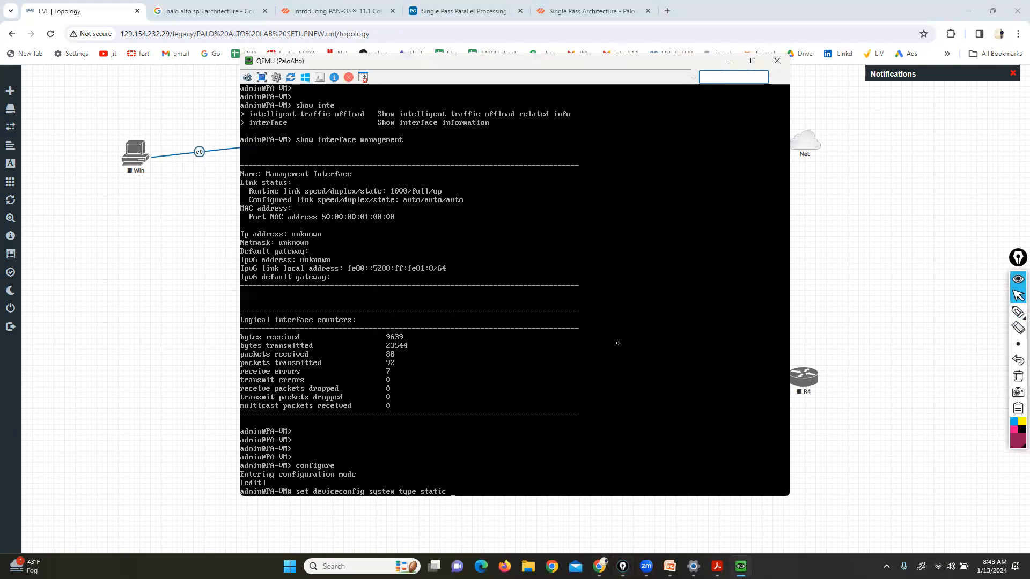
pyautogui.press('Return')
pyautogui.press('Return')
pyautogui.press('Return')
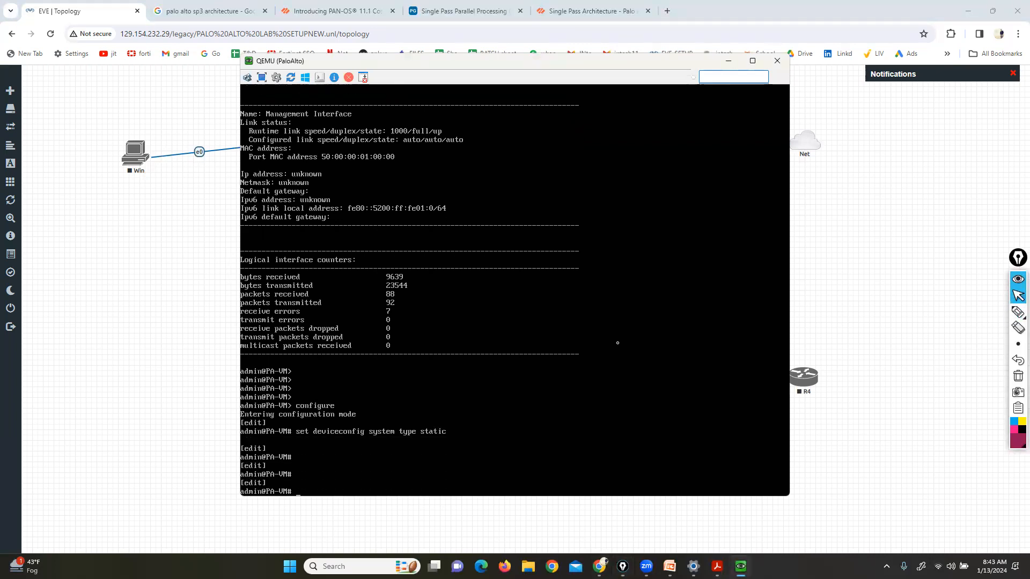
# Set management ip-address 199.199.199.1 netmask 255.255.255.0, then type 'commit'
pyautogui.write('set deviceconfig system ip')
pyautogui.press('Tab')
pyautogui.write('-address')
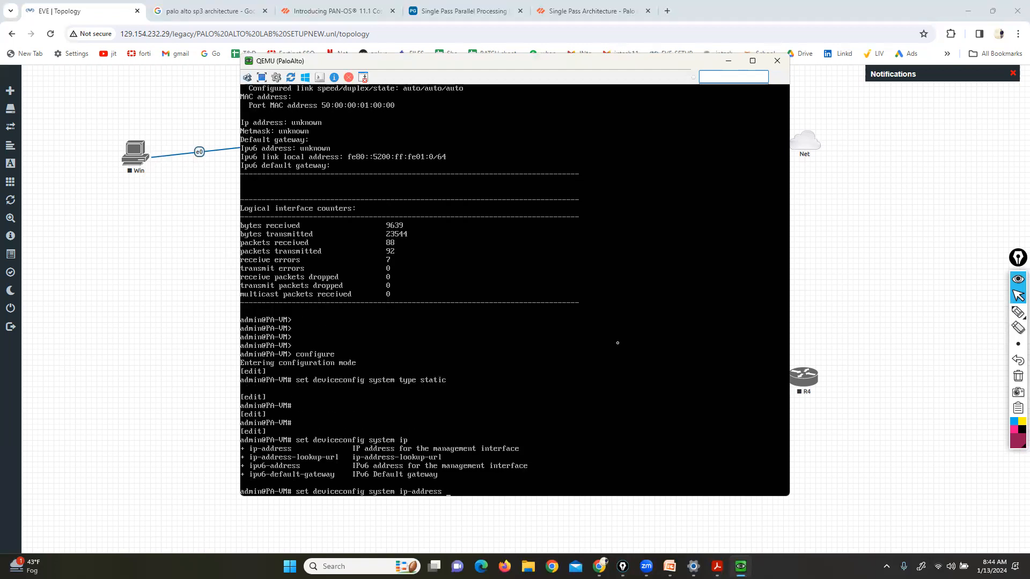
pyautogui.click(167, 284)
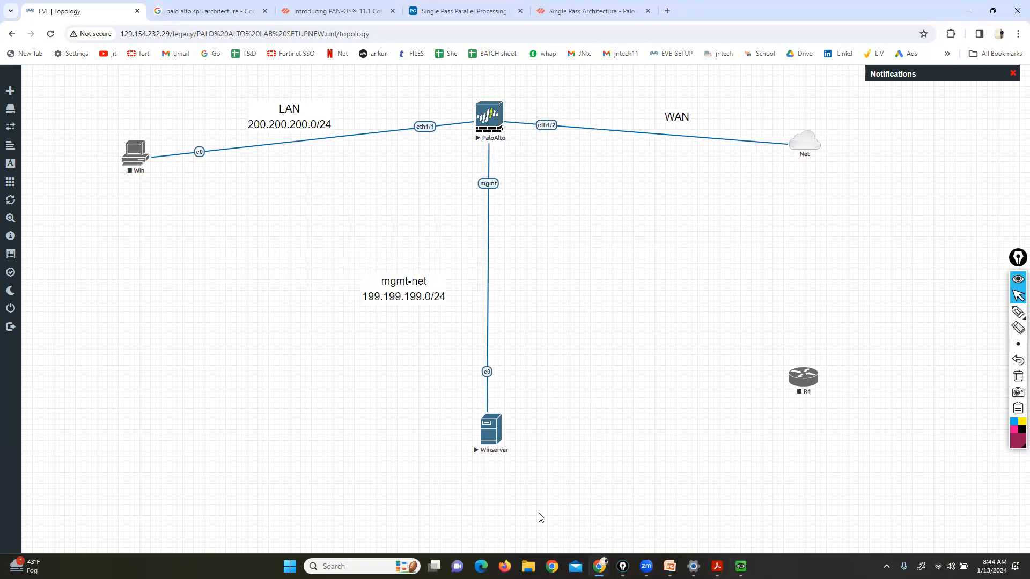
pyautogui.click(740, 566)
pyautogui.write('199.199.199.1 netmask 255')
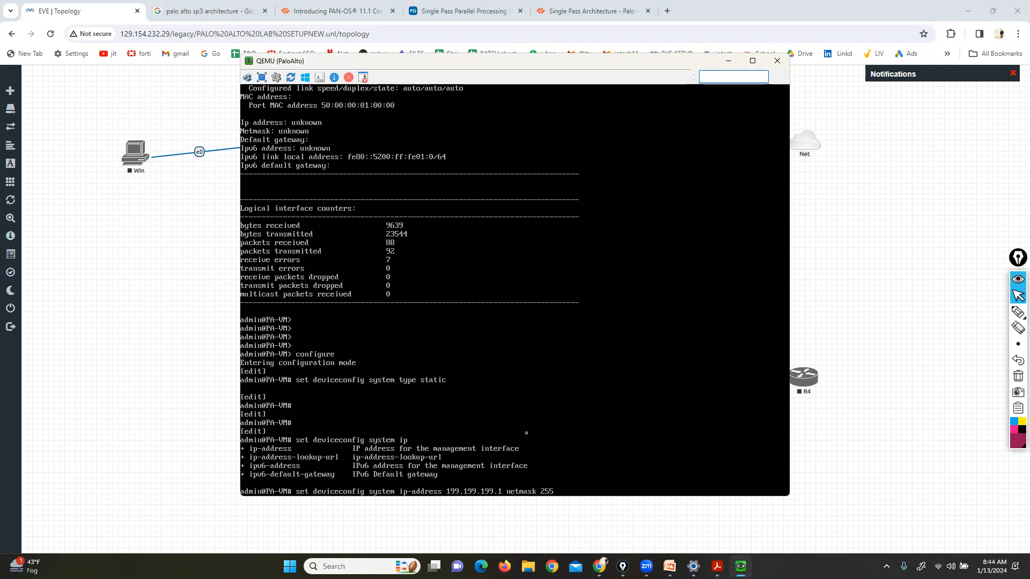
pyautogui.write('.255.255.0')
pyautogui.press('Return')
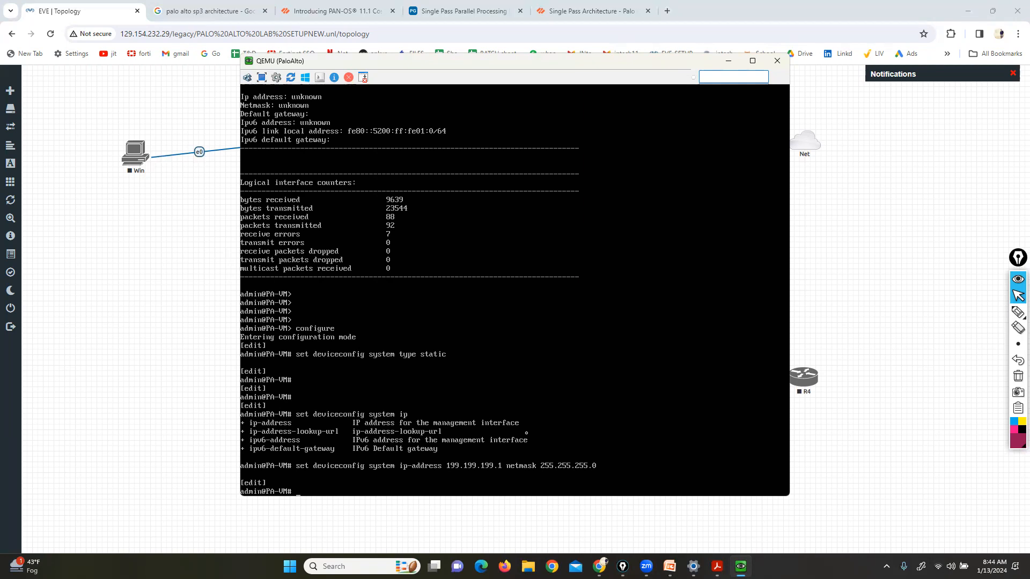
pyautogui.write('commit')
# Submit the commit and open the Winserver node's console beside the firewall console
pyautogui.press('Return')
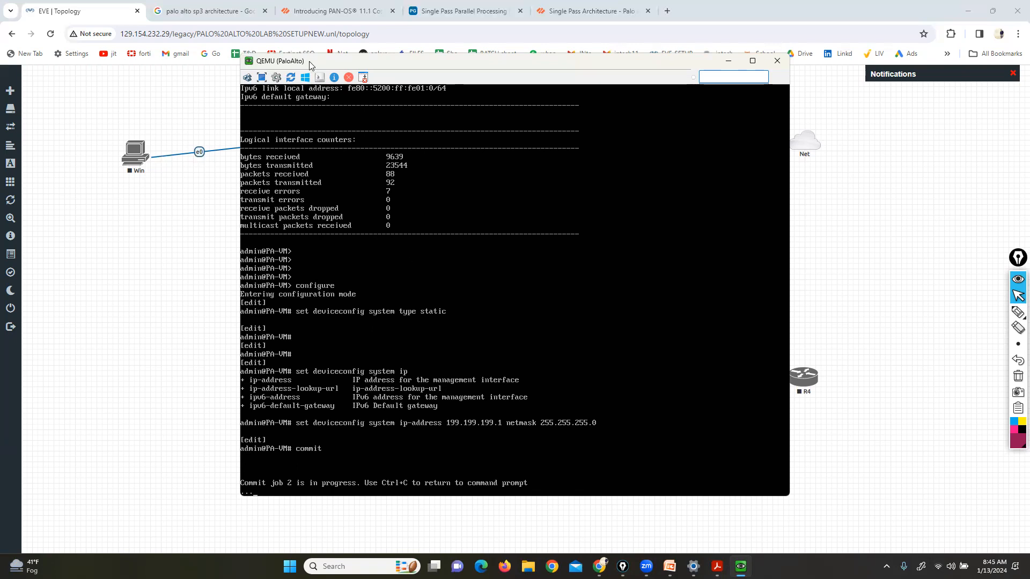
pyautogui.moveTo(309, 61); pyautogui.dragTo(103, 26)
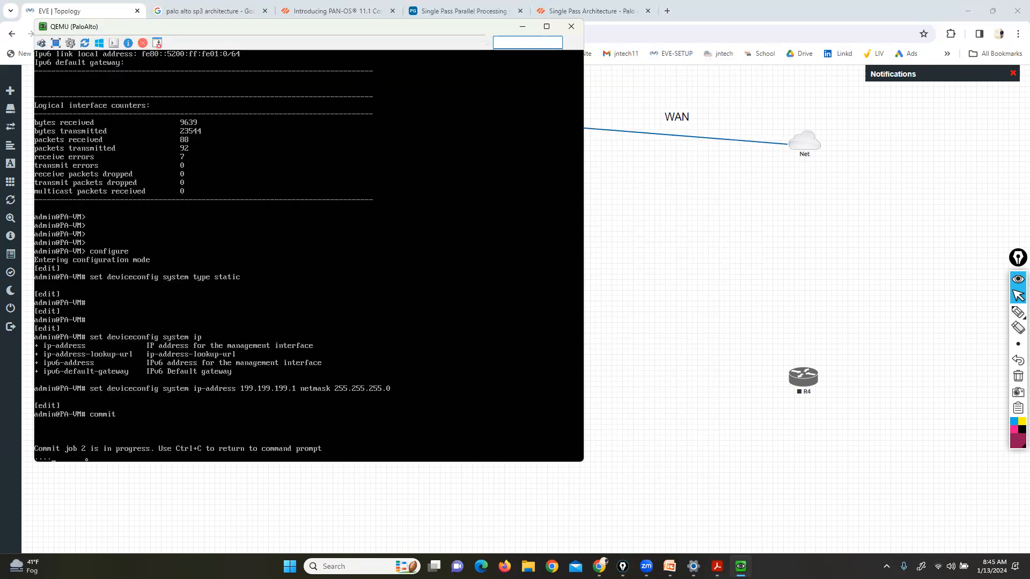
pyautogui.click(668, 432)
pyautogui.click(492, 438)
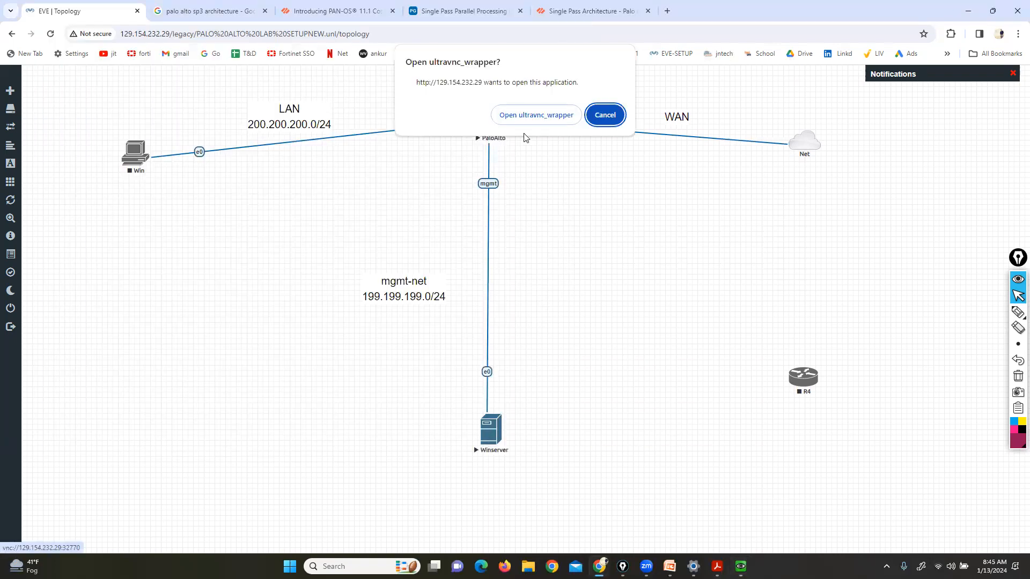
pyautogui.click(536, 118)
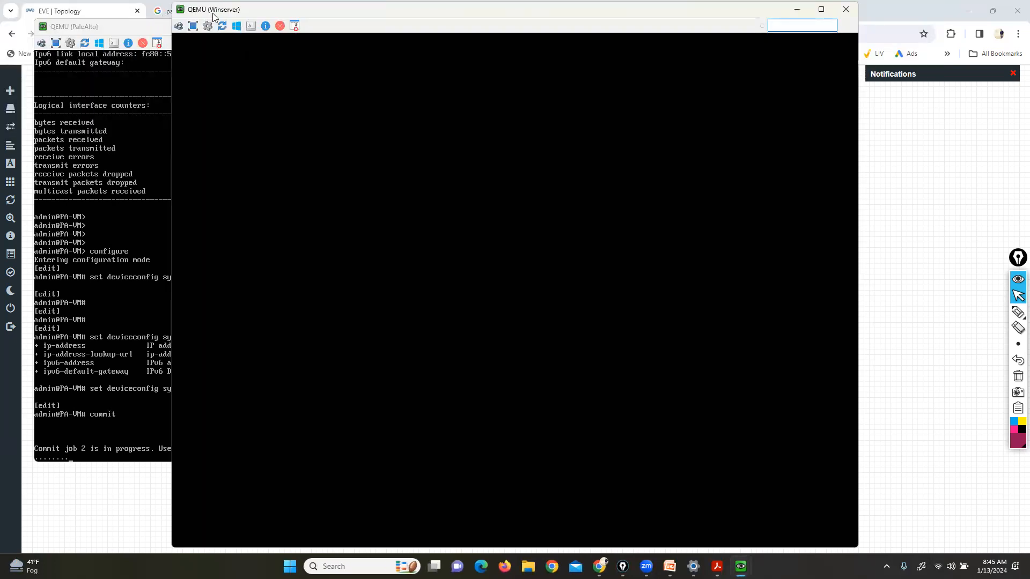
pyautogui.moveTo(214, 16); pyautogui.dragTo(299, 15)
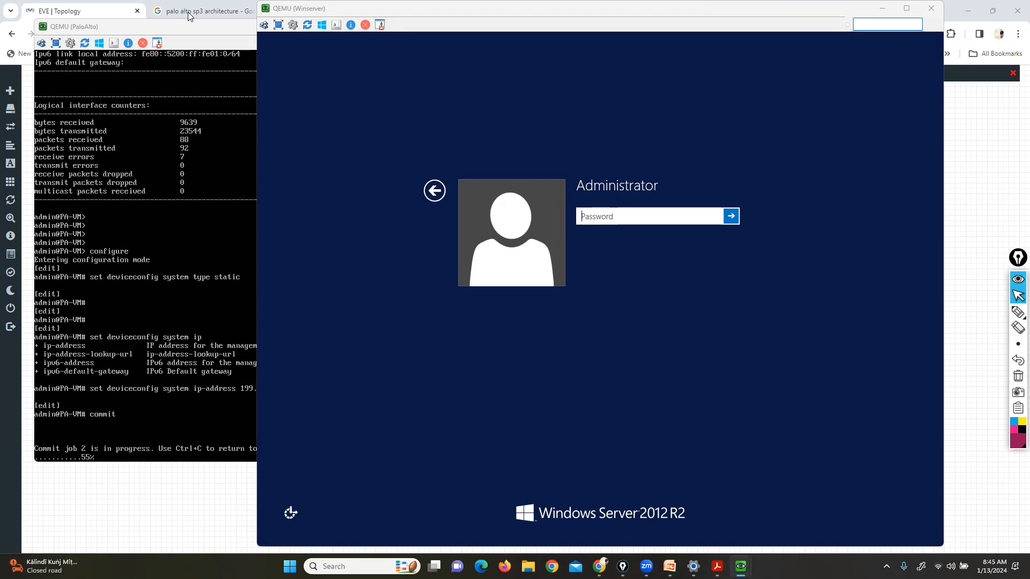
# Sign in to Winserver as Administrator with its password
pyautogui.click(609, 220)
pyautogui.press('capslock')
pyautogui.write('•')
pyautogui.press('capslock')
pyautogui.write('•••')
pyautogui.press('Return')
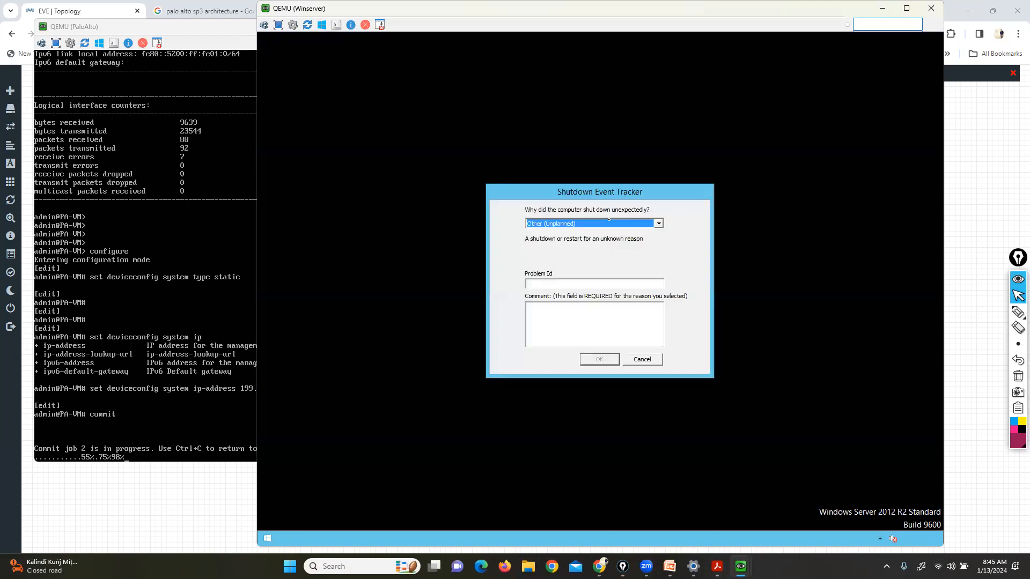
# Underline the commit progress line in the PaloAlto console
pyautogui.click(256, 345)
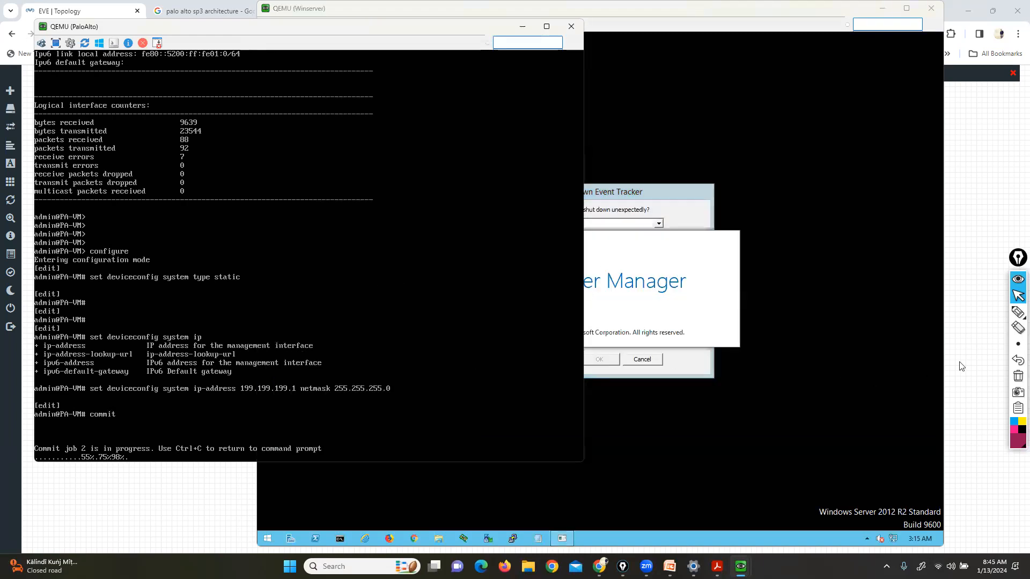
pyautogui.click(1017, 312)
pyautogui.click(987, 313)
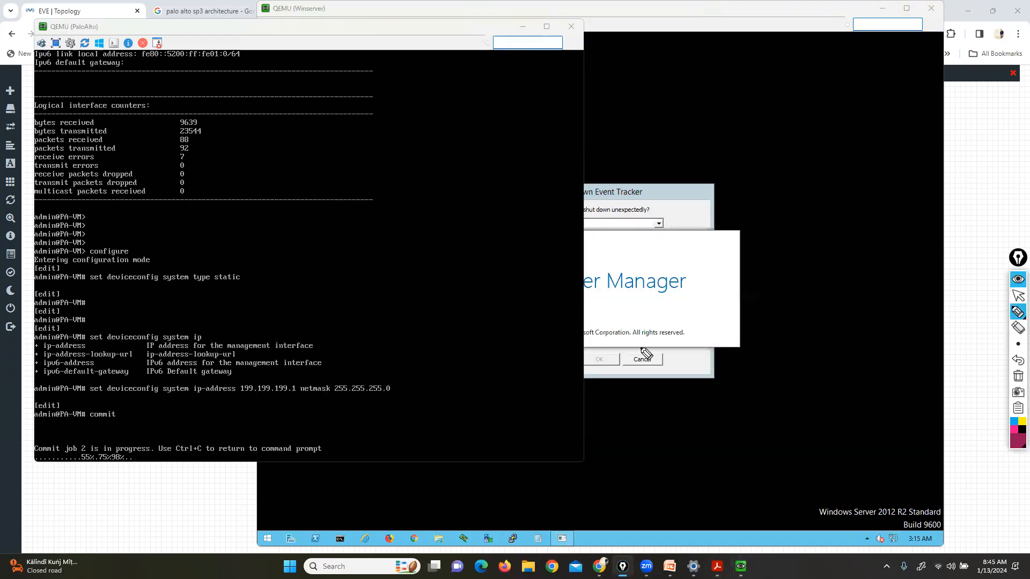
pyautogui.moveTo(72, 467); pyautogui.dragTo(136, 467)
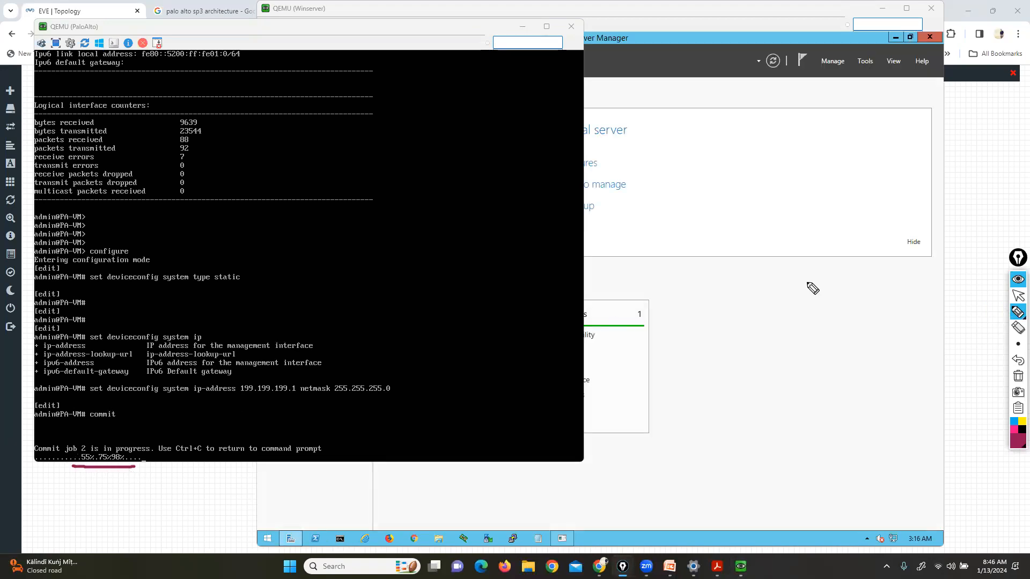
pyautogui.click(1018, 295)
# Run ipconfig in an administrator Command Prompt on Winserver
pyautogui.click(845, 322)
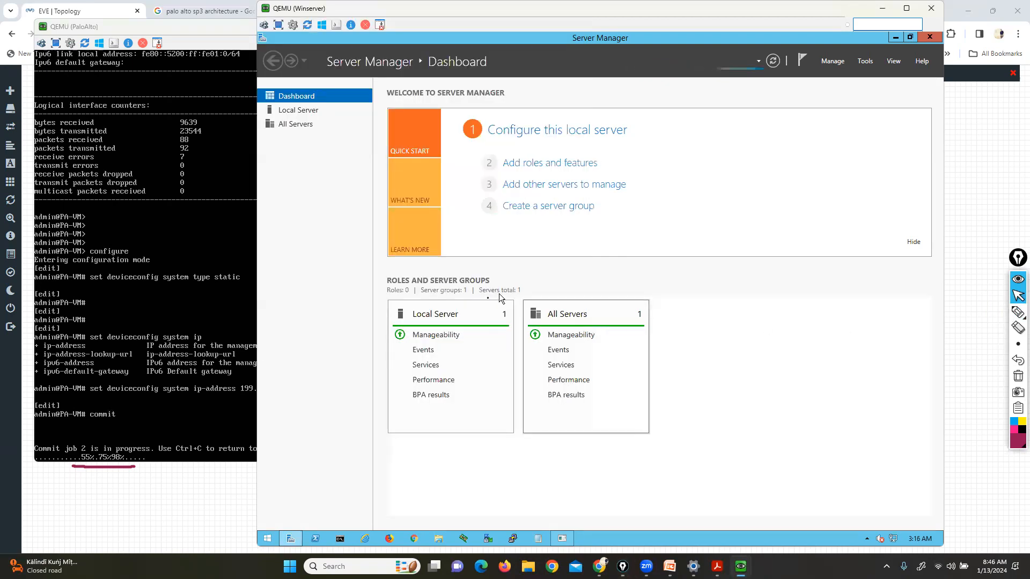
pyautogui.click(342, 538)
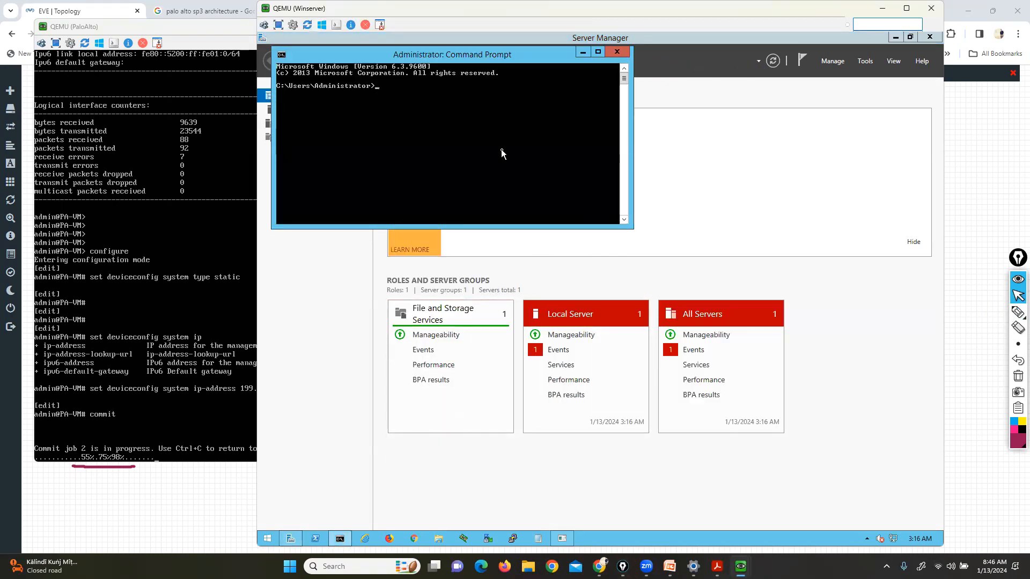
pyautogui.write('ipconfig')
pyautogui.press('Return')
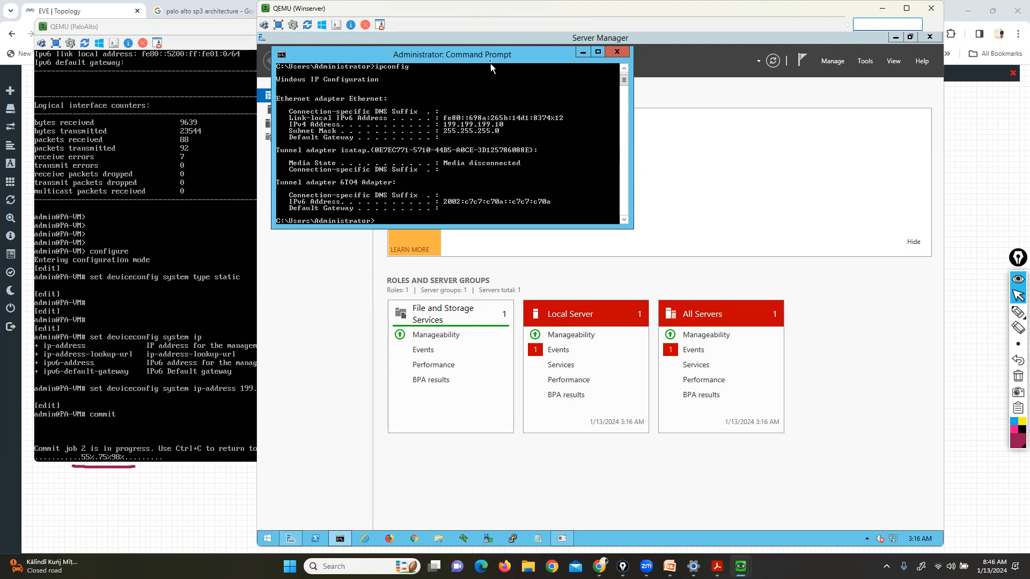
pyautogui.moveTo(495, 62); pyautogui.dragTo(555, 141)
# In the PaloAlto console, exit configuration mode and run 'show interface management'
pyautogui.click(213, 523)
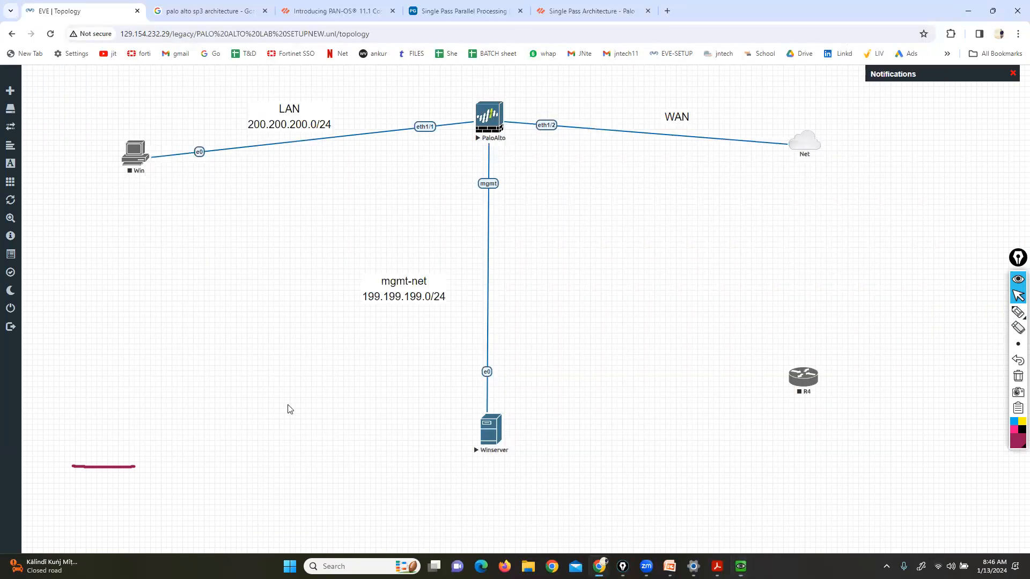
pyautogui.moveTo(741, 566)
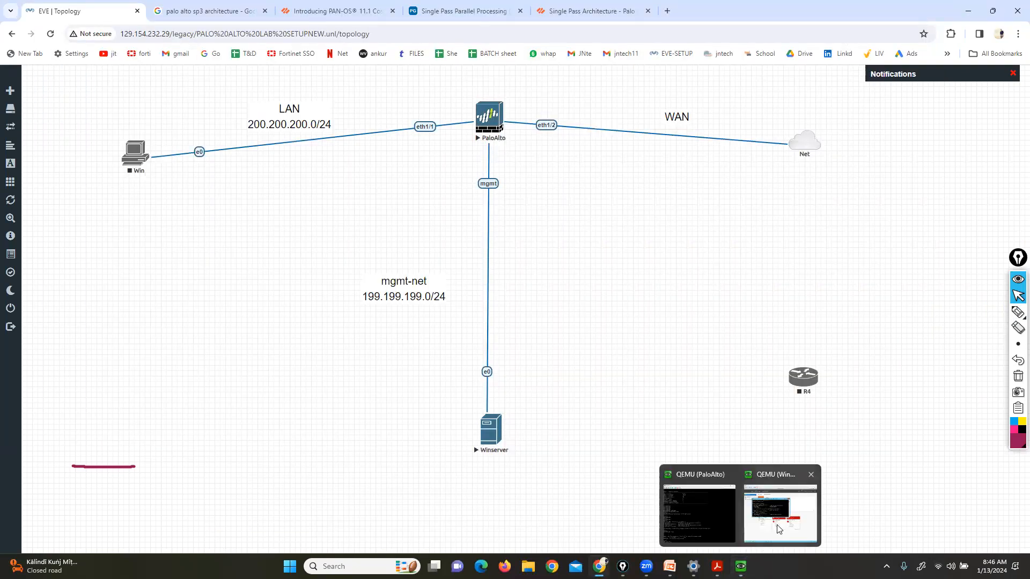
pyautogui.click(777, 526)
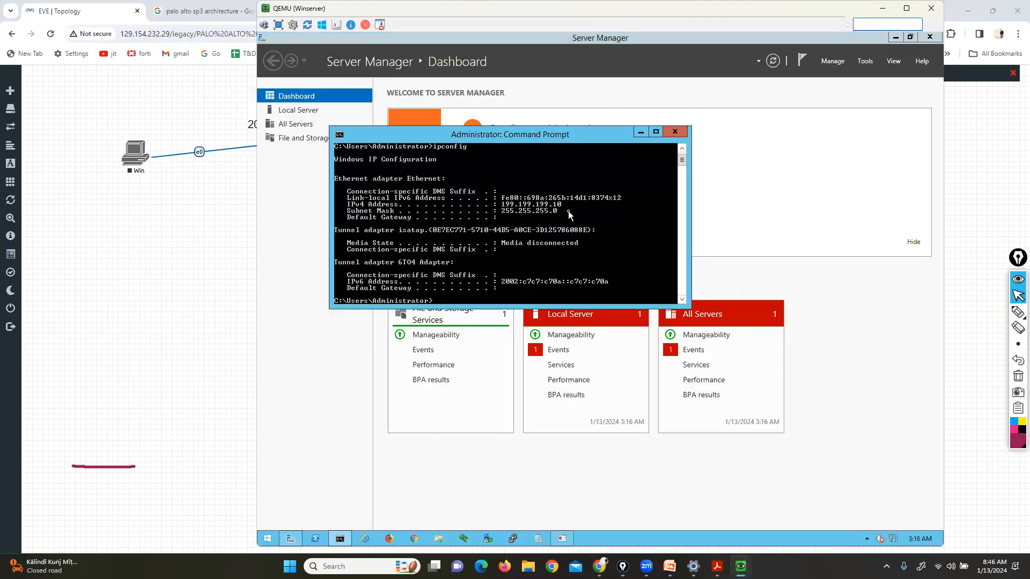
pyautogui.moveTo(741, 566)
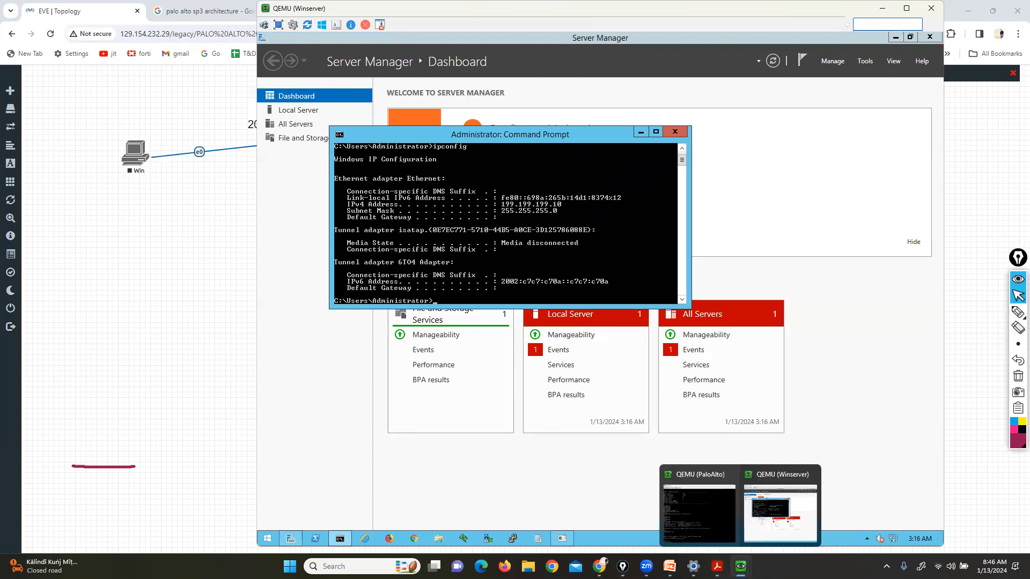
pyautogui.click(713, 515)
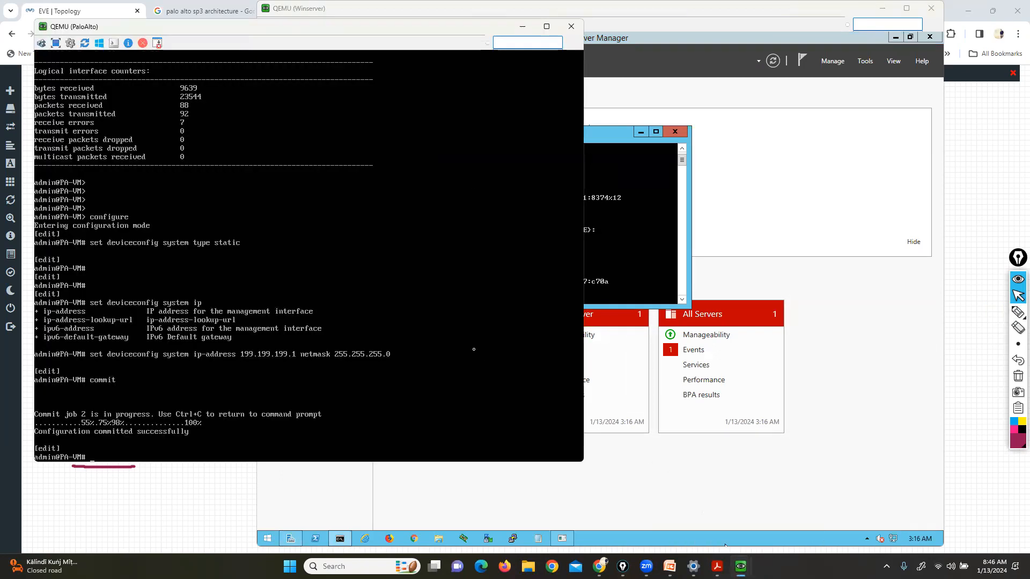
pyautogui.click(671, 242)
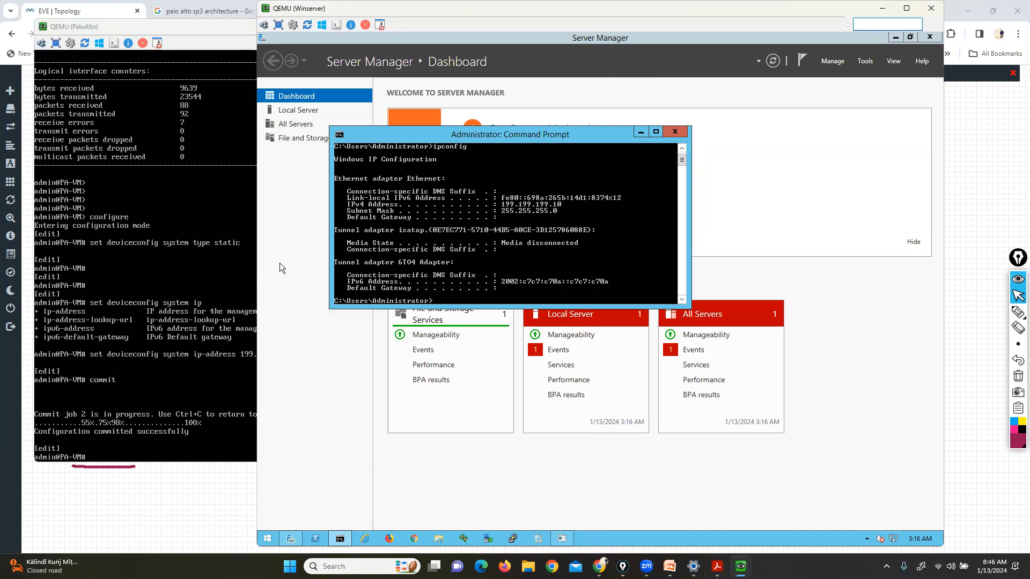
pyautogui.click(124, 341)
pyautogui.write('exit')
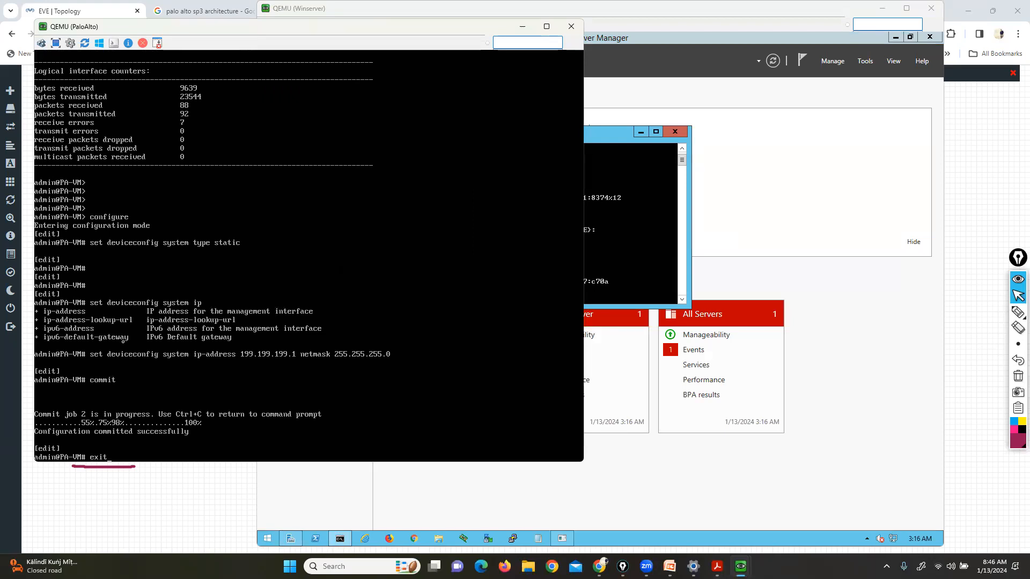
pyautogui.press('Return')
pyautogui.press('Return')
pyautogui.press('Return')
pyautogui.write('show')
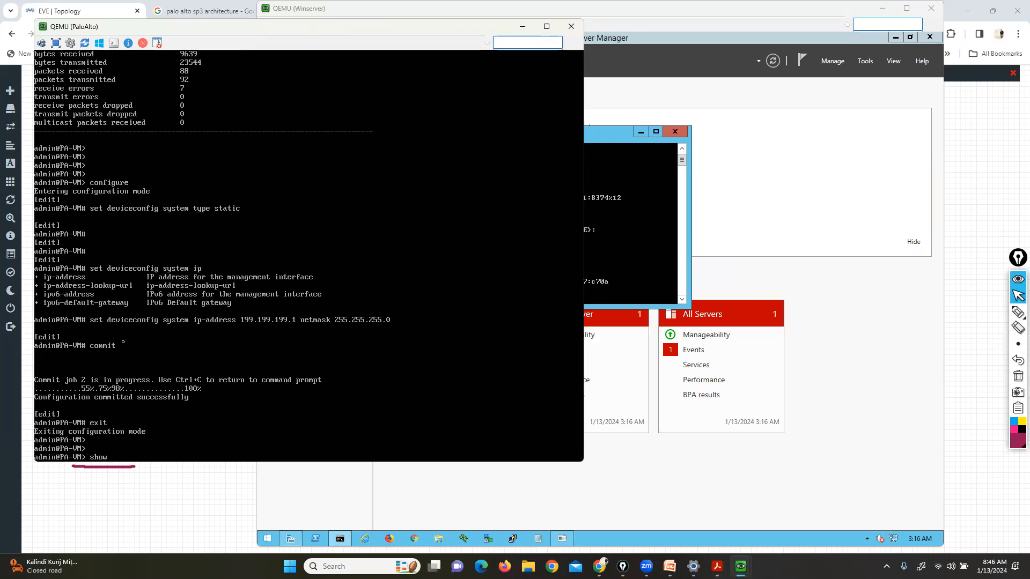
pyautogui.write(' interface management')
pyautogui.press('Return')
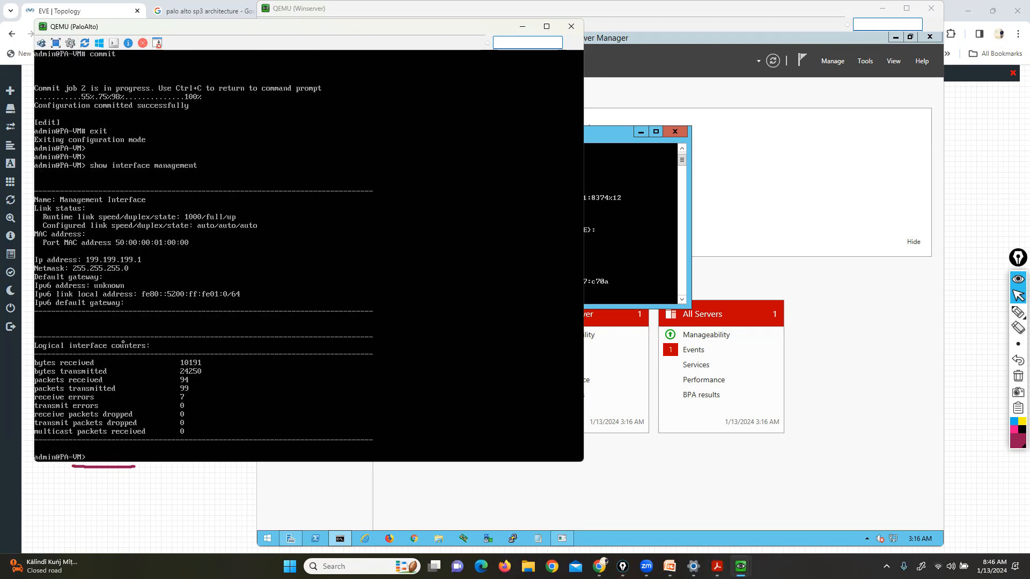
# Mark the 199.199.199.1 management IP line in the output with the pen
pyautogui.click(1019, 312)
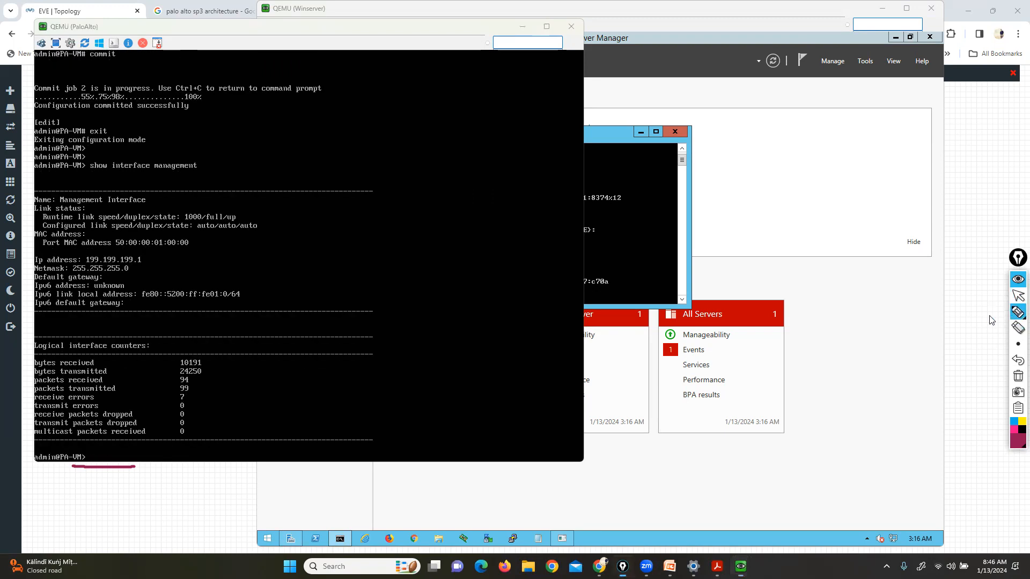
pyautogui.moveTo(129, 248)
pyautogui.mouseDown()
pyautogui.moveTo(142, 249)
pyautogui.moveTo(145, 271)
pyautogui.mouseUp()
pyautogui.moveTo(54, 251)
pyautogui.mouseDown()
pyautogui.moveTo(24, 253)
pyautogui.moveTo(36, 276)
pyautogui.mouseUp()
pyautogui.click(1018, 296)
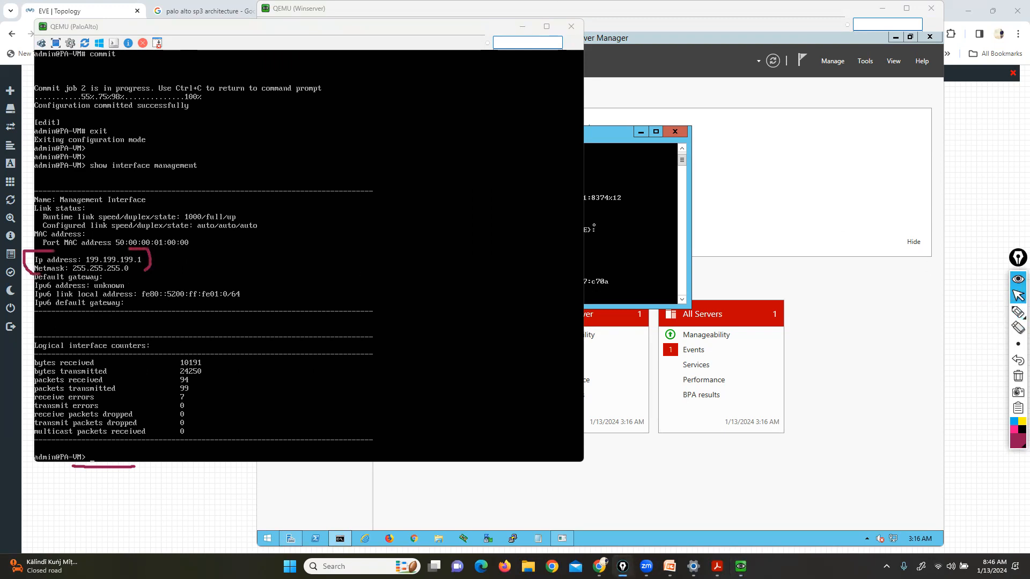
pyautogui.click(621, 230)
# Ping the firewall at 199.199.199.1 from Command Prompt, then launch Chrome from the taskbar
pyautogui.write('ping 199')
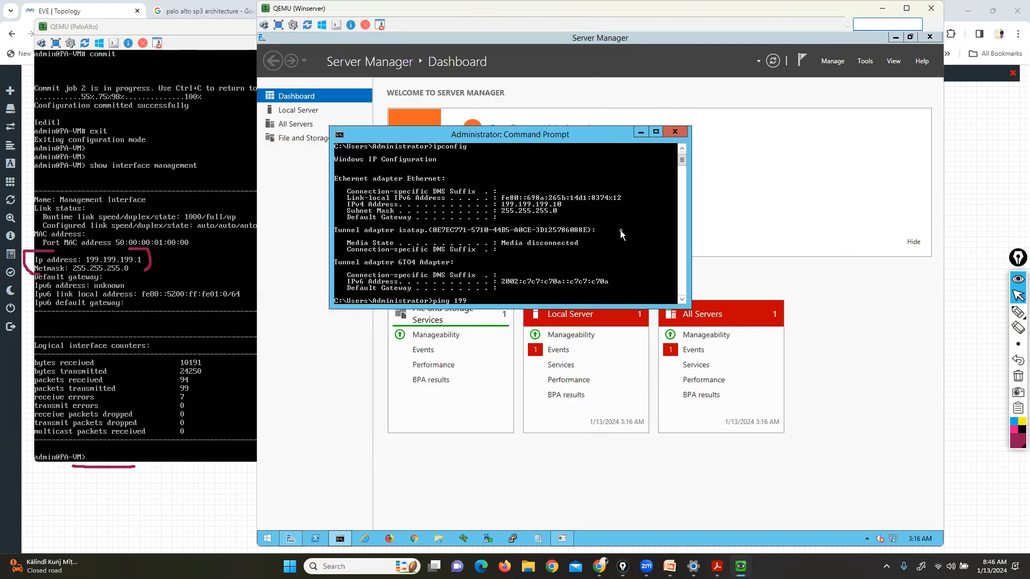
pyautogui.write('.199.199')
pyautogui.press('Return')
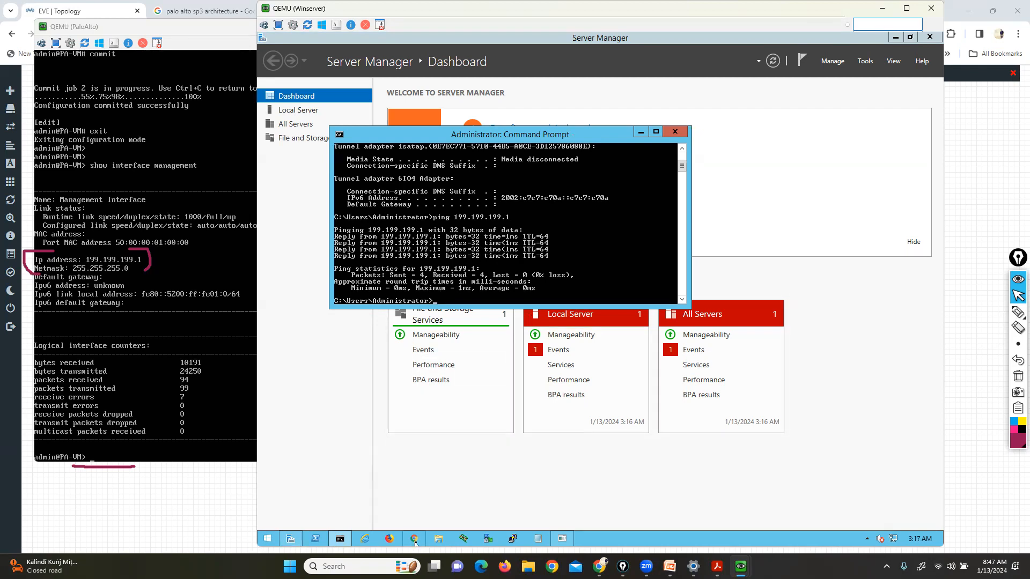
pyautogui.click(436, 528)
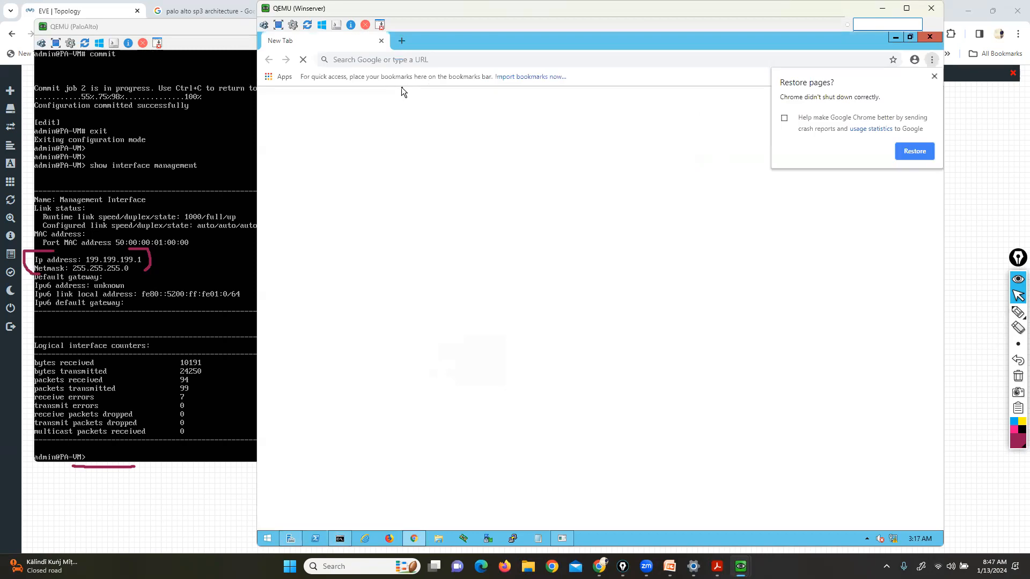
pyautogui.write('https')
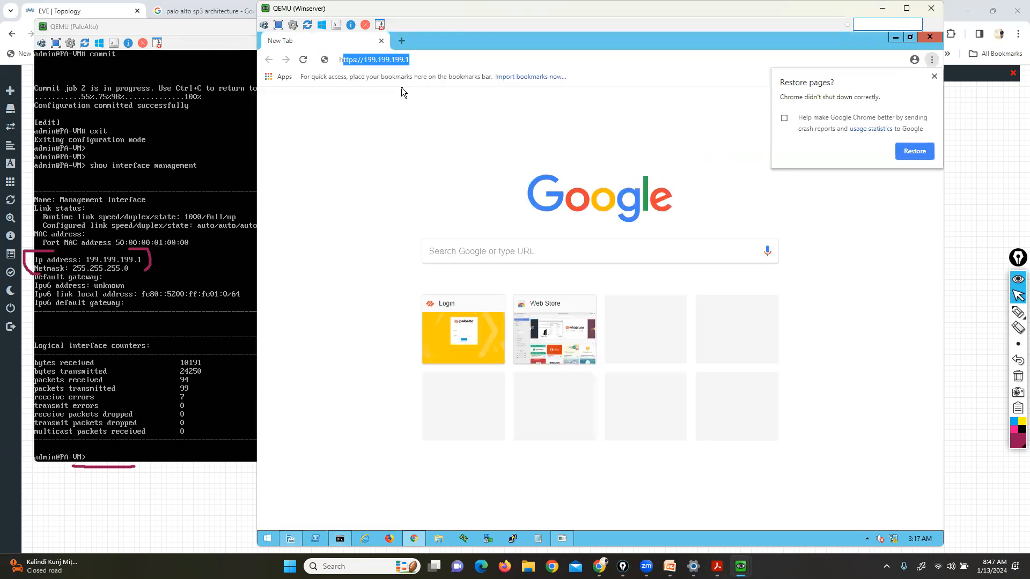
pyautogui.write('://1')
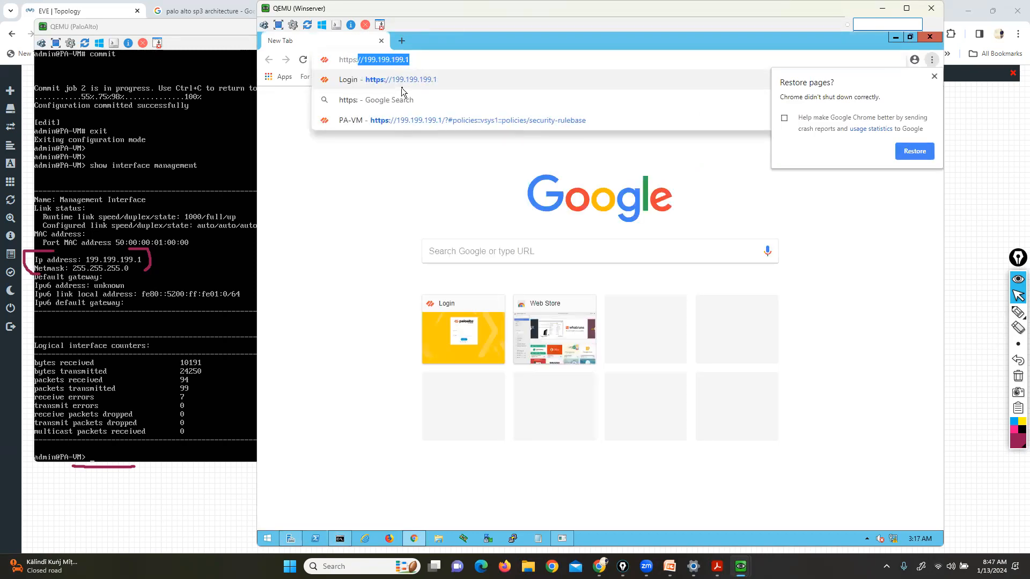
pyautogui.write('199.199.199.1')
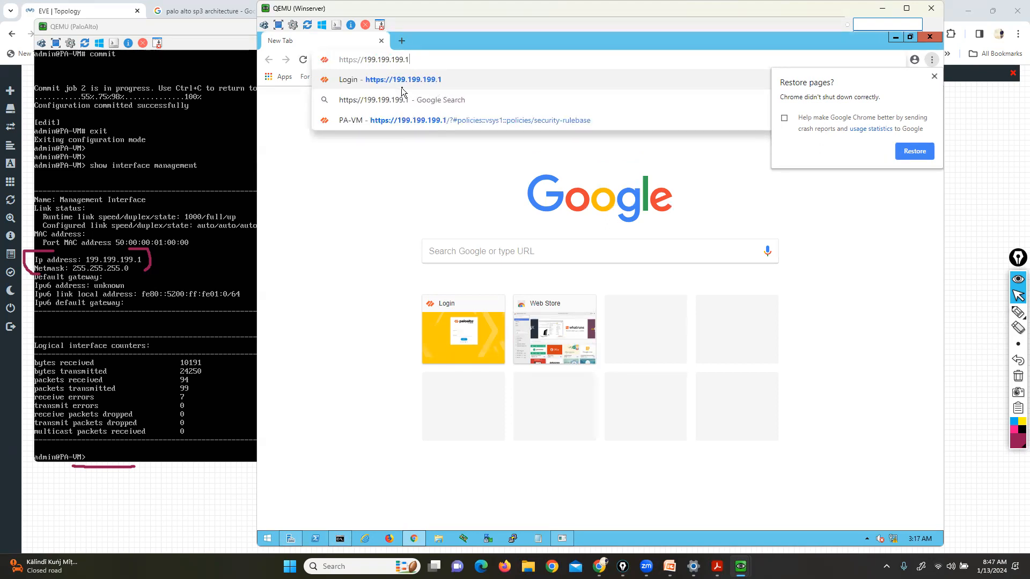
pyautogui.press('Return')
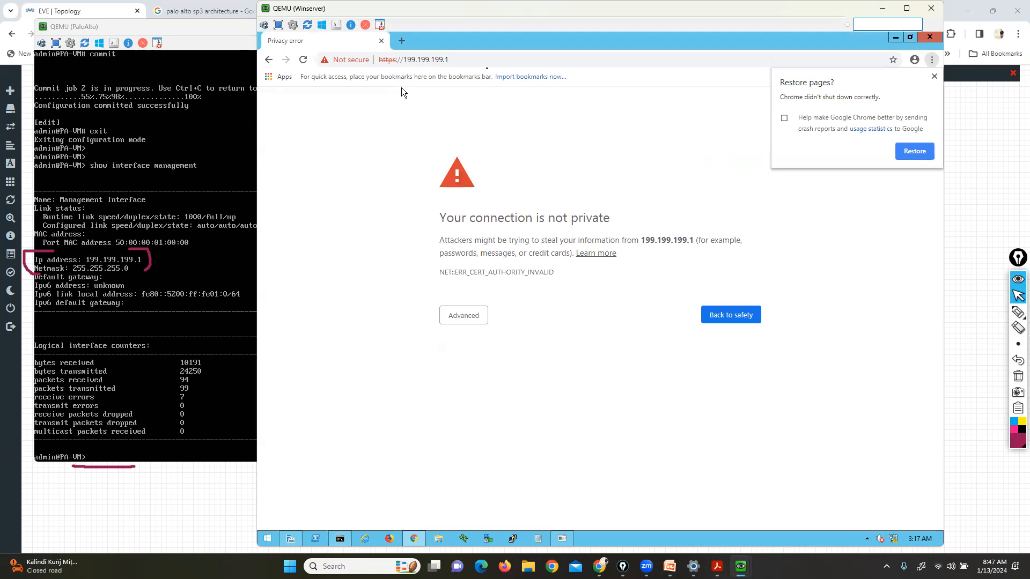
pyautogui.moveTo(756, 11); pyautogui.dragTo(672, 14)
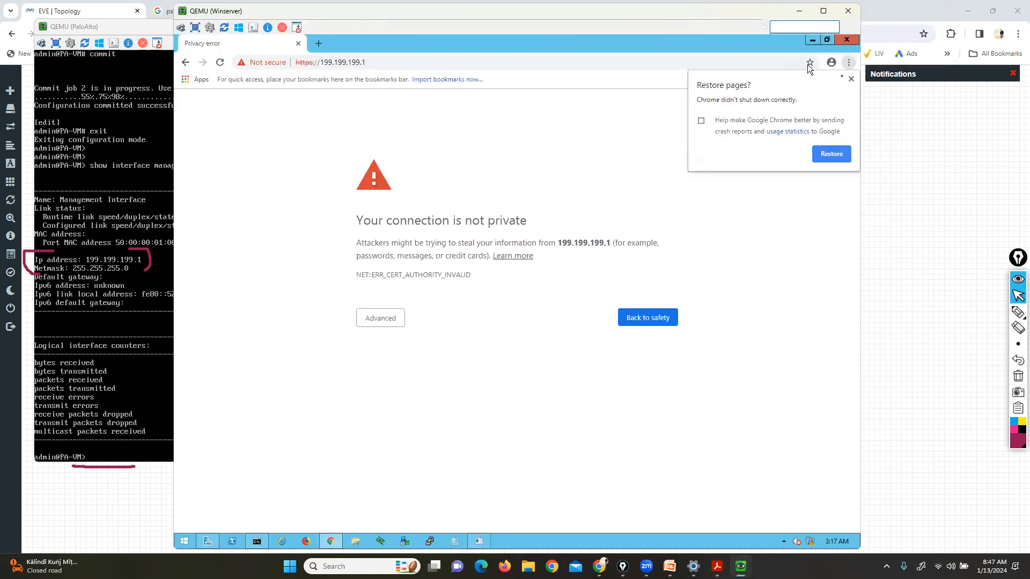
pyautogui.click(851, 78)
pyautogui.click(381, 318)
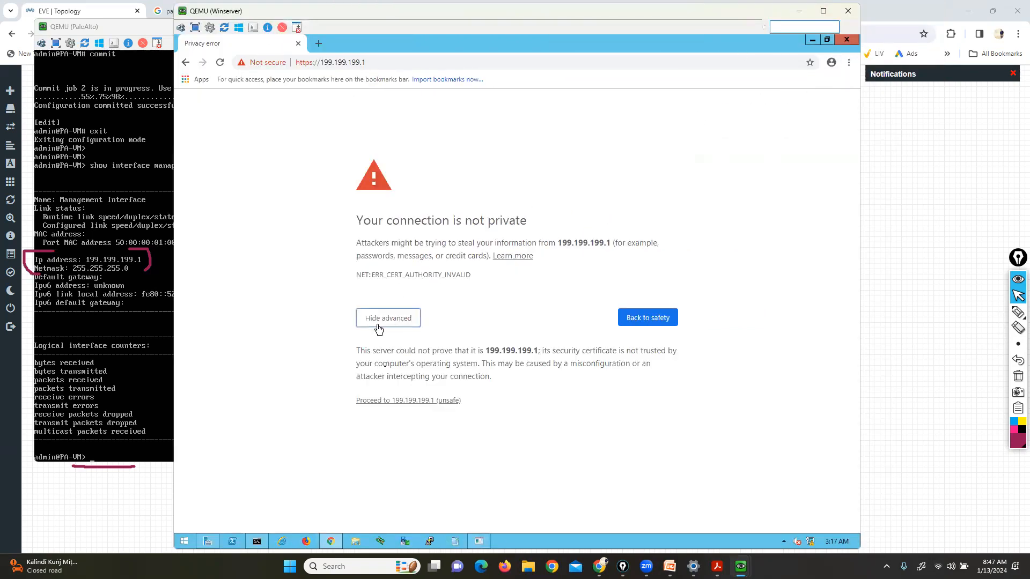
pyautogui.click(403, 401)
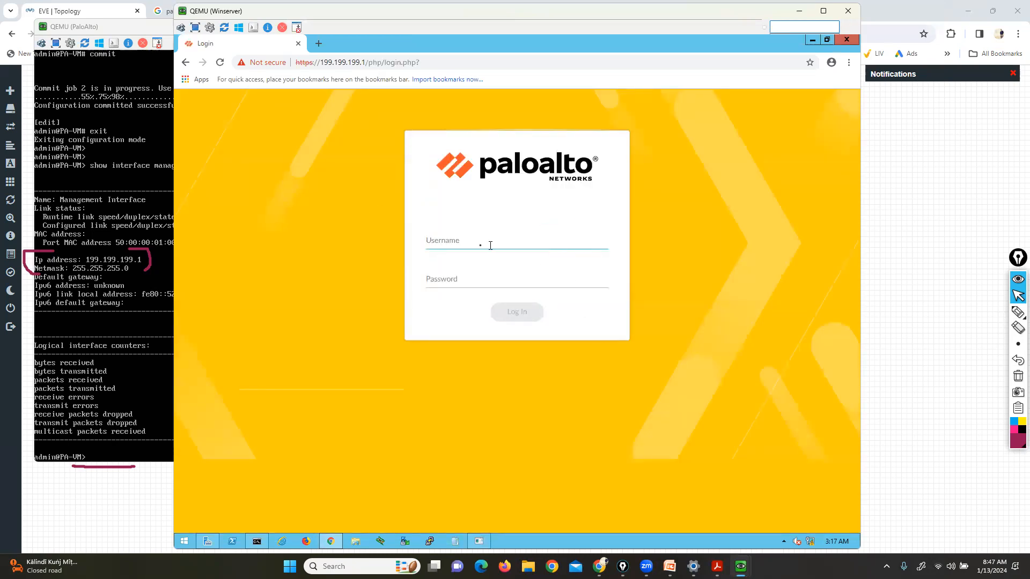
pyautogui.write('admin')
pyautogui.press('Tab')
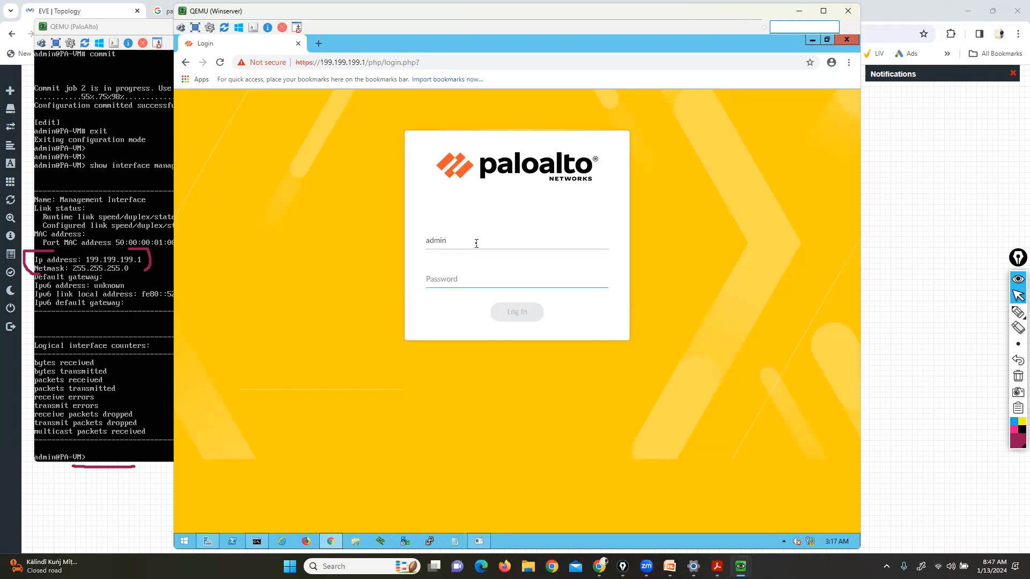
# Log in with the administrator password, close the PAN-OS 10.1 welcome and choose Remind Me Later for telemetry
pyautogui.write('••••••••')
pyautogui.press('Return')
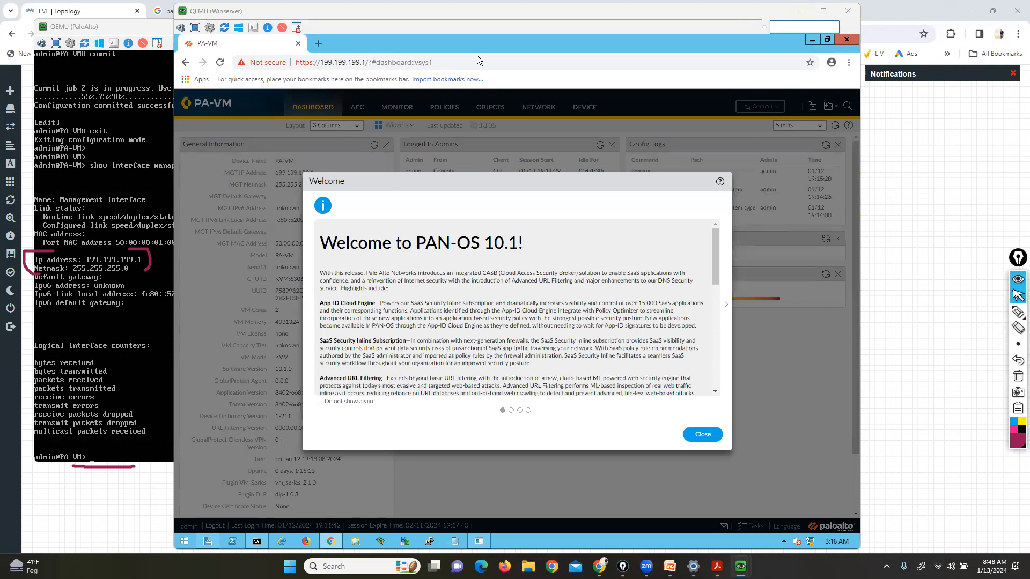
pyautogui.click(1018, 311)
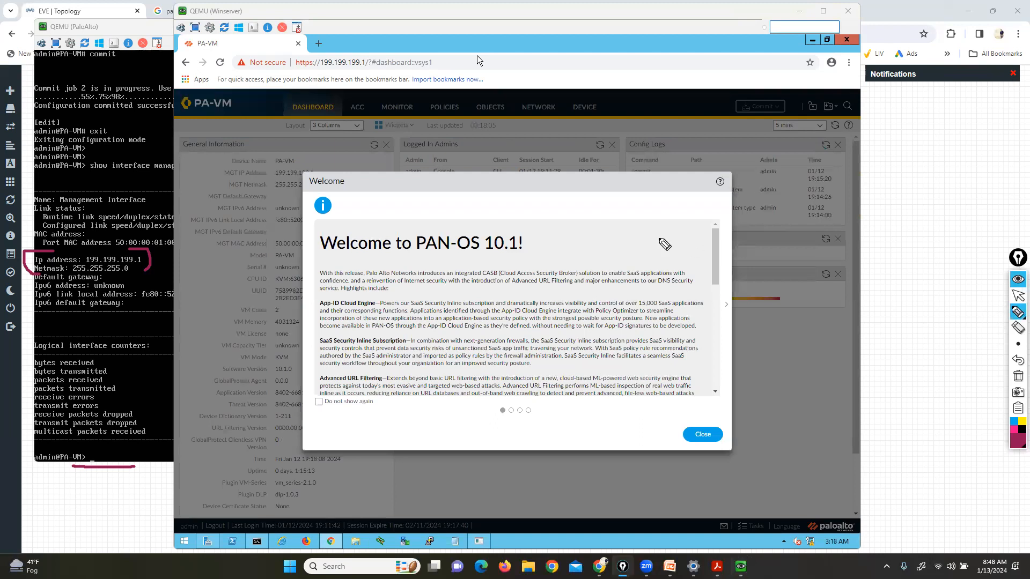
pyautogui.moveTo(482, 258); pyautogui.dragTo(490, 258)
pyautogui.click(1018, 376)
pyautogui.click(1018, 295)
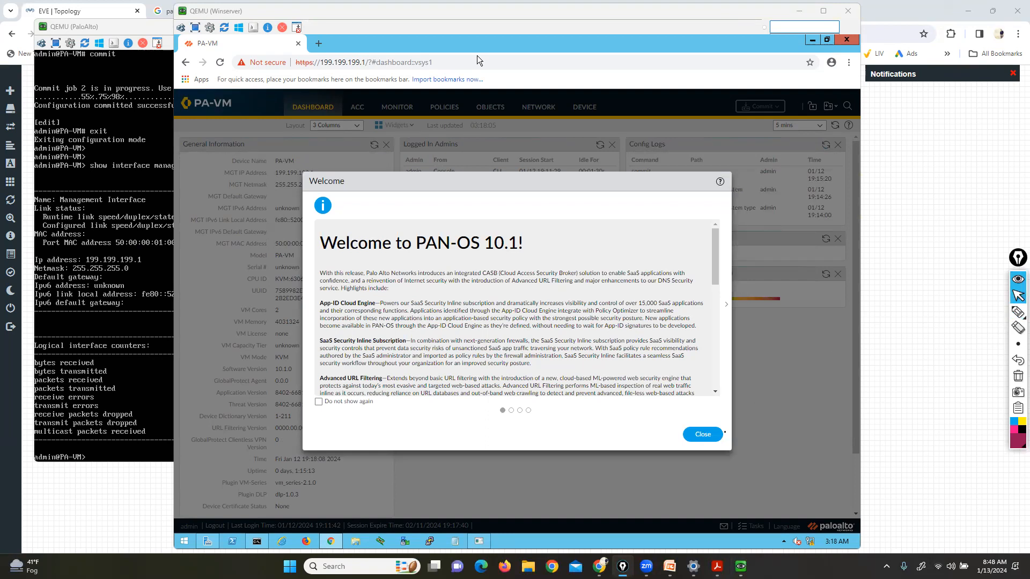
pyautogui.click(709, 434)
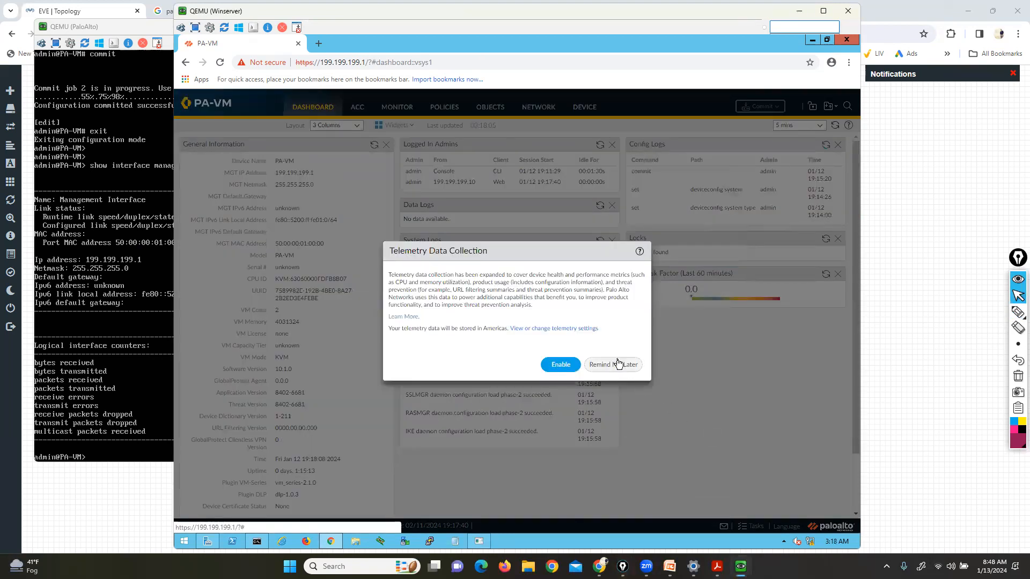
pyautogui.click(614, 365)
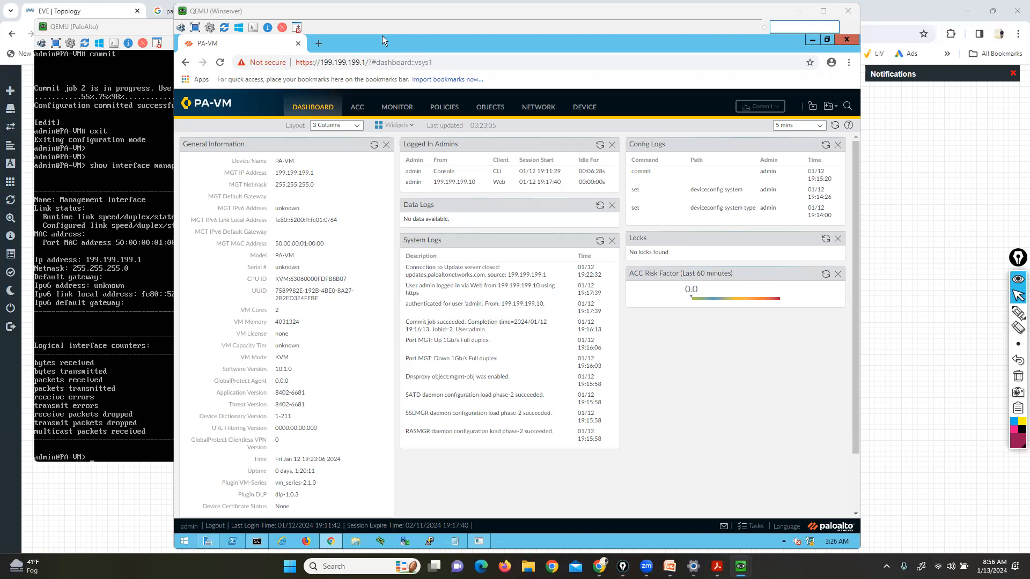
pyautogui.click(984, 305)
pyautogui.moveTo(741, 565)
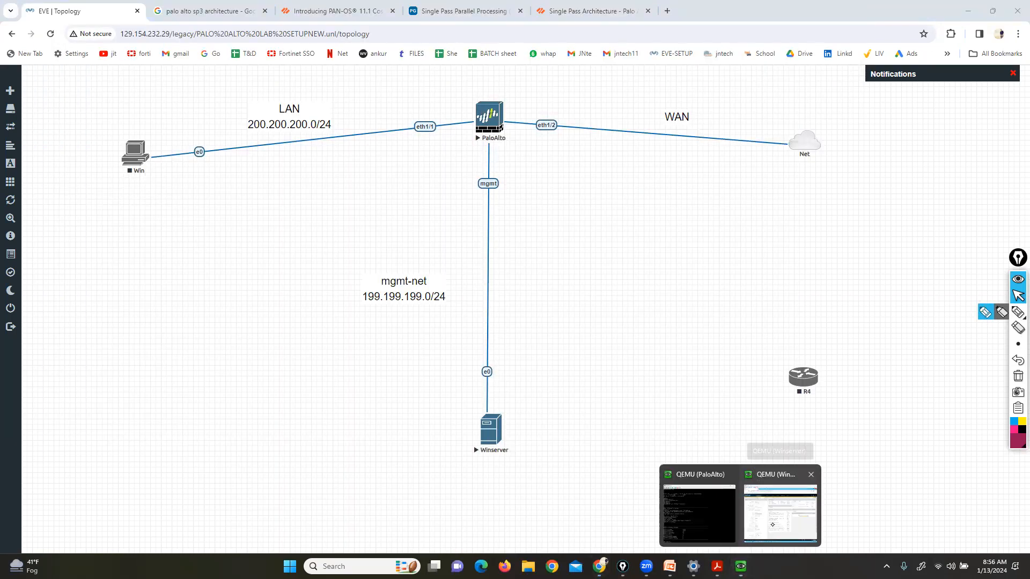
pyautogui.click(794, 499)
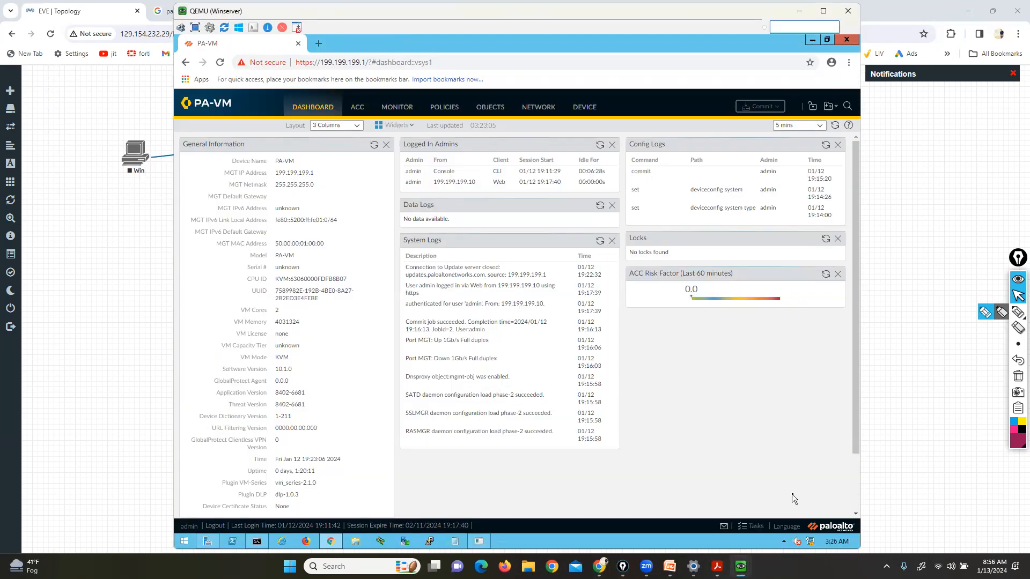
pyautogui.moveTo(742, 566)
pyautogui.hotkey('alt', 'Tab')
pyautogui.moveTo(771, 9); pyautogui.dragTo(763, 8)
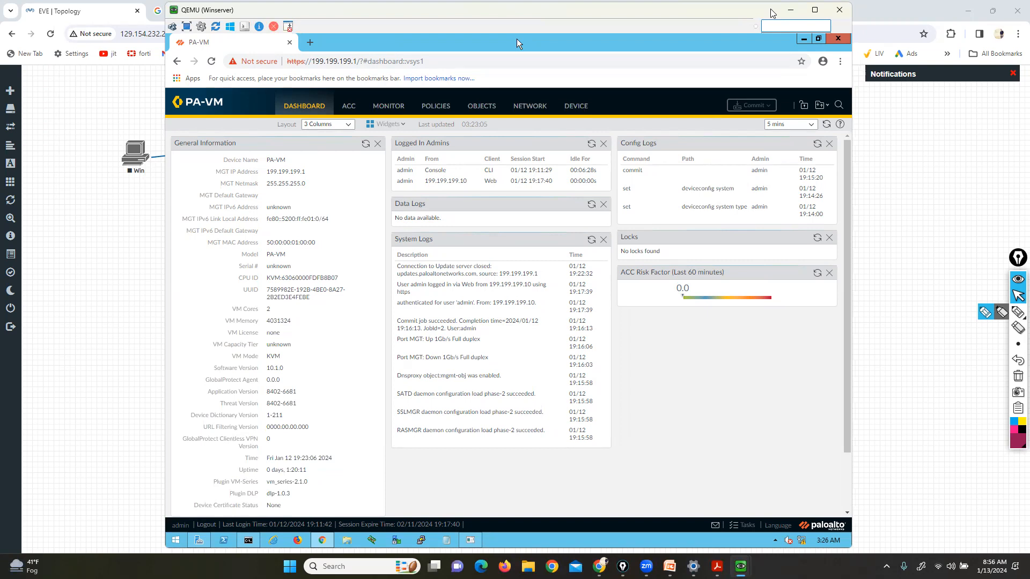
pyautogui.click(985, 312)
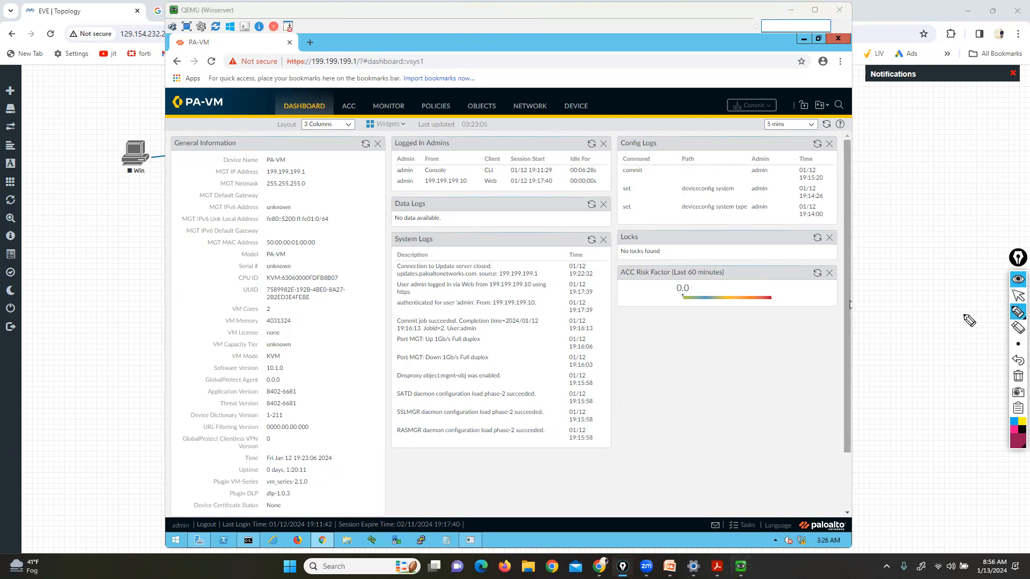
pyautogui.moveTo(726, 368)
pyautogui.mouseDown()
pyautogui.moveTo(722, 352)
pyautogui.moveTo(738, 359)
pyautogui.moveTo(730, 372)
pyautogui.moveTo(788, 367)
pyautogui.mouseUp()
pyautogui.moveTo(704, 389); pyautogui.dragTo(704, 406)
pyautogui.moveTo(713, 394); pyautogui.dragTo(737, 406)
pyautogui.moveTo(771, 391); pyautogui.dragTo(779, 407)
pyautogui.moveTo(787, 388); pyautogui.dragTo(799, 404)
pyautogui.moveTo(782, 348)
pyautogui.mouseDown()
pyautogui.moveTo(829, 367)
pyautogui.moveTo(818, 413)
pyautogui.mouseUp()
pyautogui.moveTo(707, 327); pyautogui.dragTo(690, 420)
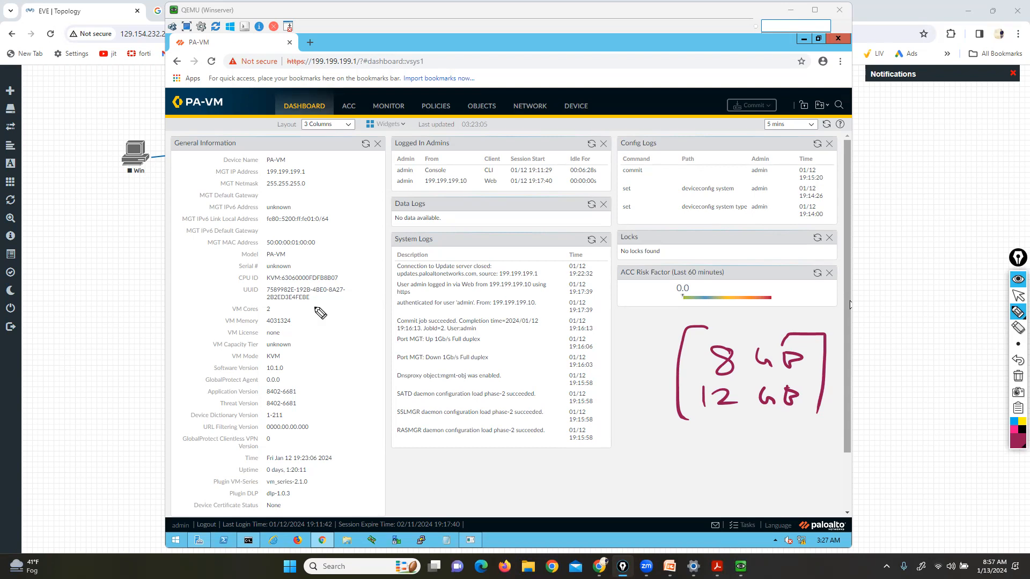
pyautogui.moveTo(153, 132)
pyautogui.mouseDown()
pyautogui.moveTo(105, 171)
pyautogui.moveTo(155, 134)
pyautogui.mouseUp()
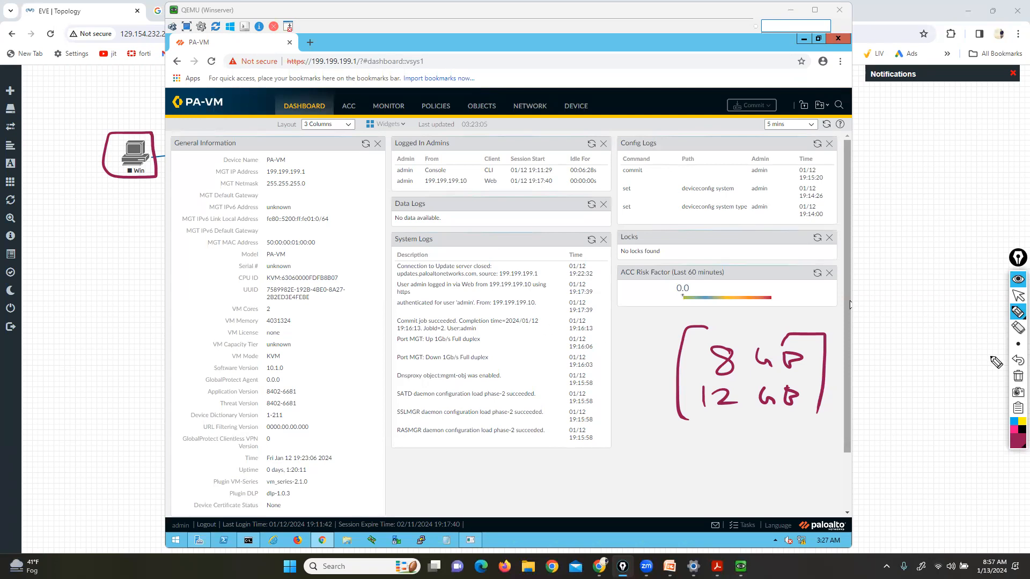
pyautogui.click(1017, 377)
pyautogui.click(1018, 296)
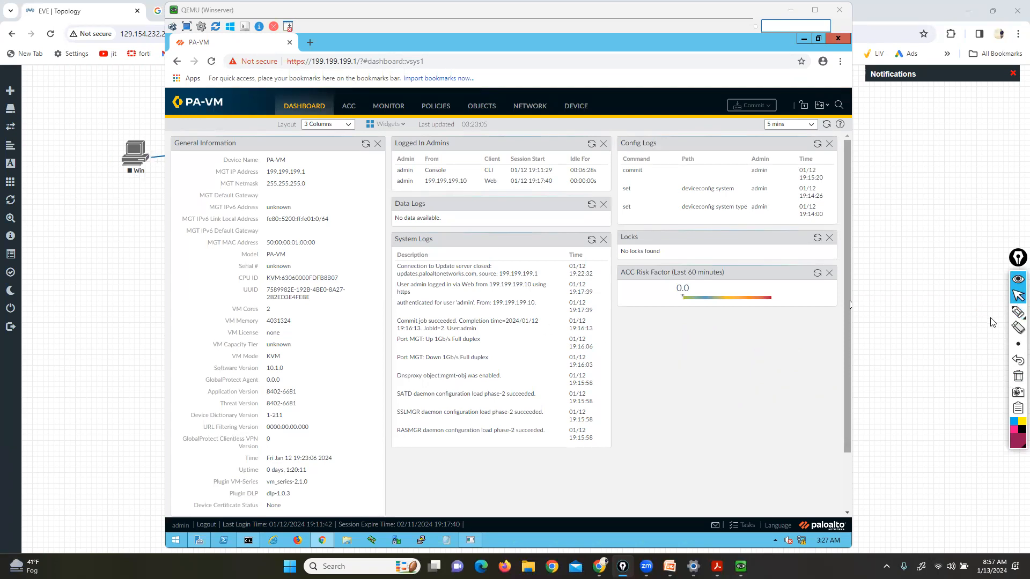
pyautogui.click(878, 350)
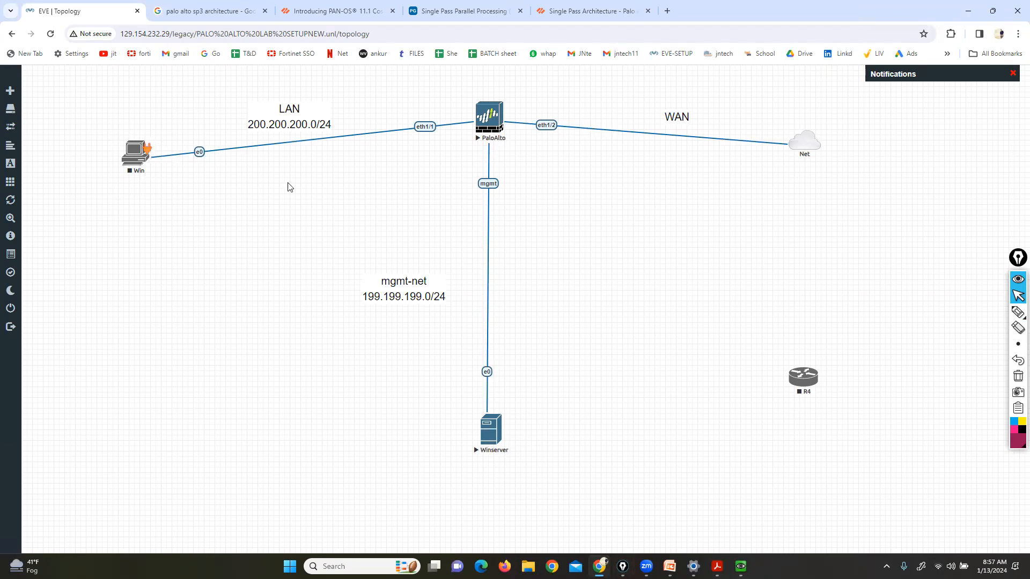
pyautogui.click(985, 316)
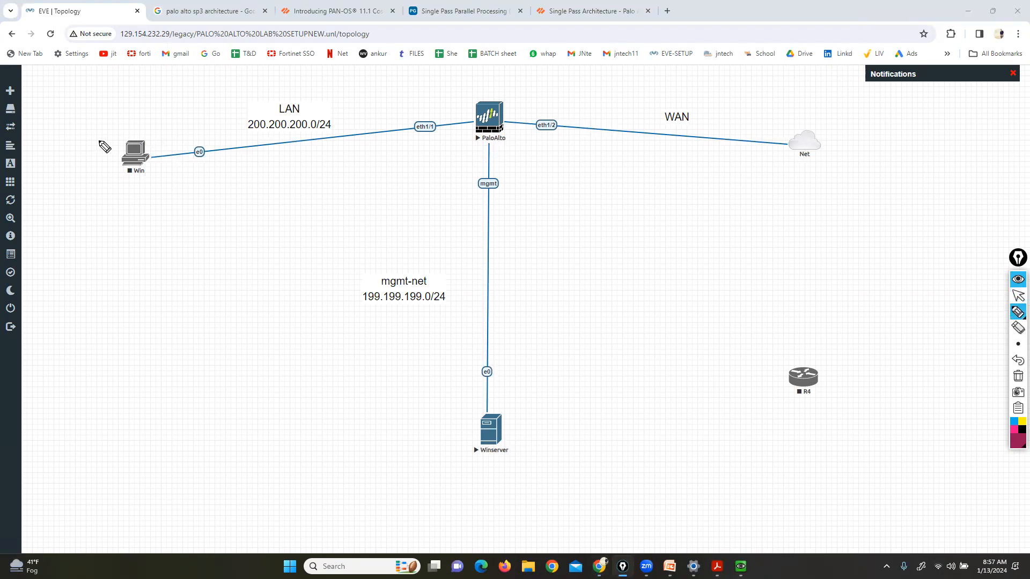
pyautogui.moveTo(163, 128)
pyautogui.mouseDown()
pyautogui.moveTo(100, 130)
pyautogui.moveTo(127, 195)
pyautogui.moveTo(170, 172)
pyautogui.moveTo(170, 128)
pyautogui.mouseUp()
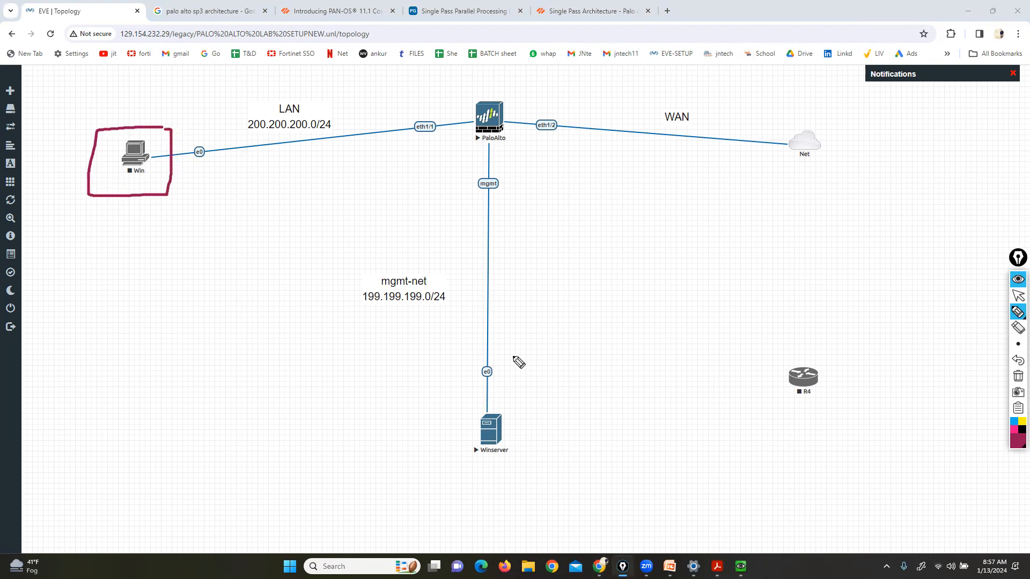
pyautogui.click(1018, 376)
pyautogui.click(1017, 295)
pyautogui.moveTo(741, 567)
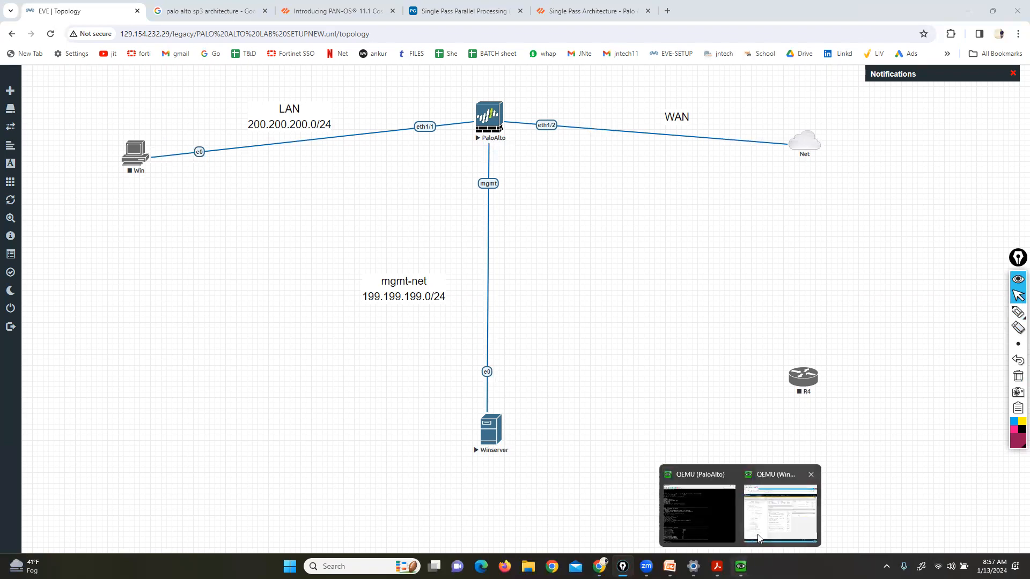
pyautogui.click(778, 523)
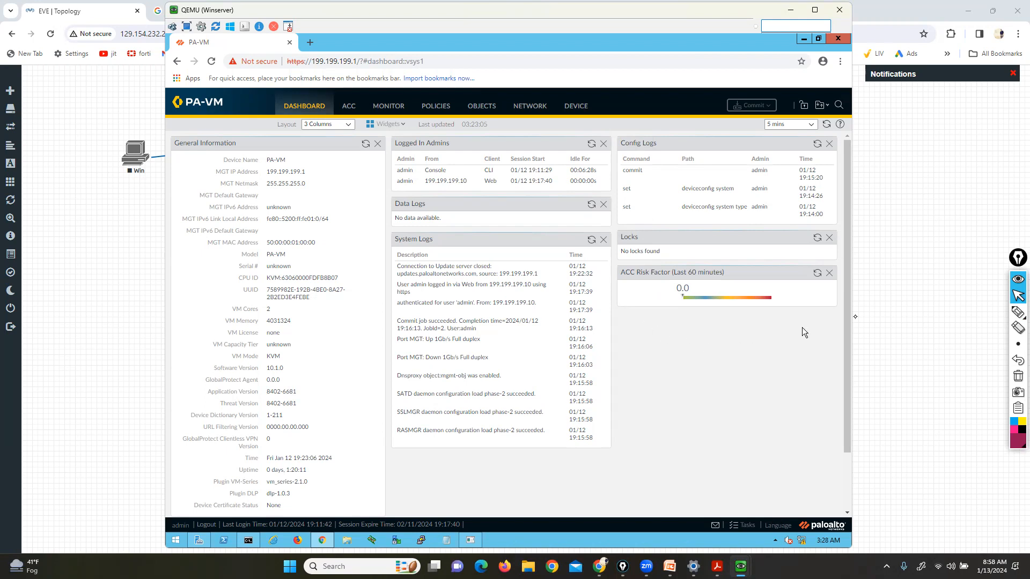
pyautogui.click(1017, 312)
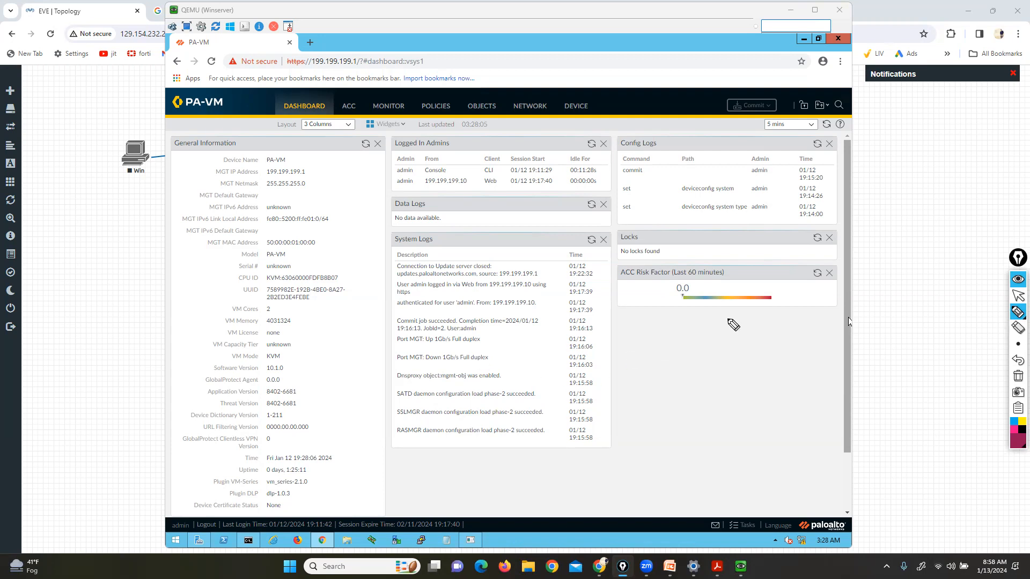
pyautogui.click(986, 315)
pyautogui.moveTo(244, 68)
pyautogui.mouseDown()
pyautogui.moveTo(284, 89)
pyautogui.moveTo(582, 95)
pyautogui.mouseUp()
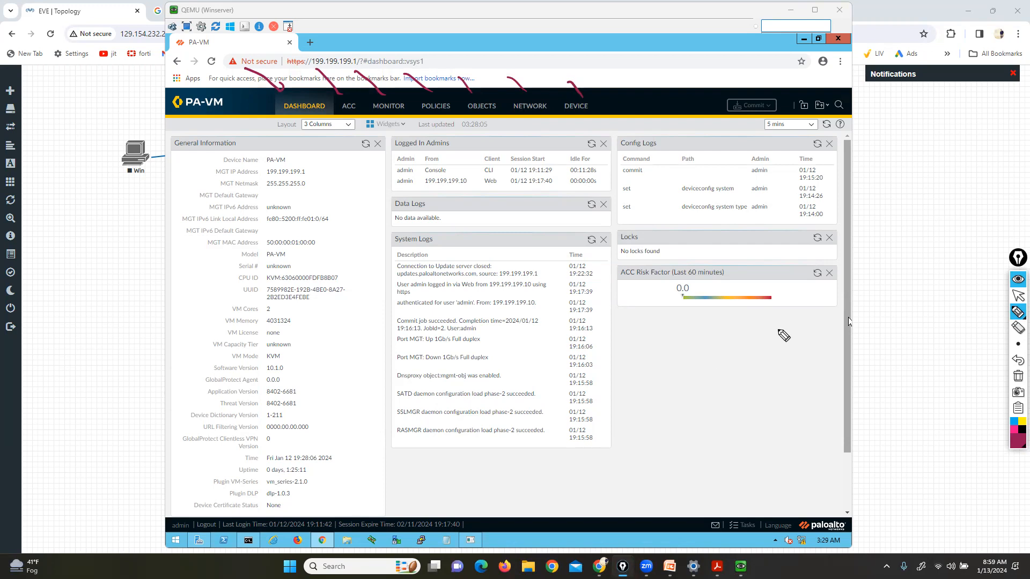
pyautogui.click(1018, 297)
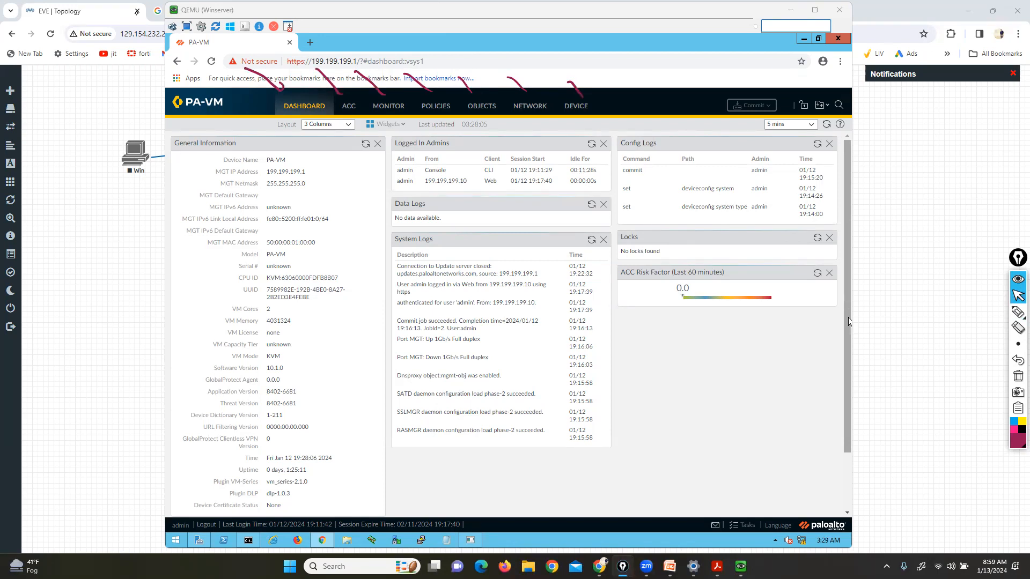
pyautogui.click(1018, 360)
pyautogui.click(1018, 313)
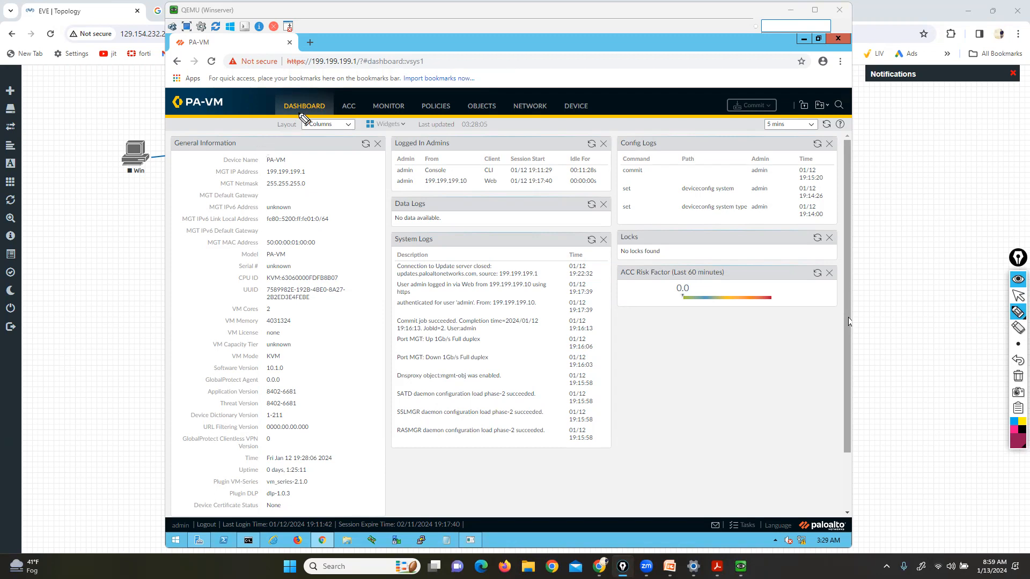
pyautogui.moveTo(228, 131); pyautogui.dragTo(241, 152)
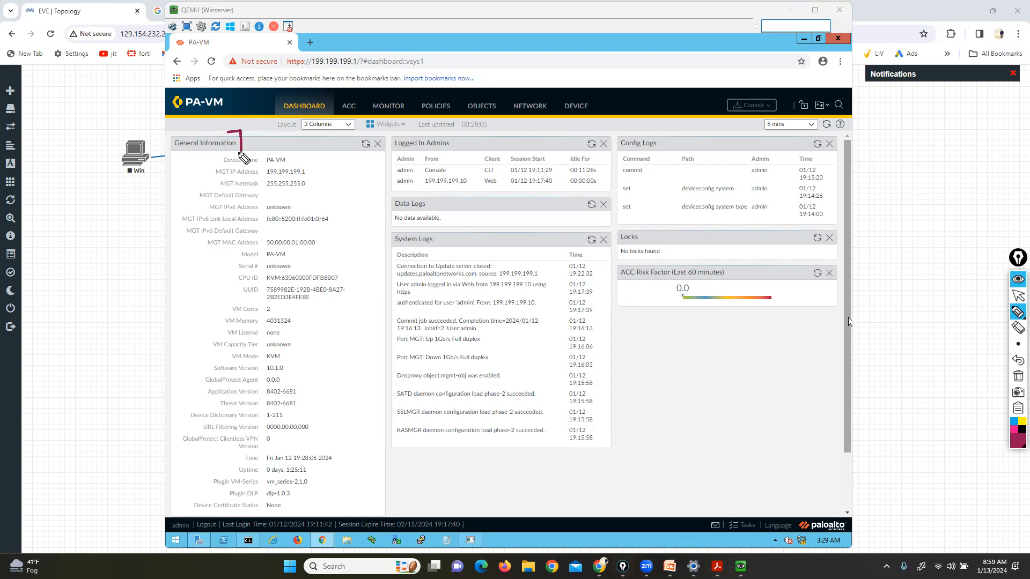
pyautogui.moveTo(172, 131); pyautogui.dragTo(164, 156)
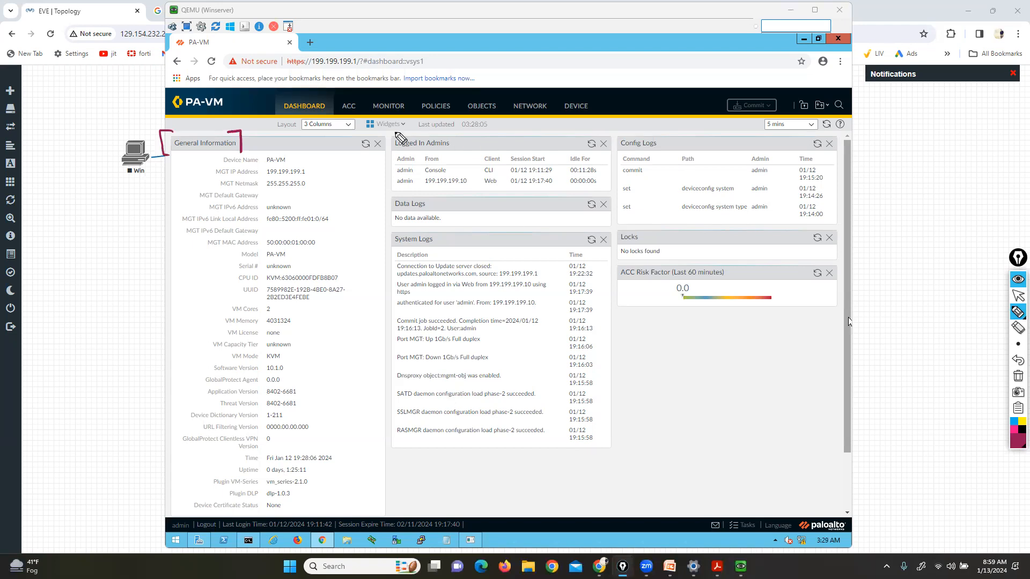
pyautogui.moveTo(294, 157)
pyautogui.mouseDown()
pyautogui.moveTo(304, 149)
pyautogui.moveTo(295, 161)
pyautogui.moveTo(317, 185)
pyautogui.moveTo(269, 198)
pyautogui.mouseUp()
pyautogui.moveTo(349, 195)
pyautogui.mouseDown()
pyautogui.moveTo(299, 211)
pyautogui.moveTo(294, 202)
pyautogui.moveTo(297, 212)
pyautogui.mouseUp()
pyautogui.moveTo(207, 200); pyautogui.dragTo(202, 214)
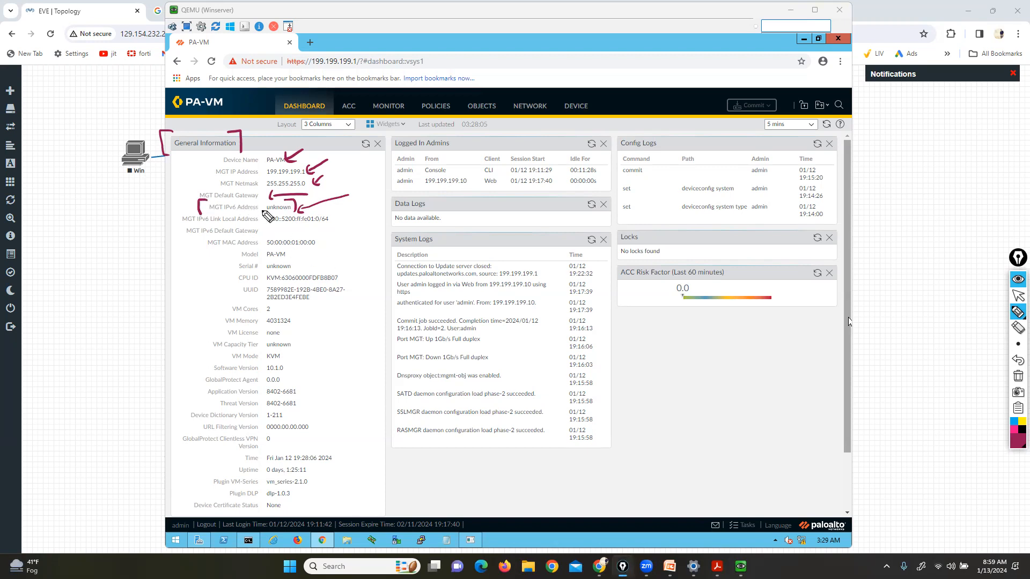
pyautogui.moveTo(316, 236); pyautogui.dragTo(321, 251)
pyautogui.moveTo(209, 236); pyautogui.dragTo(206, 249)
pyautogui.moveTo(285, 246)
pyautogui.mouseDown()
pyautogui.moveTo(291, 261)
pyautogui.moveTo(232, 256)
pyautogui.mouseUp()
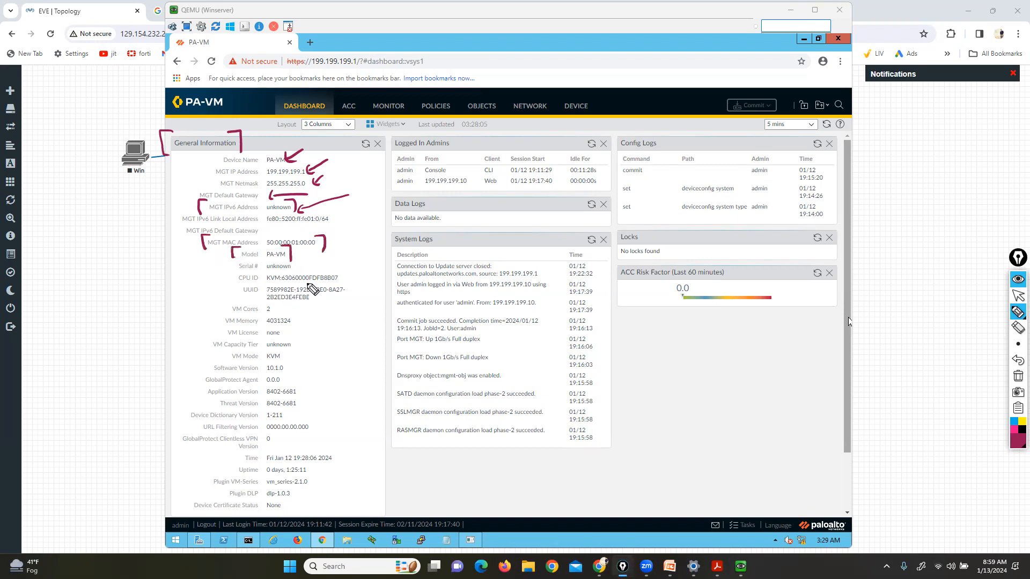
pyautogui.moveTo(325, 261); pyautogui.dragTo(299, 267)
pyautogui.moveTo(229, 274)
pyautogui.mouseDown()
pyautogui.moveTo(208, 274)
pyautogui.moveTo(231, 290)
pyautogui.mouseUp()
pyautogui.moveTo(282, 362)
pyautogui.mouseDown()
pyautogui.moveTo(289, 373)
pyautogui.moveTo(263, 374)
pyautogui.mouseUp()
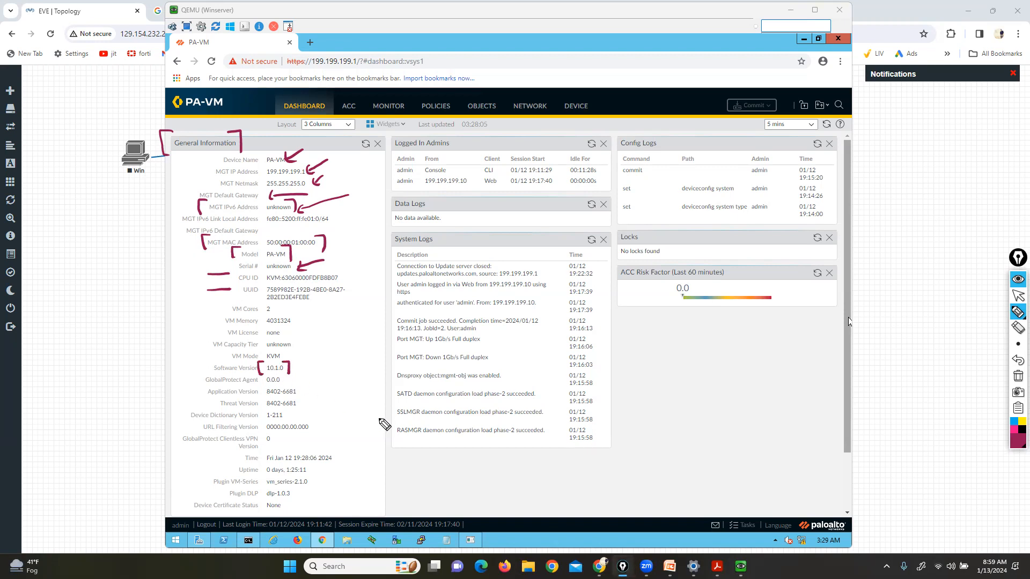
pyautogui.moveTo(299, 385)
pyautogui.mouseDown()
pyautogui.moveTo(304, 396)
pyautogui.moveTo(254, 400)
pyautogui.moveTo(297, 407)
pyautogui.moveTo(261, 408)
pyautogui.mouseUp()
pyautogui.moveTo(303, 461); pyautogui.dragTo(310, 471)
pyautogui.moveTo(231, 459); pyautogui.dragTo(230, 472)
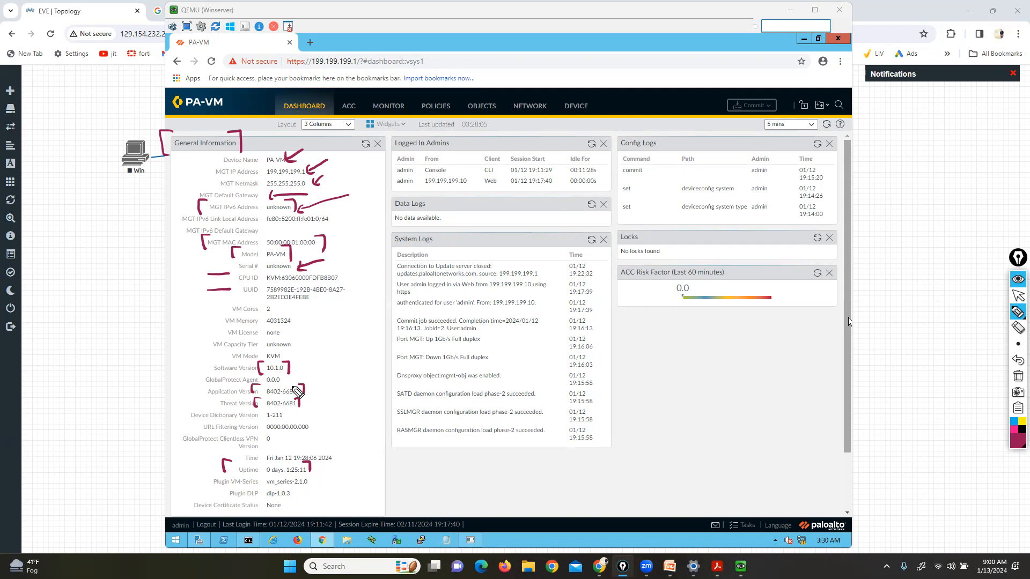
pyautogui.click(1018, 376)
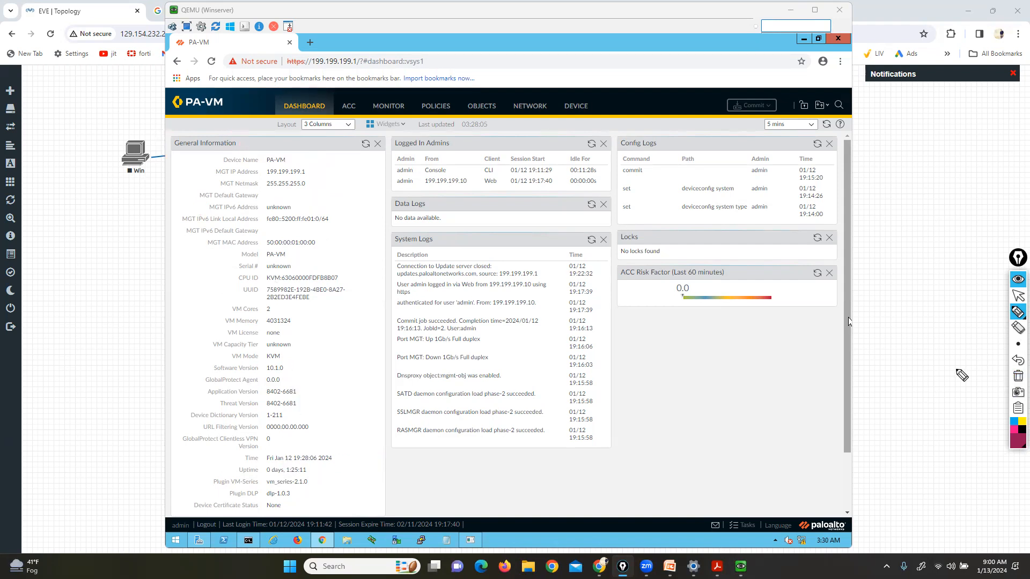
pyautogui.click(1018, 296)
pyautogui.scroll(-2, 698, 468)
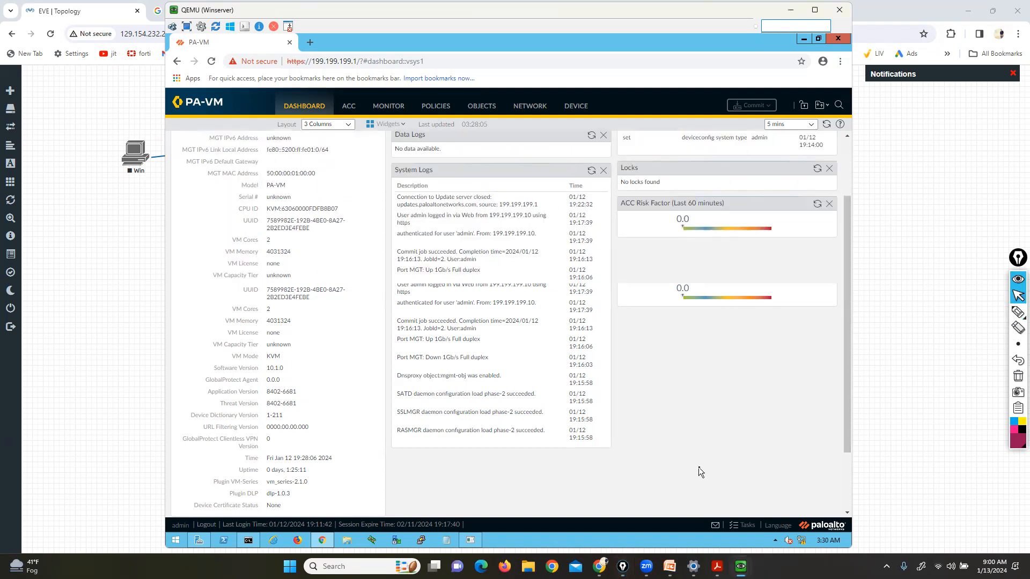
pyautogui.moveTo(1017, 313)
pyautogui.click(985, 313)
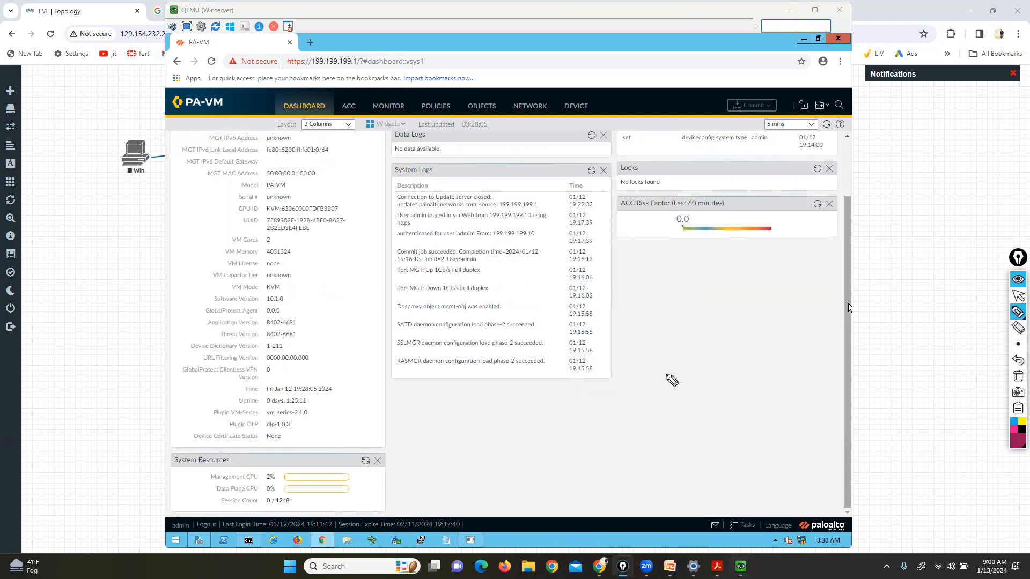
pyautogui.moveTo(203, 483); pyautogui.dragTo(273, 484)
pyautogui.moveTo(211, 495); pyautogui.dragTo(250, 494)
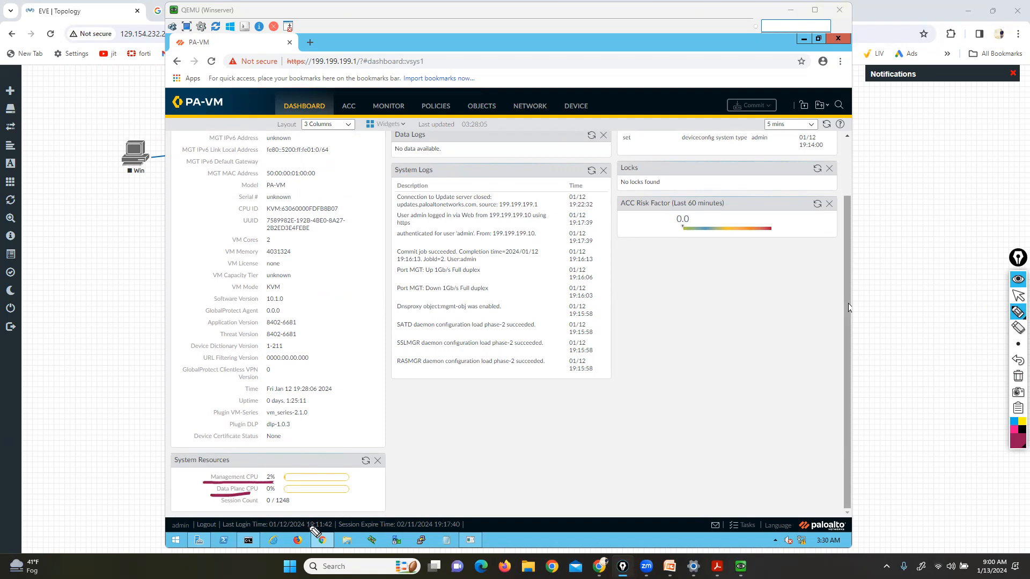
pyautogui.click(1018, 295)
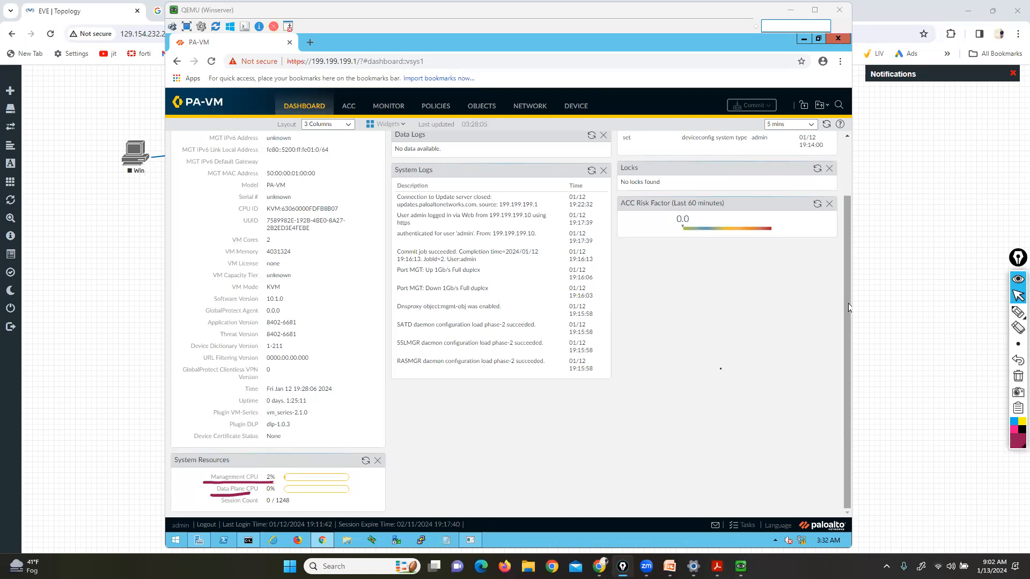
pyautogui.scroll(3, 720, 368)
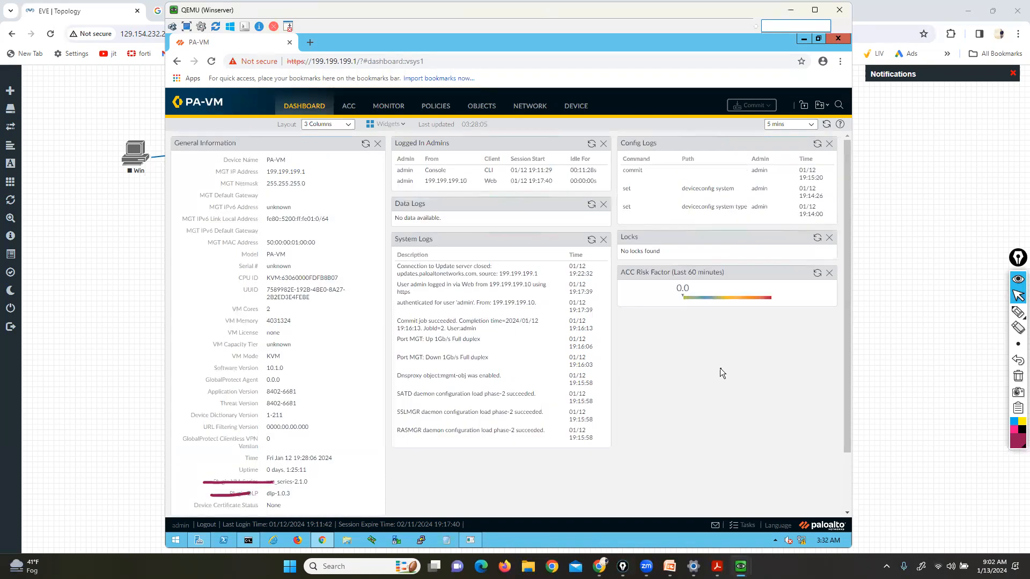
pyautogui.click(1018, 312)
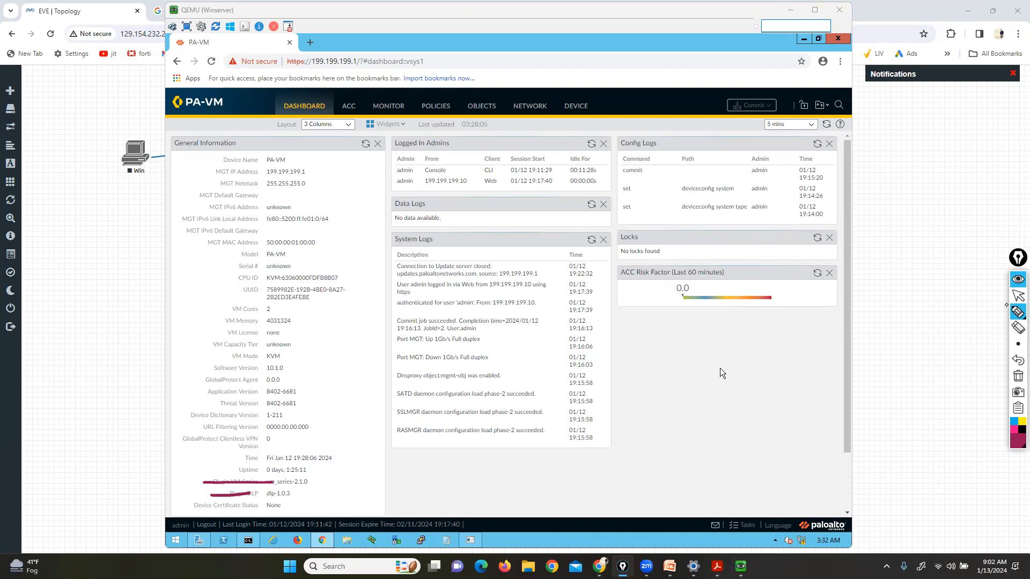
pyautogui.moveTo(449, 129); pyautogui.dragTo(459, 156)
pyautogui.moveTo(396, 130)
pyautogui.mouseDown()
pyautogui.moveTo(379, 150)
pyautogui.moveTo(380, 176)
pyautogui.mouseUp()
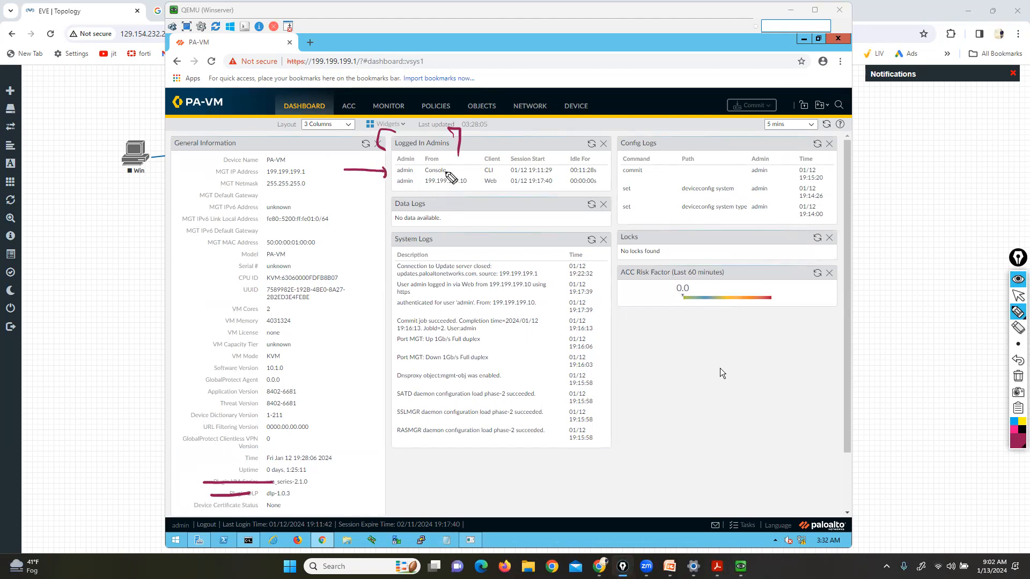
pyautogui.moveTo(447, 160)
pyautogui.mouseDown()
pyautogui.moveTo(456, 173)
pyautogui.moveTo(421, 164)
pyautogui.mouseUp()
pyautogui.moveTo(345, 223); pyautogui.dragTo(385, 192)
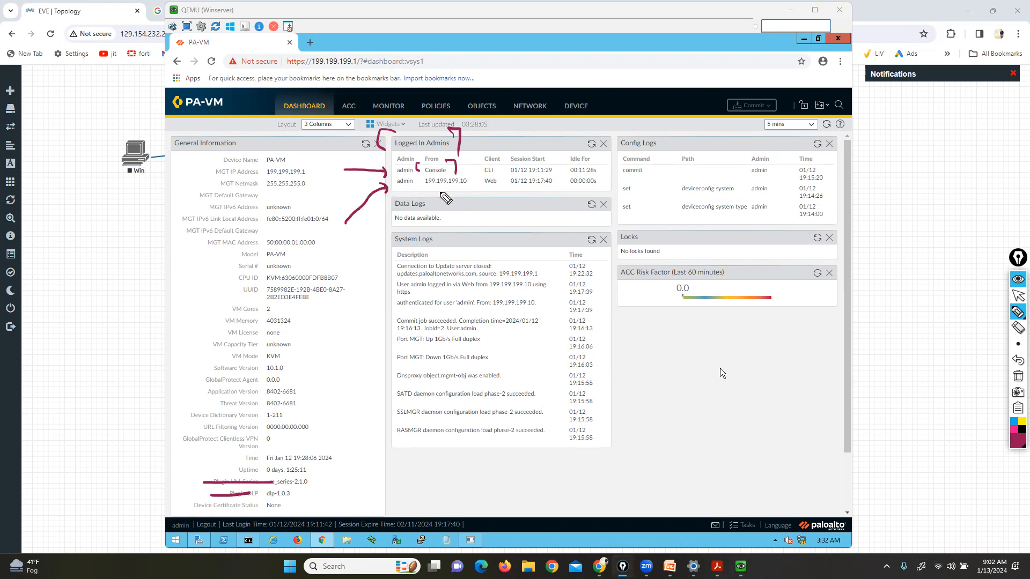
pyautogui.moveTo(468, 186)
pyautogui.mouseDown()
pyautogui.moveTo(439, 186)
pyautogui.moveTo(469, 176)
pyautogui.moveTo(479, 202)
pyautogui.moveTo(488, 186)
pyautogui.mouseUp()
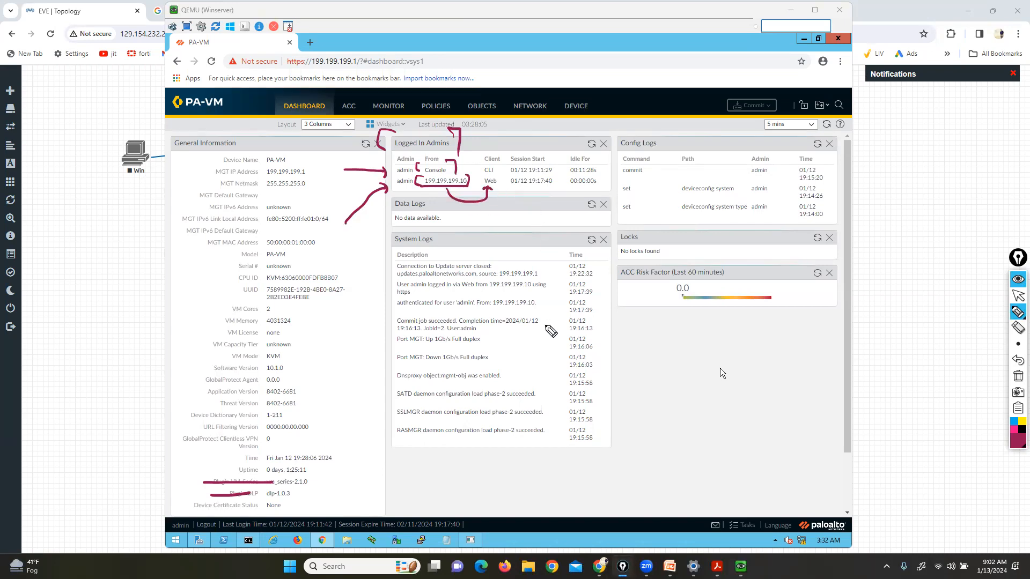
pyautogui.click(1018, 377)
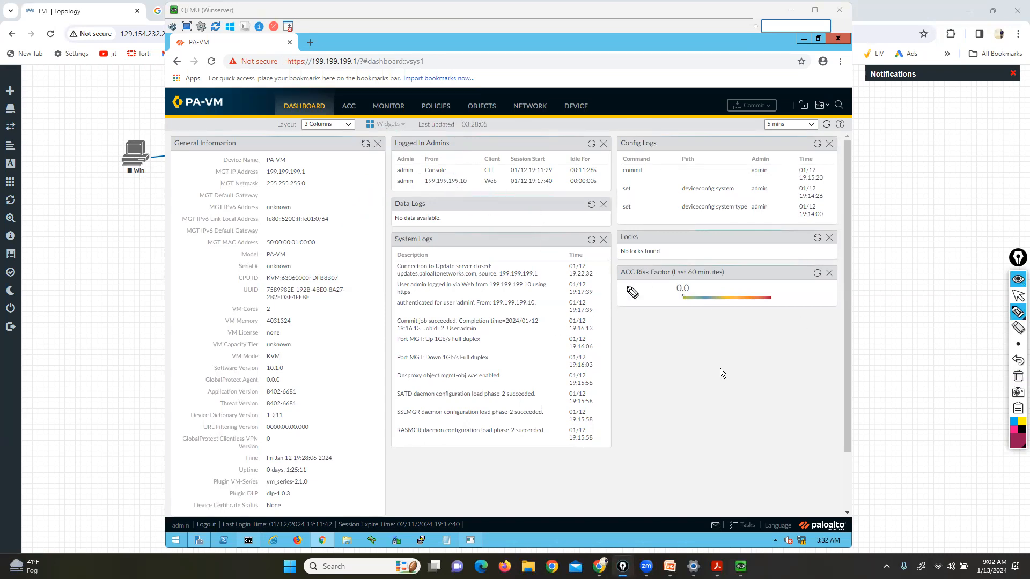
pyautogui.moveTo(436, 198)
pyautogui.mouseDown()
pyautogui.moveTo(394, 194)
pyautogui.moveTo(437, 227)
pyautogui.moveTo(436, 184)
pyautogui.mouseUp()
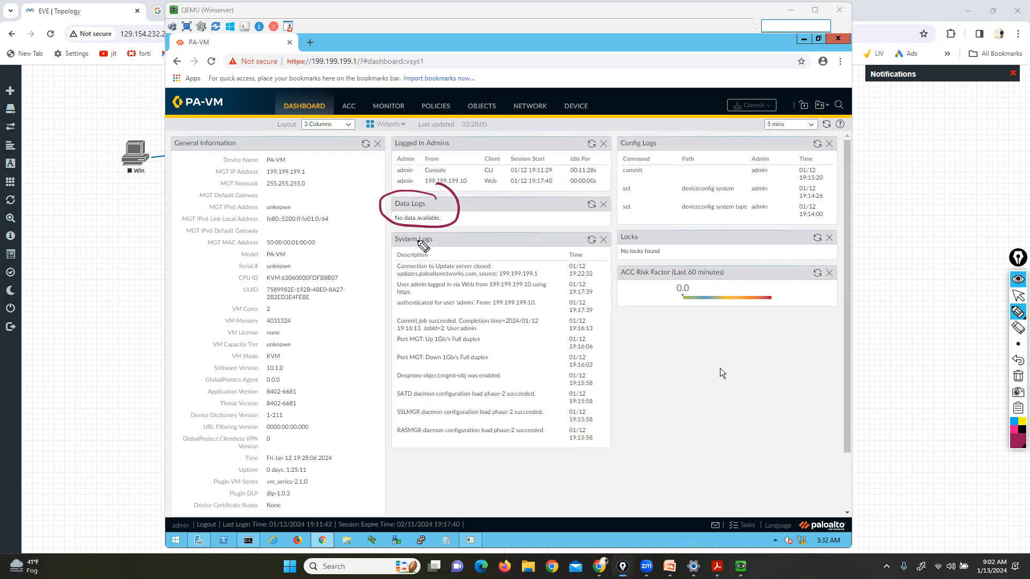
pyautogui.moveTo(435, 235)
pyautogui.mouseDown()
pyautogui.moveTo(373, 357)
pyautogui.moveTo(389, 370)
pyautogui.mouseUp()
pyautogui.moveTo(569, 246)
pyautogui.mouseDown()
pyautogui.moveTo(611, 338)
pyautogui.moveTo(604, 399)
pyautogui.mouseUp()
pyautogui.moveTo(650, 132)
pyautogui.mouseDown()
pyautogui.moveTo(668, 133)
pyautogui.moveTo(670, 156)
pyautogui.mouseUp()
pyautogui.moveTo(608, 129); pyautogui.dragTo(611, 155)
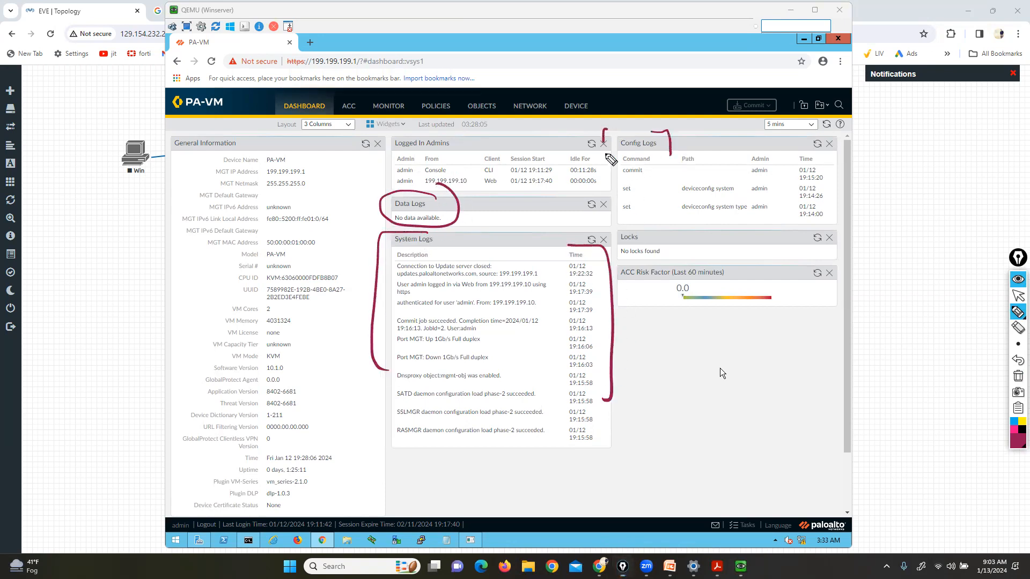
pyautogui.moveTo(658, 225); pyautogui.dragTo(670, 250)
pyautogui.moveTo(606, 224); pyautogui.dragTo(600, 244)
pyautogui.moveTo(699, 264); pyautogui.dragTo(723, 291)
pyautogui.moveTo(628, 265); pyautogui.dragTo(616, 292)
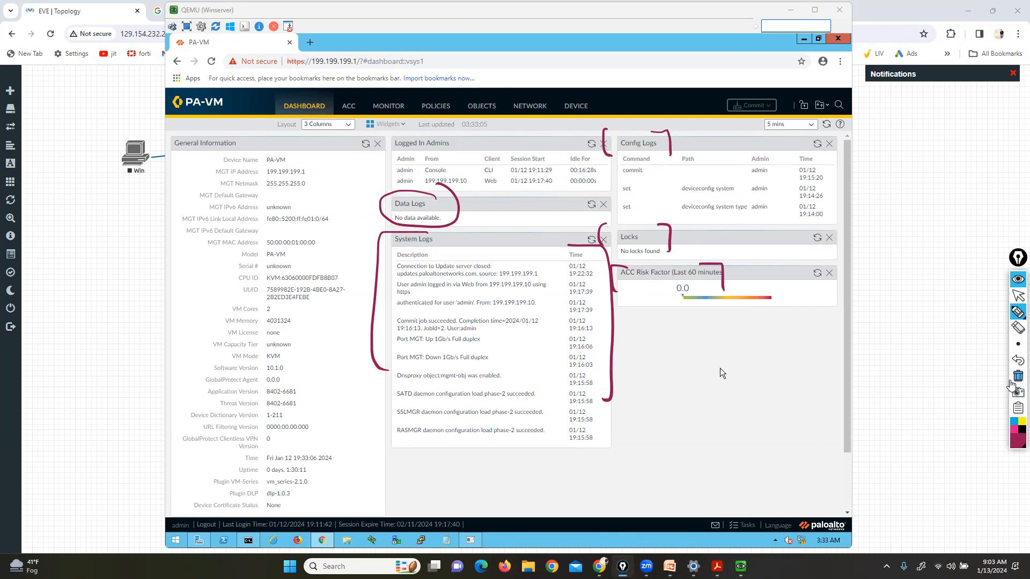
pyautogui.click(1018, 376)
pyautogui.click(1017, 295)
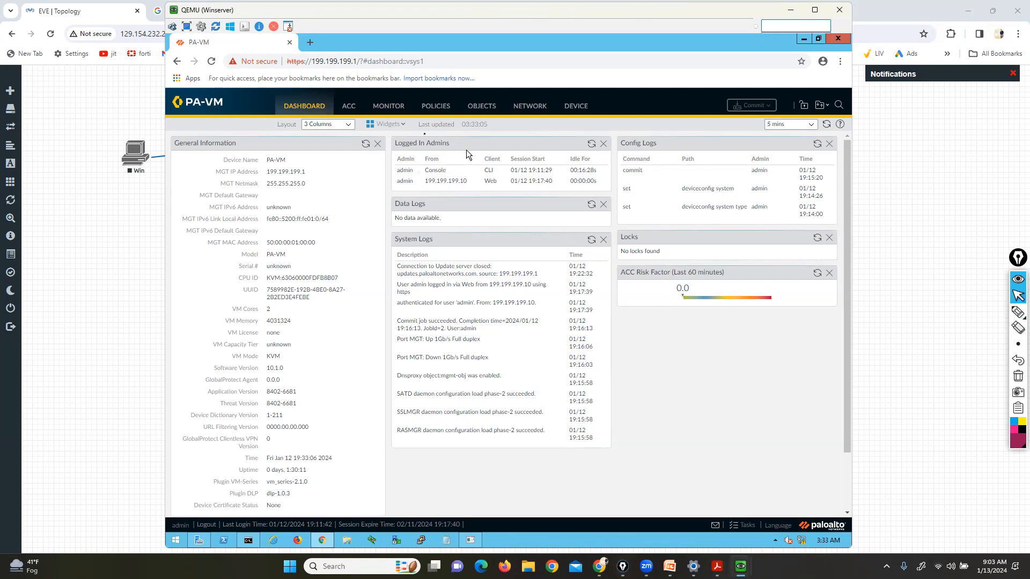
# Add the Top Applications, Top High Risk Applications and Interfaces widgets to the dashboard
pyautogui.click(388, 125)
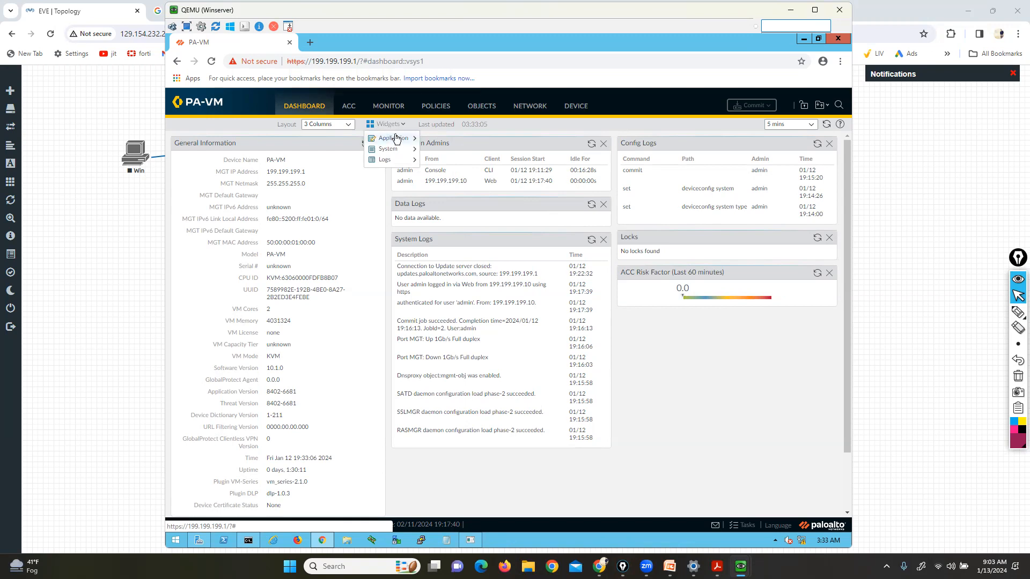
pyautogui.moveTo(397, 139)
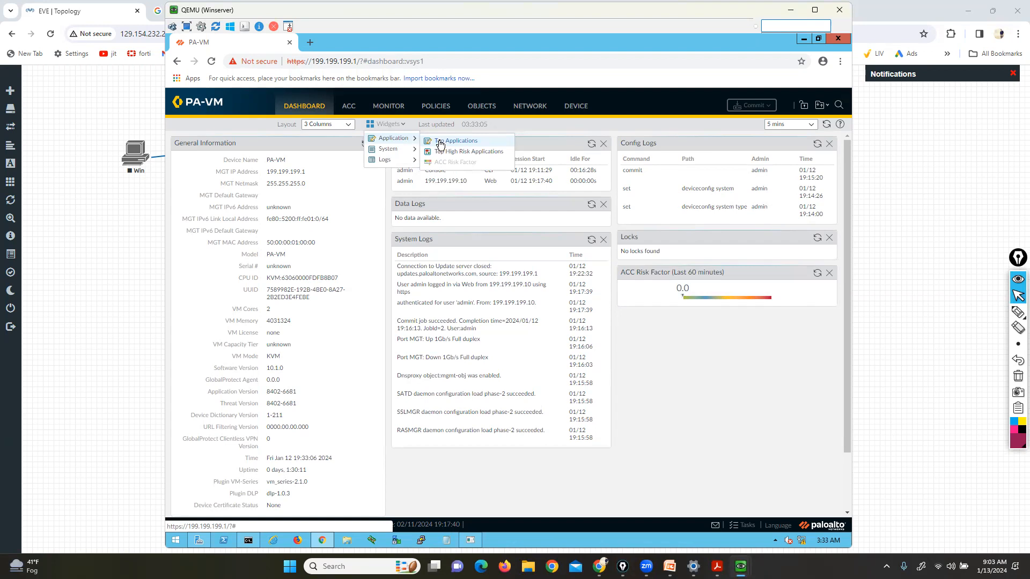
pyautogui.click(440, 142)
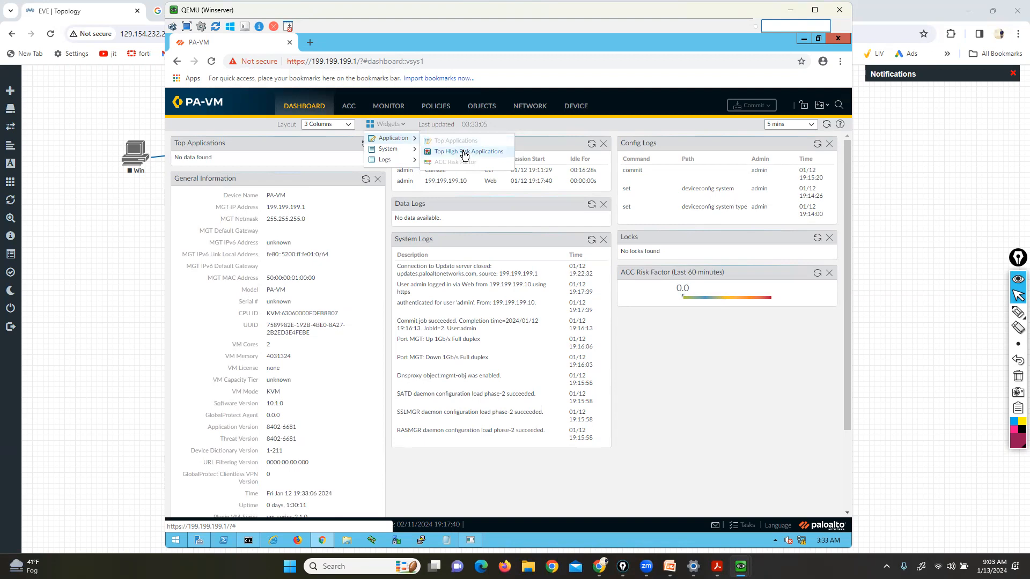
pyautogui.click(463, 153)
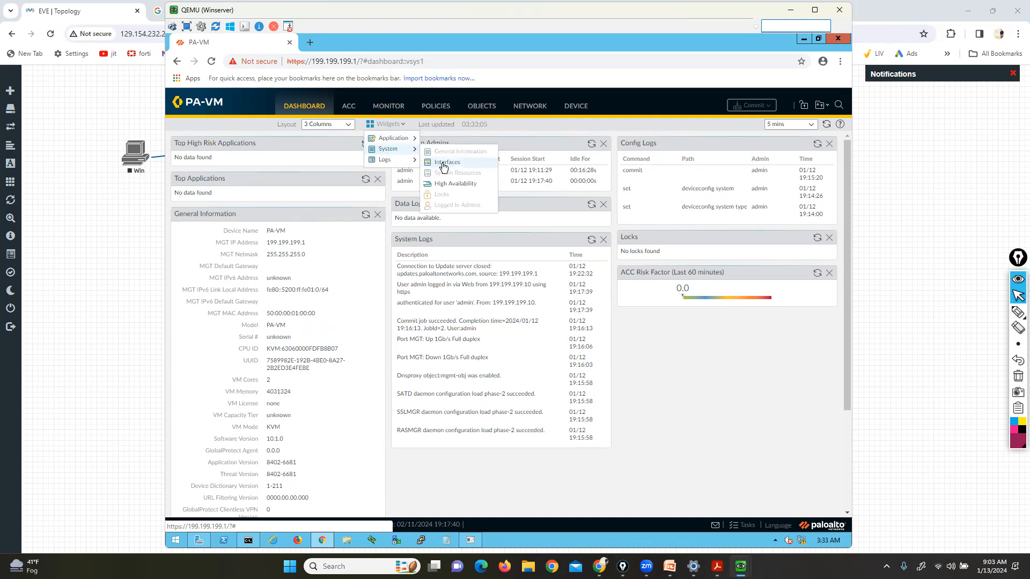
pyautogui.click(443, 163)
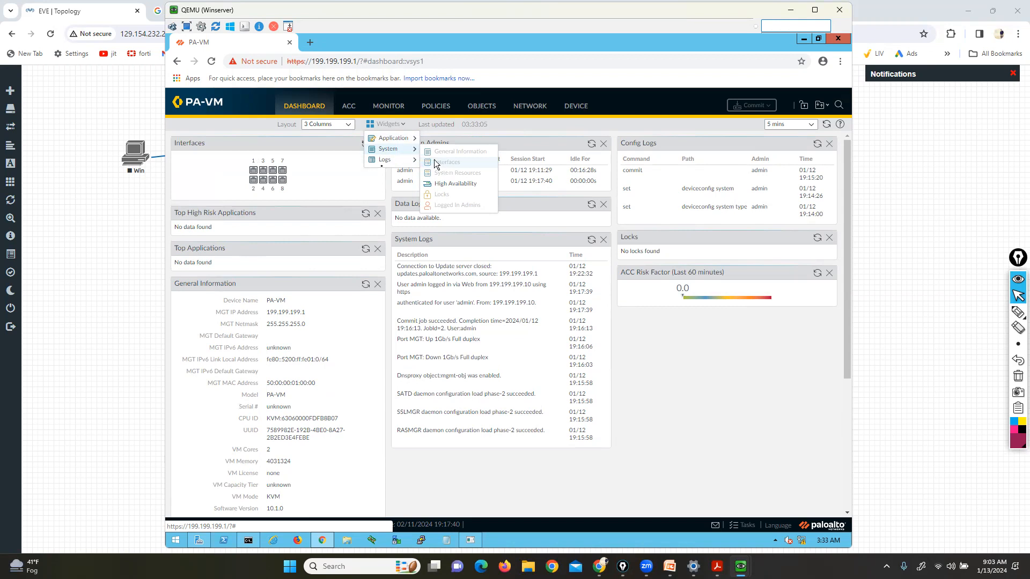
# Add the High Availability, Threat Logs and URL Filtering Logs widgets
pyautogui.click(452, 185)
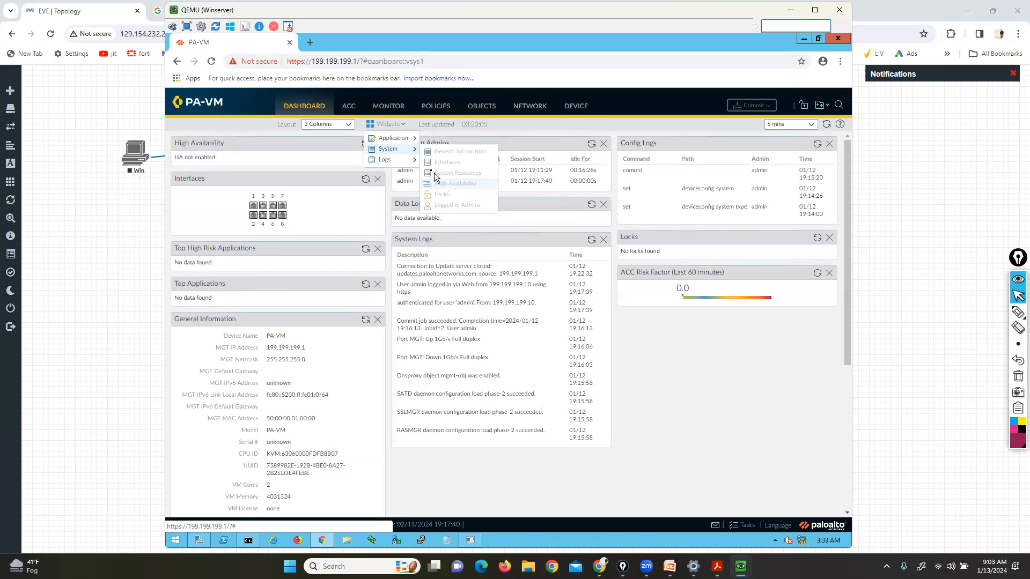
pyautogui.moveTo(397, 161)
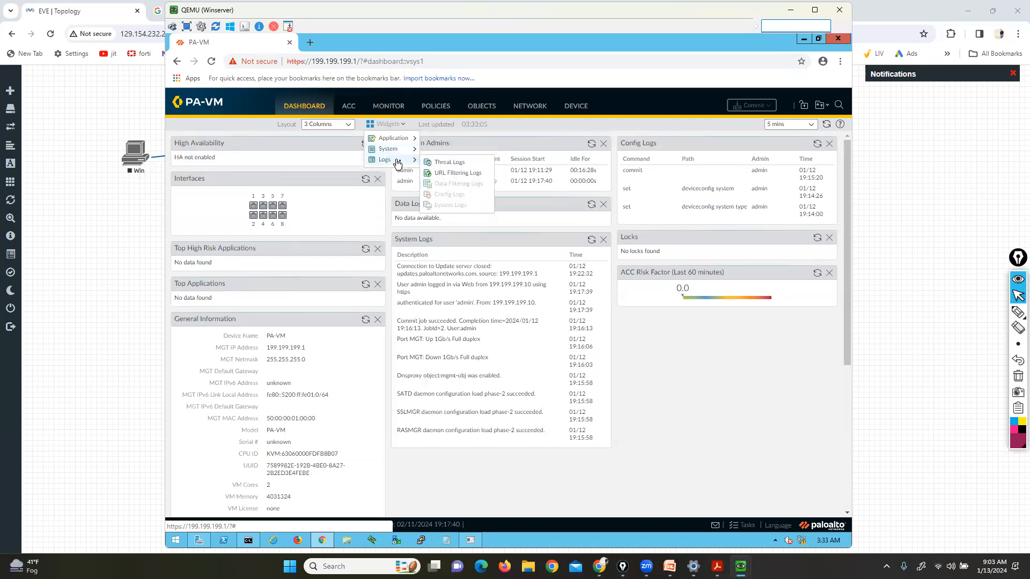
pyautogui.click(436, 162)
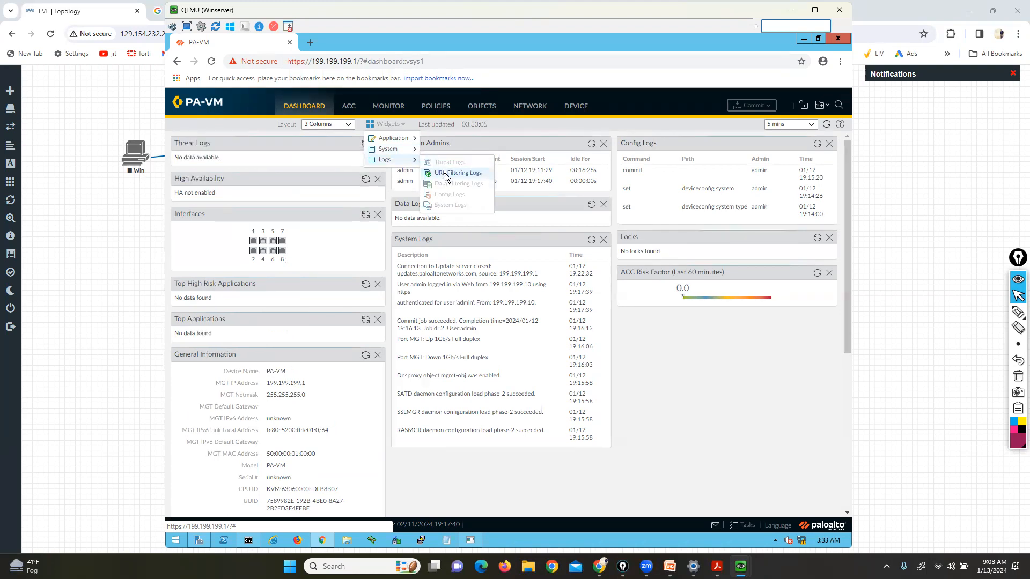
pyautogui.click(443, 173)
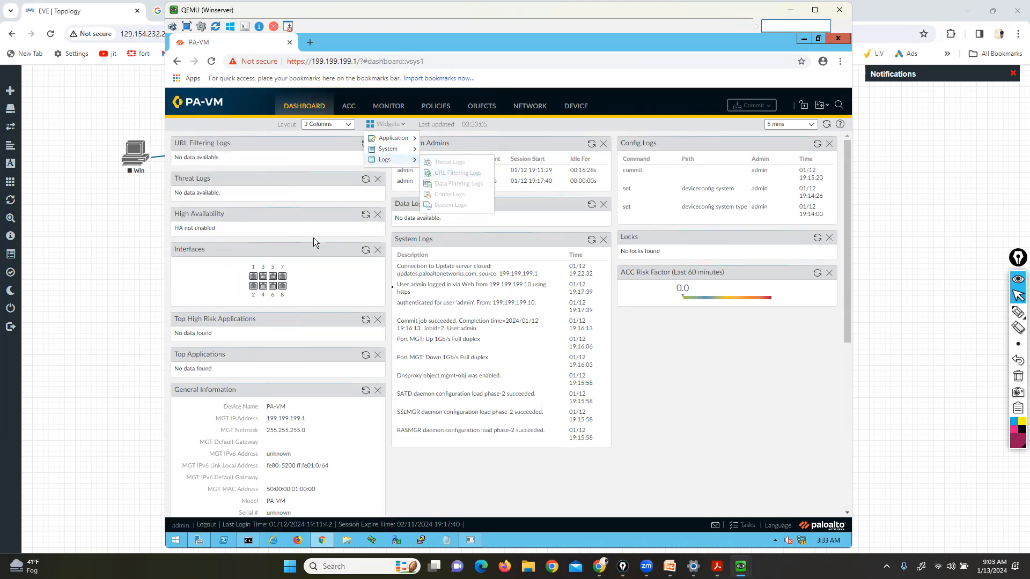
pyautogui.click(778, 414)
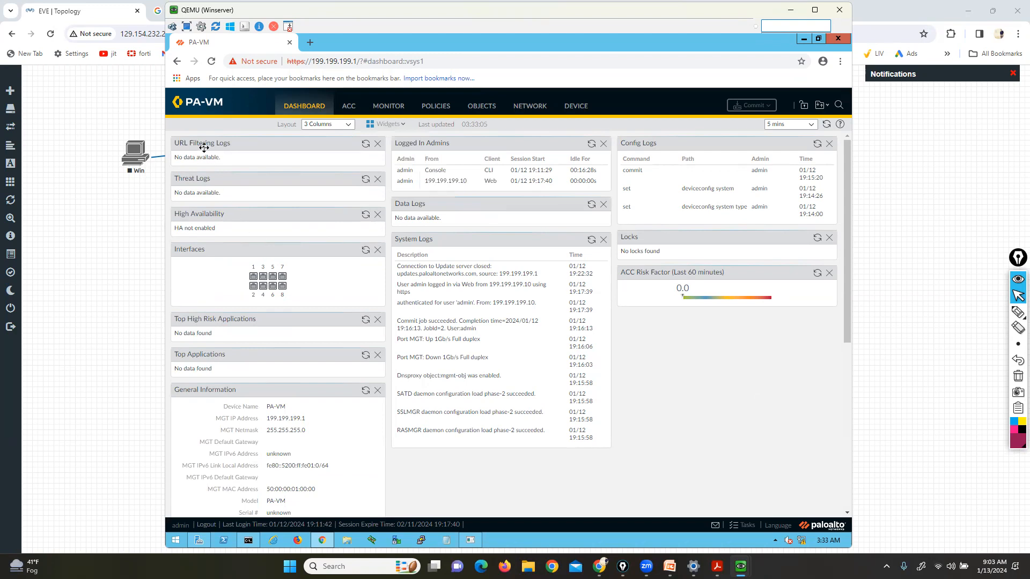
# Move Interfaces and High Availability into the right column and switch to a two-column layout
pyautogui.moveTo(345, 260); pyautogui.dragTo(643, 326)
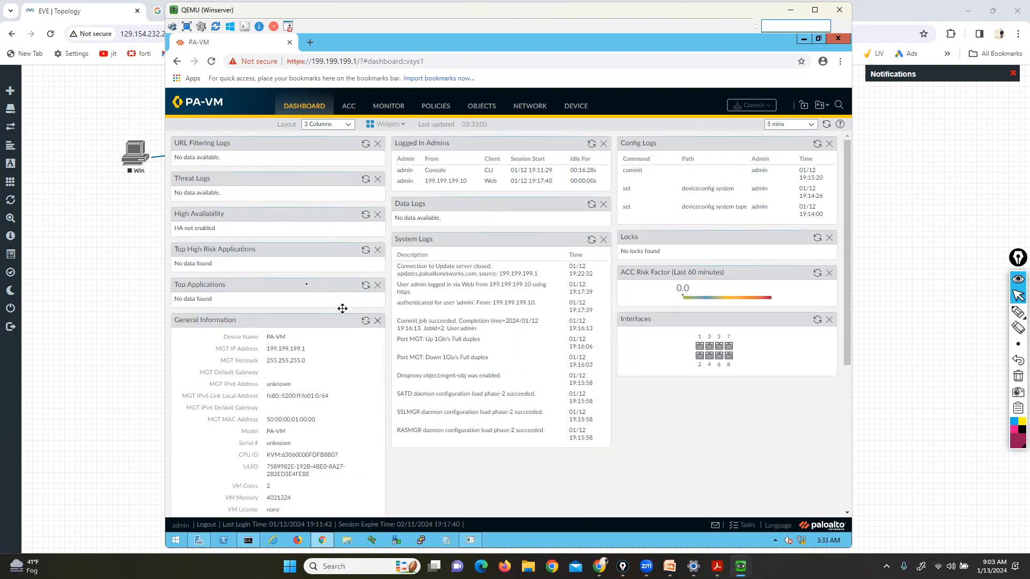
pyautogui.moveTo(206, 215); pyautogui.dragTo(666, 389)
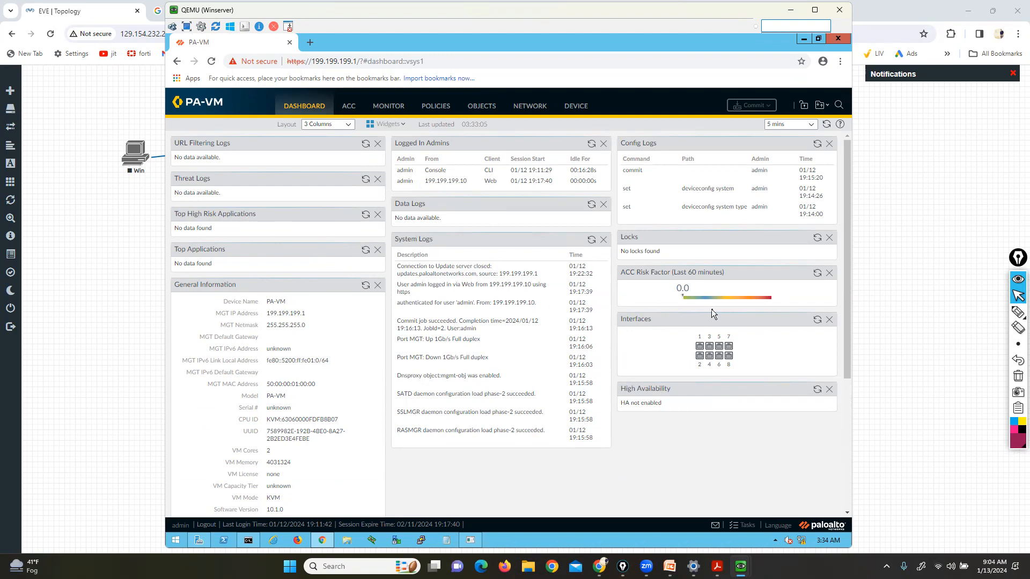
pyautogui.click(347, 125)
pyautogui.click(329, 139)
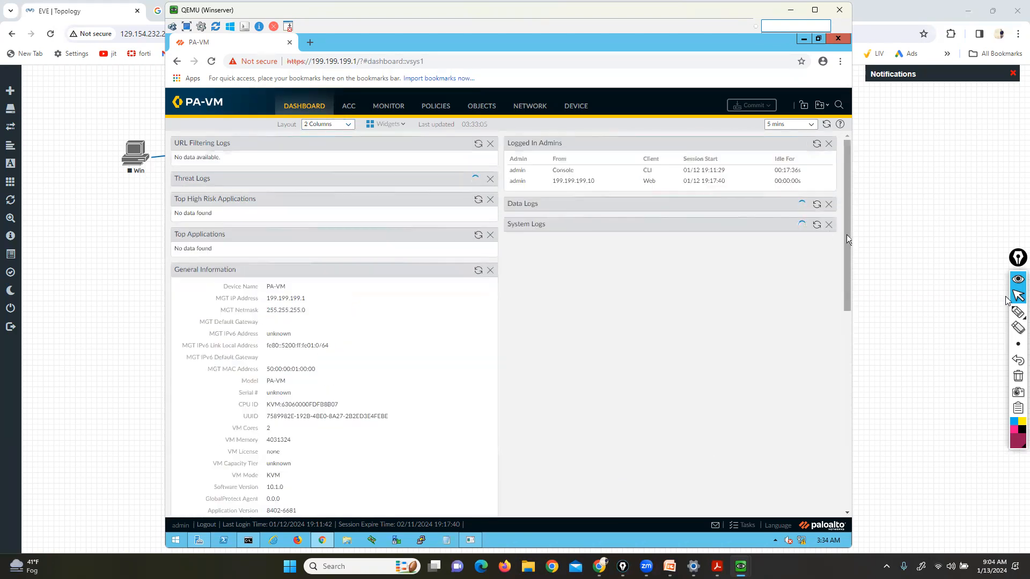
# Refresh the dashboard widgets and set the Layout to 3 Columns
pyautogui.click(1019, 313)
pyautogui.moveTo(759, 131)
pyautogui.mouseDown()
pyautogui.moveTo(789, 130)
pyautogui.moveTo(773, 118)
pyautogui.moveTo(759, 130)
pyautogui.mouseUp()
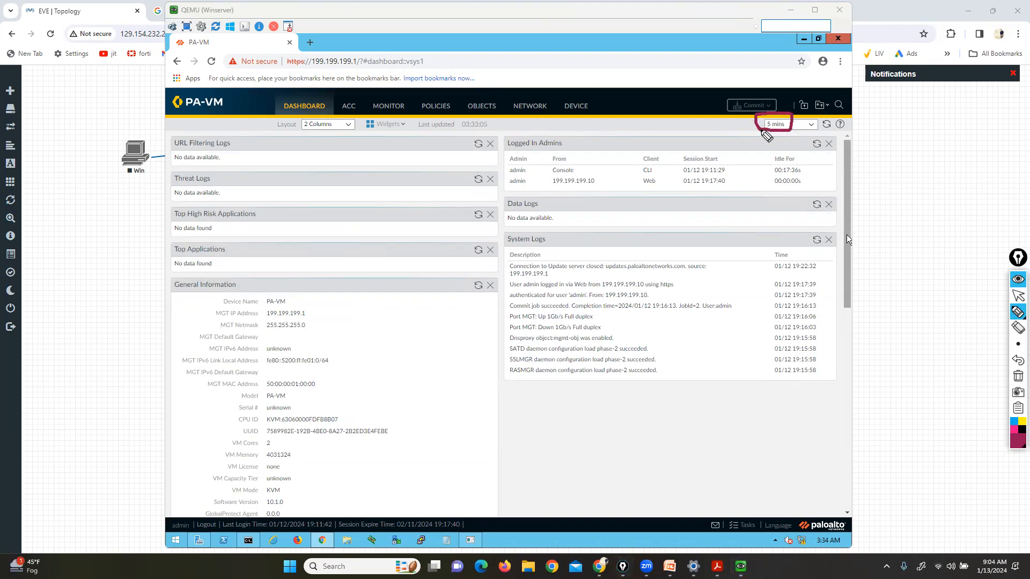
pyautogui.click(1018, 296)
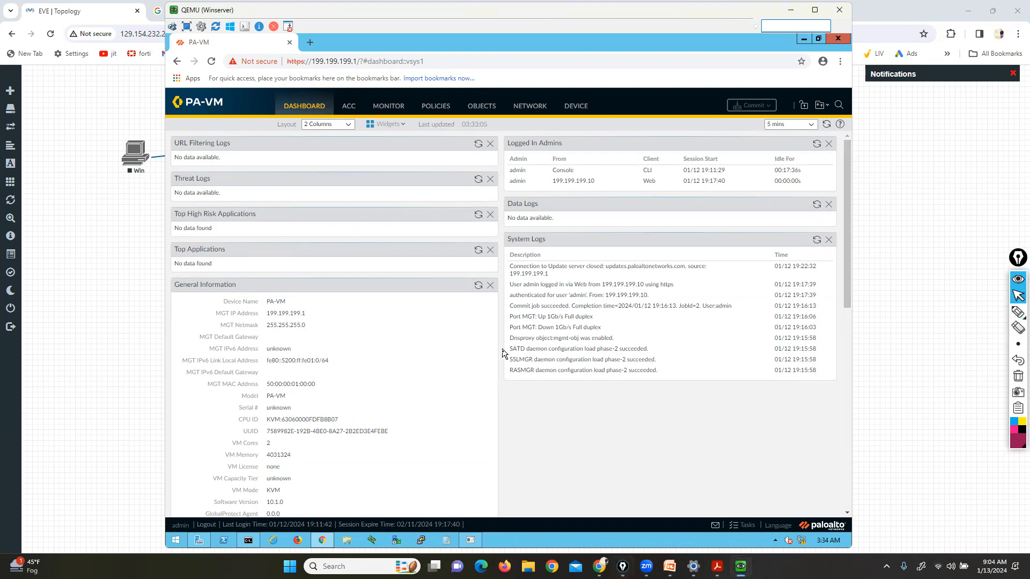
pyautogui.click(825, 128)
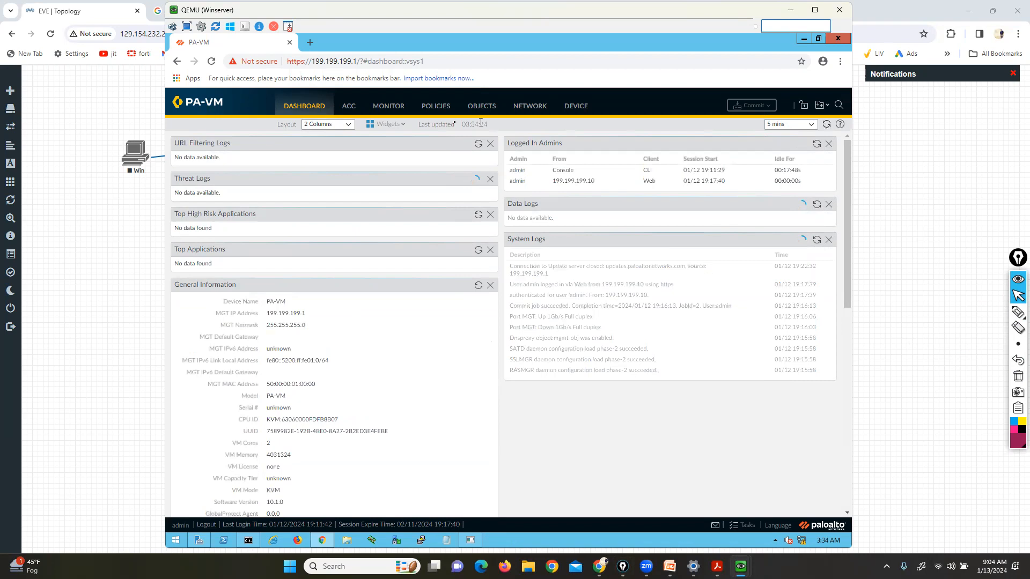
pyautogui.click(348, 125)
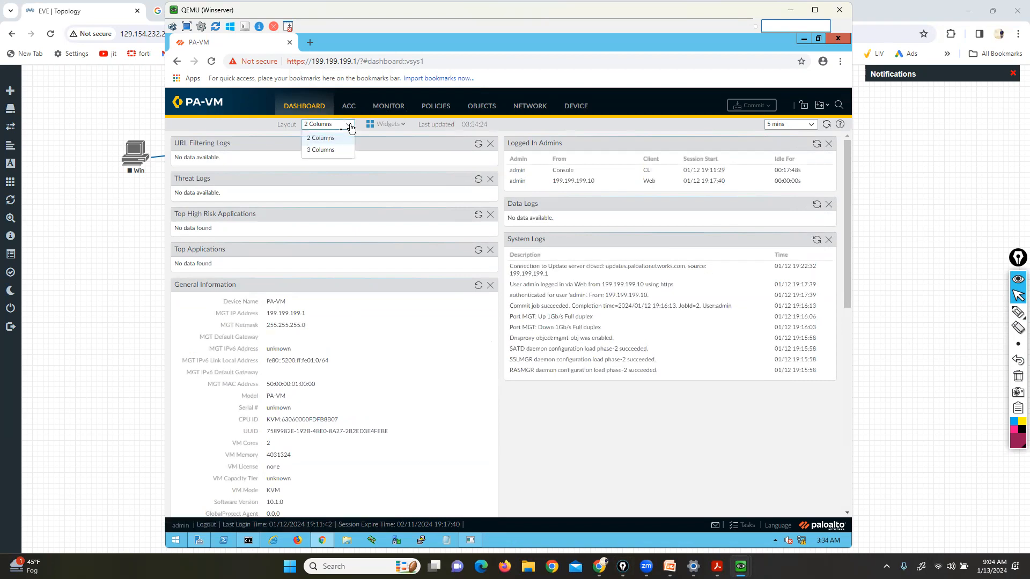
pyautogui.click(321, 150)
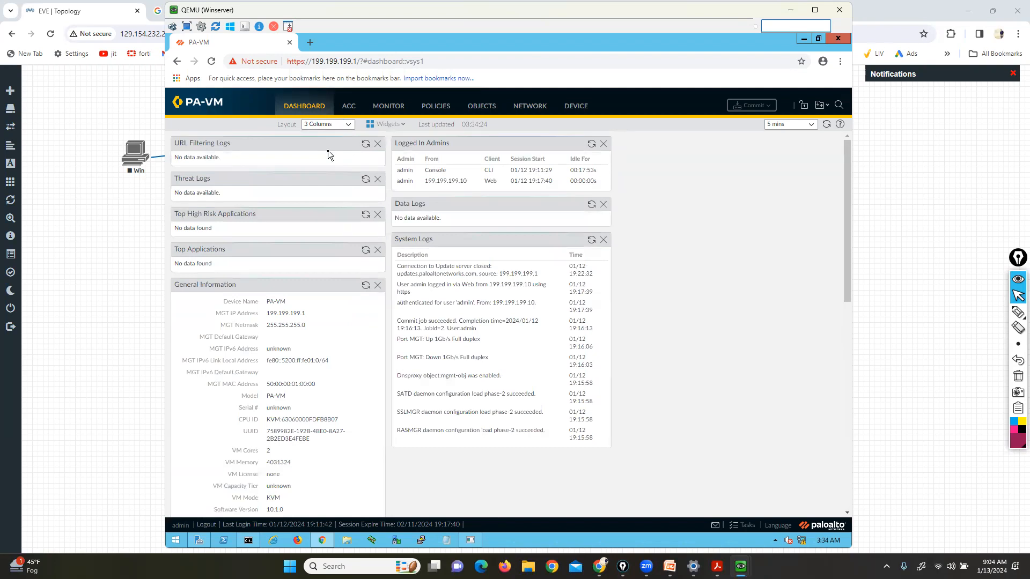
# Go to Device > Setup > Management and mark up the page with the screen pen
pyautogui.click(576, 106)
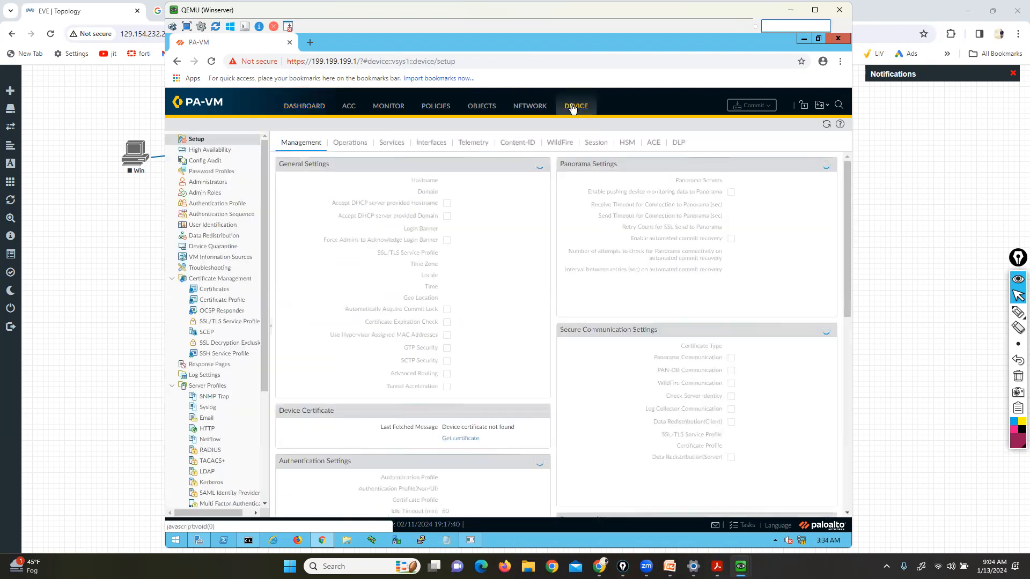
pyautogui.click(1018, 313)
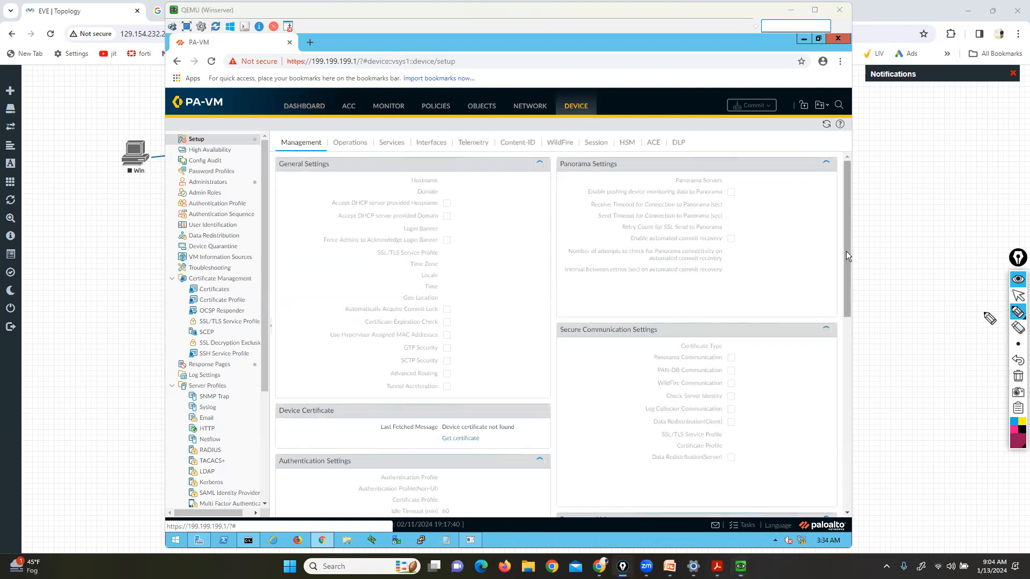
pyautogui.moveTo(564, 114); pyautogui.dragTo(604, 115)
pyautogui.moveTo(184, 127)
pyautogui.mouseDown()
pyautogui.moveTo(206, 129)
pyautogui.moveTo(208, 142)
pyautogui.moveTo(166, 148)
pyautogui.mouseUp()
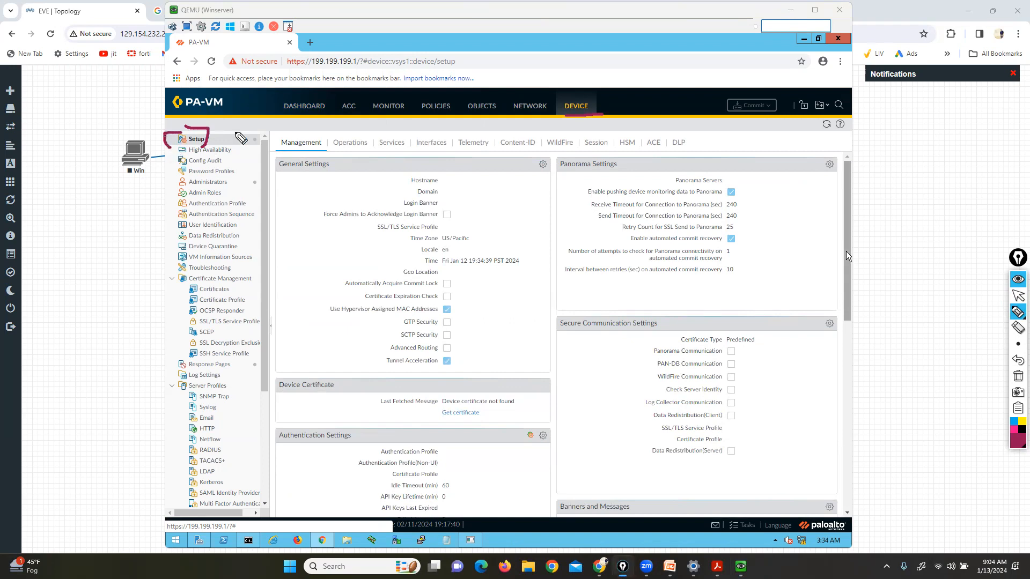
pyautogui.moveTo(248, 111); pyautogui.dragTo(288, 134)
pyautogui.click(1018, 296)
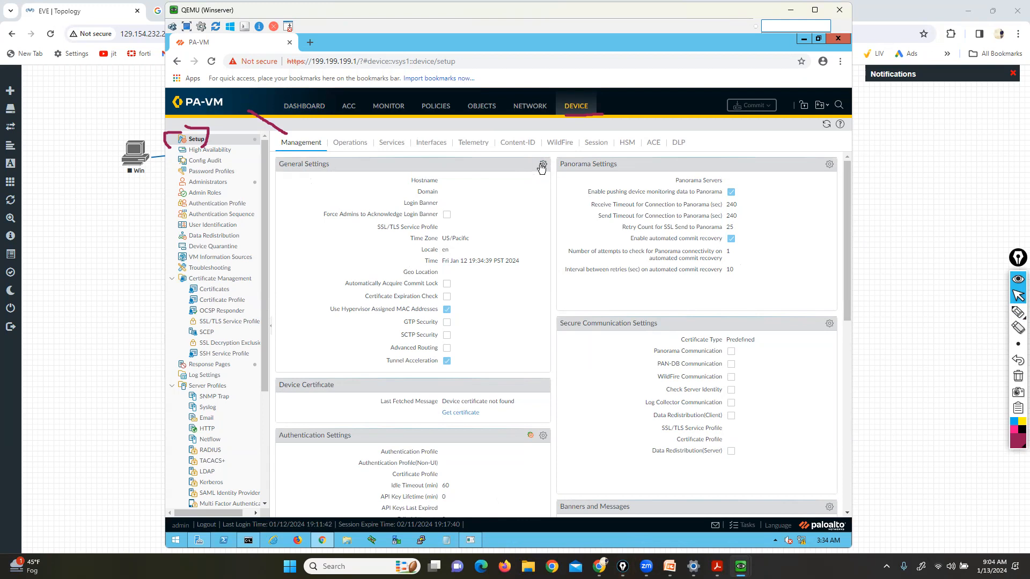
# In General Settings, set hostname PA-FW1 and login banner 'WELCOME TO PALO ALTO LAB', then save
pyautogui.click(543, 166)
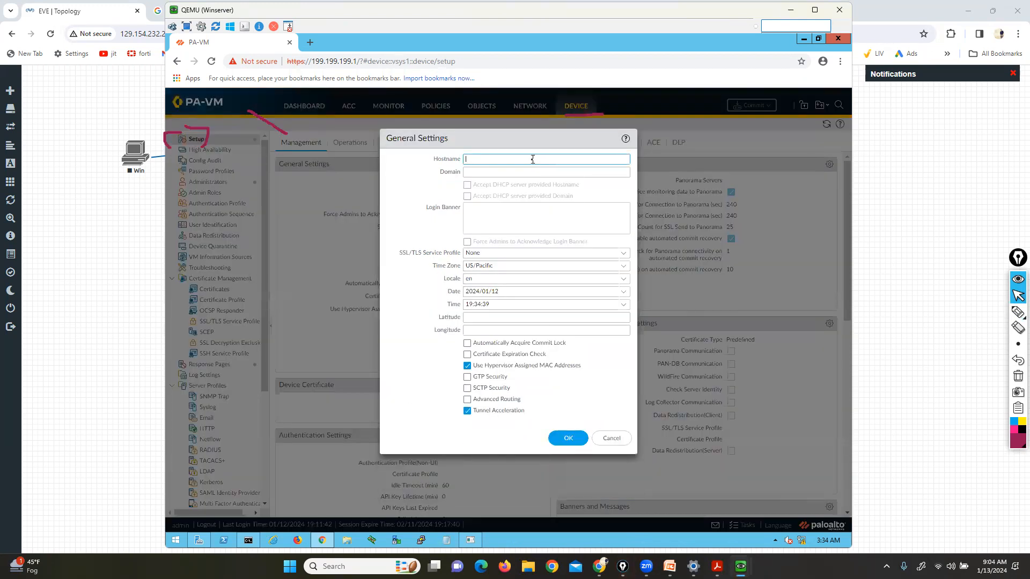
pyautogui.write('PA-FW1')
pyautogui.click(510, 212)
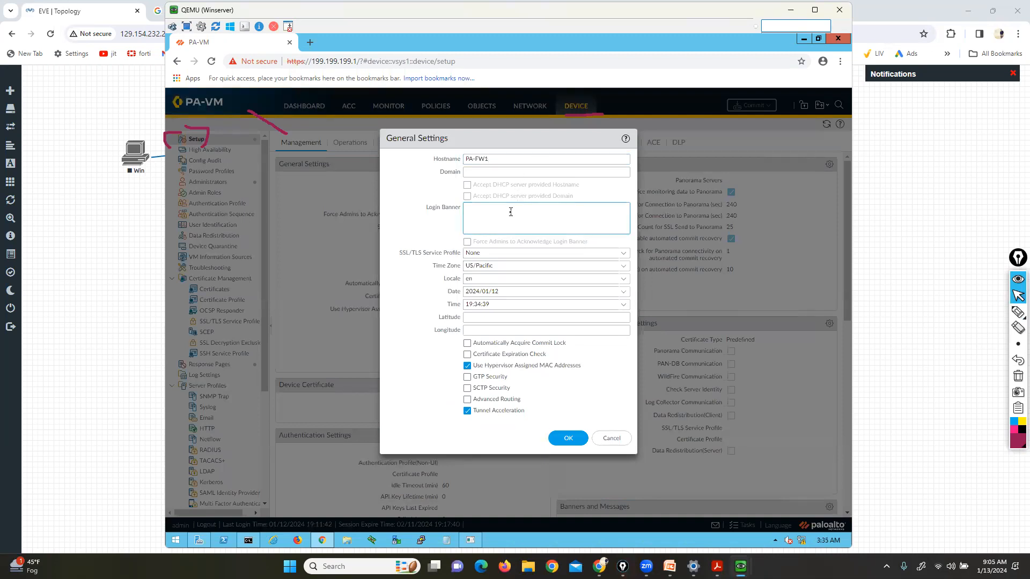
pyautogui.write('WELCM')
pyautogui.write('ME TO PALO ALTO LAB')
pyautogui.moveTo(437, 266); pyautogui.dragTo(457, 270)
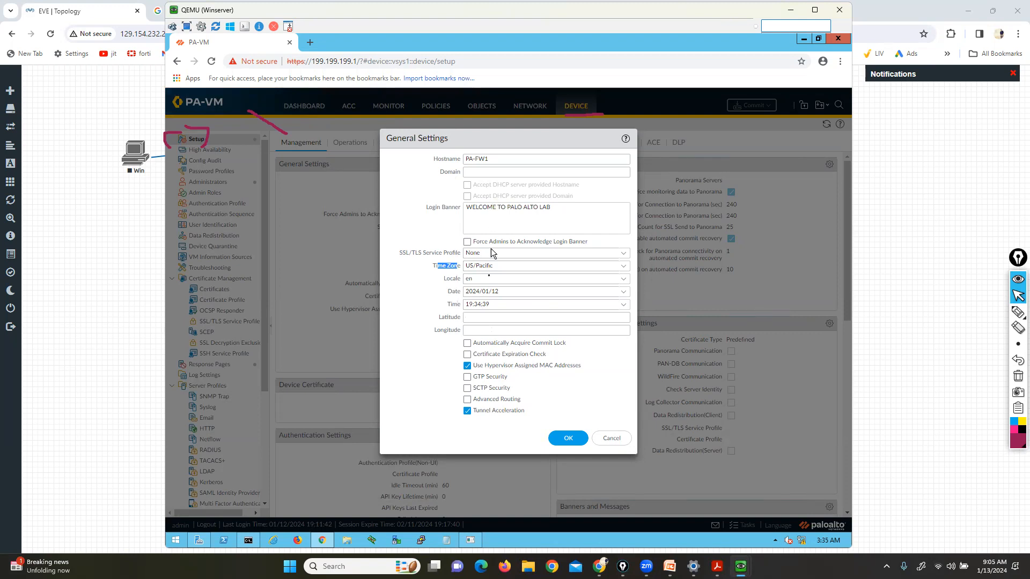
pyautogui.click(559, 438)
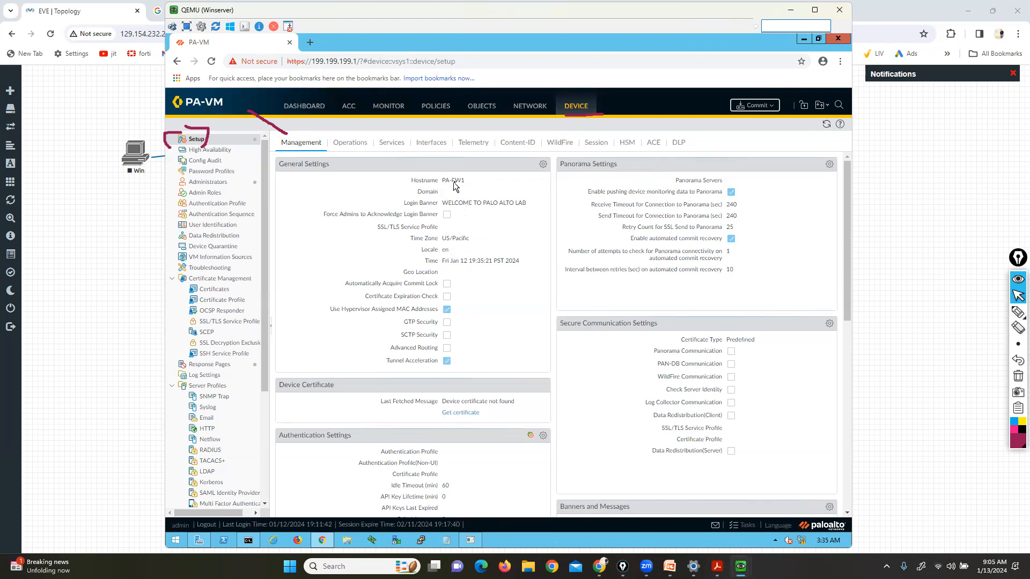
pyautogui.moveTo(741, 567)
pyautogui.click(700, 528)
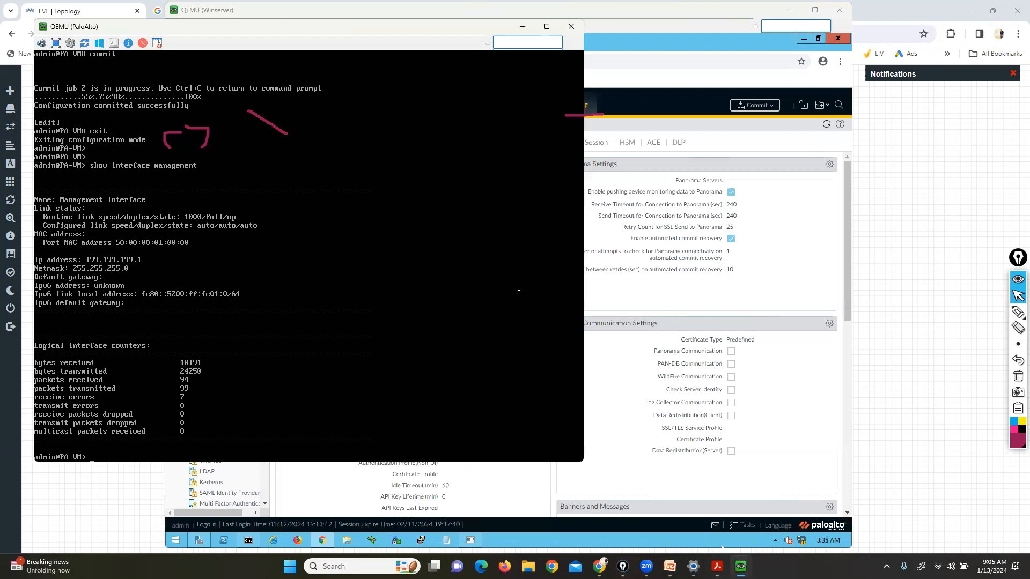
pyautogui.press('Return')
pyautogui.press('Return')
pyautogui.press('Return')
pyautogui.press('Return')
pyautogui.press('Return')
pyautogui.press('Return')
pyautogui.press('Return')
pyautogui.press('Return')
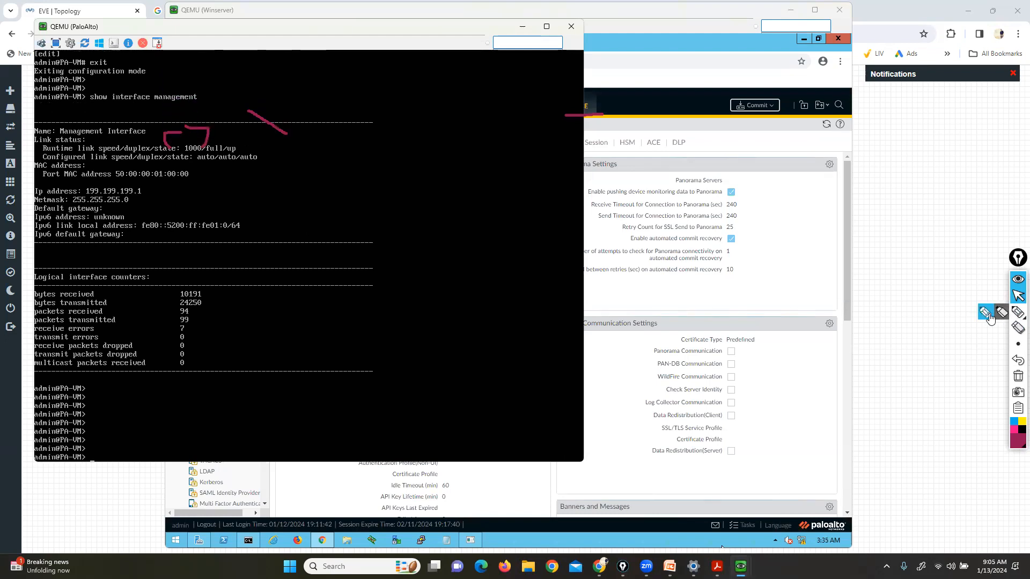
pyautogui.click(1018, 312)
pyautogui.moveTo(50, 464)
pyautogui.mouseDown()
pyautogui.moveTo(66, 468)
pyautogui.moveTo(95, 451)
pyautogui.moveTo(55, 440)
pyautogui.moveTo(52, 465)
pyautogui.mouseUp()
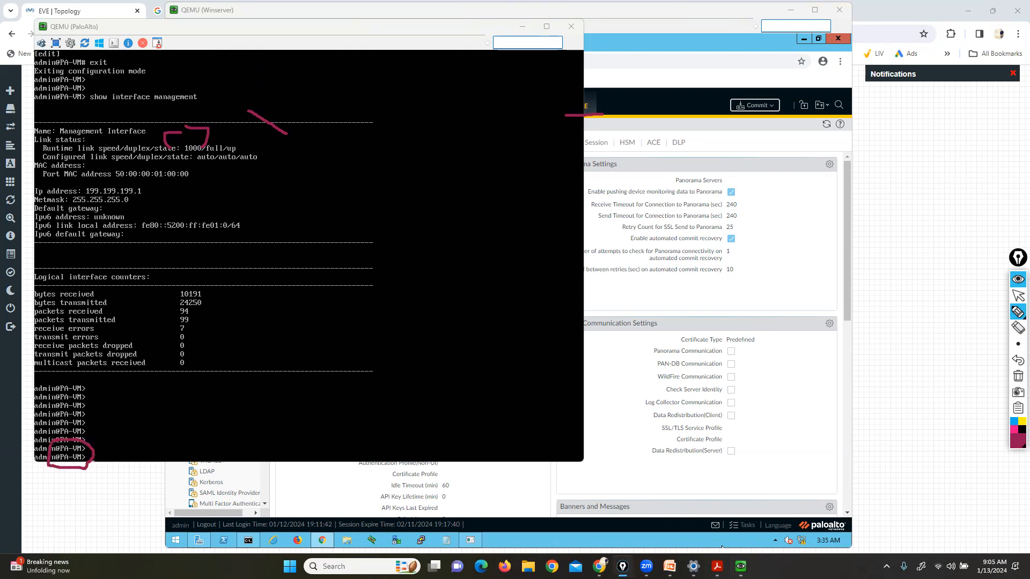
pyautogui.click(1018, 295)
pyautogui.click(797, 277)
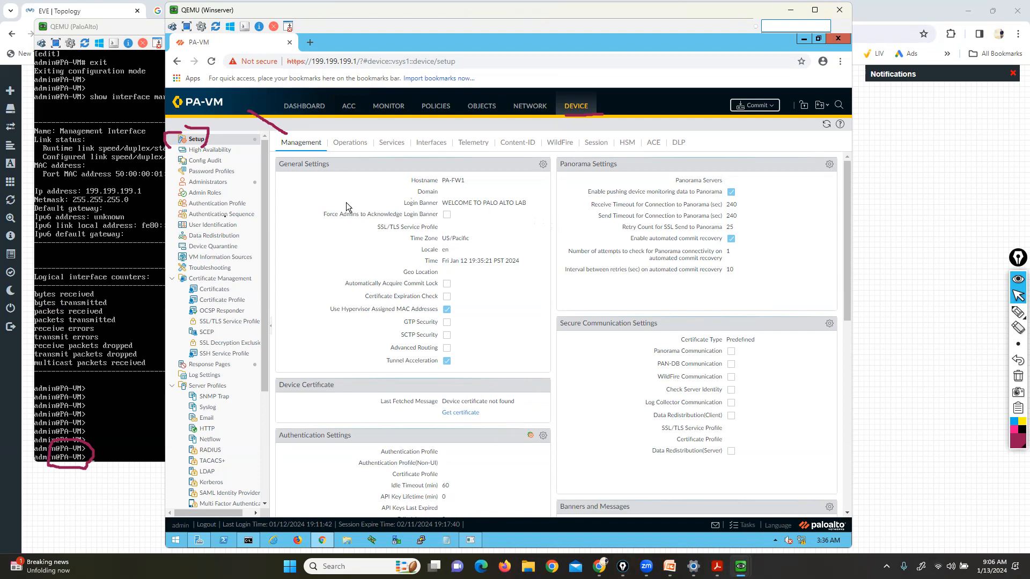
pyautogui.click(79, 257)
# Commit the changes made by admin from the web management page
pyautogui.click(800, 221)
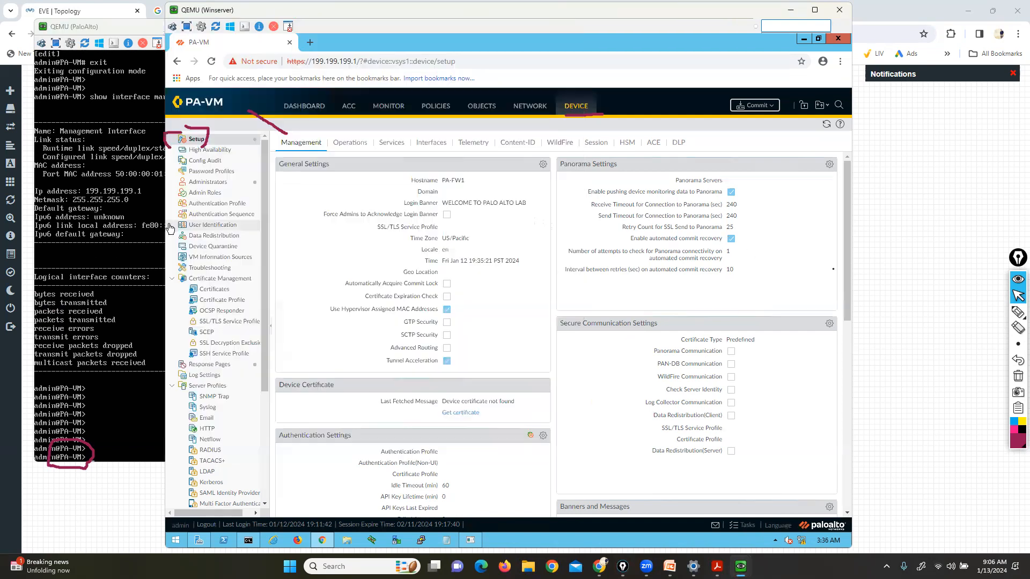
pyautogui.click(756, 106)
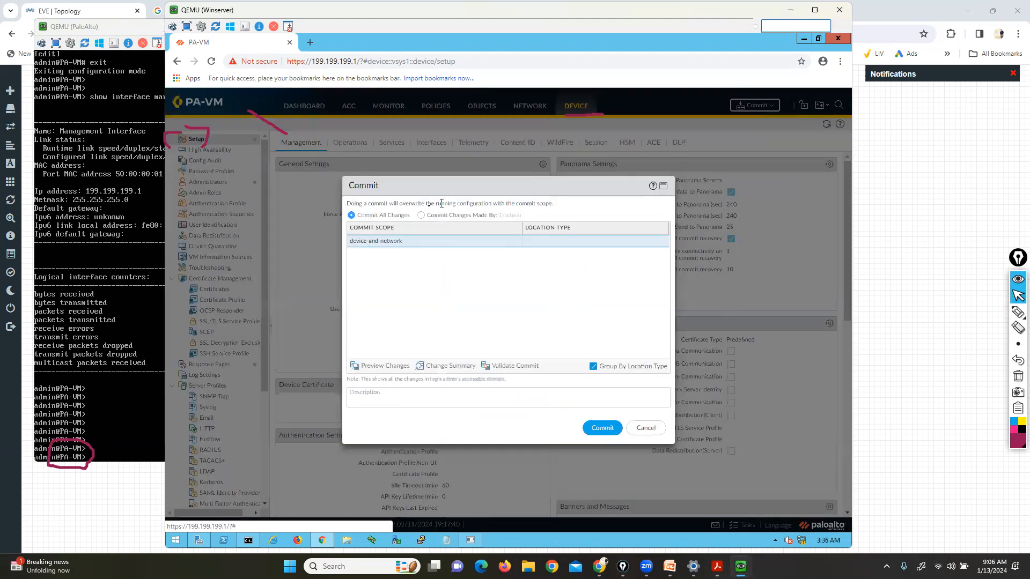
pyautogui.click(421, 215)
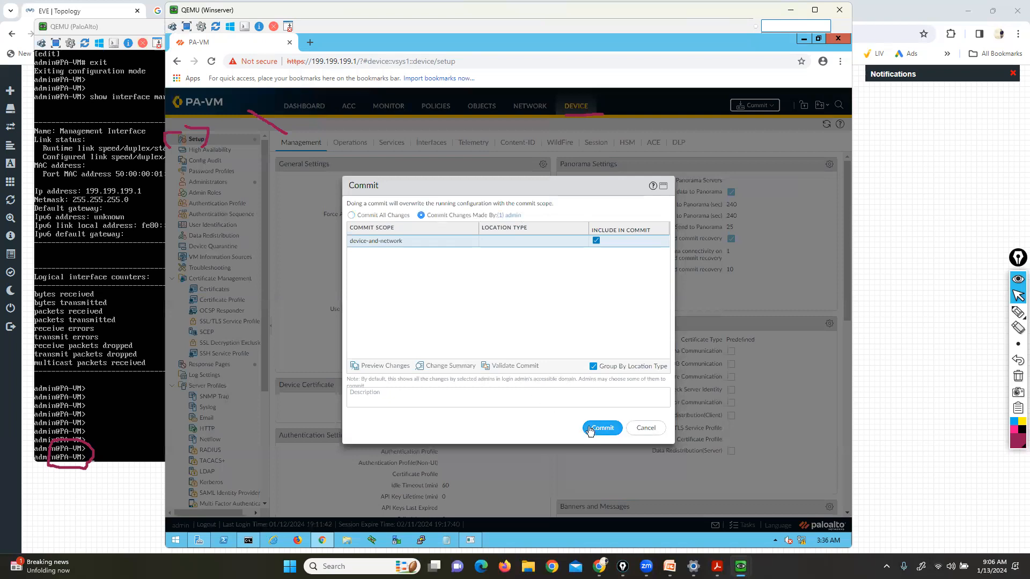
pyautogui.click(590, 429)
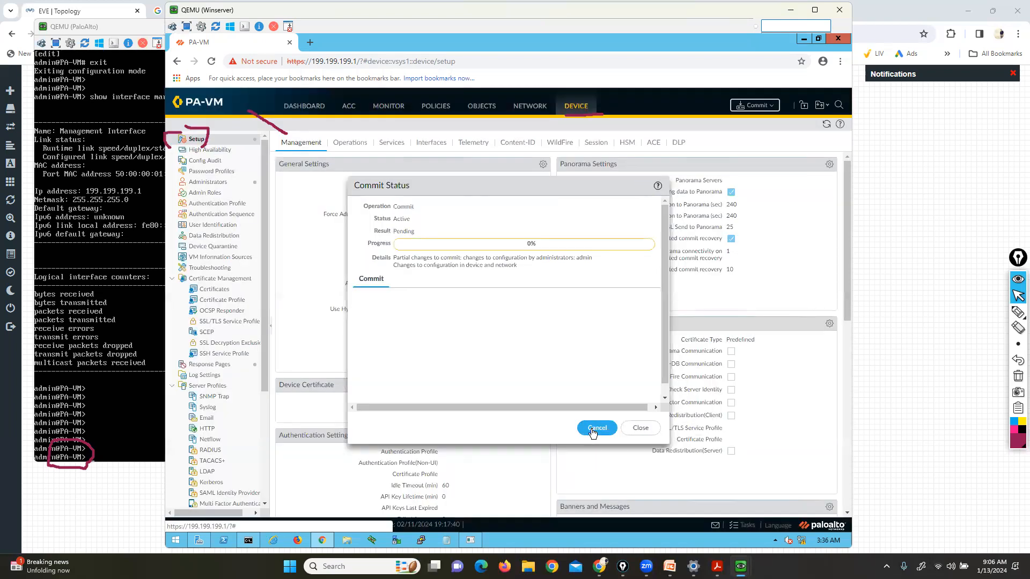
# Annotate the Commit Status progress with the screen pen, then clear the marks
pyautogui.click(1018, 311)
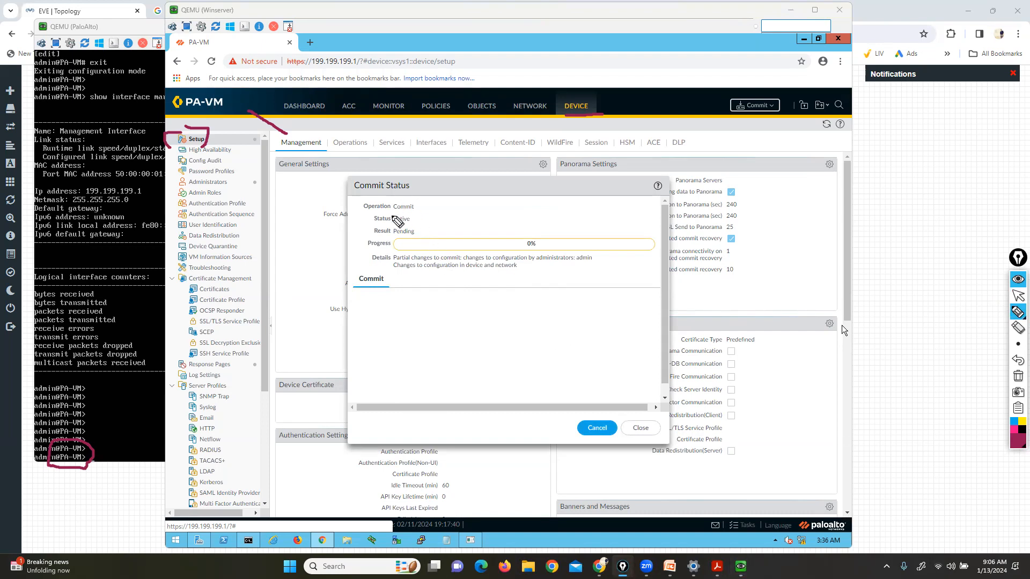
pyautogui.moveTo(272, 185); pyautogui.dragTo(354, 200)
pyautogui.moveTo(270, 223); pyautogui.dragTo(365, 219)
pyautogui.moveTo(248, 288); pyautogui.dragTo(260, 270)
pyautogui.moveTo(324, 232); pyautogui.dragTo(367, 228)
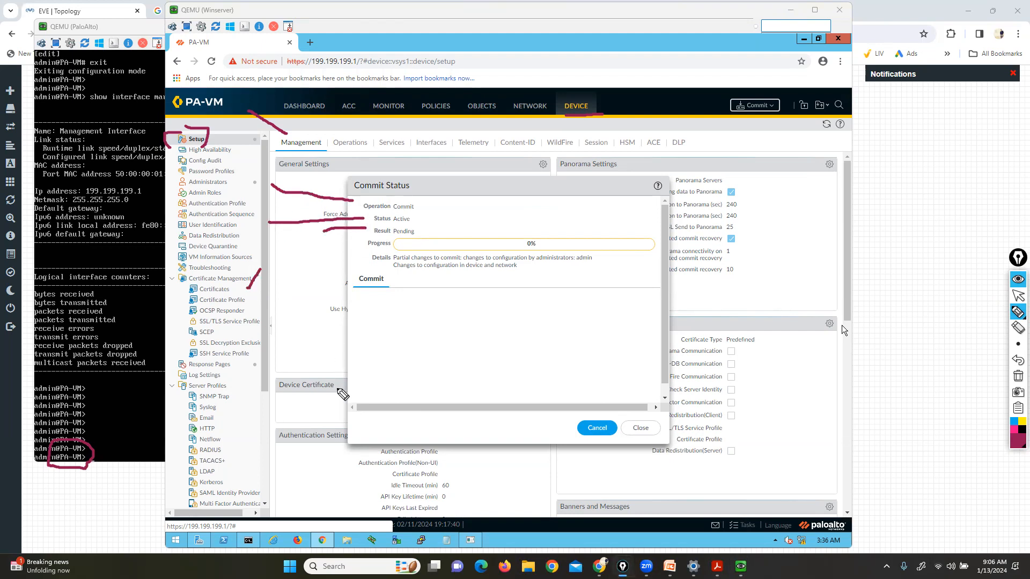
pyautogui.moveTo(290, 314); pyautogui.dragTo(313, 272)
pyautogui.click(357, 242)
pyautogui.moveTo(379, 323); pyautogui.dragTo(416, 308)
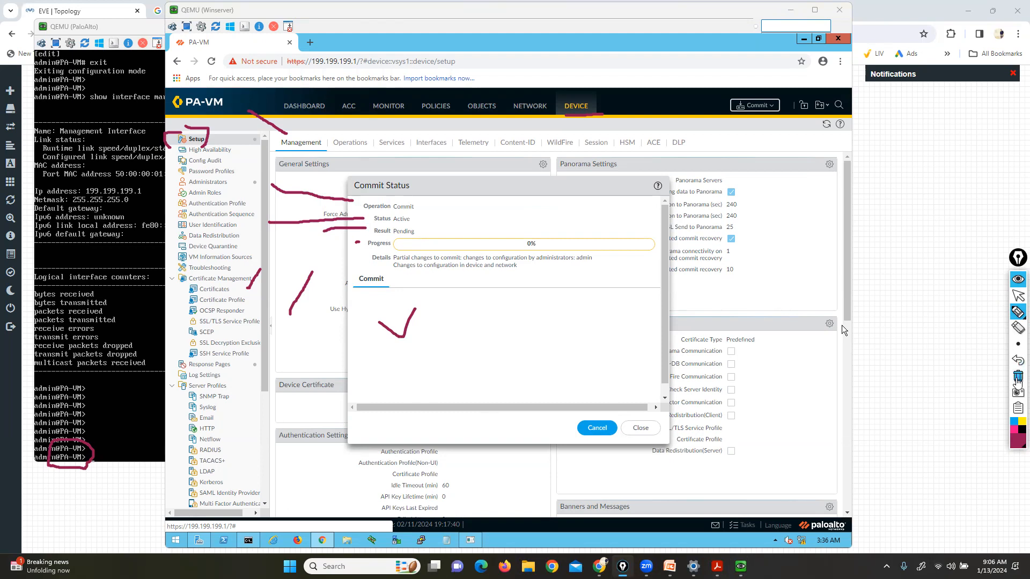
pyautogui.click(1017, 376)
pyautogui.click(1018, 295)
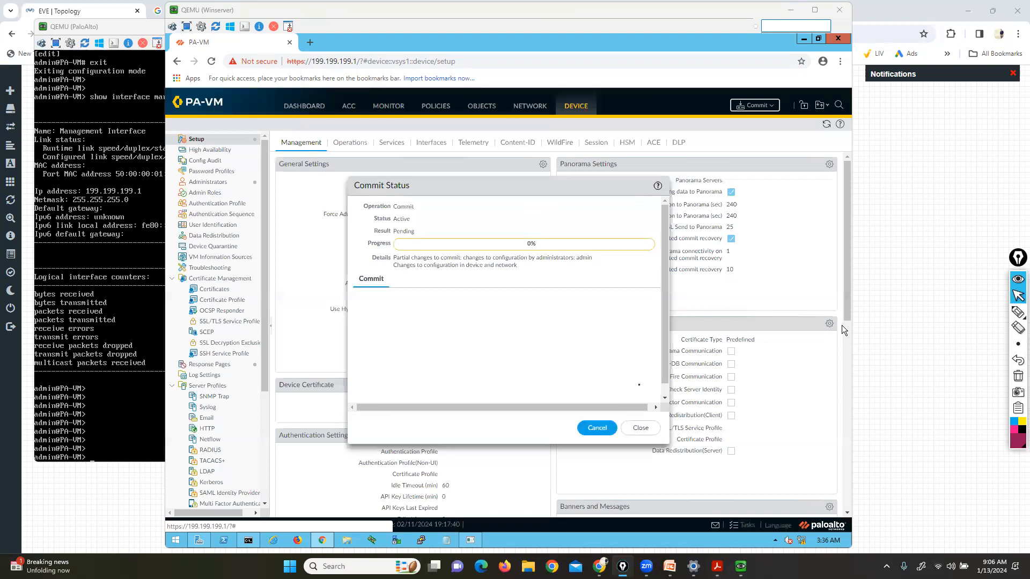
pyautogui.click(592, 353)
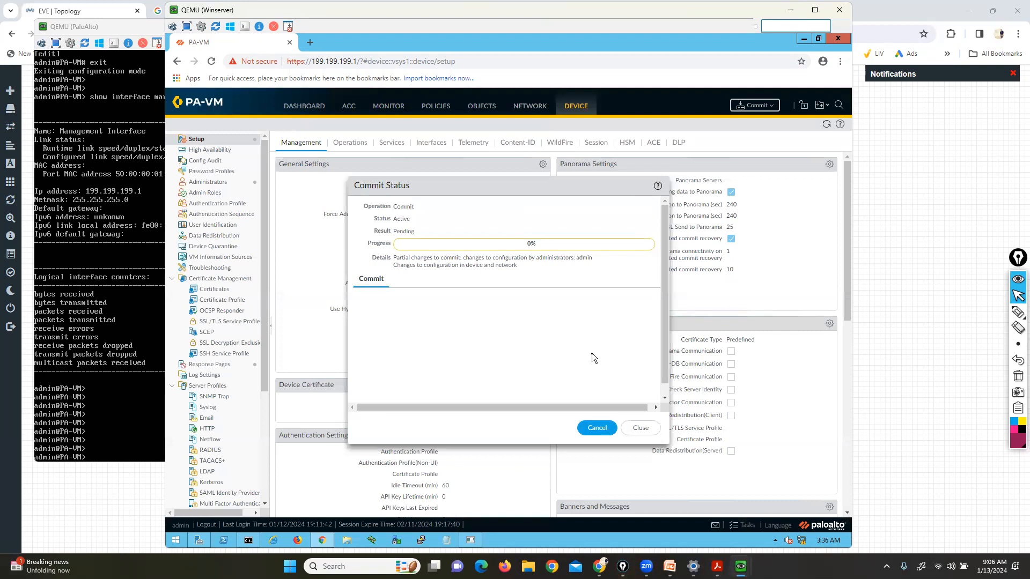
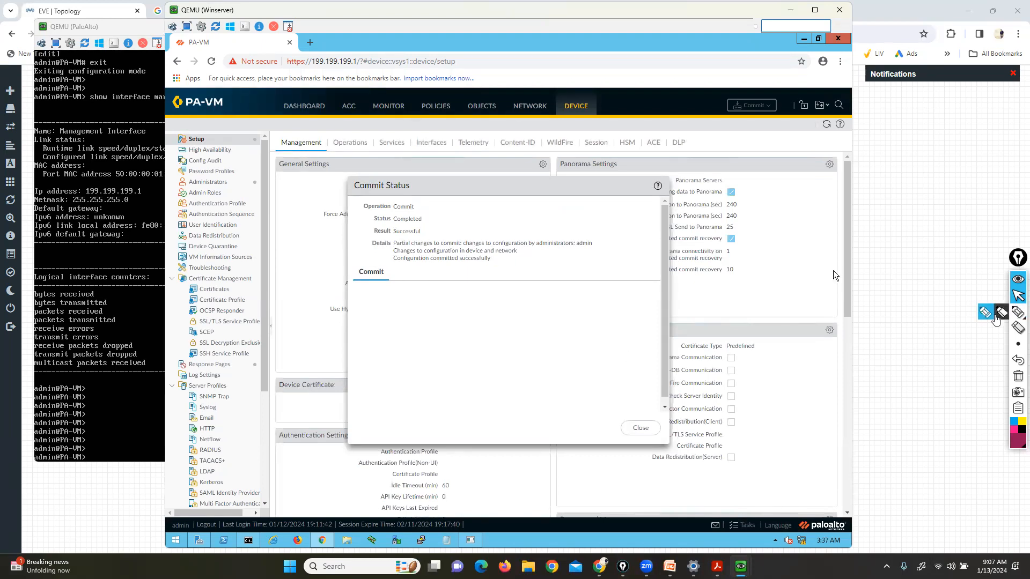
# Highlight the Commit operation's Completed and Successful result, clear the marks, and close Commit Status
pyautogui.click(1017, 312)
pyautogui.moveTo(426, 202)
pyautogui.mouseDown()
pyautogui.moveTo(446, 202)
pyautogui.moveTo(431, 220)
pyautogui.moveTo(443, 230)
pyautogui.mouseUp()
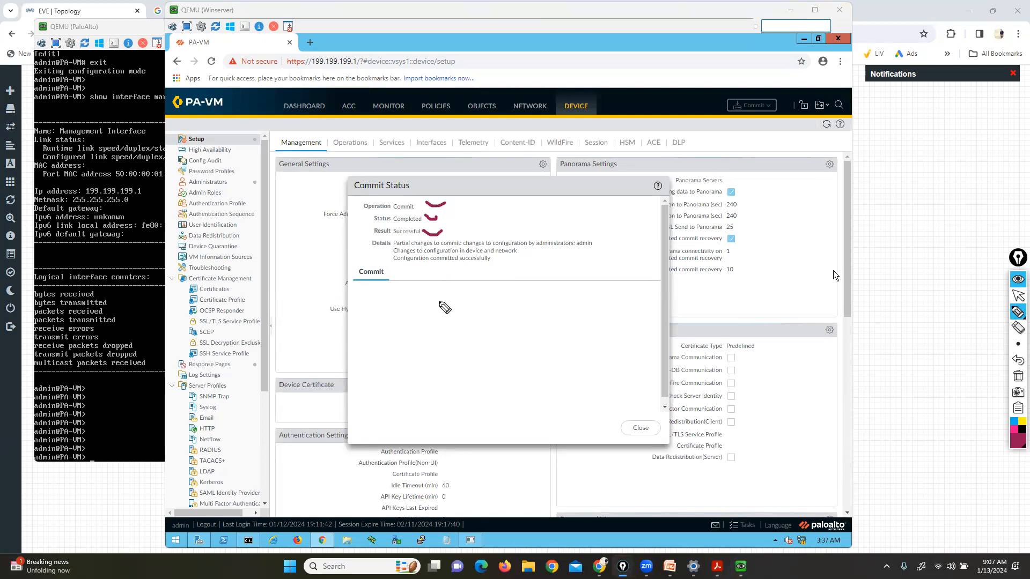
pyautogui.moveTo(460, 288)
pyautogui.mouseDown()
pyautogui.moveTo(367, 291)
pyautogui.moveTo(397, 414)
pyautogui.moveTo(626, 326)
pyautogui.moveTo(487, 293)
pyautogui.mouseUp()
pyautogui.click(1017, 377)
pyautogui.click(1017, 296)
pyautogui.click(640, 428)
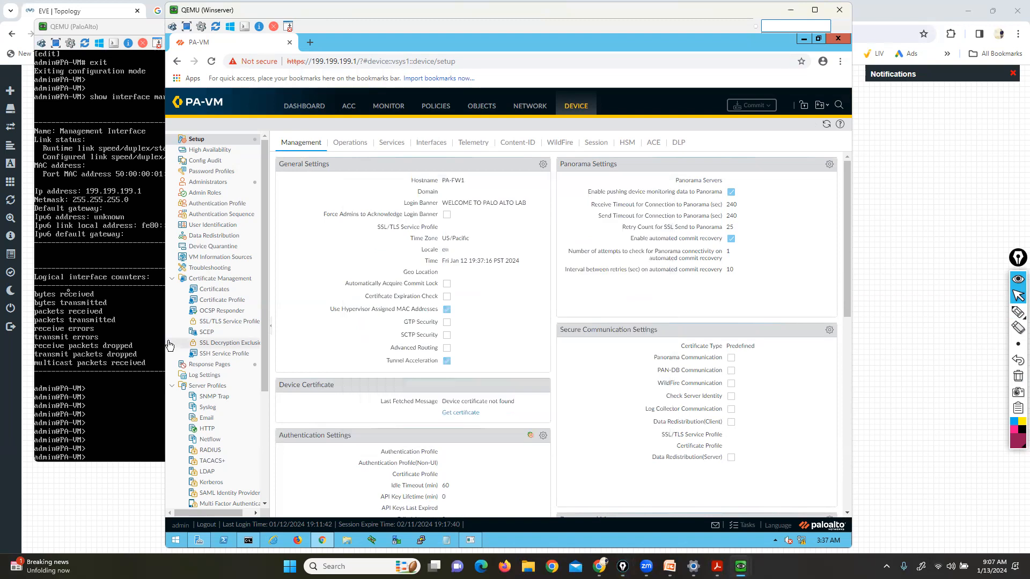
# Refresh the firewall console to show and mark the PA-FW1 prompt, then open Device > Setup > Interfaces
pyautogui.click(64, 285)
pyautogui.press('Return')
pyautogui.press('Return')
pyautogui.press('Return')
pyautogui.press('Return')
pyautogui.press('Return')
pyautogui.press('Return')
pyautogui.press('Return')
pyautogui.press('Return')
pyautogui.press('Return')
pyautogui.press('Return')
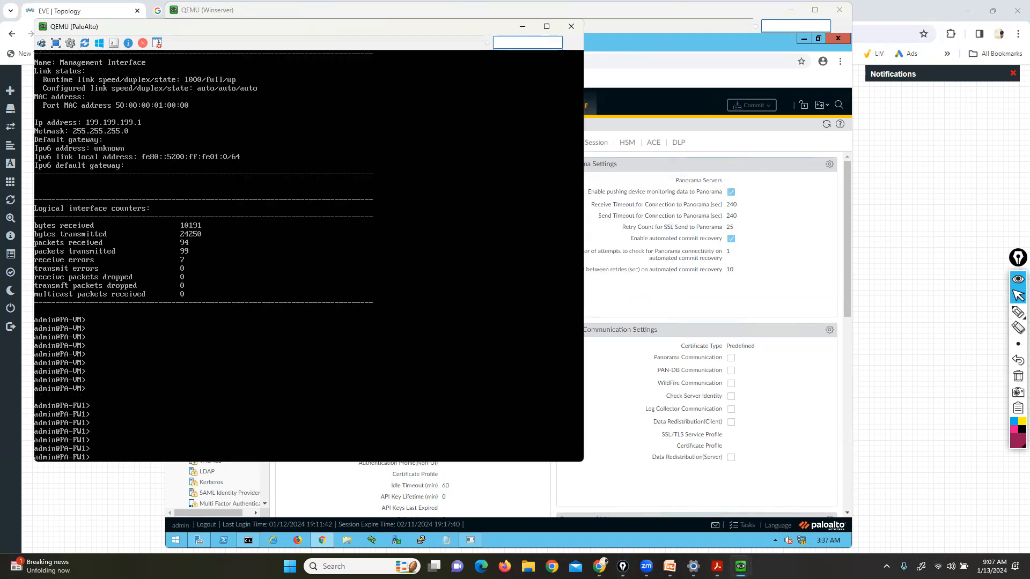
pyautogui.click(1017, 312)
pyautogui.moveTo(93, 439)
pyautogui.mouseDown()
pyautogui.moveTo(102, 463)
pyautogui.moveTo(60, 474)
pyautogui.moveTo(46, 432)
pyautogui.mouseUp()
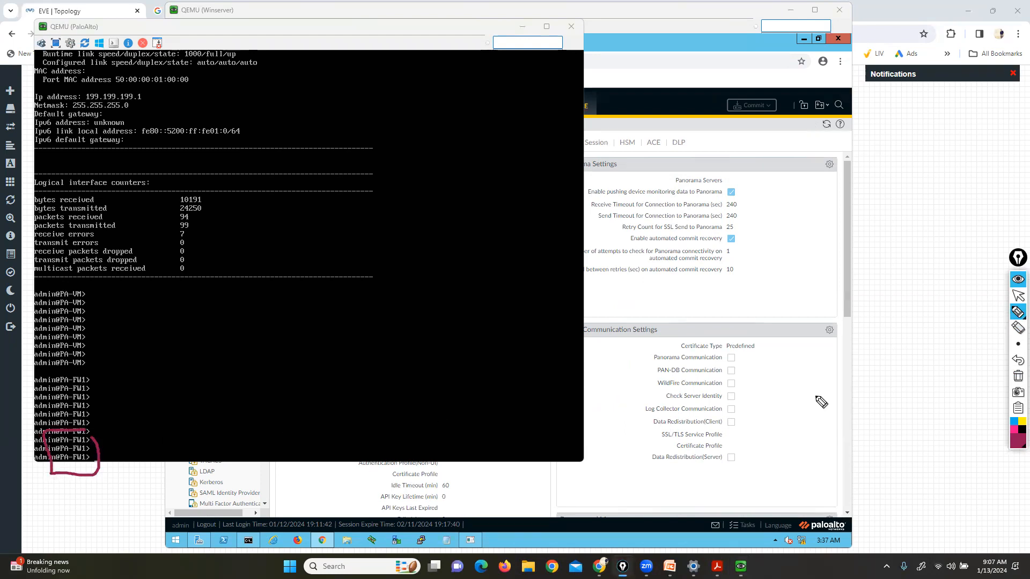
pyautogui.click(1017, 377)
pyautogui.click(1018, 295)
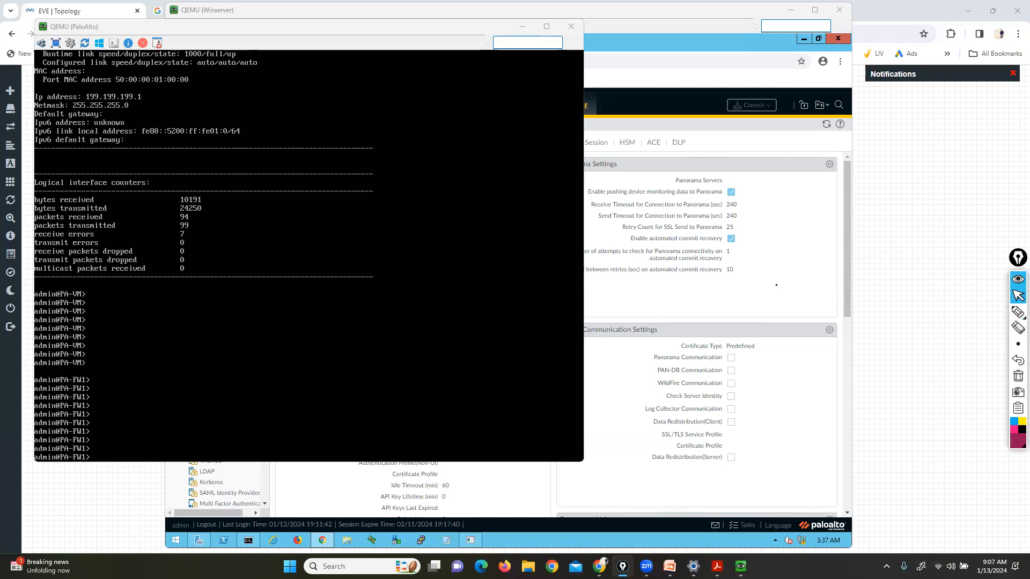
pyautogui.click(769, 290)
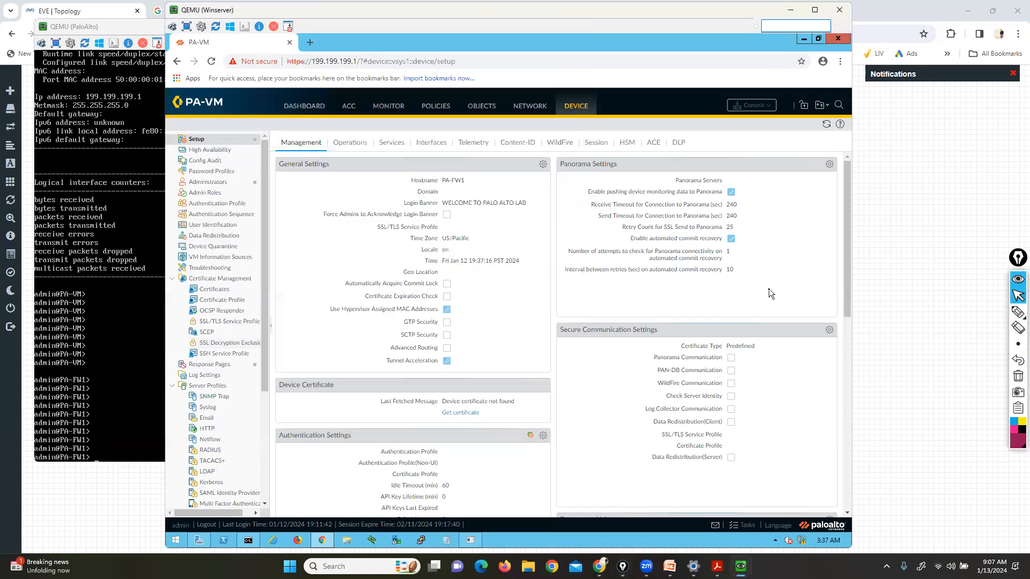
pyautogui.click(430, 144)
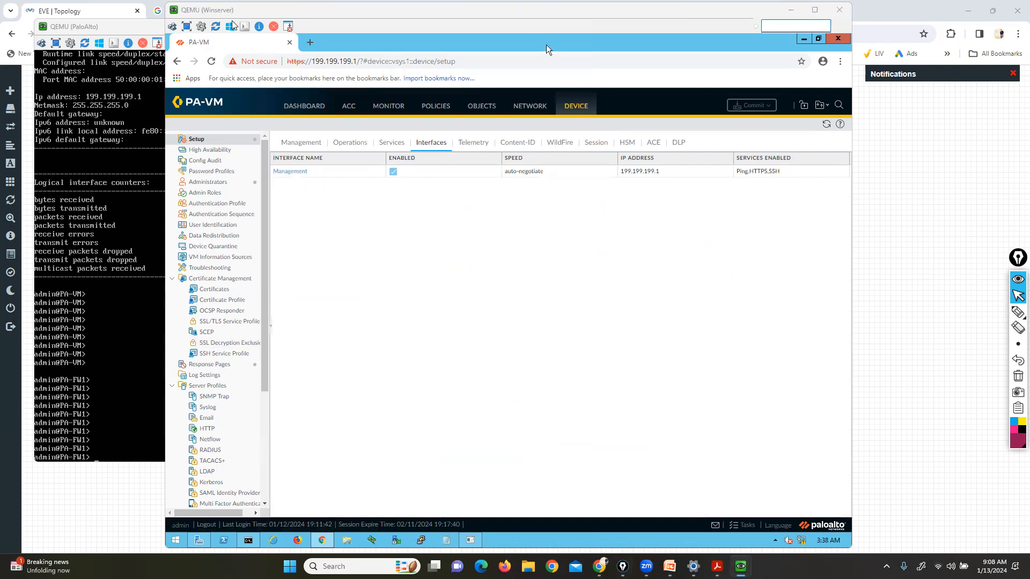
# Open the Management interface settings and mark its IP address, netmask and enabled HTTPS, SSH and Ping services
pyautogui.click(284, 223)
pyautogui.click(287, 171)
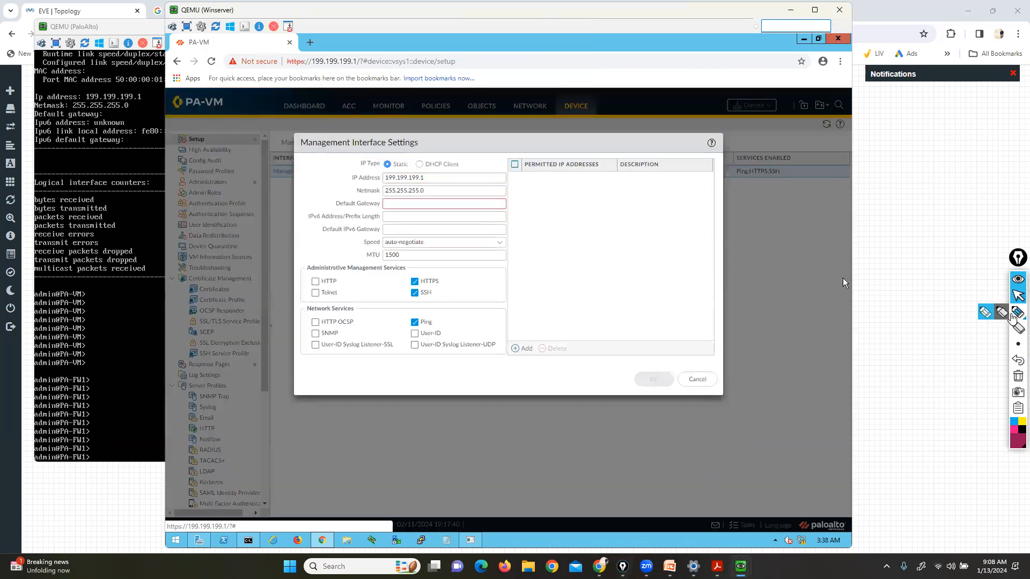
pyautogui.click(1013, 315)
pyautogui.moveTo(421, 170); pyautogui.dragTo(434, 189)
pyautogui.moveTo(354, 170)
pyautogui.mouseDown()
pyautogui.moveTo(336, 170)
pyautogui.moveTo(337, 192)
pyautogui.moveTo(354, 197)
pyautogui.mouseUp()
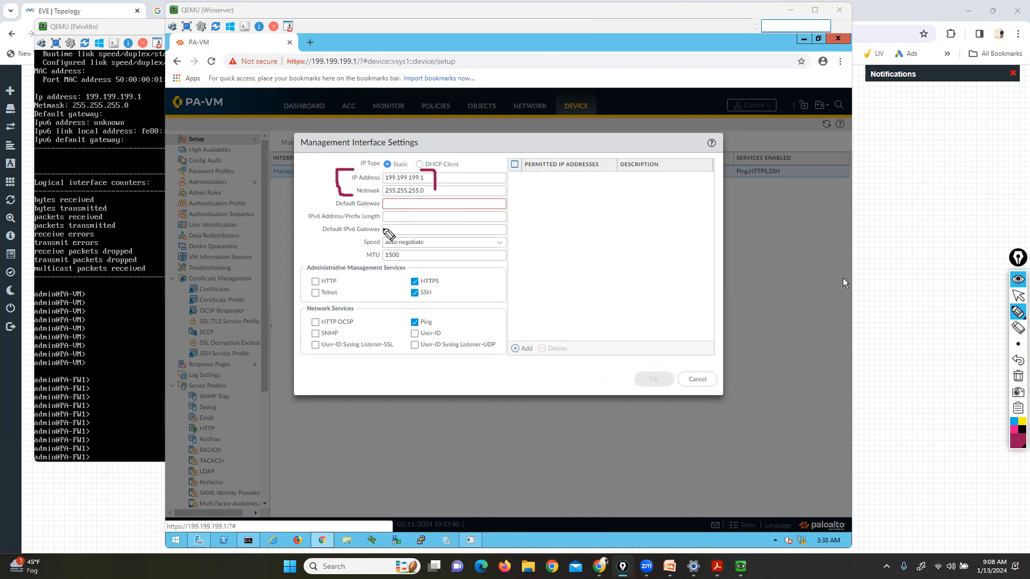
pyautogui.moveTo(429, 270)
pyautogui.mouseDown()
pyautogui.moveTo(406, 272)
pyautogui.moveTo(404, 322)
pyautogui.moveTo(414, 330)
pyautogui.moveTo(437, 330)
pyautogui.moveTo(448, 290)
pyautogui.moveTo(421, 268)
pyautogui.mouseUp()
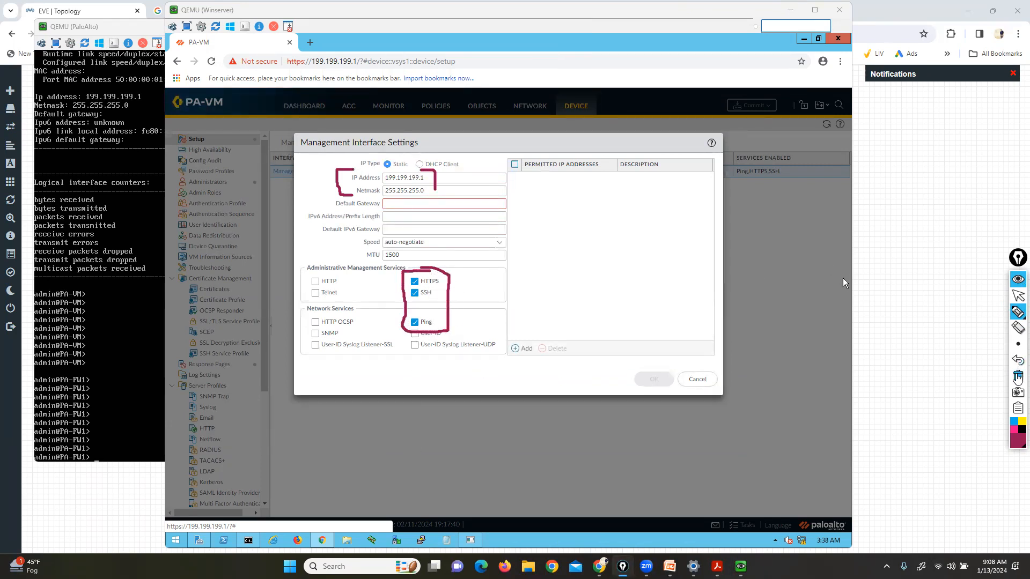
pyautogui.click(1017, 376)
pyautogui.click(1017, 296)
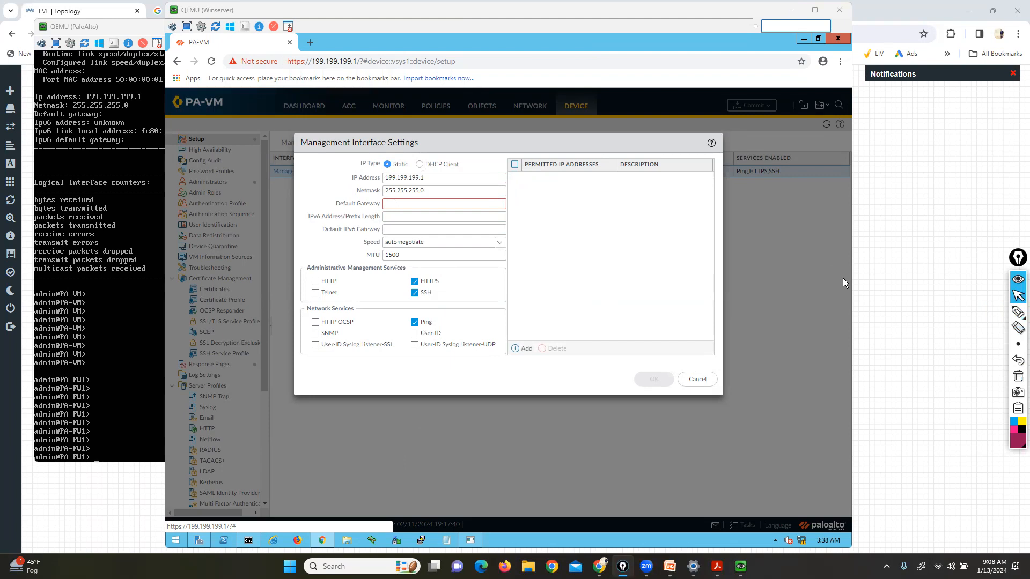
# Set gateway 199.199.199.254, enable HTTP, permit only 199.199.199.85/32, and save the settings
pyautogui.write('199.199.254')
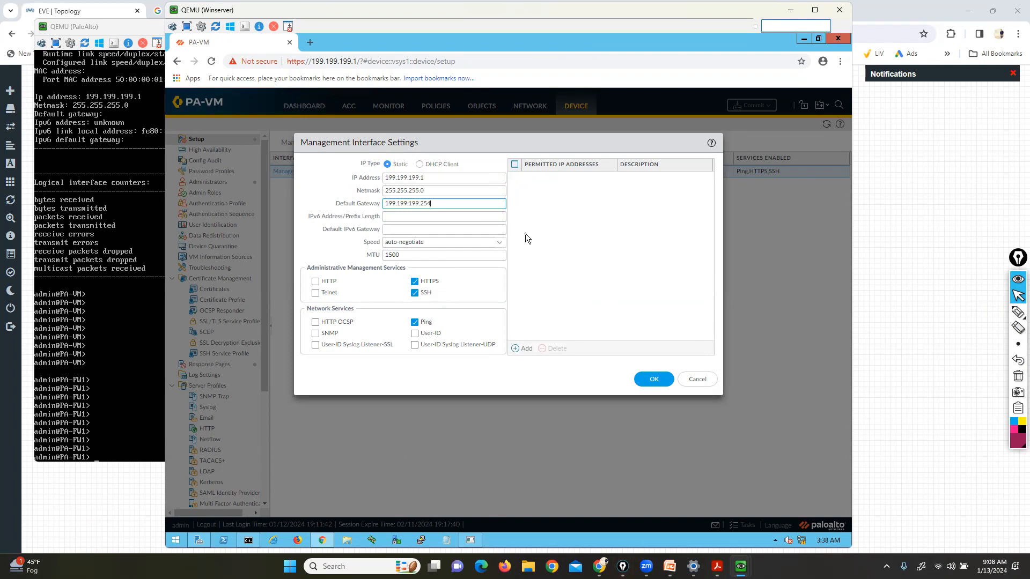
pyautogui.click(316, 281)
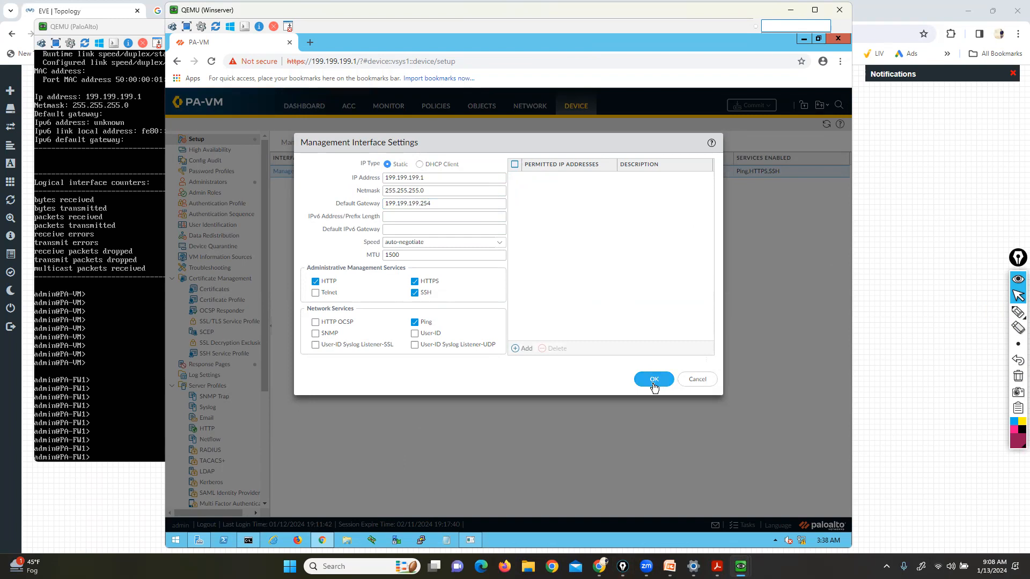
pyautogui.click(1017, 313)
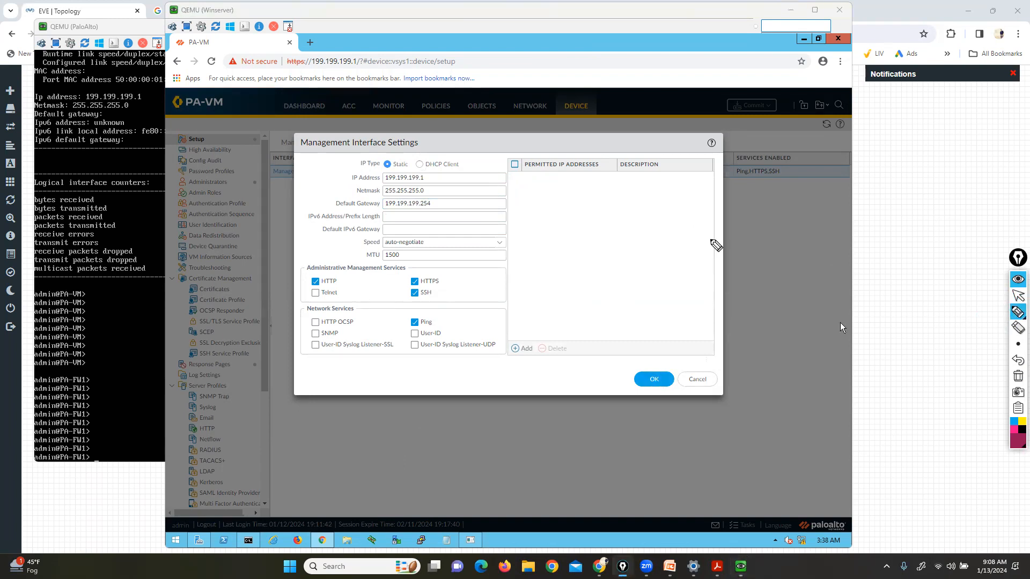
pyautogui.moveTo(504, 152)
pyautogui.mouseDown()
pyautogui.moveTo(505, 168)
pyautogui.moveTo(665, 198)
pyautogui.moveTo(697, 158)
pyautogui.moveTo(597, 141)
pyautogui.moveTo(500, 148)
pyautogui.mouseUp()
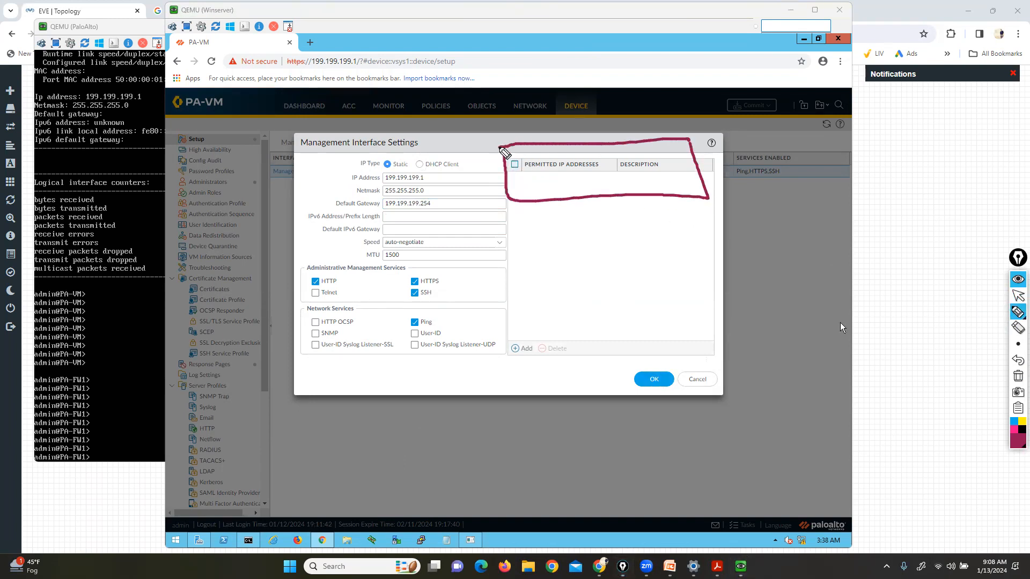
pyautogui.click(1018, 376)
pyautogui.click(1018, 296)
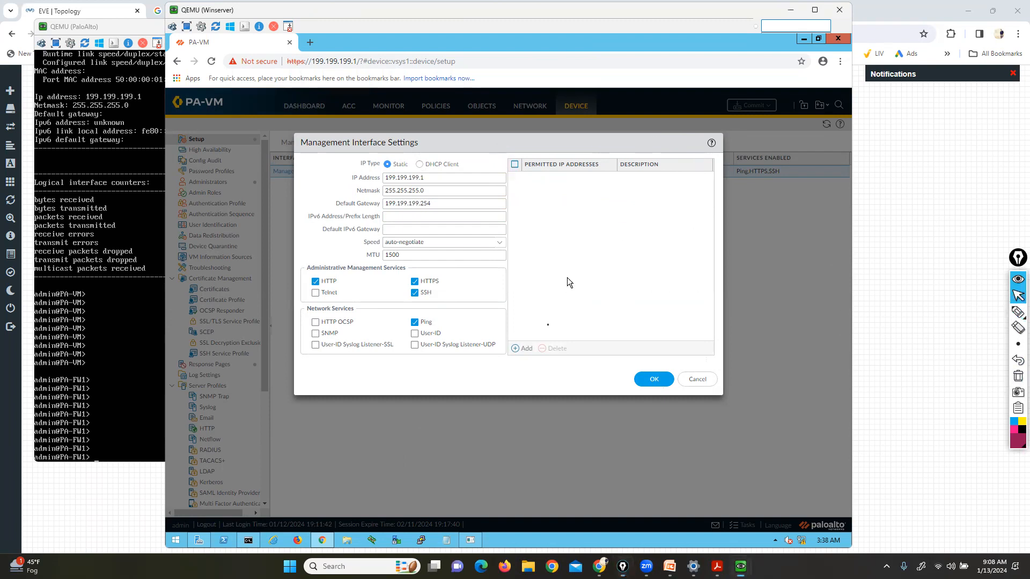
pyautogui.click(526, 349)
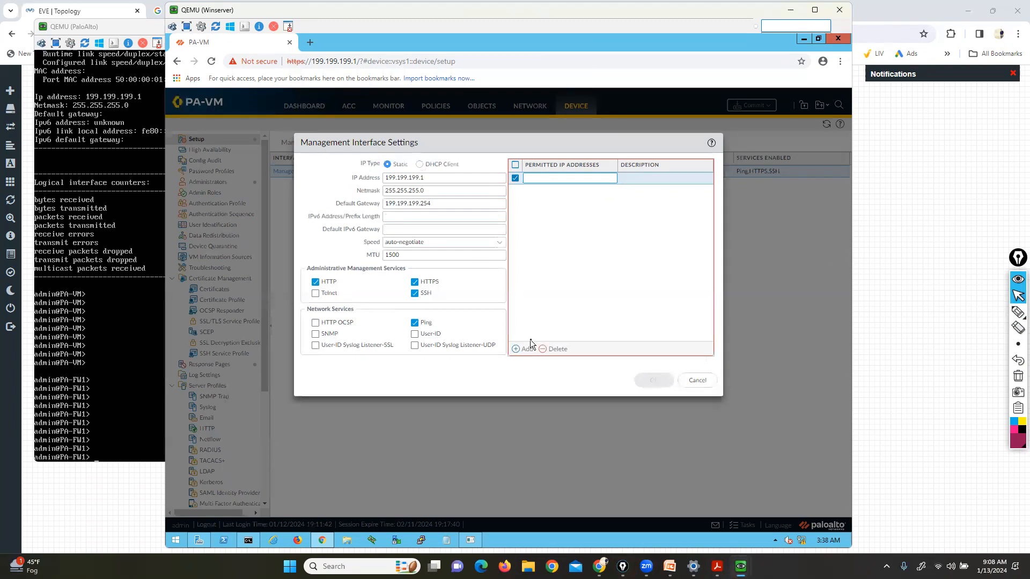
pyautogui.write('199.199.199.85/32')
pyautogui.click(575, 266)
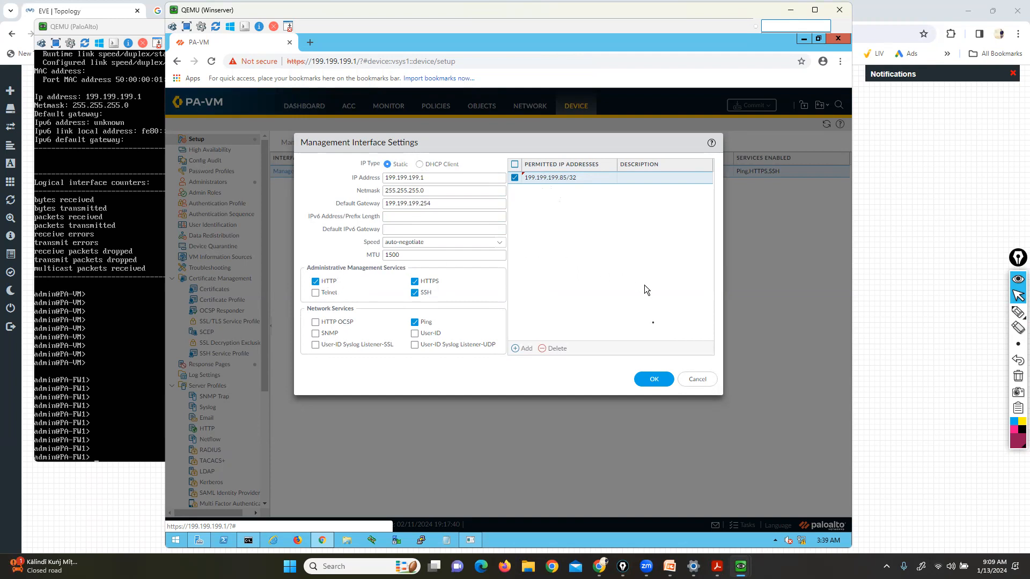
pyautogui.click(652, 384)
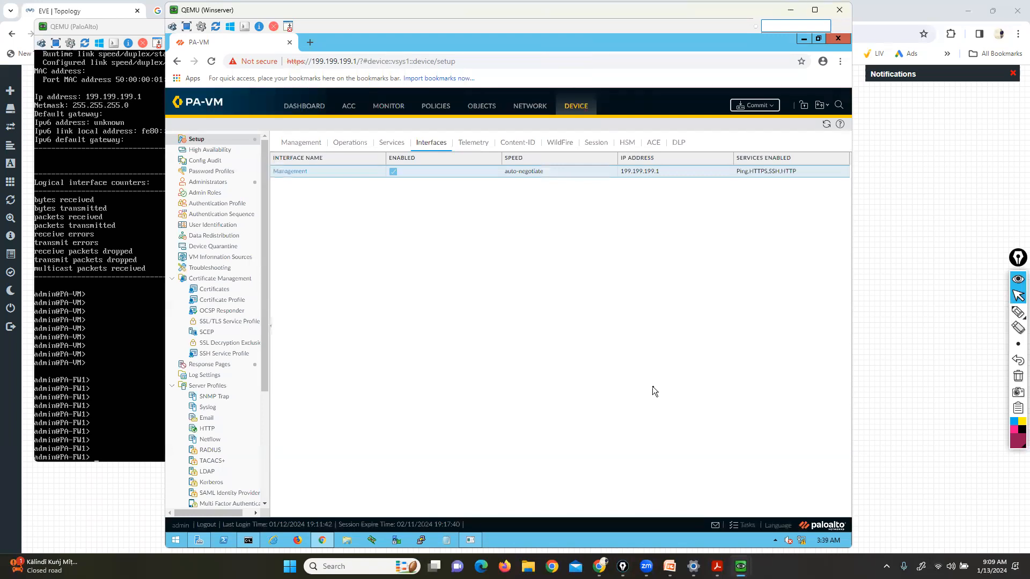
# Commit the changes and mark the netmask and empty gateway lines in the firewall console
pyautogui.click(754, 107)
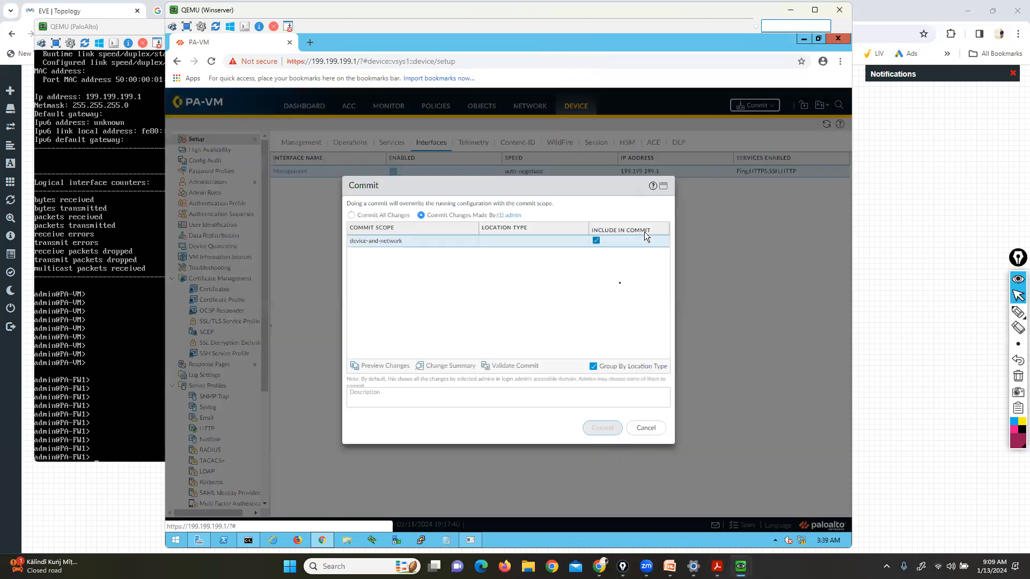
pyautogui.click(601, 428)
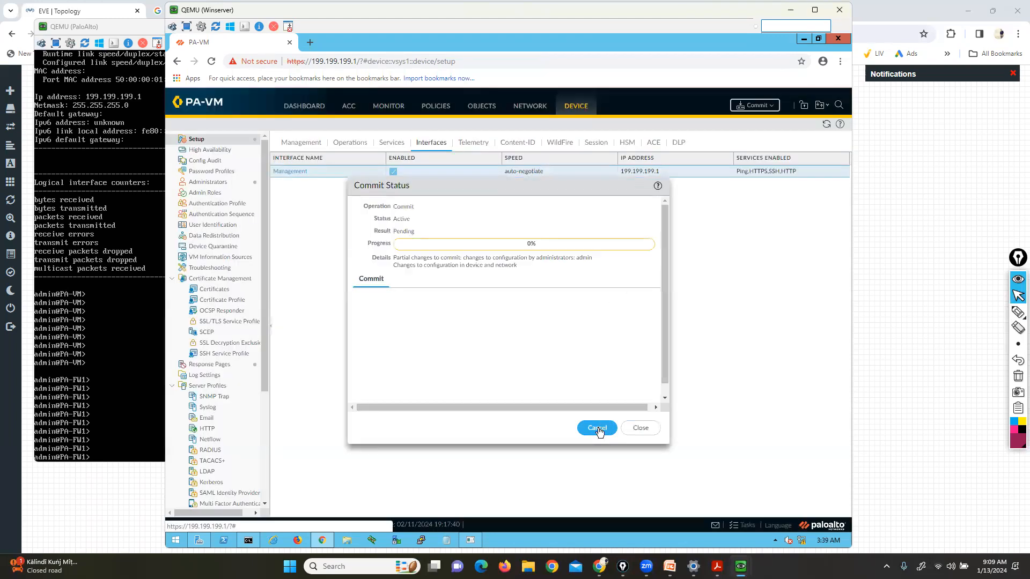
pyautogui.click(166, 226)
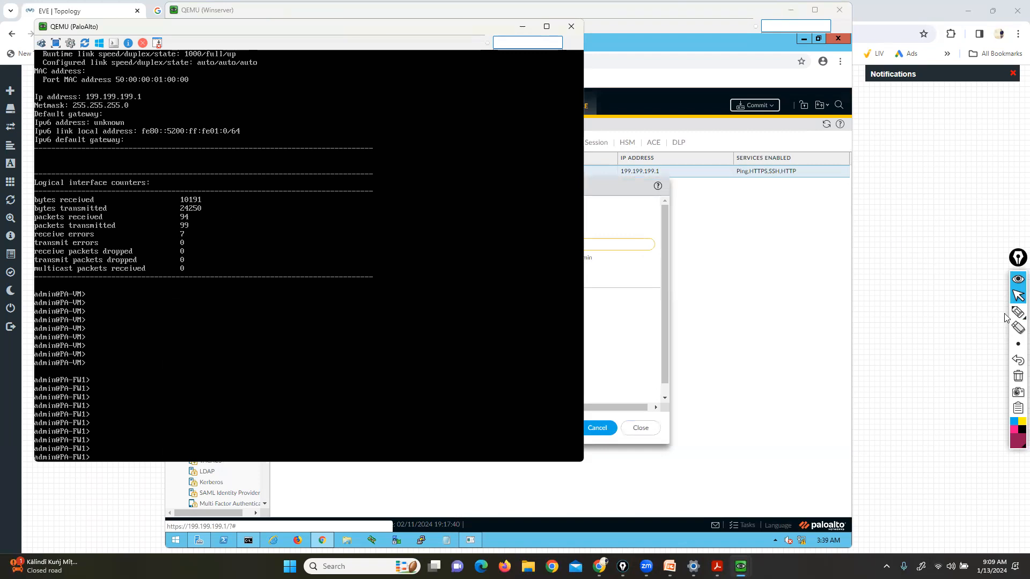
pyautogui.click(987, 314)
pyautogui.moveTo(134, 105)
pyautogui.mouseDown()
pyautogui.moveTo(162, 107)
pyautogui.moveTo(164, 131)
pyautogui.mouseUp()
pyautogui.moveTo(52, 106)
pyautogui.mouseDown()
pyautogui.moveTo(36, 106)
pyautogui.moveTo(34, 123)
pyautogui.mouseUp()
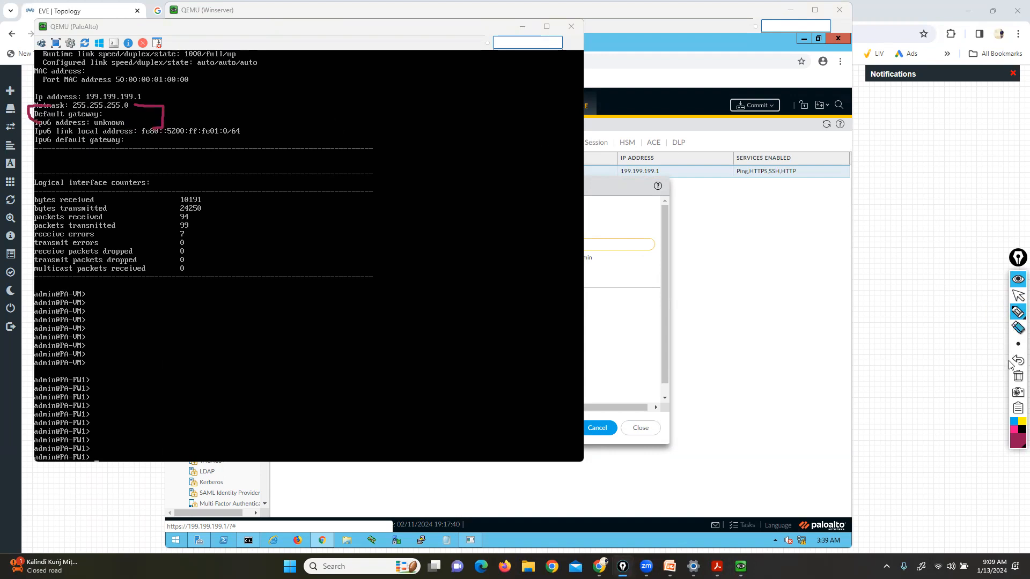
pyautogui.click(1018, 376)
pyautogui.click(1018, 298)
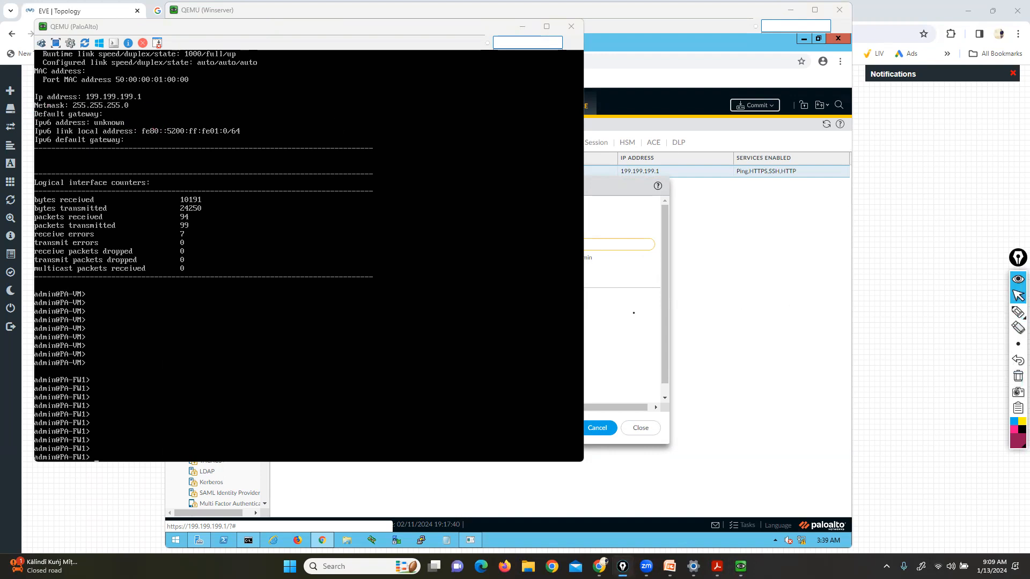
# Run IPCONFIG in the server's Command Prompt to show its current addressing
pyautogui.click(633, 313)
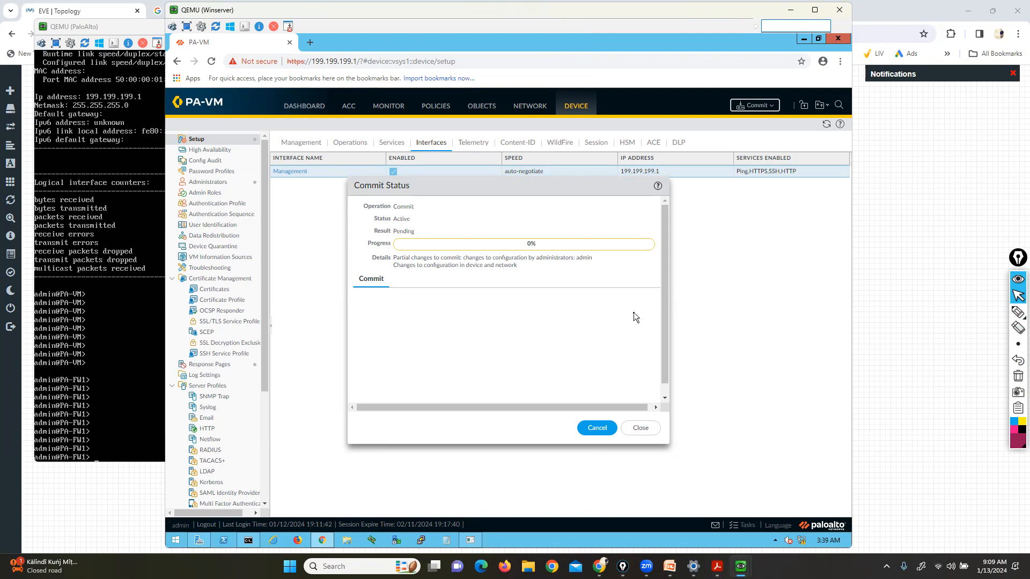
pyautogui.click(247, 542)
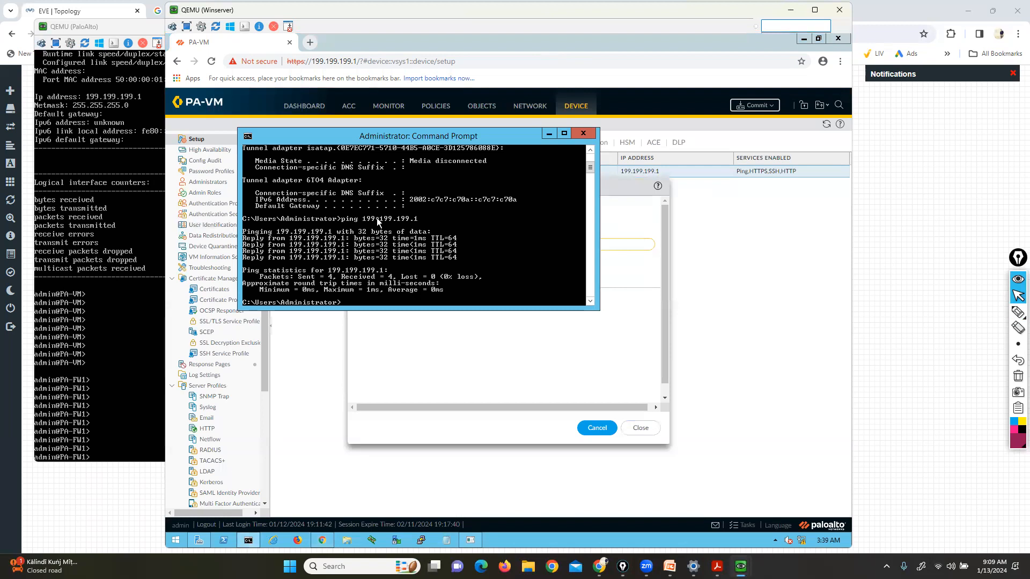
pyautogui.write('IPCONFIG')
pyautogui.press('Return')
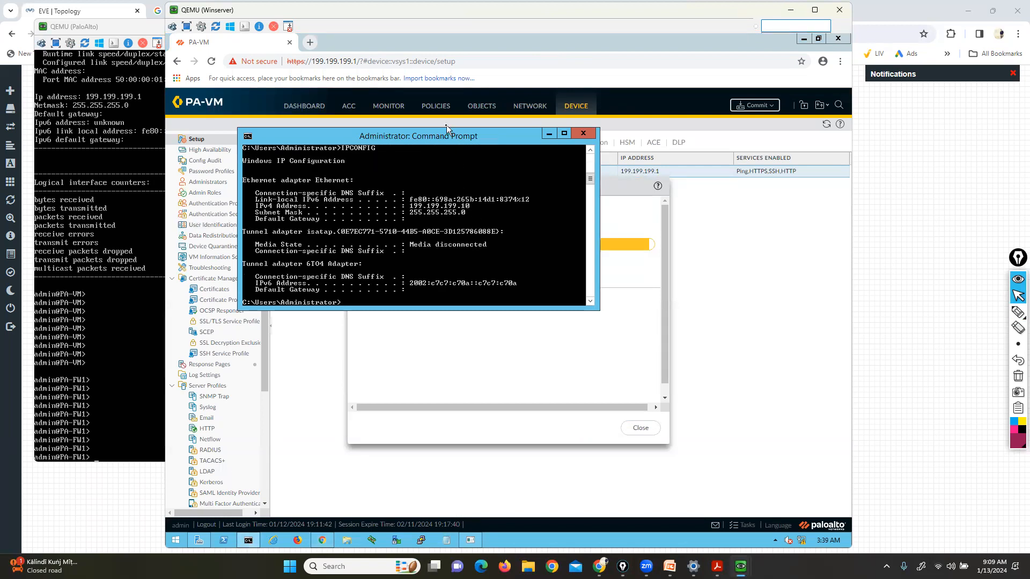
pyautogui.moveTo(449, 137); pyautogui.dragTo(684, 131)
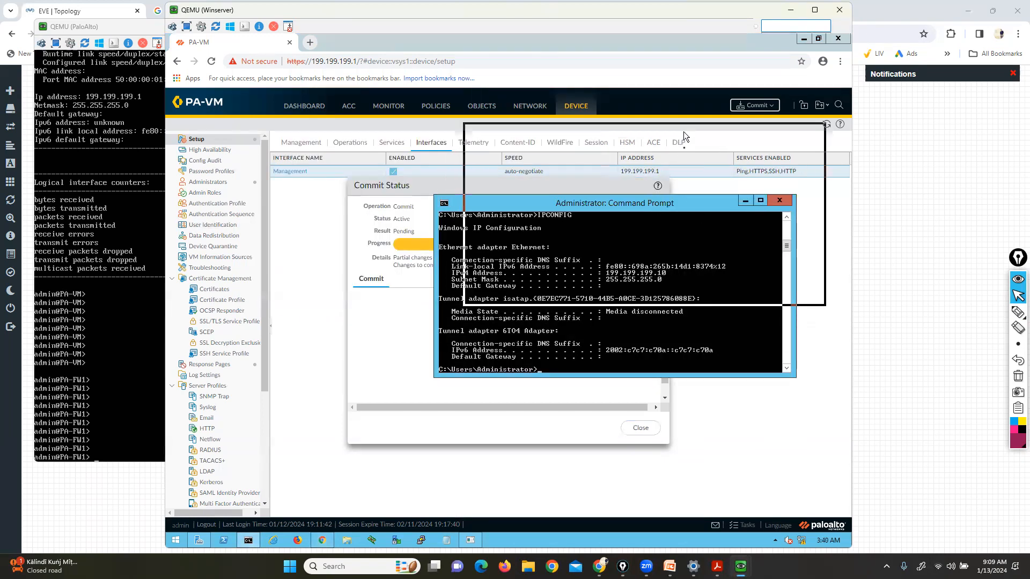
# Ping 199.199.199.1 from the server, close the commit status report, and reload the firewall page
pyautogui.write('ping 199.199.199.1')
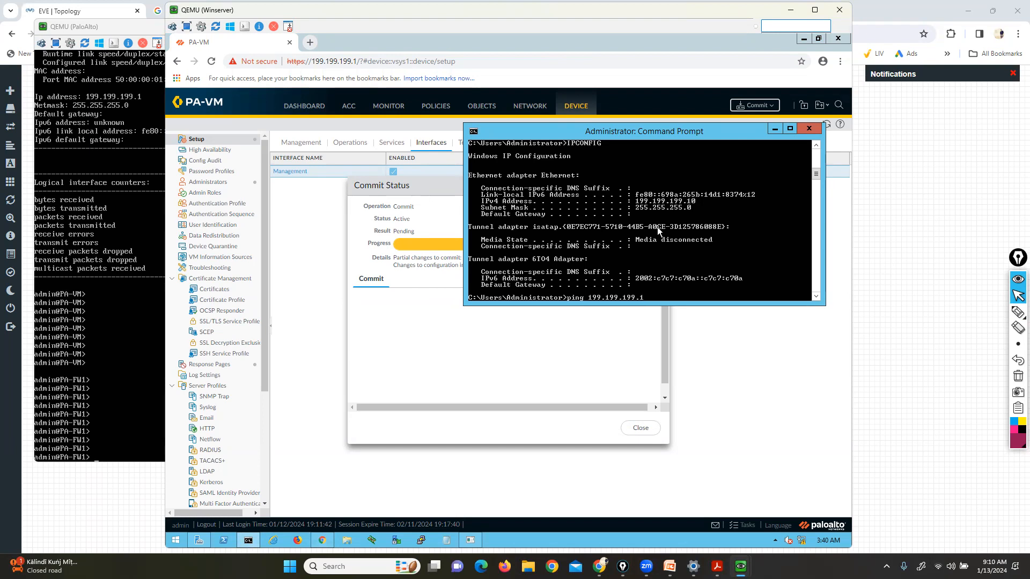
pyautogui.click(570, 353)
pyautogui.click(640, 427)
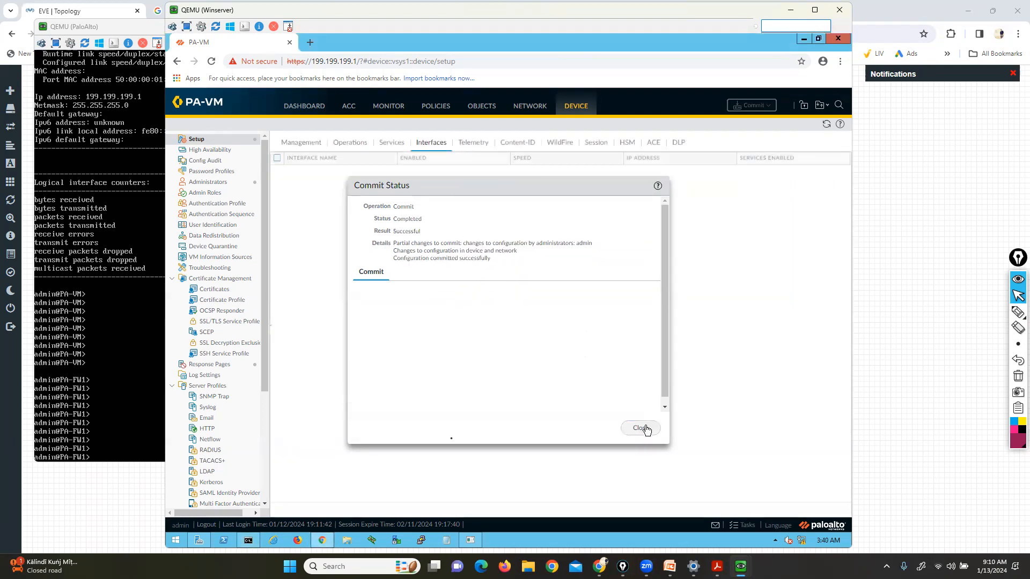
pyautogui.click(248, 540)
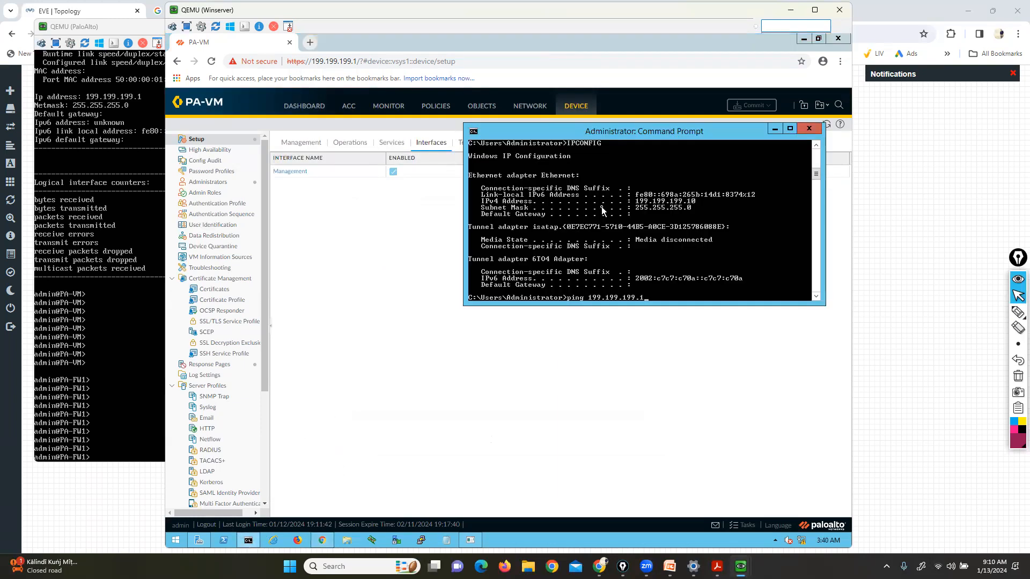
pyautogui.press('Return')
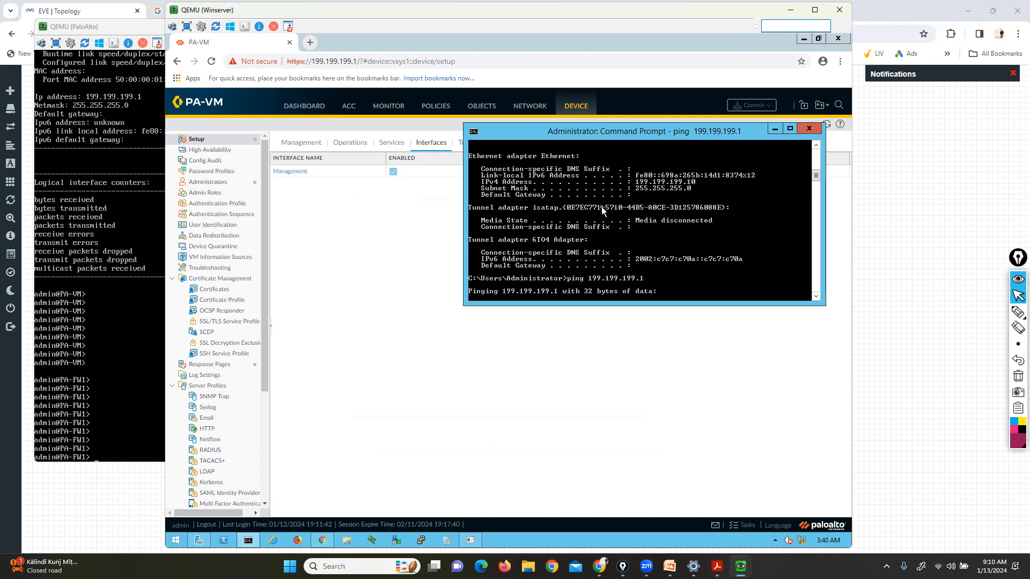
pyautogui.click(327, 264)
pyautogui.click(212, 61)
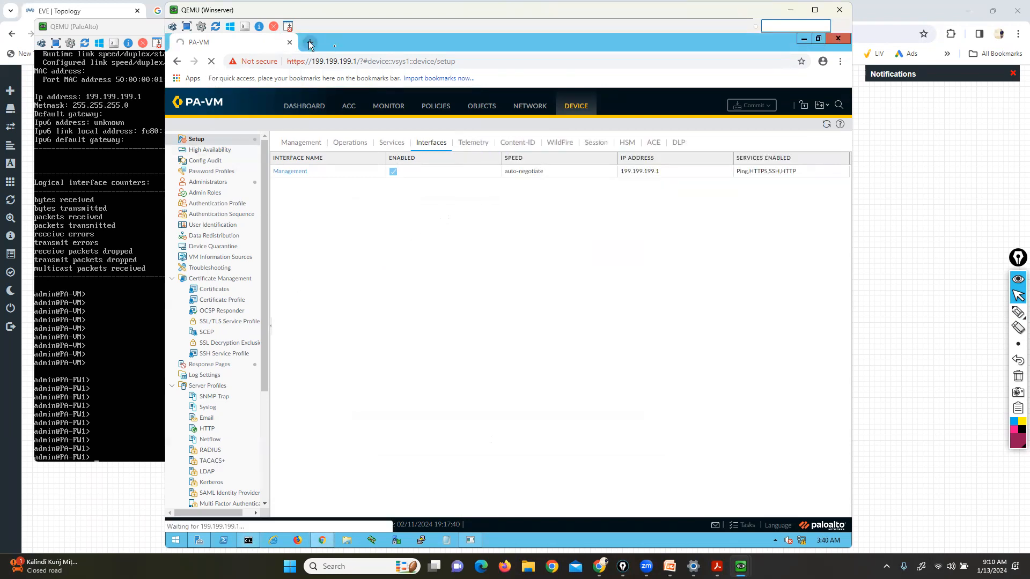
# Replace the old PA-VM tab with a new tab loading 199.199.199.1
pyautogui.click(310, 41)
pyautogui.click(254, 43)
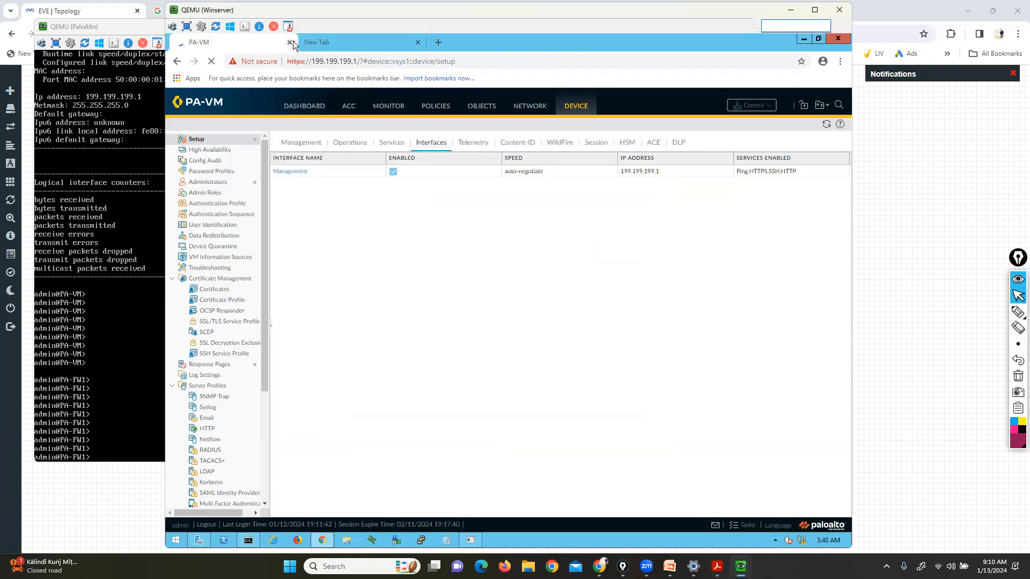
pyautogui.click(290, 42)
pyautogui.write('199.199.199.1')
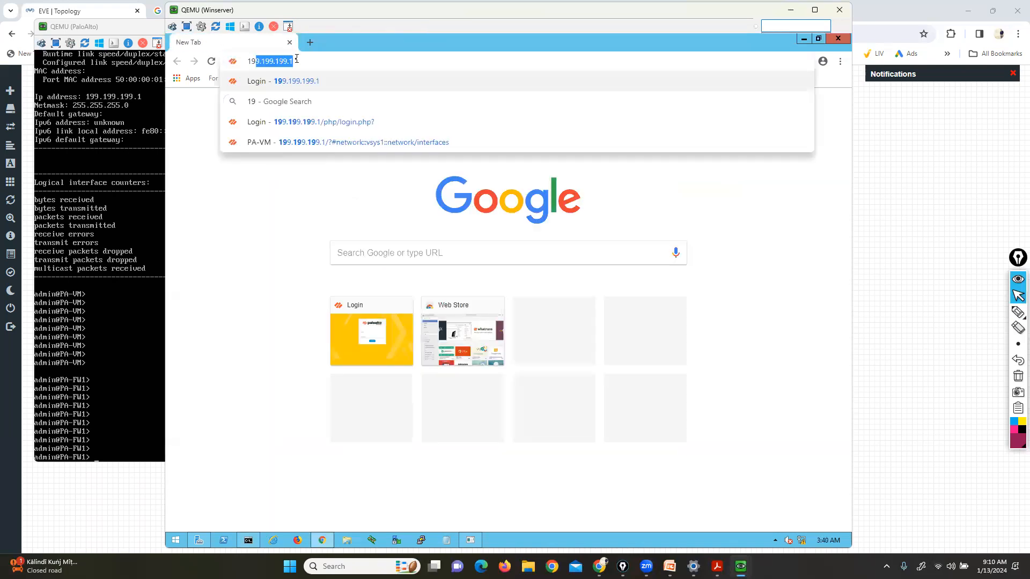
pyautogui.press('Return')
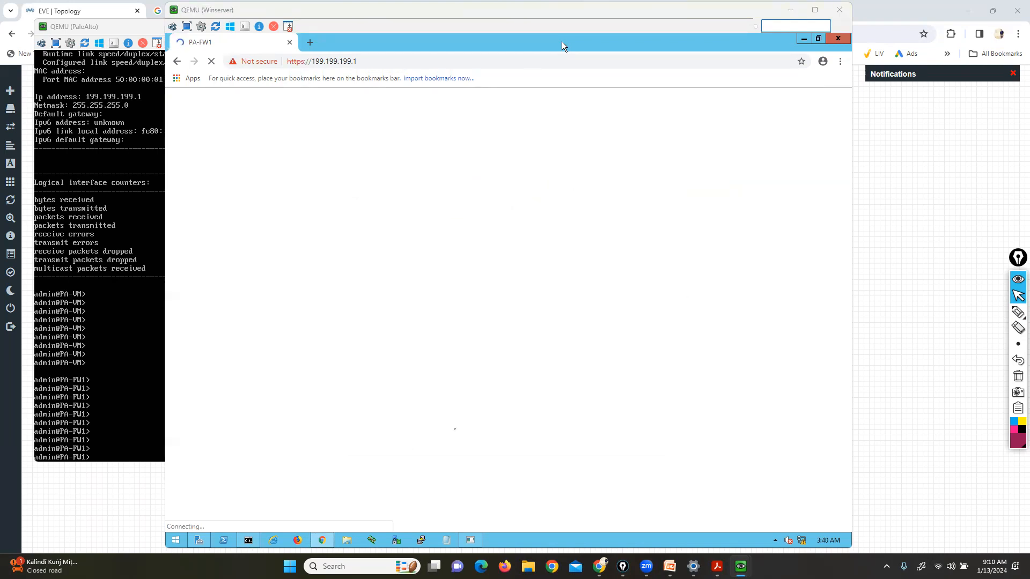
pyautogui.hotkey('alt', 'Tab')
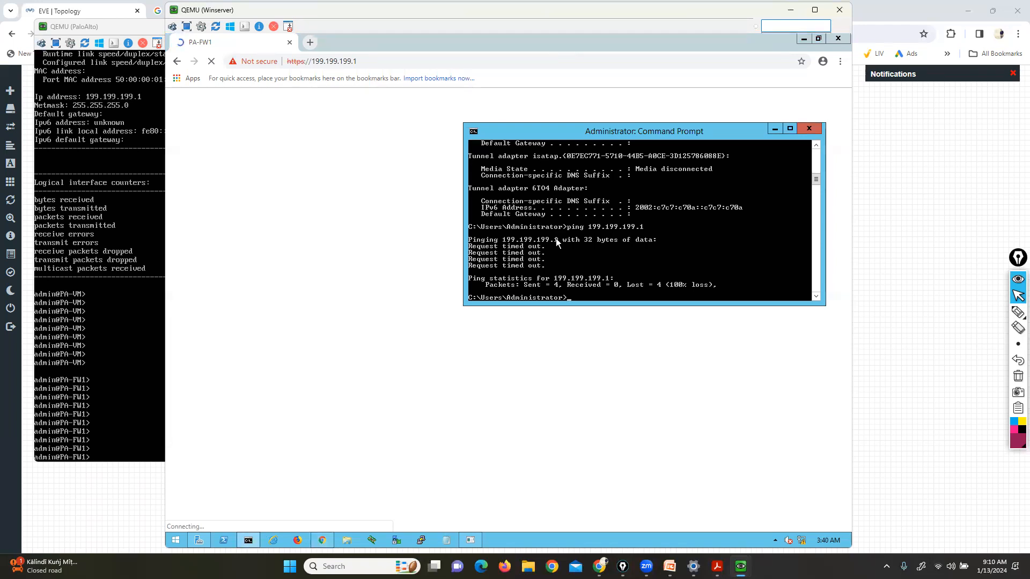
pyautogui.click(375, 403)
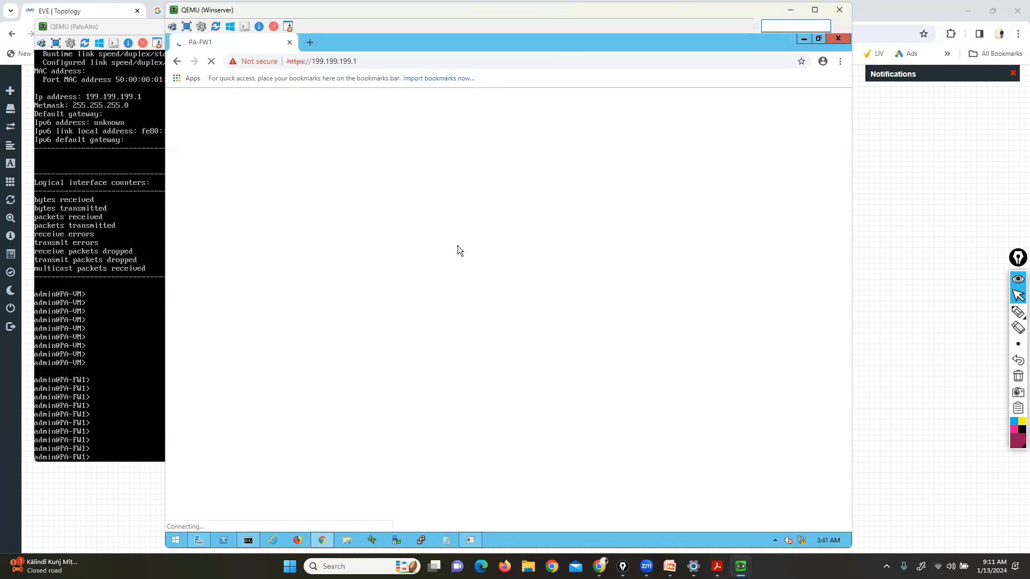
# Using NCPA.CPL, change the Ethernet adapter's IPv4 address to 199.199.199.85 and save
pyautogui.click(249, 540)
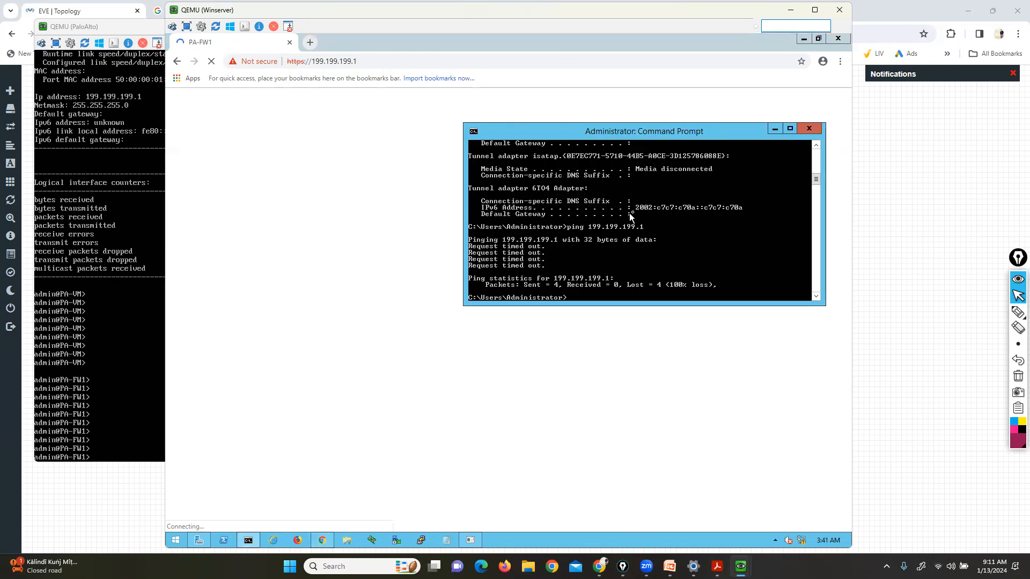
pyautogui.write('NCPA.CPL')
pyautogui.press('Return')
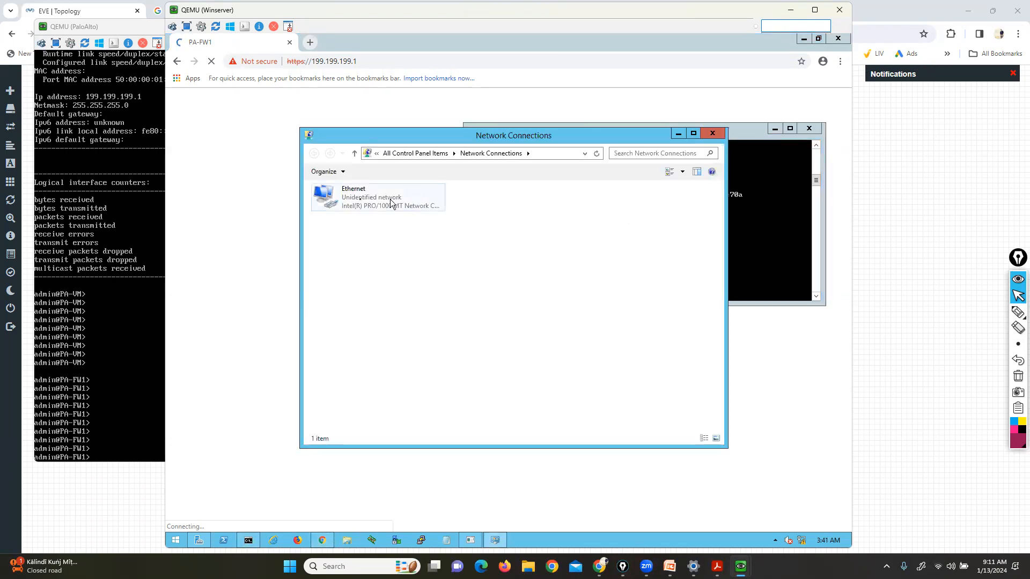
pyautogui.rightClick(360, 200)
pyautogui.click(392, 299)
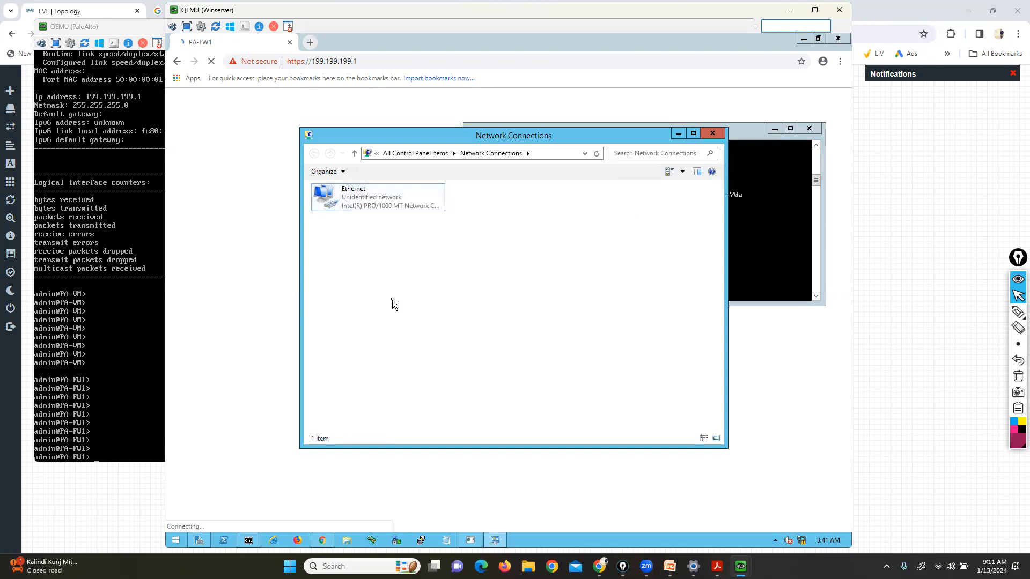
pyautogui.rightClick(353, 204)
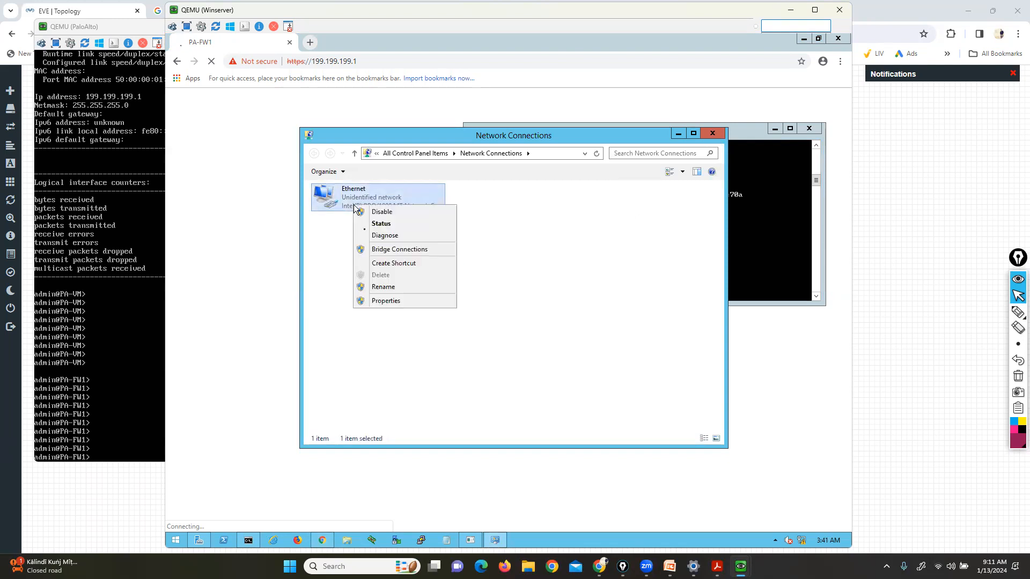
pyautogui.click(383, 301)
pyautogui.click(427, 331)
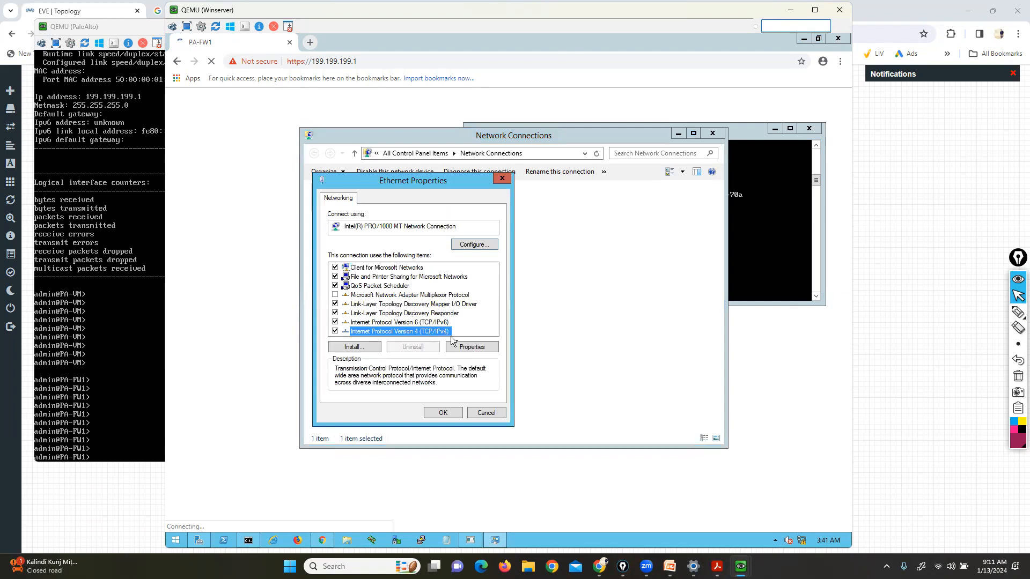
pyautogui.click(460, 347)
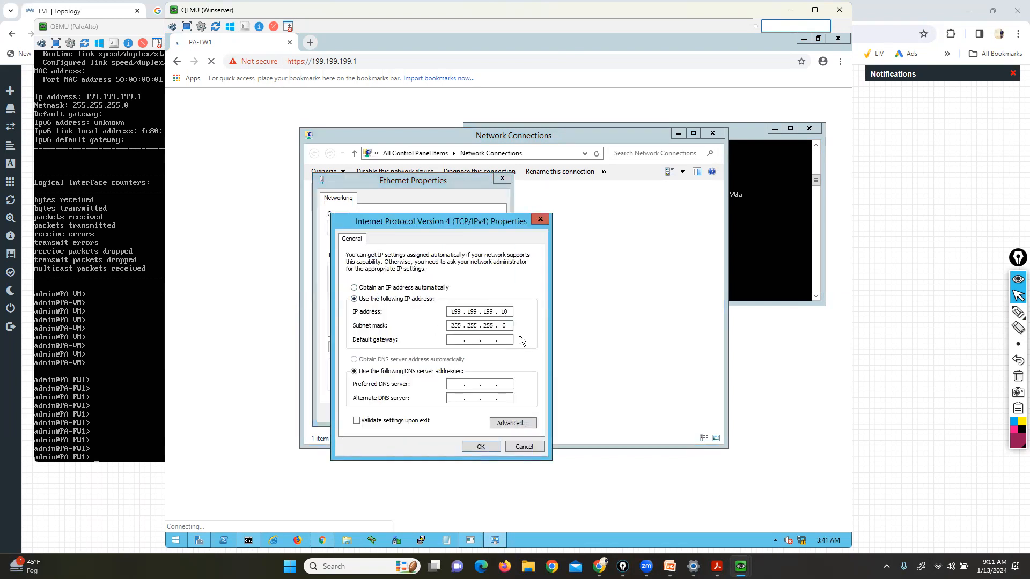
pyautogui.doubleClick(505, 312)
pyautogui.write('85')
pyautogui.click(481, 446)
pyautogui.click(439, 411)
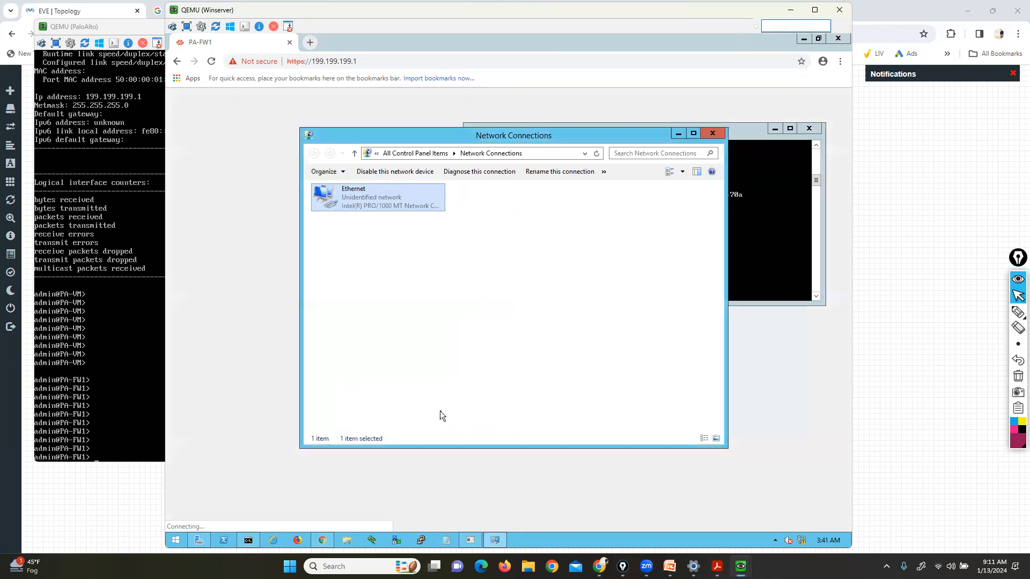
# Close Network Connections and confirm the new address with IPCONFIG
pyautogui.click(711, 134)
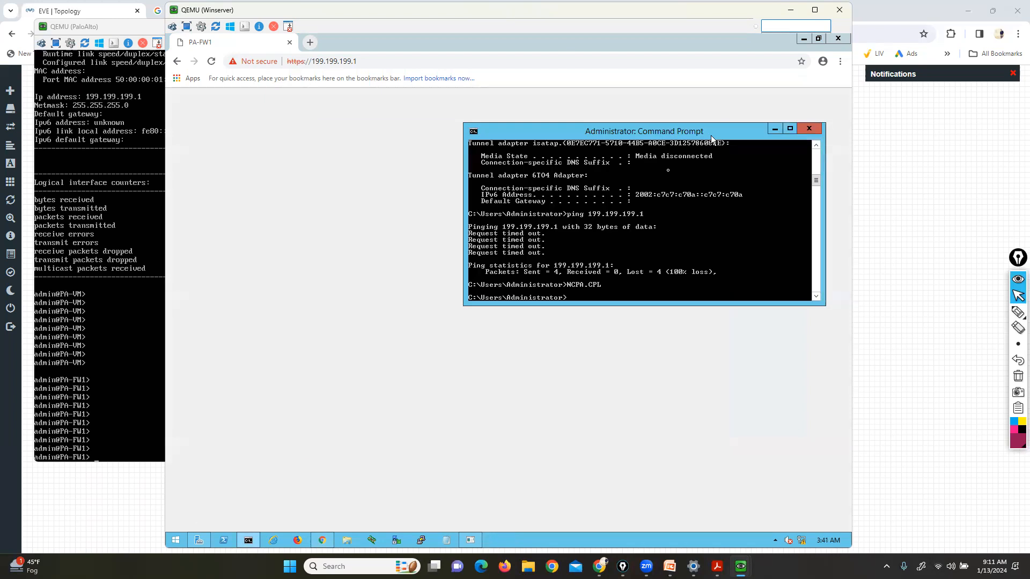
pyautogui.write('IPCONFIG')
pyautogui.press('Return')
# Ping 199.199.199.1 from the new server address and reload the firewall page
pyautogui.write('ping 199.199.199.1')
pyautogui.press('Return')
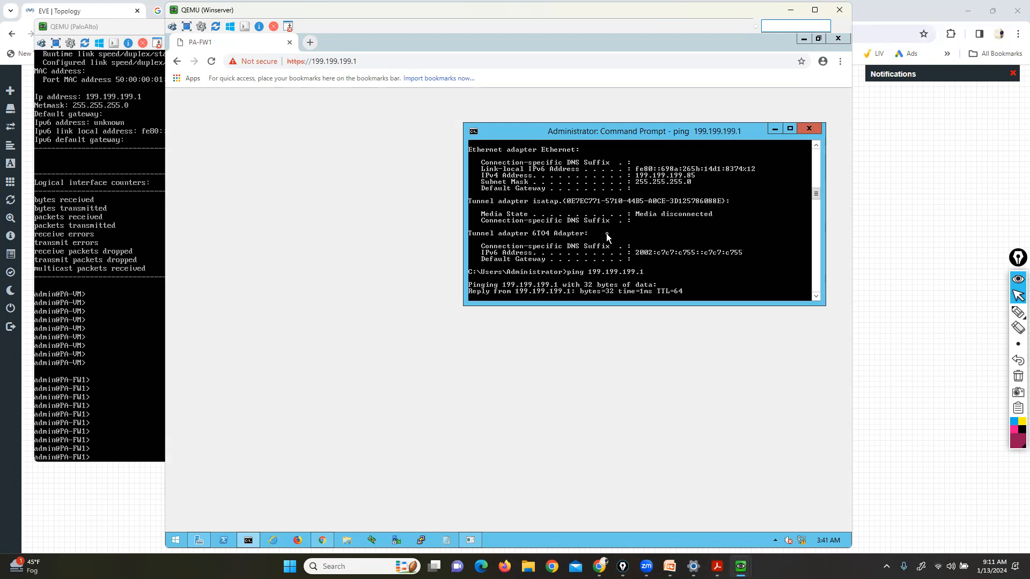
pyautogui.click(243, 92)
pyautogui.click(214, 66)
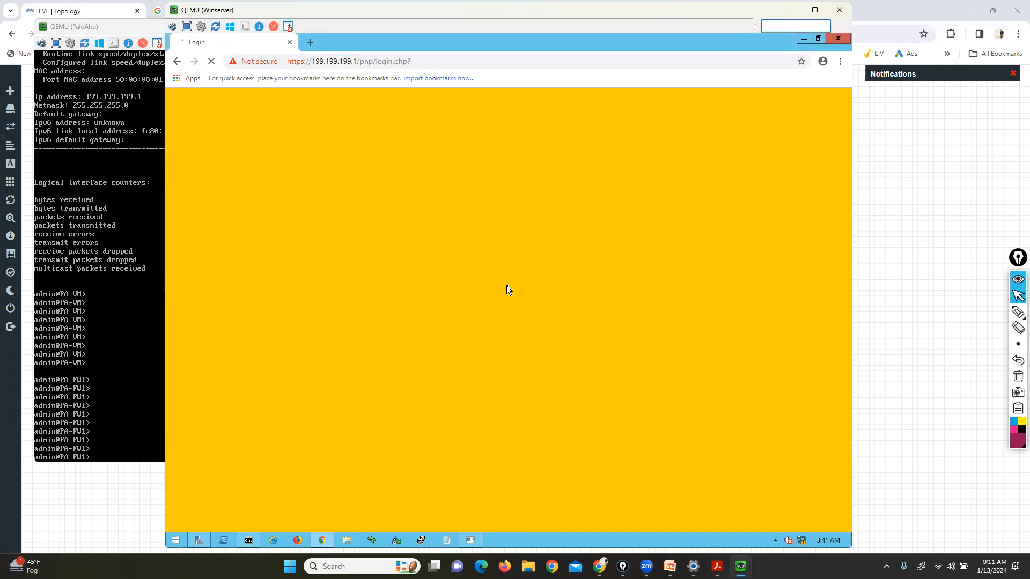
# Log in as admin with the account password and circle the 'WELCOME TO PALO ALTO LAB' banner
pyautogui.write('admin')
pyautogui.press('BackSpace')
pyautogui.press('BackSpace')
pyautogui.press('BackSpace')
pyautogui.press('BackSpace')
pyautogui.press('BackSpace')
pyautogui.write('admin')
pyautogui.press('Tab')
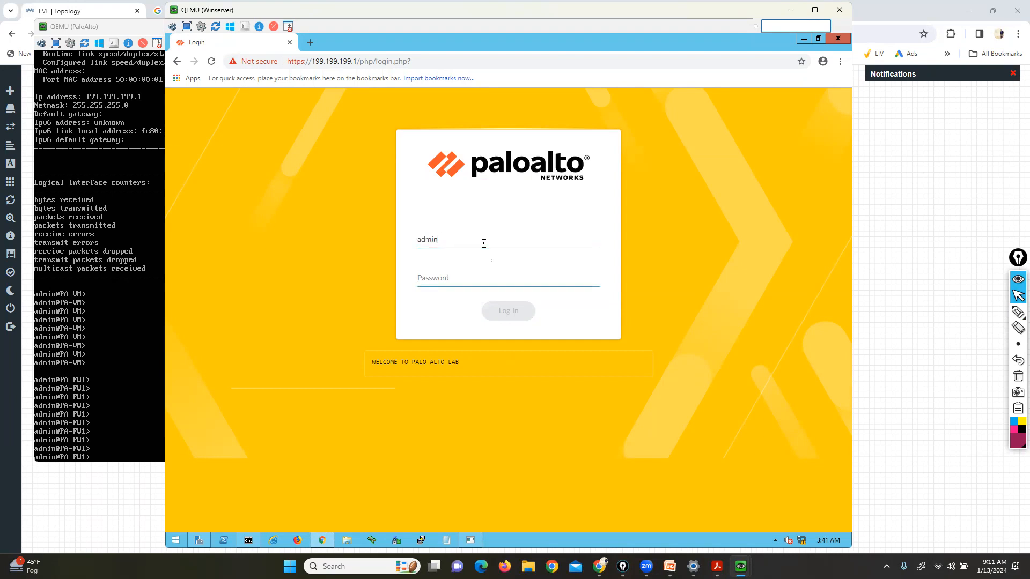
pyautogui.write('paloalto')
pyautogui.press('Return')
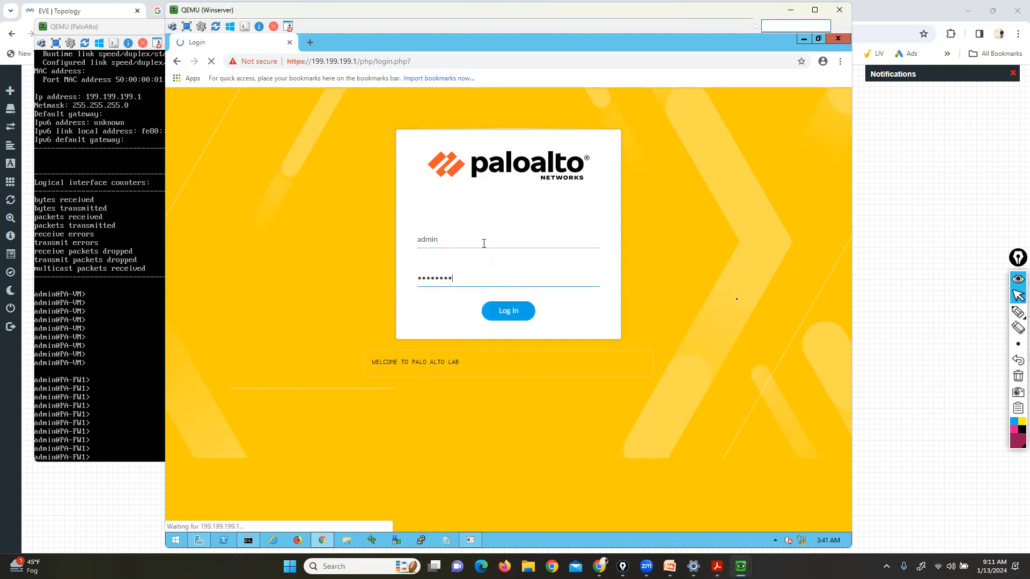
pyautogui.click(991, 314)
pyautogui.moveTo(358, 374)
pyautogui.mouseDown()
pyautogui.moveTo(379, 379)
pyautogui.moveTo(475, 349)
pyautogui.moveTo(367, 341)
pyautogui.moveTo(347, 377)
pyautogui.mouseUp()
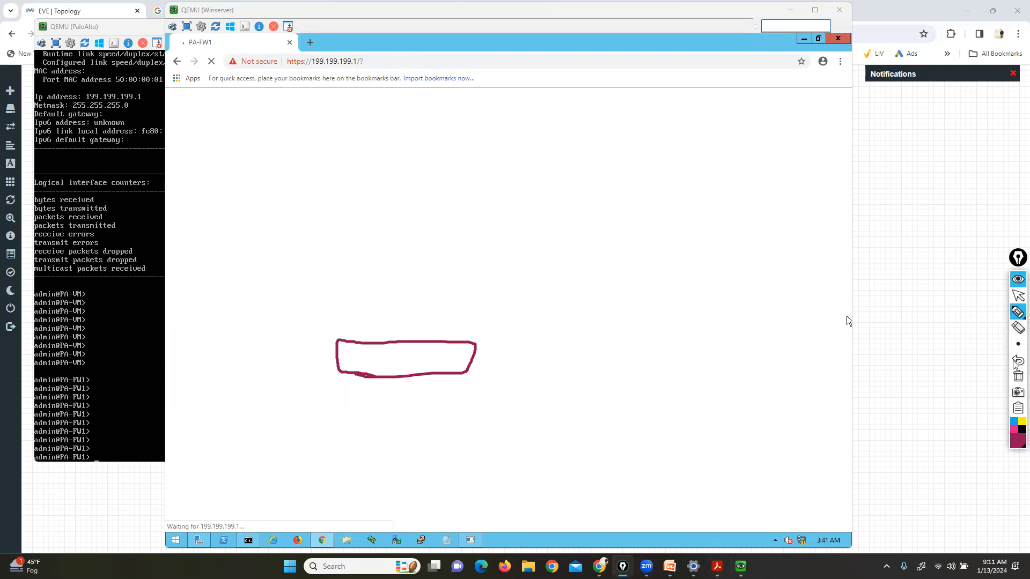
pyautogui.click(1018, 377)
# Dismiss the PAN-OS 10.1 welcome and telemetry prompts and go to the Device section
pyautogui.click(1018, 296)
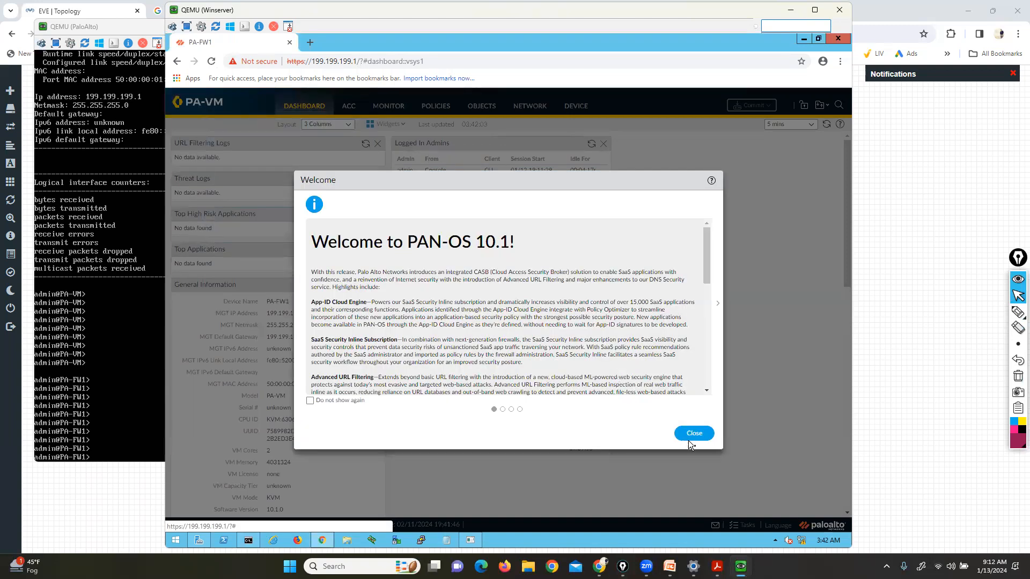
pyautogui.click(693, 434)
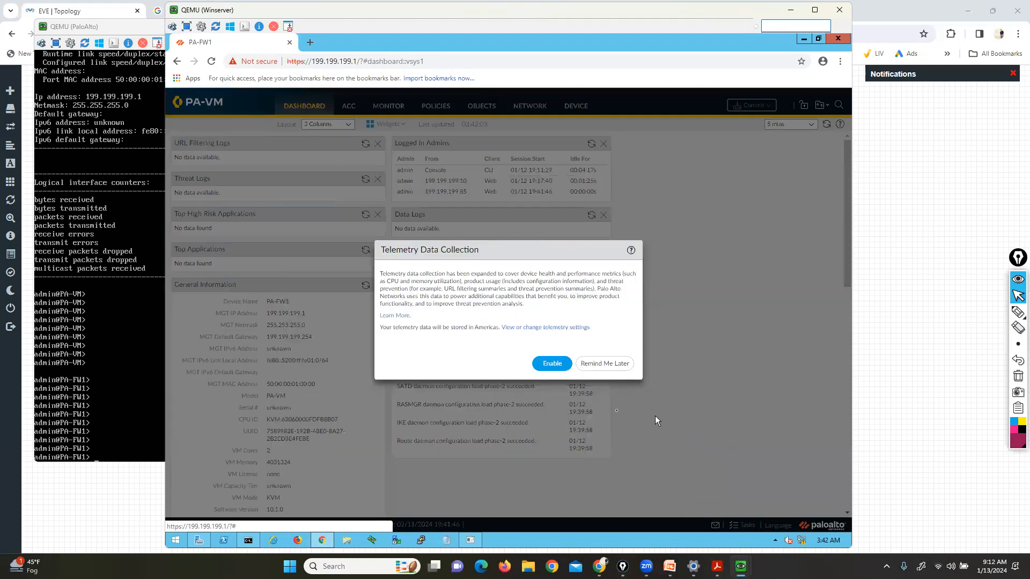
pyautogui.click(605, 364)
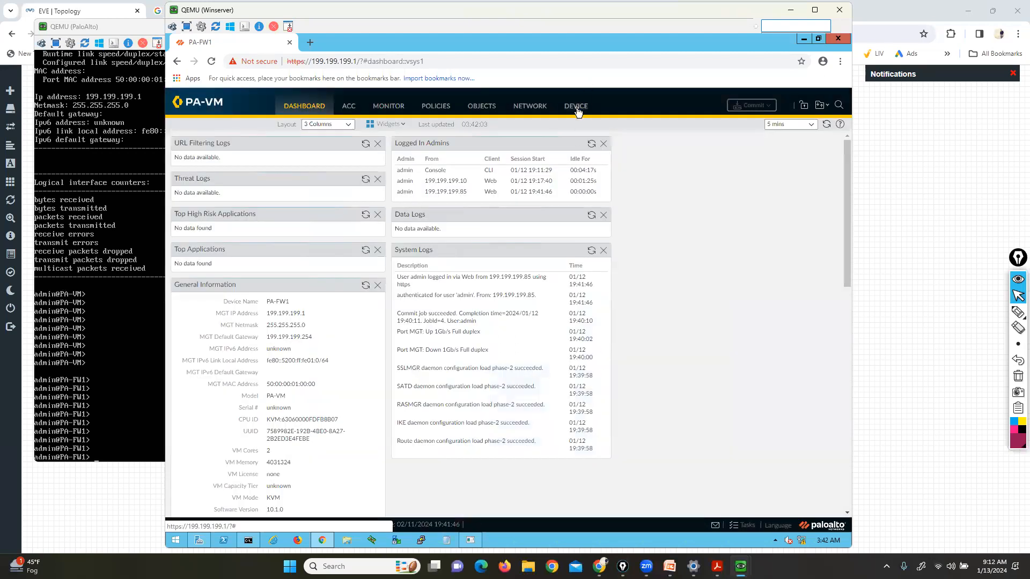
pyautogui.click(576, 107)
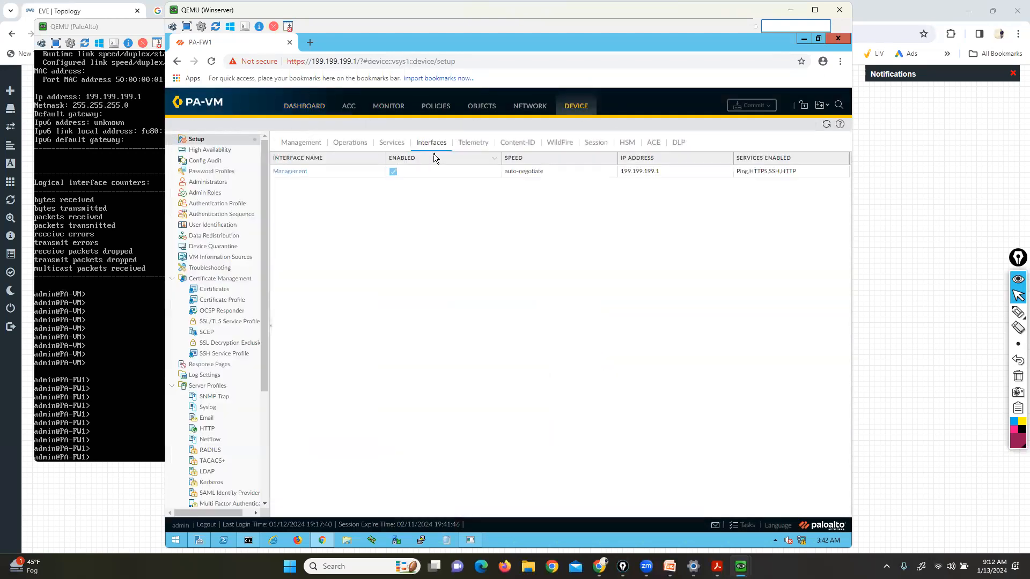
# Mark HTTP under Services Enabled, then view the Management settings and cancel without changes
pyautogui.click(1018, 312)
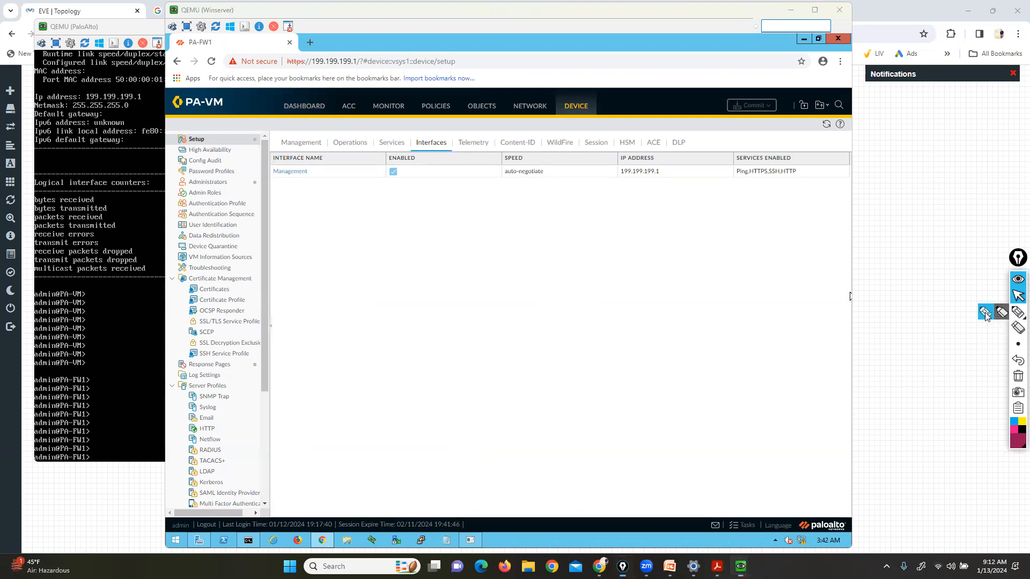
pyautogui.moveTo(788, 199)
pyautogui.mouseDown()
pyautogui.moveTo(788, 179)
pyautogui.moveTo(797, 187)
pyautogui.mouseUp()
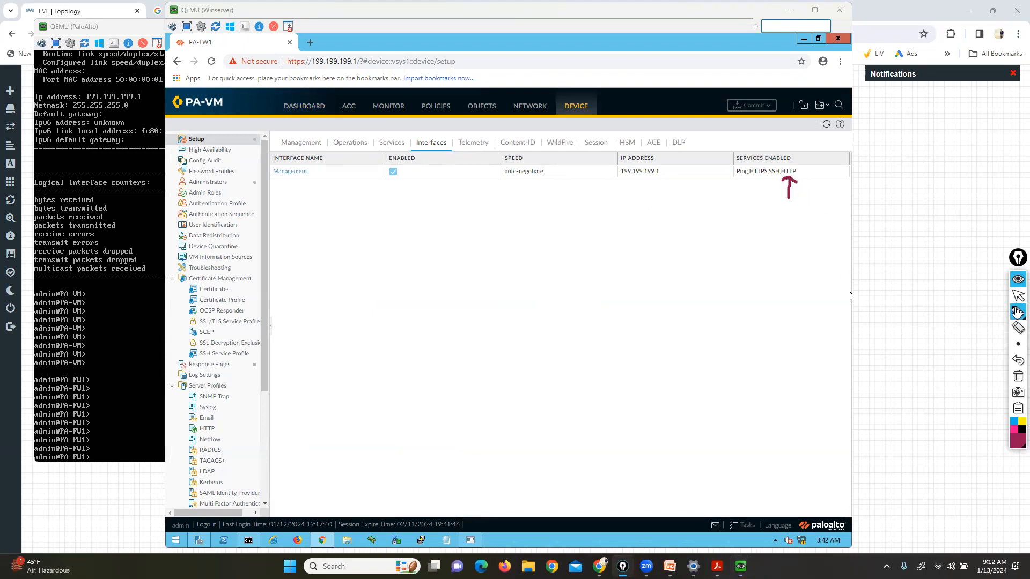
pyautogui.click(1018, 295)
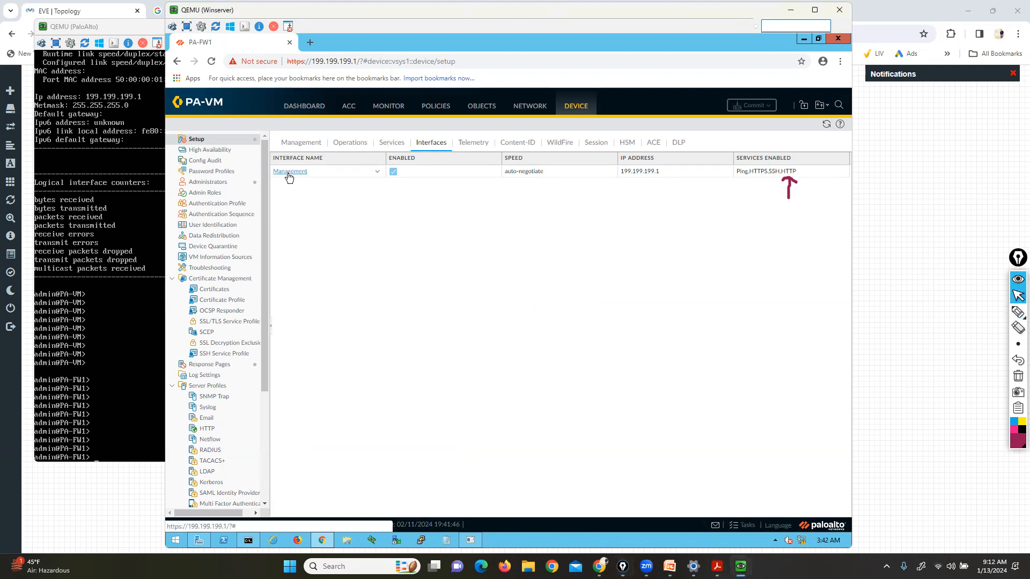
pyautogui.click(288, 171)
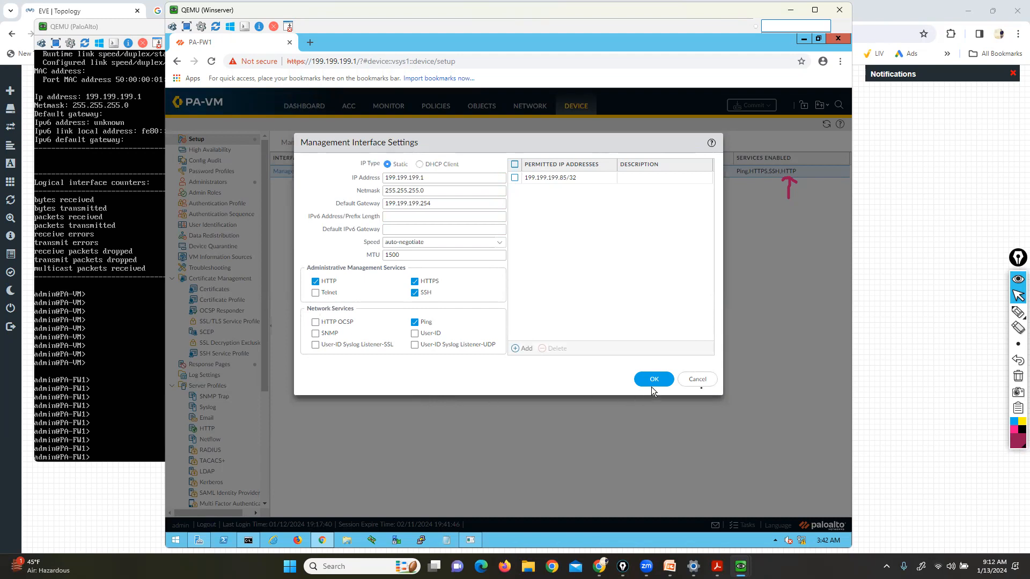
pyautogui.click(701, 382)
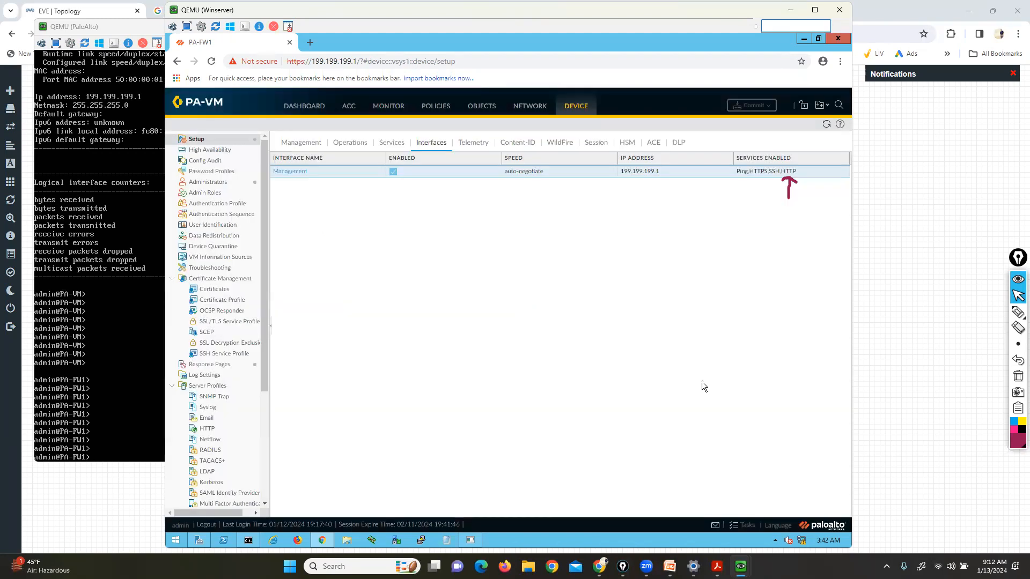
# Enter configure mode and list options for 'set deviceconfig system service' in the PA-FW1 console
pyautogui.click(73, 303)
pyautogui.press('Return')
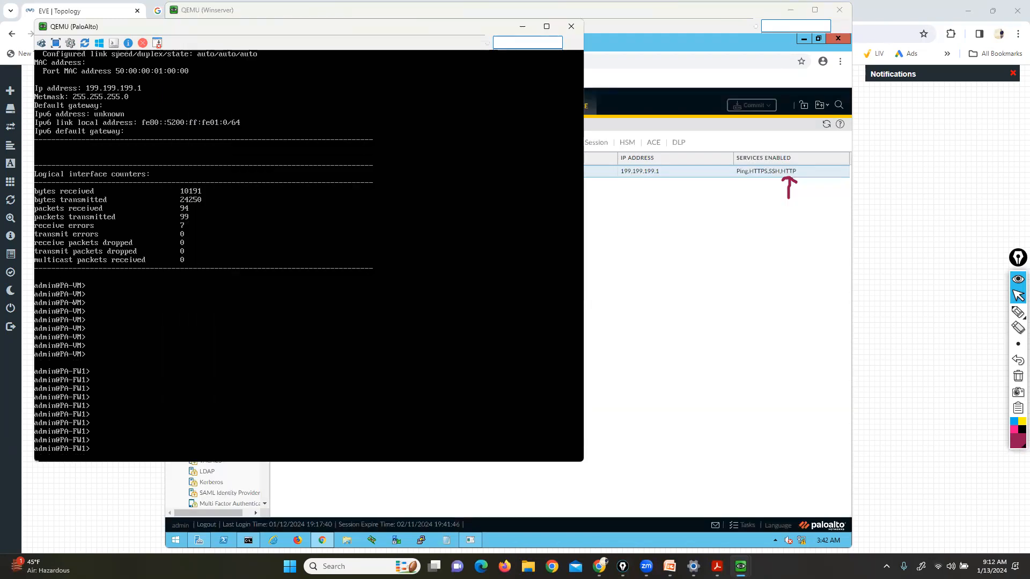
pyautogui.press('Return')
pyautogui.press('Return')
pyautogui.write('configure')
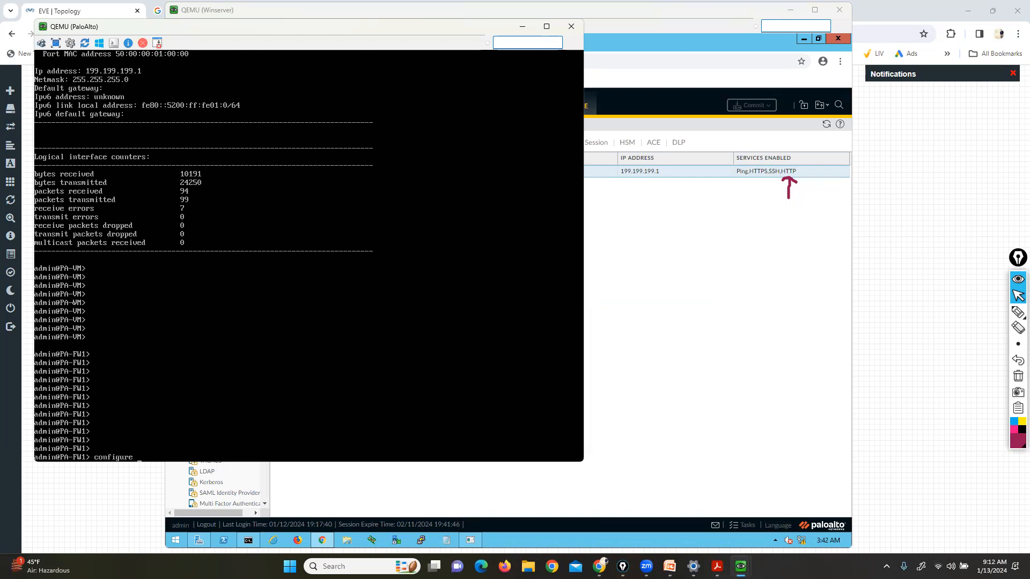
pyautogui.press('Return')
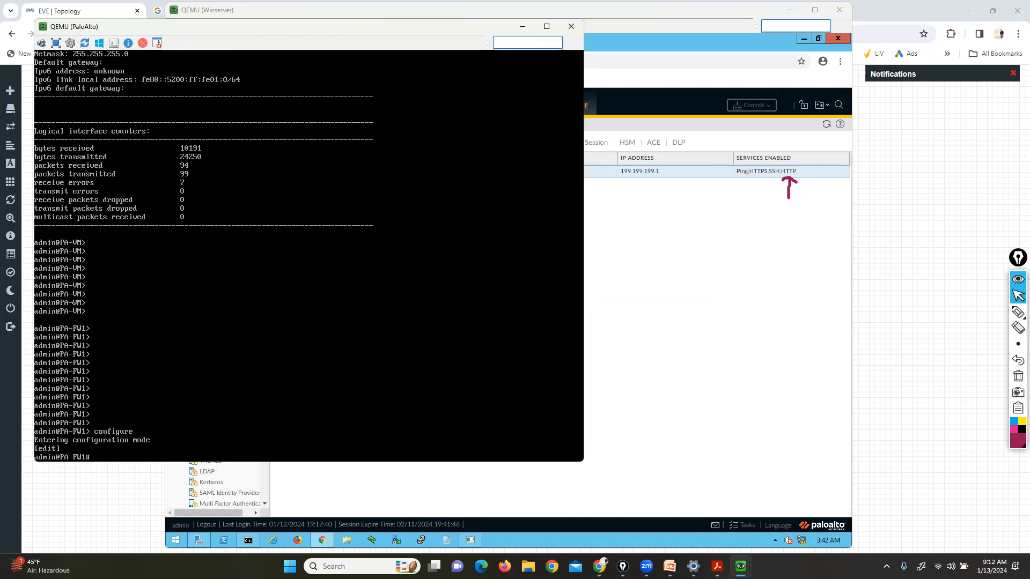
pyautogui.write('set device')
pyautogui.press('Tab')
pyautogui.write('system service')
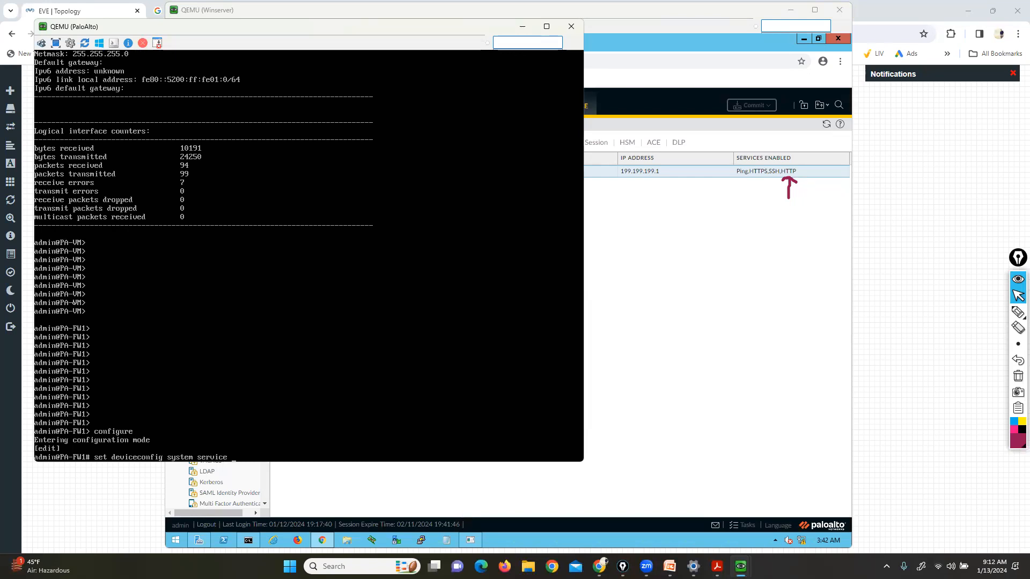
pyautogui.press('?')
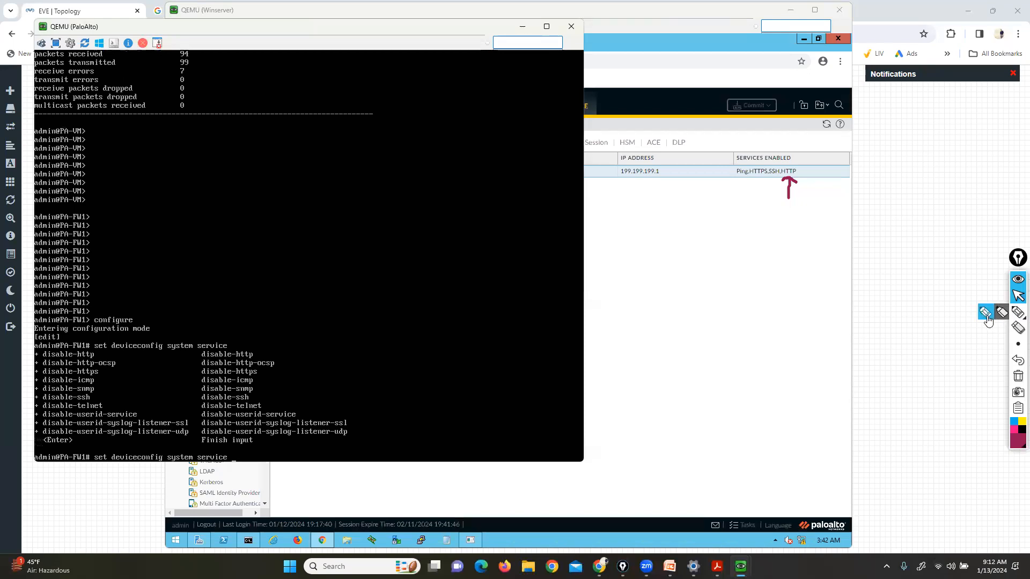
# Highlight the disable options list and the disable-telnet option, then clear the marks
pyautogui.click(1018, 312)
pyautogui.moveTo(232, 343)
pyautogui.mouseDown()
pyautogui.moveTo(211, 344)
pyautogui.moveTo(192, 446)
pyautogui.moveTo(349, 452)
pyautogui.moveTo(347, 349)
pyautogui.moveTo(233, 339)
pyautogui.mouseUp()
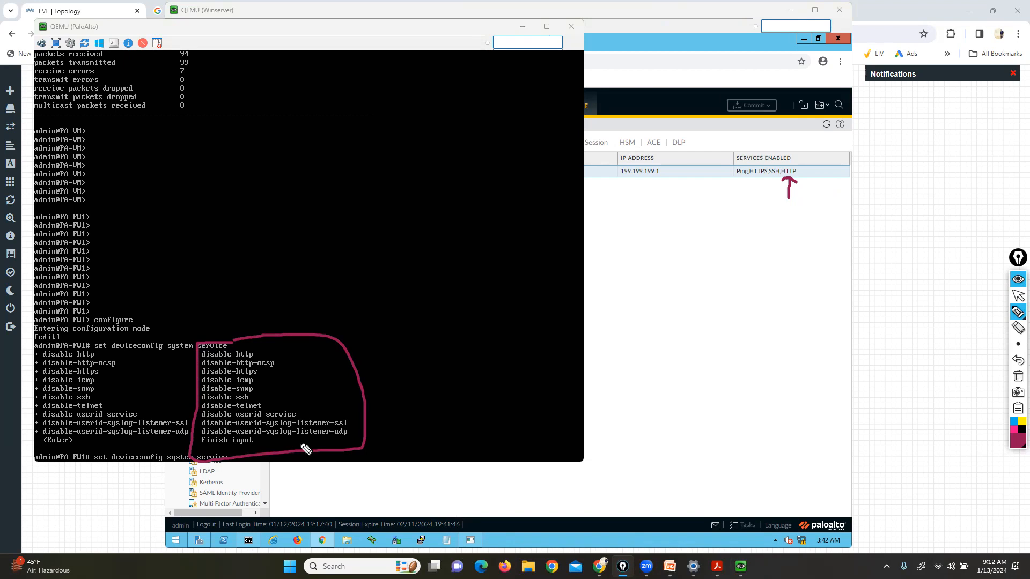
pyautogui.moveTo(262, 403); pyautogui.dragTo(275, 410)
pyautogui.click(1018, 376)
pyautogui.click(1018, 296)
# Set disable-telnet to no so Telnet is enabled on the management interface
pyautogui.write('di')
pyautogui.press('Tab')
pyautogui.write('t')
pyautogui.press('Tab')
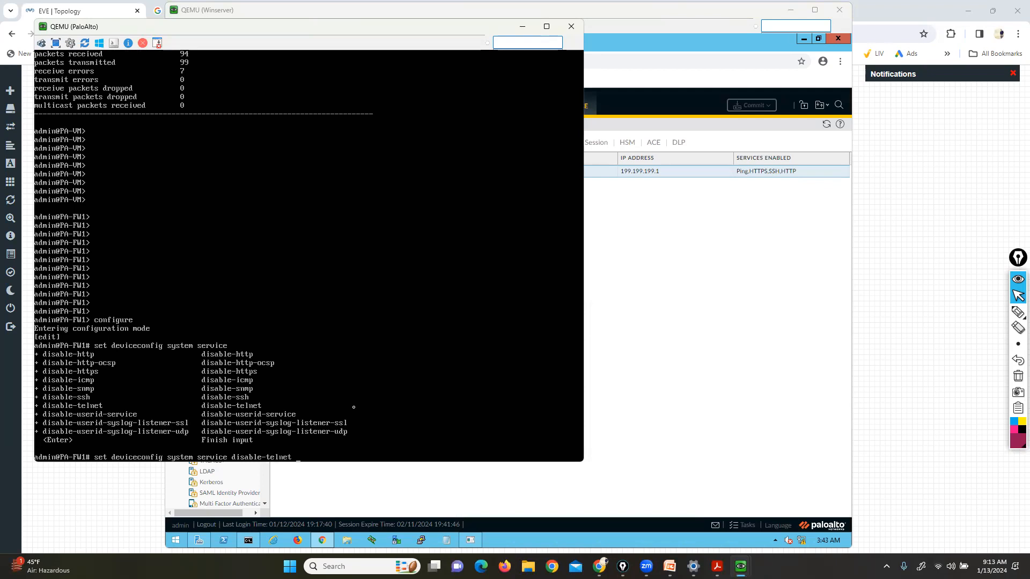
pyautogui.write('no')
pyautogui.press('Return')
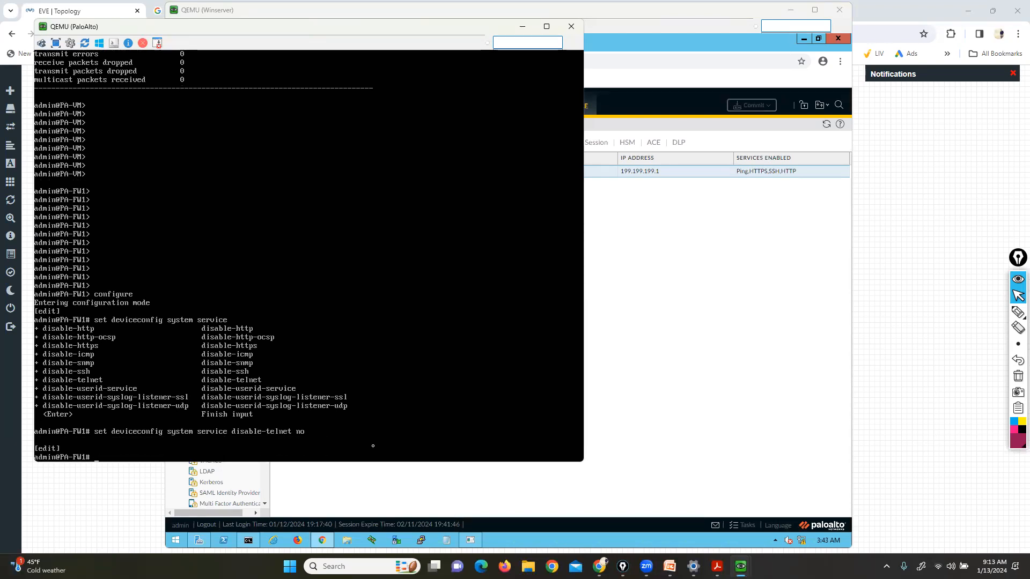
# Run commit and watch the job progress while checking services in the web interface
pyautogui.write('commit')
pyautogui.press('Return')
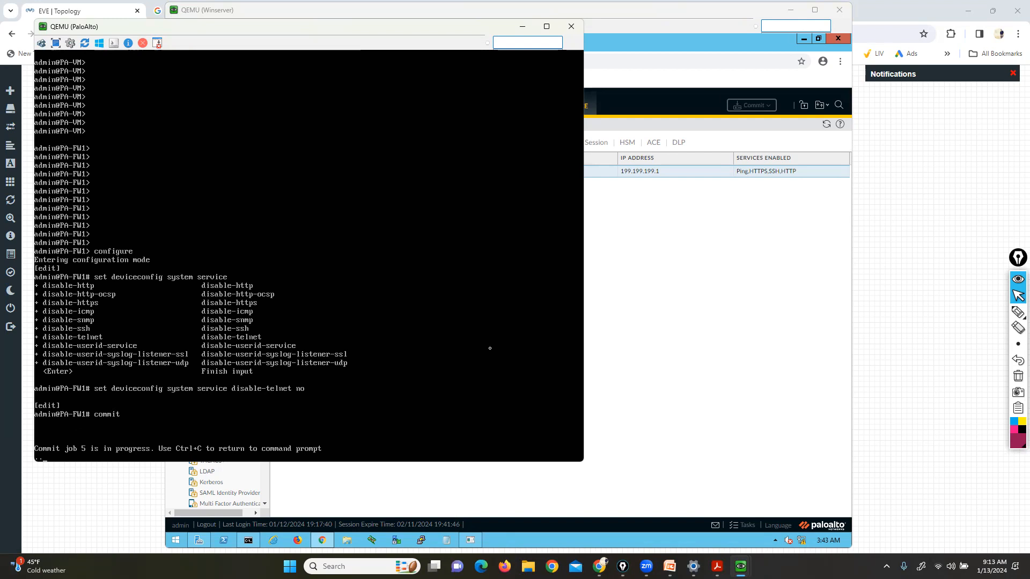
pyautogui.click(717, 202)
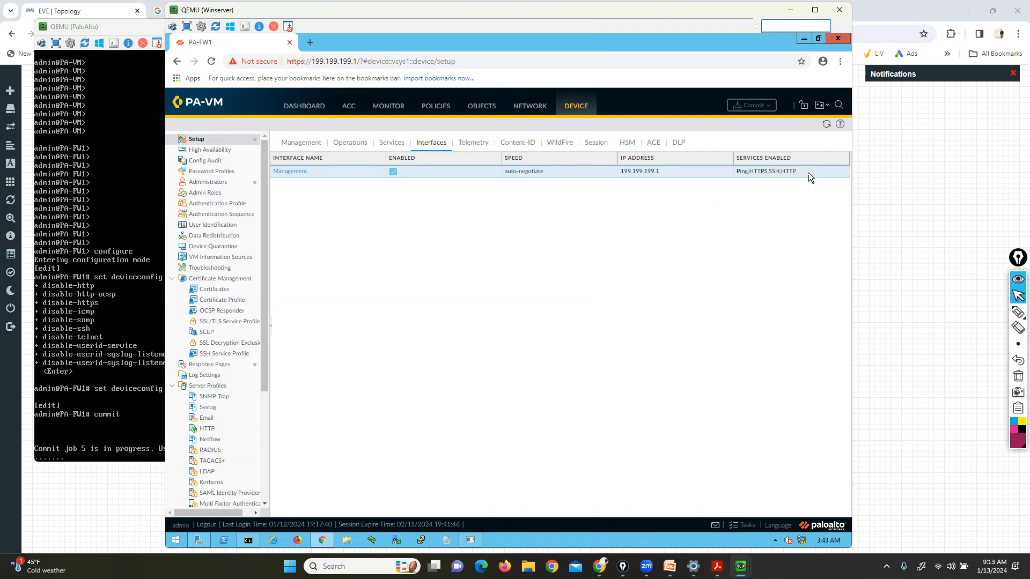
pyautogui.click(110, 288)
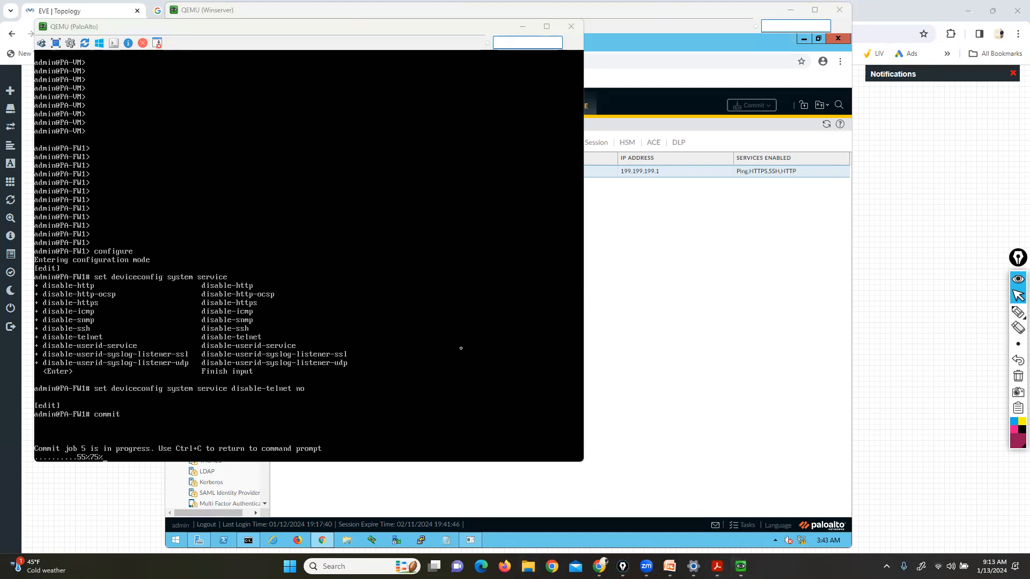
# Open File Explorer and go to the New Volume (D:) drive
pyautogui.press('super+e')
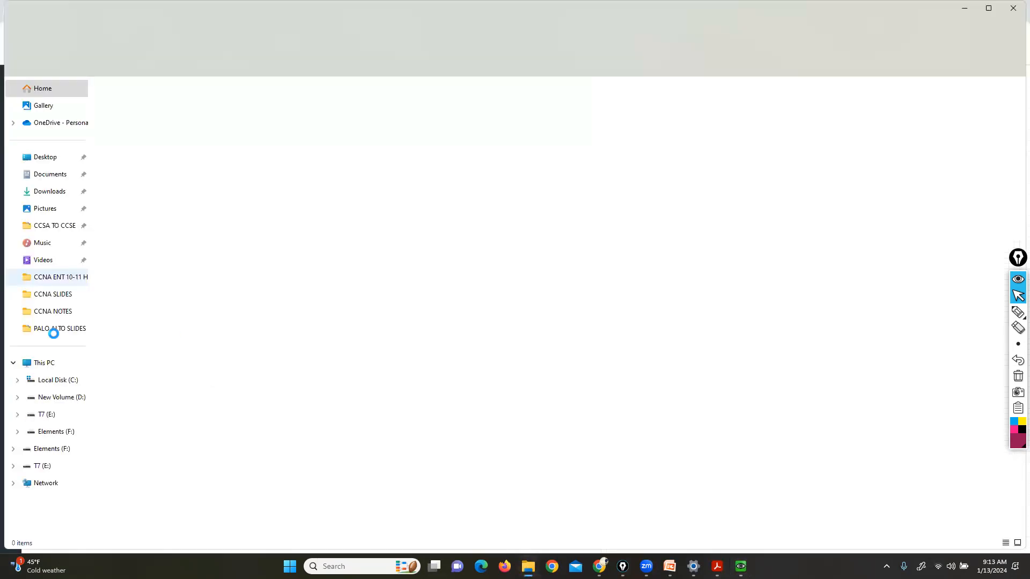
pyautogui.click(47, 369)
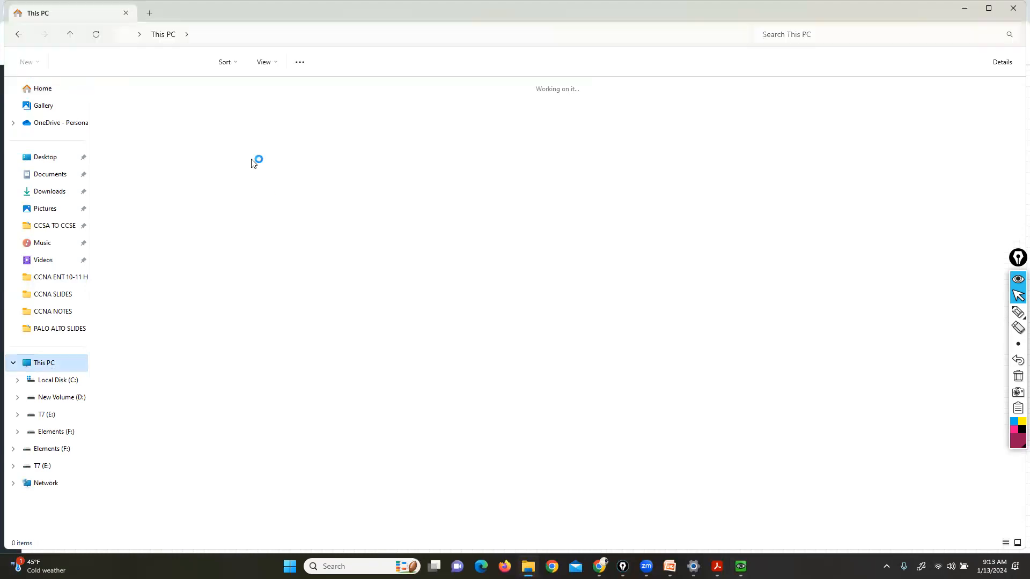
pyautogui.click(287, 106)
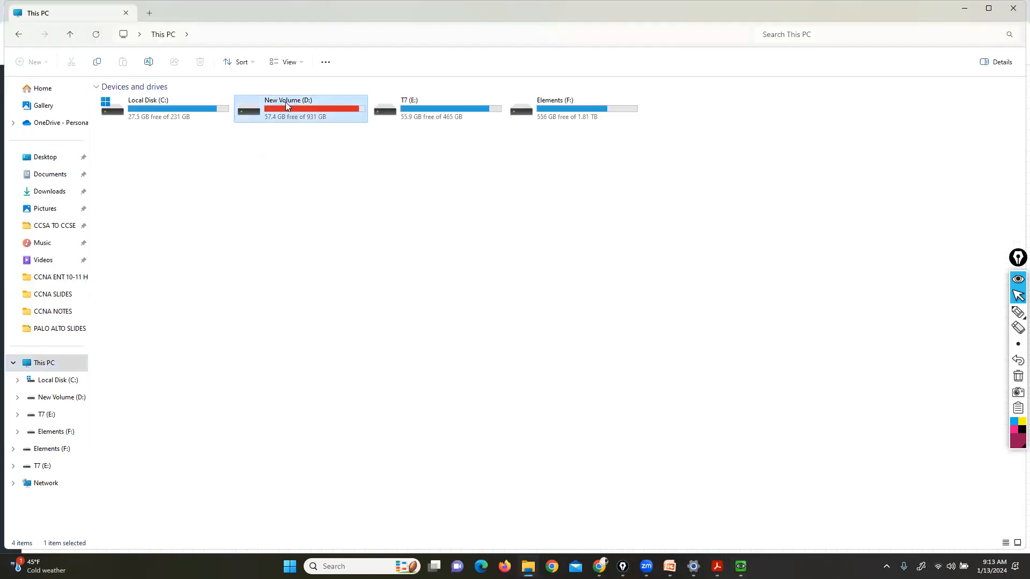
pyautogui.doubleClick(286, 106)
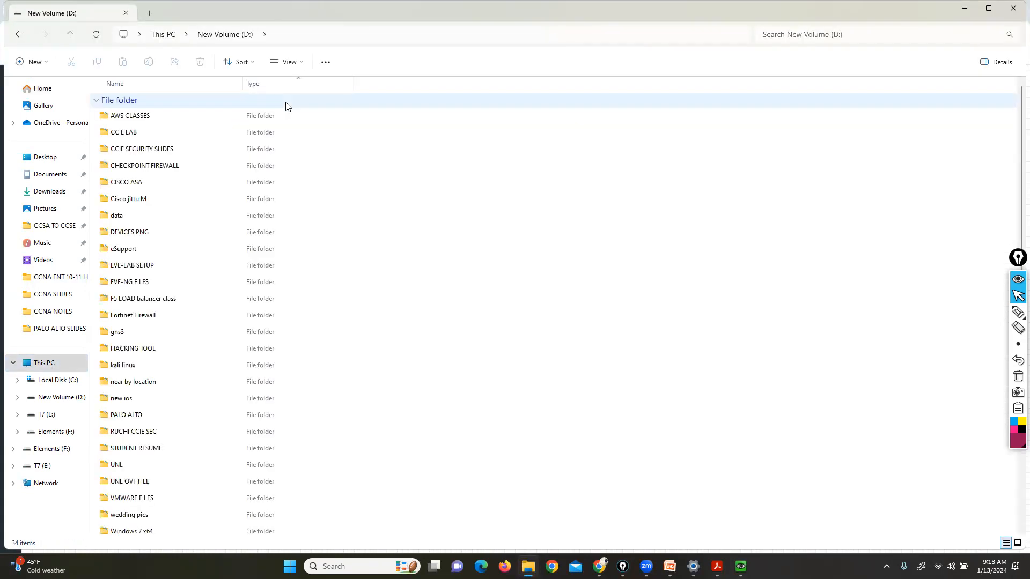
# Go into PALO ALTO > PALO ALTO SLIDES and bring up actions for PaloAlto_Lab_Part 1
pyautogui.press('Down')
pyautogui.press('Down')
pyautogui.press('Down')
pyautogui.press('Down')
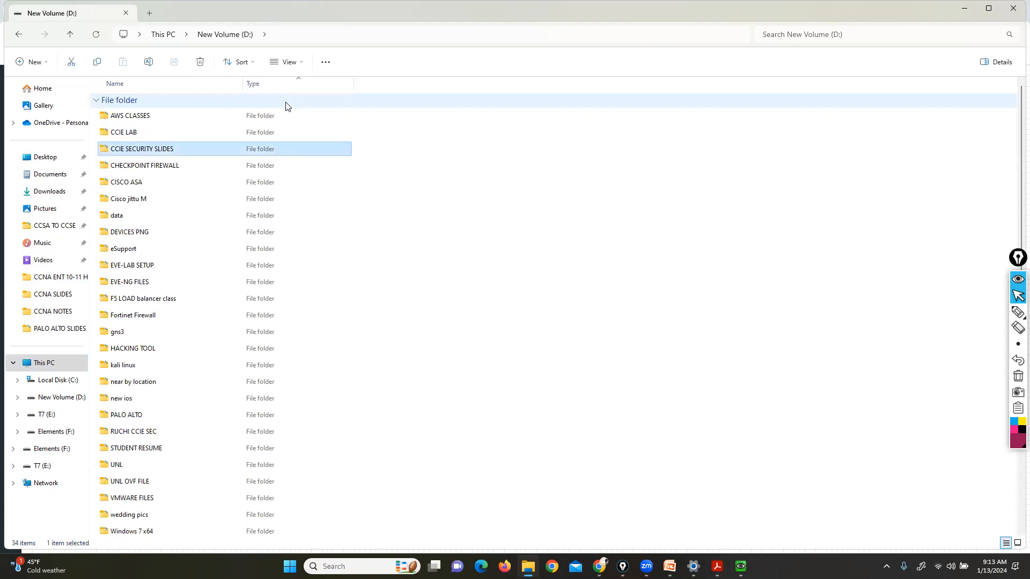
pyautogui.press('Down')
pyautogui.press('Down')
pyautogui.press('Down')
pyautogui.press('Down')
pyautogui.press('Down')
pyautogui.press('Down')
pyautogui.press('Down')
pyautogui.press('Down')
pyautogui.press('Down')
pyautogui.press('Down')
pyautogui.press('Down')
pyautogui.press('Down')
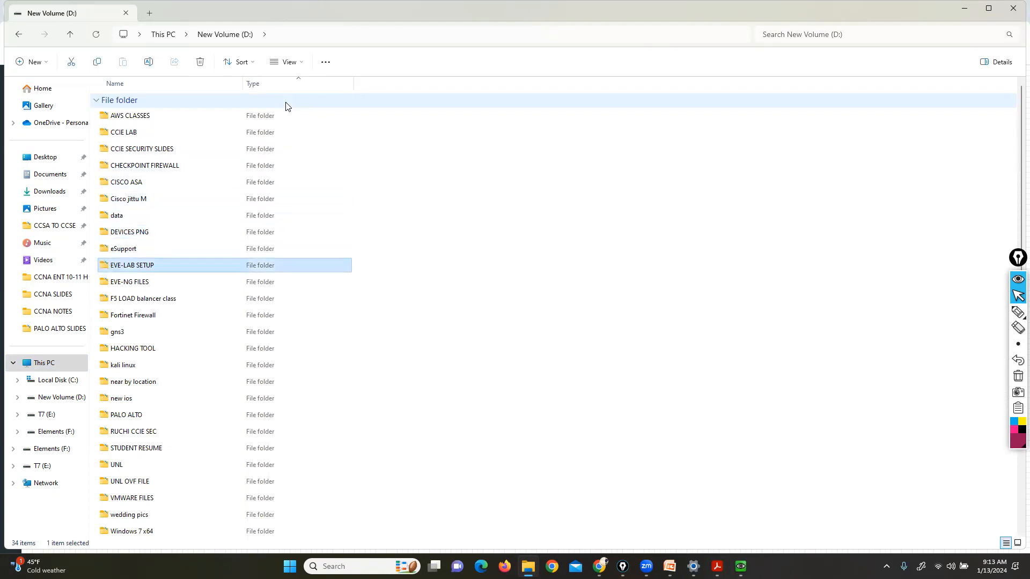
pyautogui.press('Down')
pyautogui.press('Down')
pyautogui.press('Up')
pyautogui.press('Up')
pyautogui.press('Return')
pyautogui.press('Down')
pyautogui.press('Down')
pyautogui.press('Down')
pyautogui.press('Down')
pyautogui.press('Down')
pyautogui.press('Down')
pyautogui.press('Down')
pyautogui.press('Down')
pyautogui.press('Down')
pyautogui.press('Down')
pyautogui.press('Down')
pyautogui.press('Down')
pyautogui.press('Down')
pyautogui.press('Down')
pyautogui.press('Down')
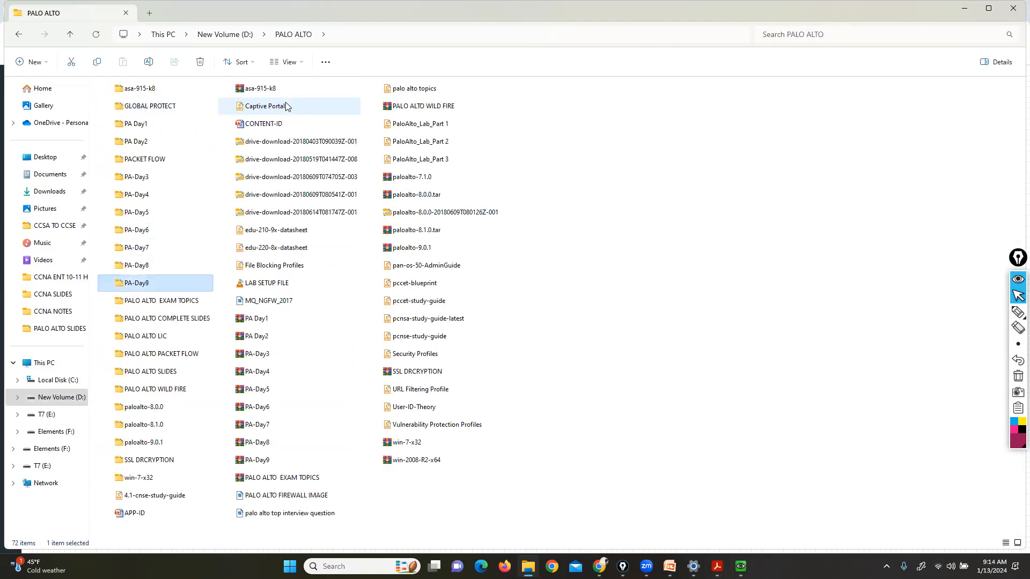
pyautogui.press('Return')
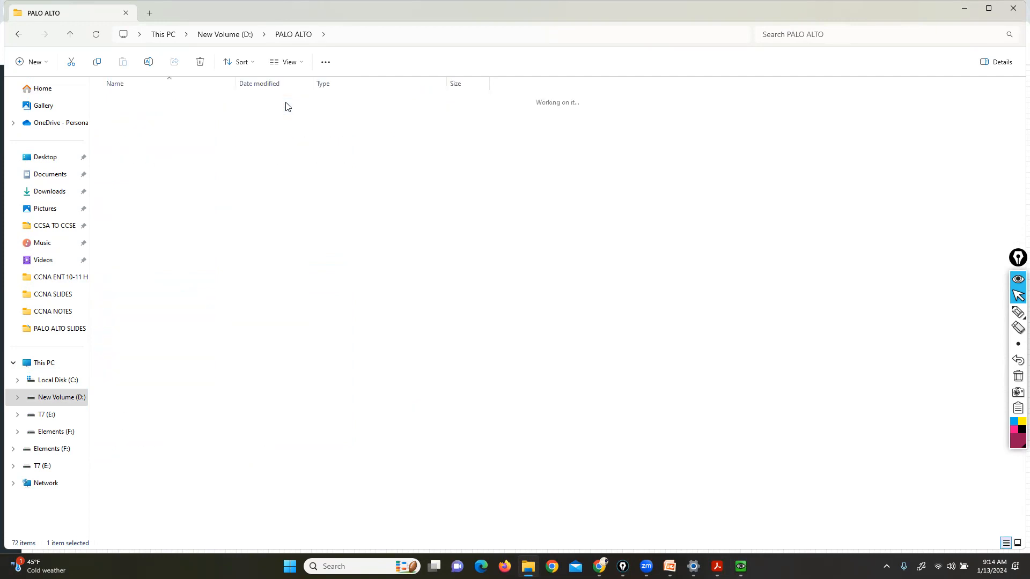
pyautogui.press('Down')
pyautogui.press('Down')
pyautogui.press('Down')
pyautogui.press('Down')
pyautogui.press('Down')
pyautogui.press('Down')
pyautogui.press('Down')
pyautogui.press('Down')
pyautogui.press('Down')
pyautogui.press('Down')
pyautogui.press('Down')
pyautogui.press('Down')
pyautogui.press('Down')
pyautogui.press('Down')
pyautogui.press('Down')
pyautogui.press('Down')
pyautogui.press('Up')
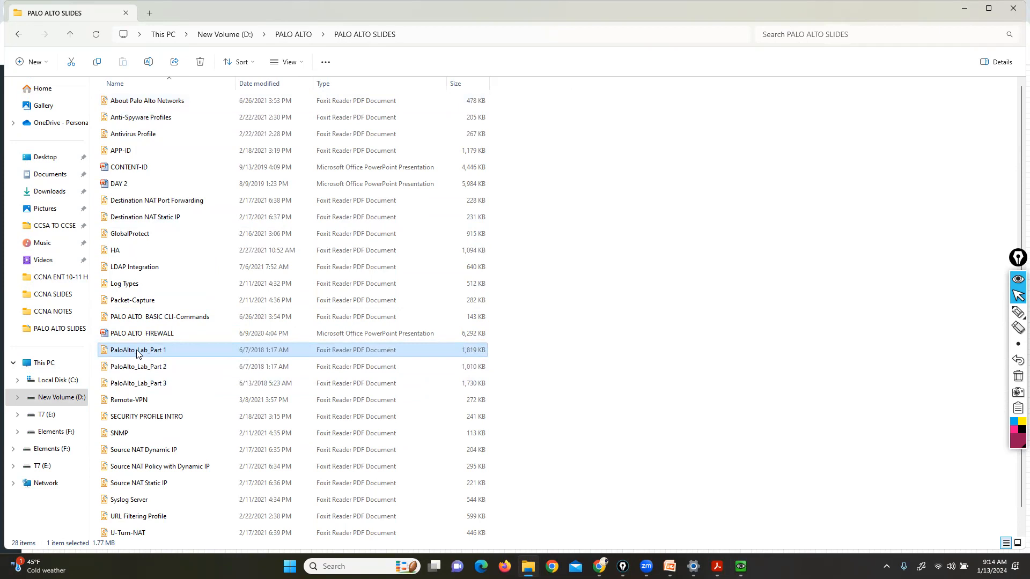
pyautogui.rightClick(137, 354)
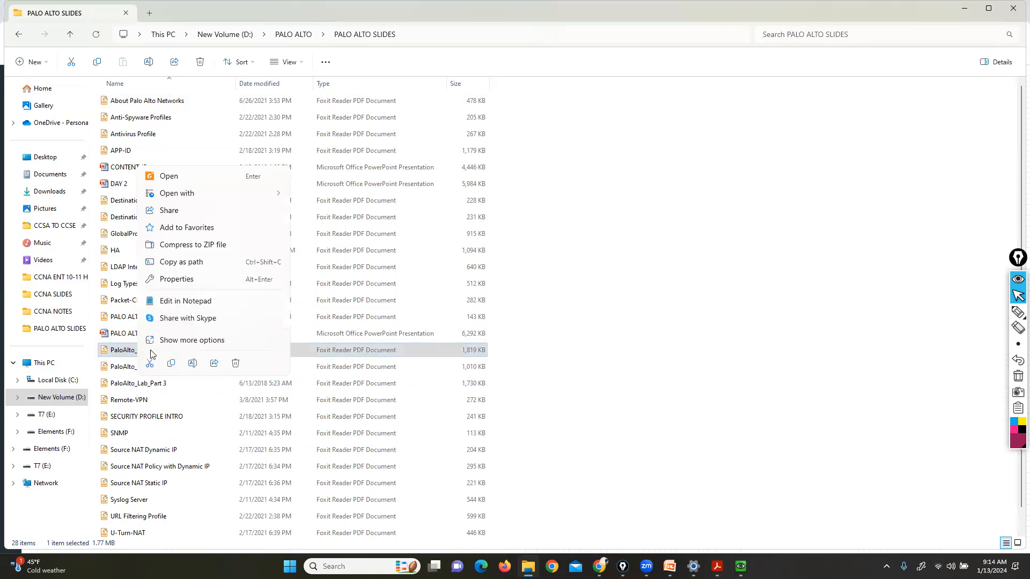
# Open PaloAlto_Lab_Part 1 in Adobe Acrobat, hide the tools panel, review the CLI commands page, then minimize it
pyautogui.moveTo(262, 195)
pyautogui.click(325, 201)
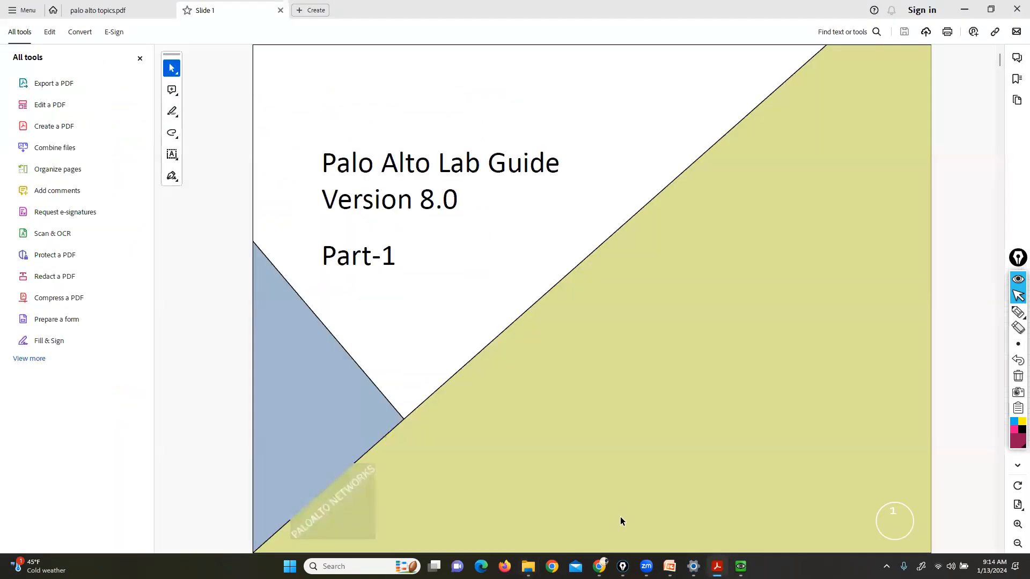
pyautogui.click(140, 58)
pyautogui.scroll(-10, 463, 273)
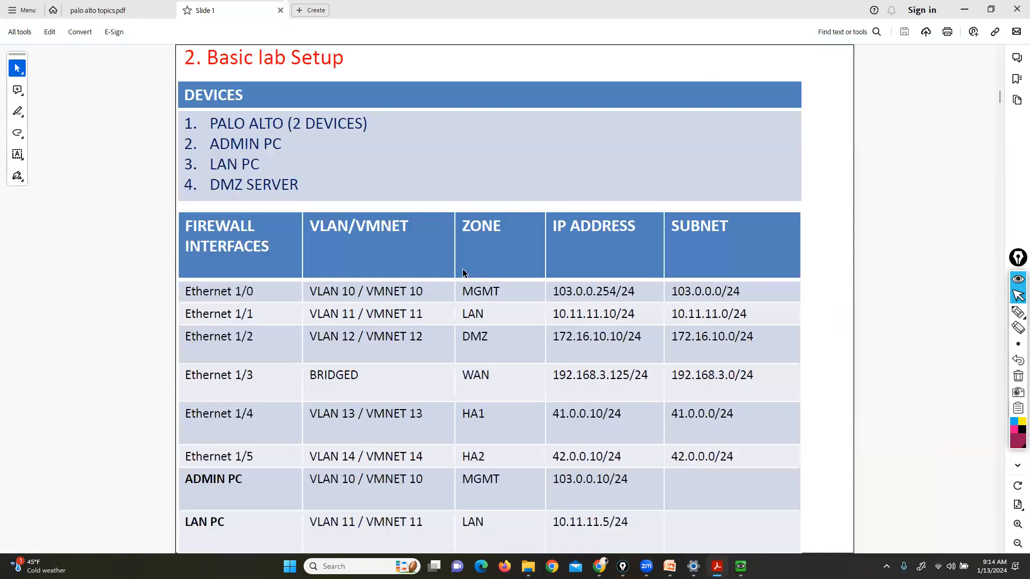
pyautogui.scroll(3, 462, 269)
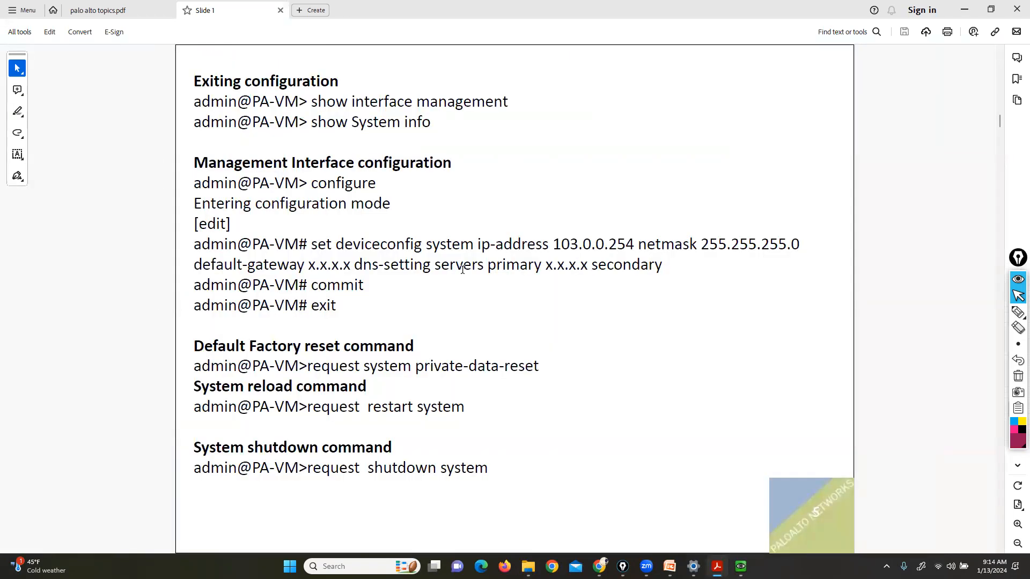
pyautogui.click(965, 10)
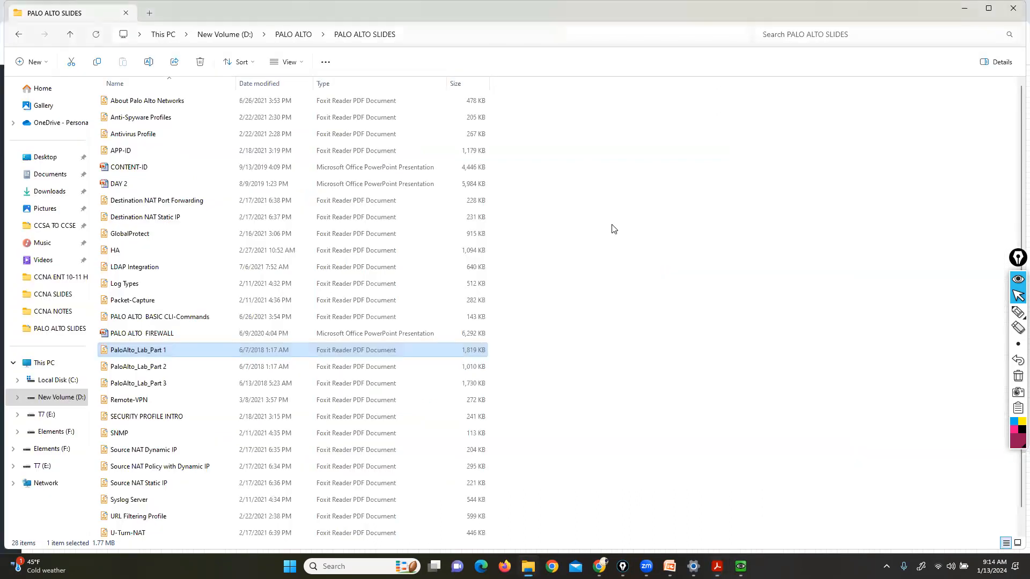
# Return to the PA-VM web interface and refresh the interfaces table
pyautogui.click(965, 9)
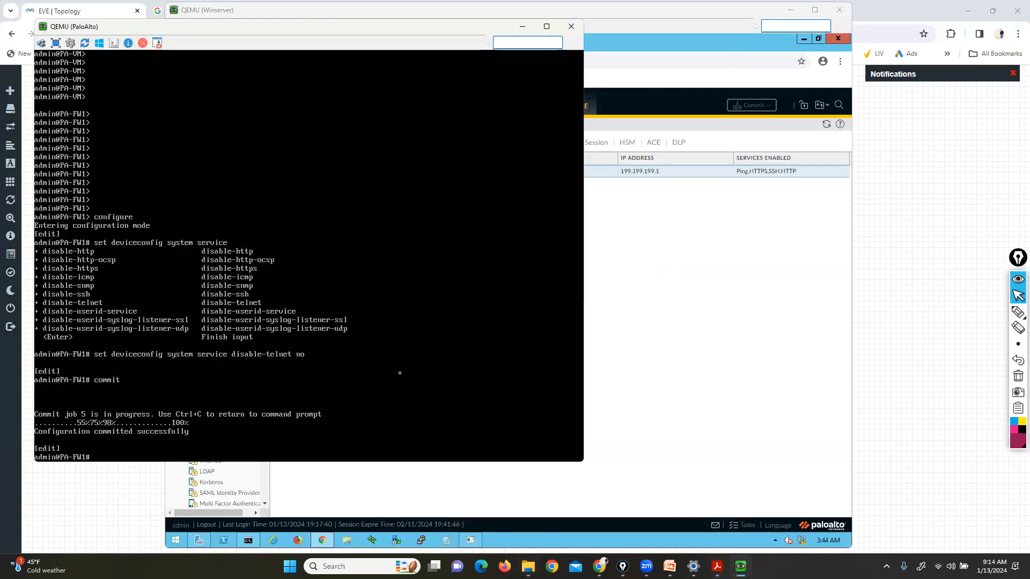
pyautogui.click(819, 124)
pyautogui.click(827, 124)
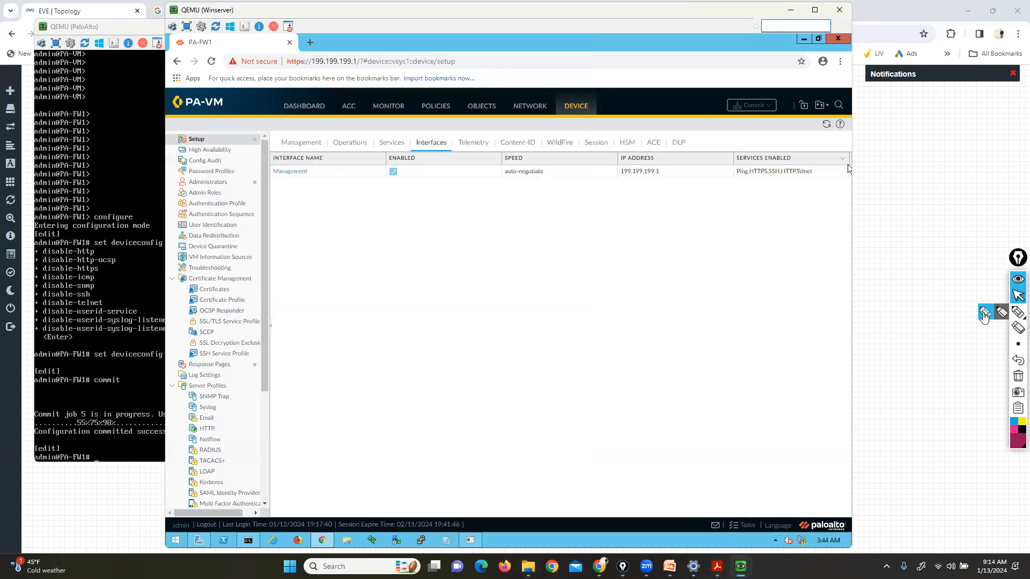
# Circle Telnet among the enabled management services, clear the mark, and bring the guide back
pyautogui.click(1018, 312)
pyautogui.moveTo(792, 180)
pyautogui.mouseDown()
pyautogui.moveTo(813, 179)
pyautogui.moveTo(817, 166)
pyautogui.moveTo(796, 165)
pyautogui.mouseUp()
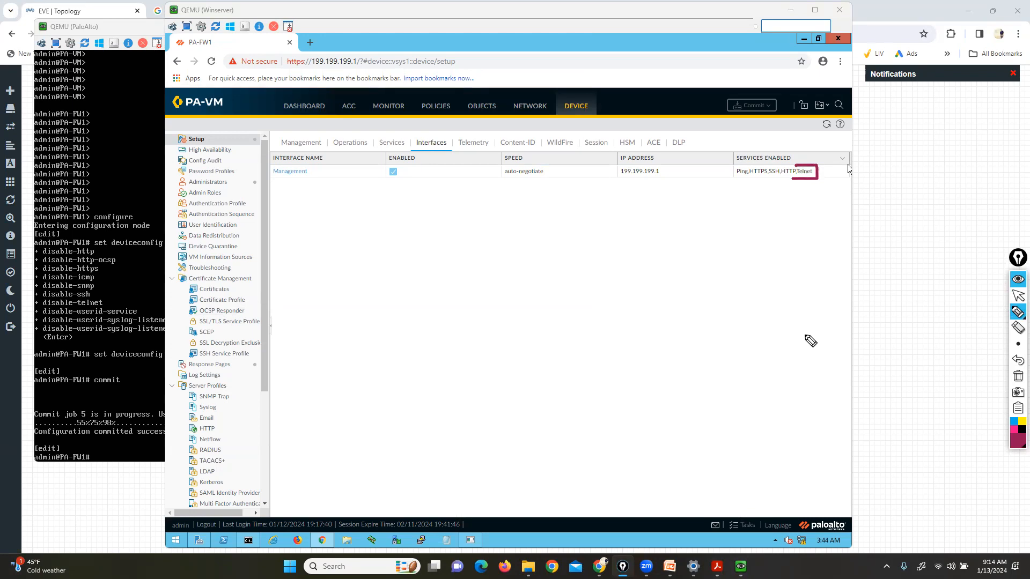
pyautogui.click(1018, 376)
pyautogui.click(1018, 296)
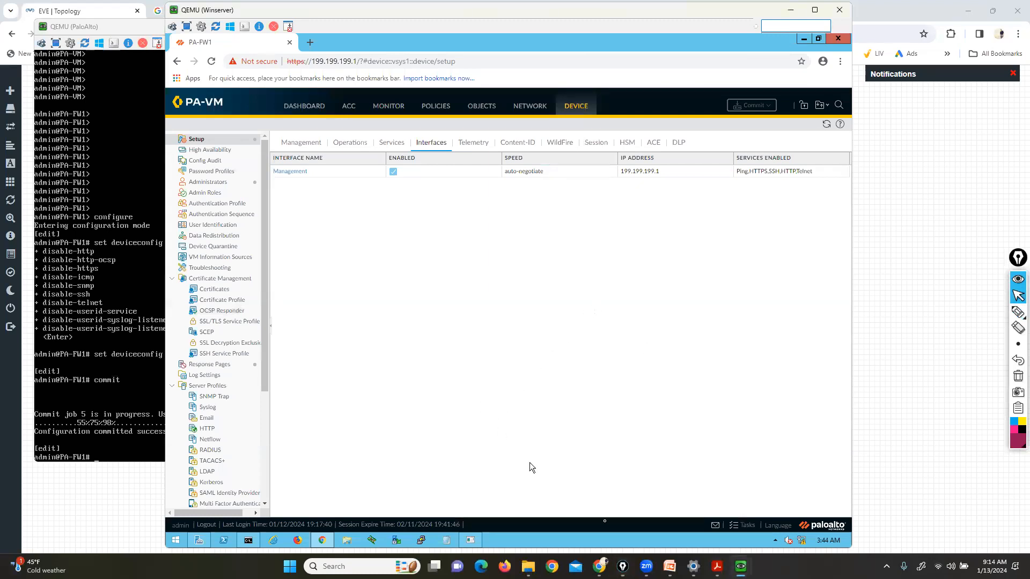
pyautogui.moveTo(717, 566)
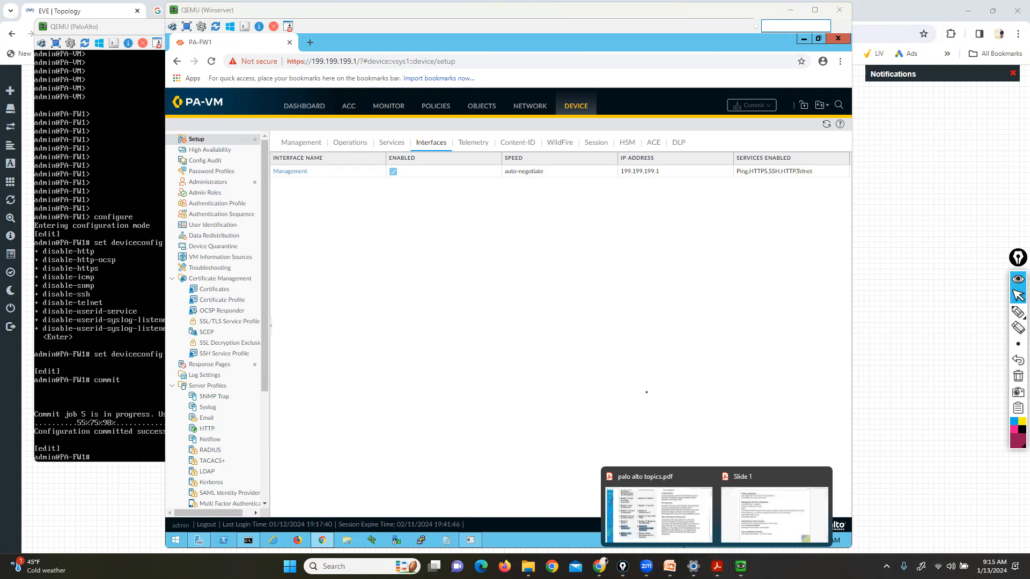
pyautogui.click(771, 515)
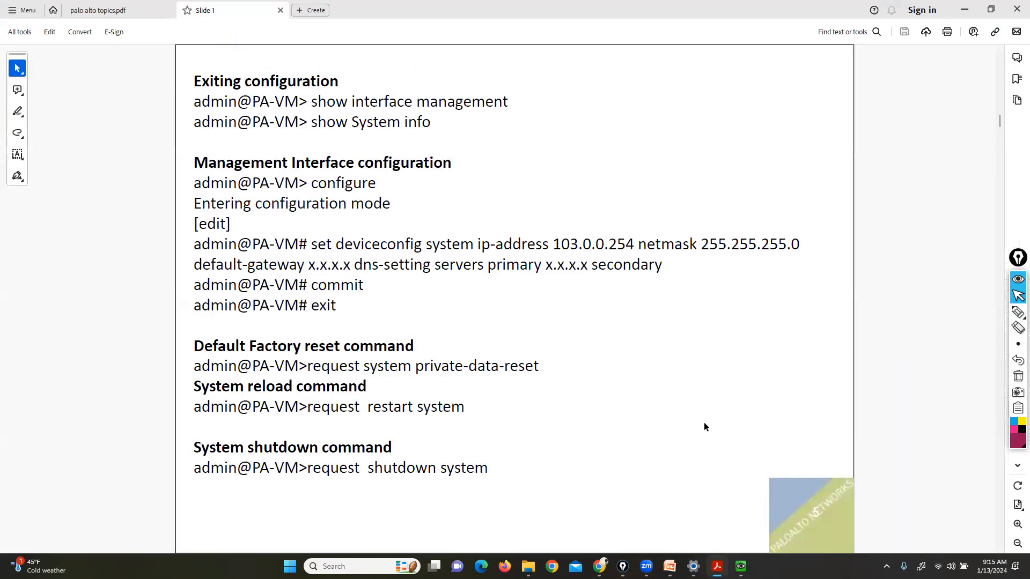
# Draw pen brackets around the set deviceconfig system ip-address line and the Default Factory reset heading
pyautogui.click(1018, 311)
pyautogui.moveTo(790, 232)
pyautogui.mouseDown()
pyautogui.moveTo(800, 232)
pyautogui.moveTo(804, 253)
pyautogui.mouseUp()
pyautogui.moveTo(316, 231)
pyautogui.mouseDown()
pyautogui.moveTo(294, 230)
pyautogui.moveTo(294, 255)
pyautogui.mouseUp()
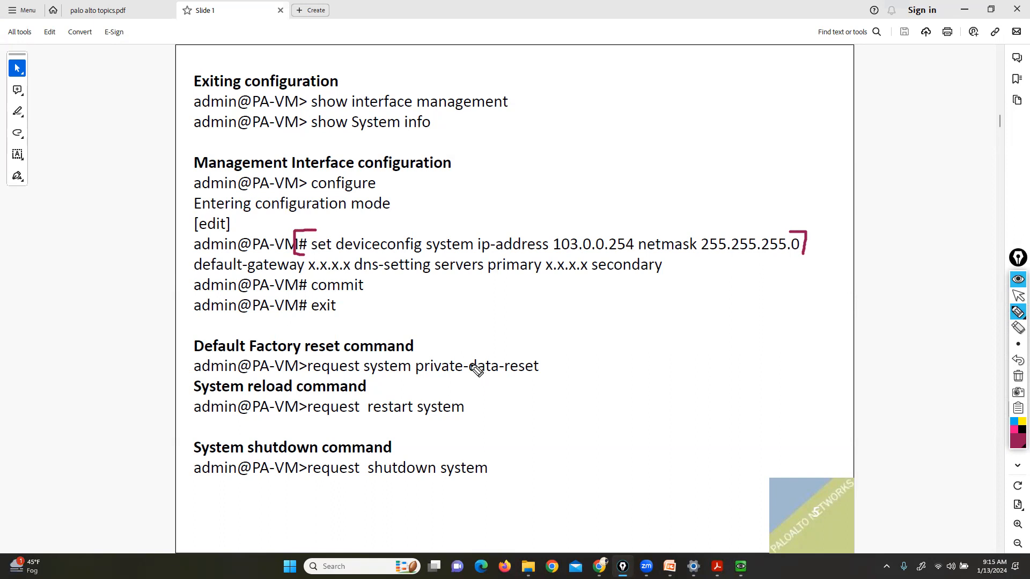
pyautogui.moveTo(204, 332)
pyautogui.mouseDown()
pyautogui.moveTo(178, 332)
pyautogui.moveTo(167, 354)
pyautogui.moveTo(186, 365)
pyautogui.mouseUp()
pyautogui.moveTo(331, 336)
pyautogui.mouseDown()
pyautogui.moveTo(420, 336)
pyautogui.moveTo(410, 358)
pyautogui.mouseUp()
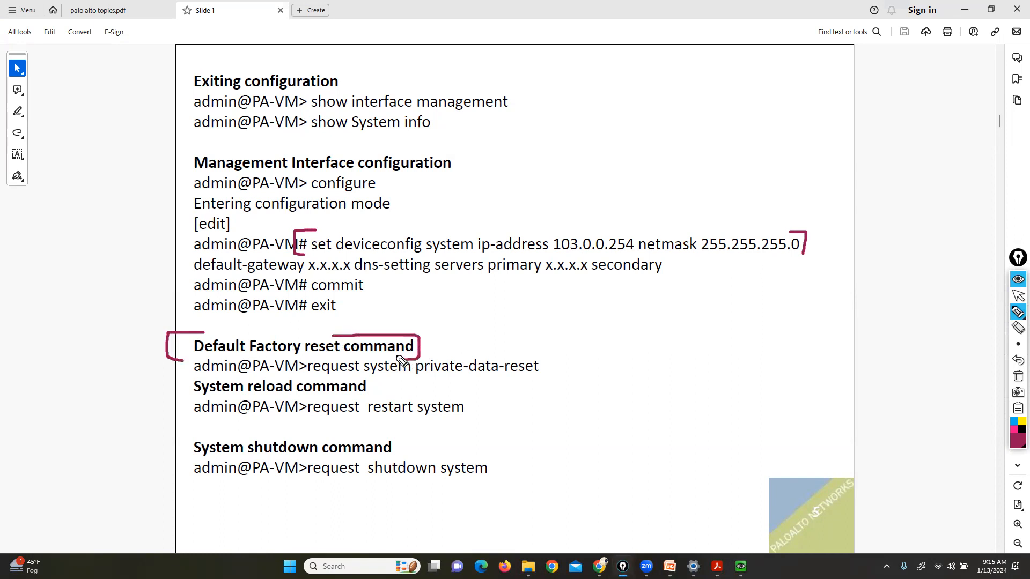
# Bring the PaloAlto console forward and exit configuration mode
pyautogui.click(1018, 296)
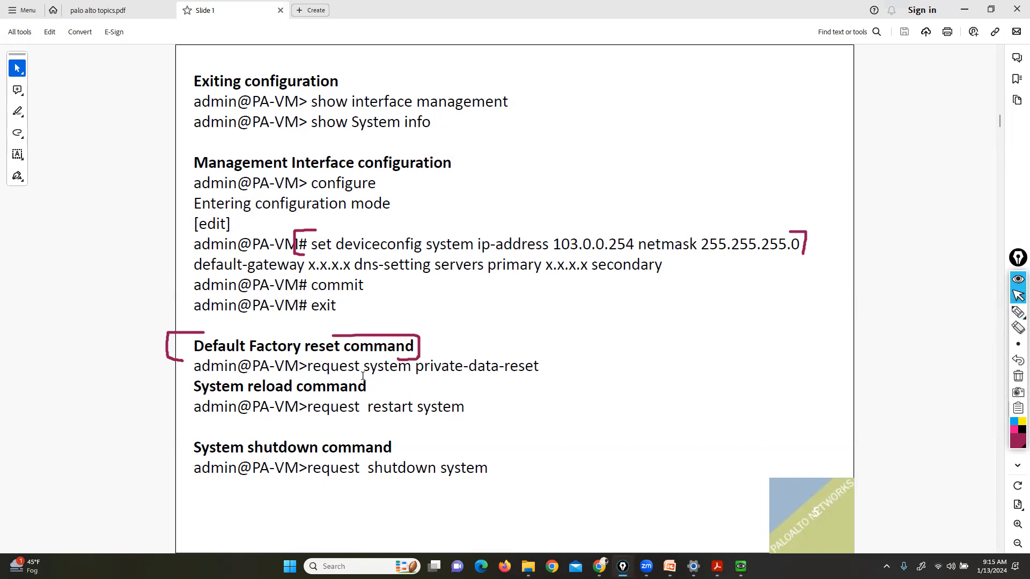
pyautogui.moveTo(718, 566)
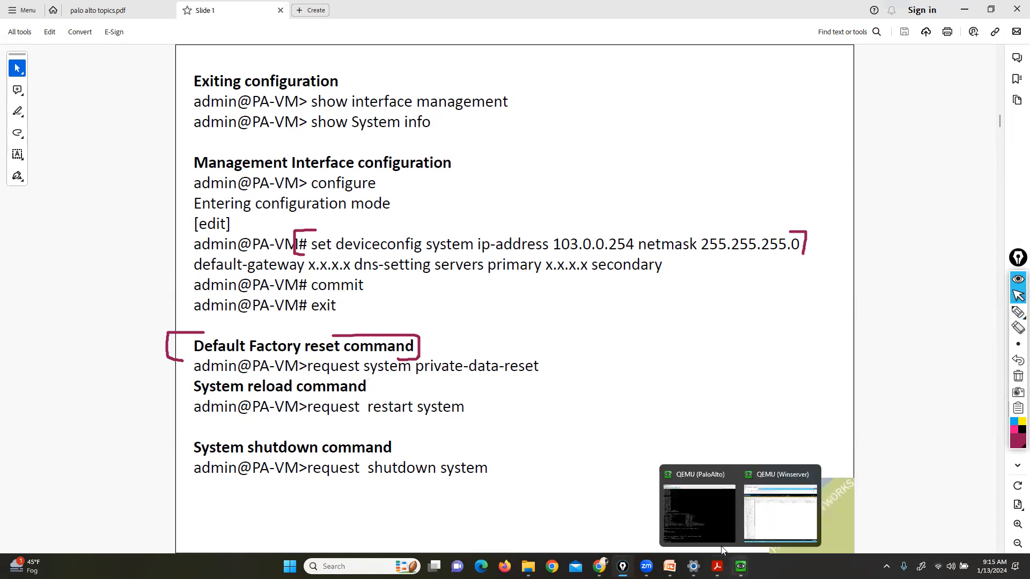
pyautogui.click(658, 512)
pyautogui.moveTo(136, 31); pyautogui.dragTo(571, 30)
pyautogui.write('exit')
pyautogui.press('Return')
pyautogui.press('Return')
pyautogui.press('Return')
pyautogui.press('Return')
# Type and edit request system private-data-reset, then restart system, ending on request shutdown system
pyautogui.write('request system private-data-reset')
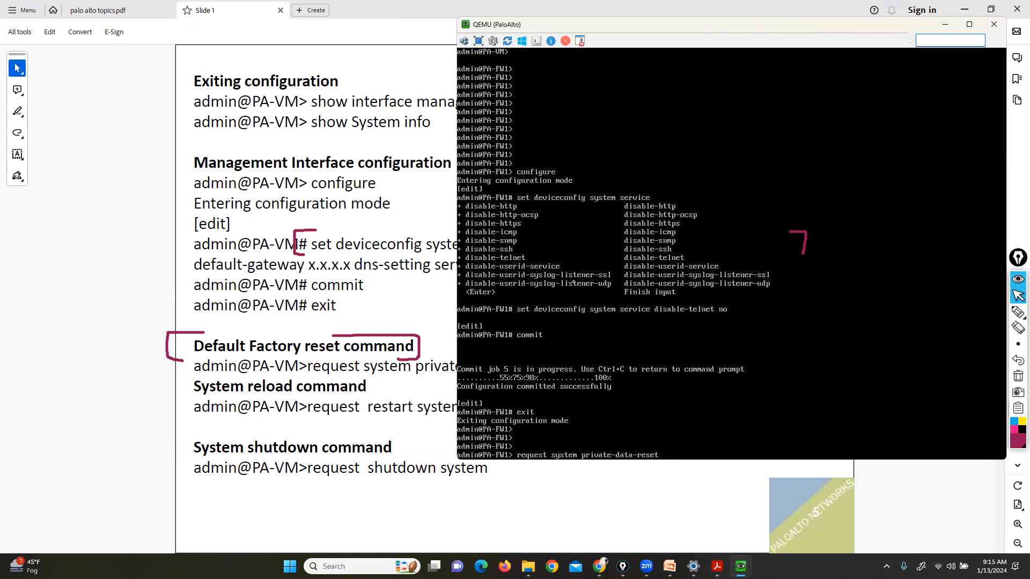
pyautogui.press('BackSpace')
pyautogui.press('BackSpace')
pyautogui.press('BackSpace')
pyautogui.press('BackSpace')
pyautogui.press('BackSpace')
pyautogui.press('BackSpace')
pyautogui.press('BackSpace')
pyautogui.press('BackSpace')
pyautogui.press('BackSpace')
pyautogui.press('BackSpace')
pyautogui.press('BackSpace')
pyautogui.press('BackSpace')
pyautogui.press('BackSpace')
pyautogui.press('Tab')
pyautogui.press('BackSpace')
pyautogui.press('BackSpace')
pyautogui.press('BackSpace')
pyautogui.press('BackSpace')
pyautogui.press('BackSpace')
pyautogui.press('BackSpace')
pyautogui.press('BackSpace')
pyautogui.press('BackSpace')
pyautogui.press('BackSpace')
pyautogui.press('BackSpace')
pyautogui.press('BackSpace')
pyautogui.press('BackSpace')
pyautogui.press('BackSpace')
pyautogui.press('BackSpace')
pyautogui.press('BackSpace')
pyautogui.press('BackSpace')
pyautogui.press('BackSpace')
pyautogui.press('BackSpace')
pyautogui.press('BackSpace')
pyautogui.press('BackSpace')
pyautogui.press('BackSpace')
pyautogui.write('restart')
pyautogui.write(' system')
pyautogui.press('BackSpace')
pyautogui.press('BackSpace')
pyautogui.press('BackSpace')
pyautogui.press('BackSpace')
pyautogui.press('BackSpace')
pyautogui.press('BackSpace')
pyautogui.press('BackSpace')
pyautogui.press('BackSpace')
pyautogui.press('BackSpace')
pyautogui.press('BackSpace')
pyautogui.press('BackSpace')
pyautogui.press('BackSpace')
pyautogui.press('BackSpace')
pyautogui.write('shutdown system')
# Mark the shutdown system command and console prompt with the pen, then clear the marks and return to the guide
pyautogui.click(1017, 311)
pyautogui.moveTo(502, 468); pyautogui.dragTo(516, 468)
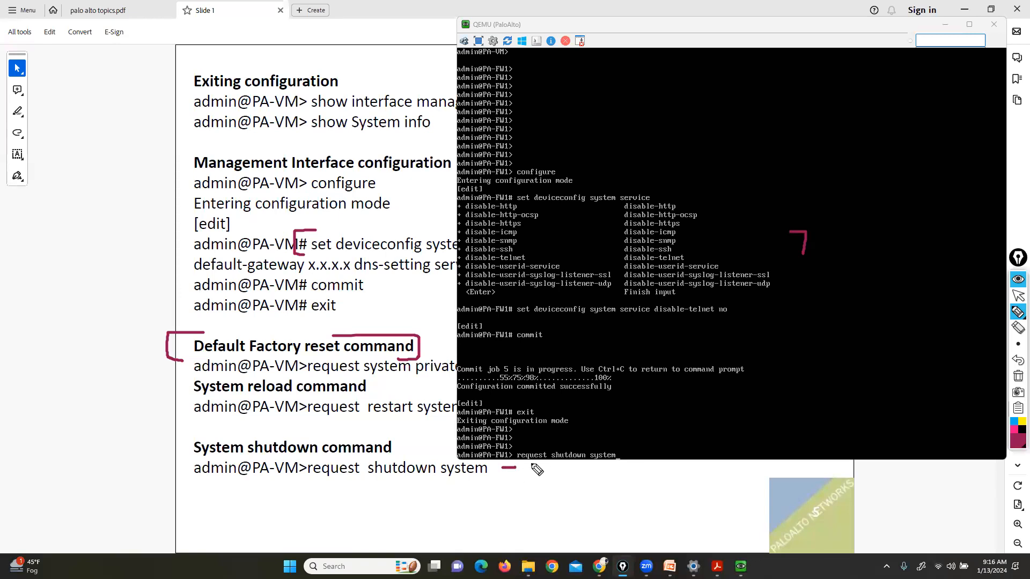
pyautogui.moveTo(520, 449)
pyautogui.mouseDown()
pyautogui.moveTo(518, 468)
pyautogui.moveTo(494, 470)
pyautogui.moveTo(495, 461)
pyautogui.mouseUp()
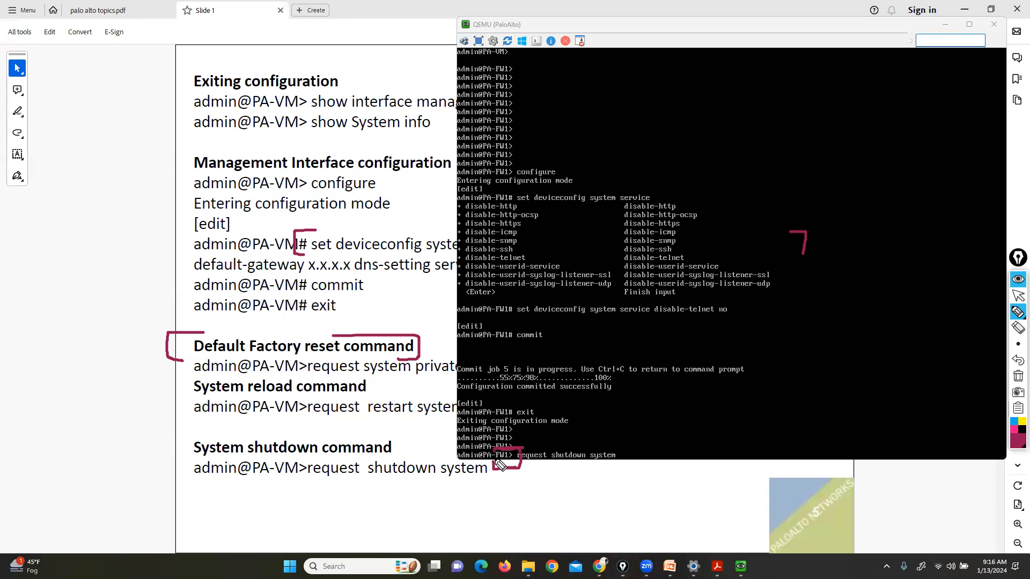
pyautogui.click(1018, 376)
pyautogui.click(1018, 295)
pyautogui.click(86, 336)
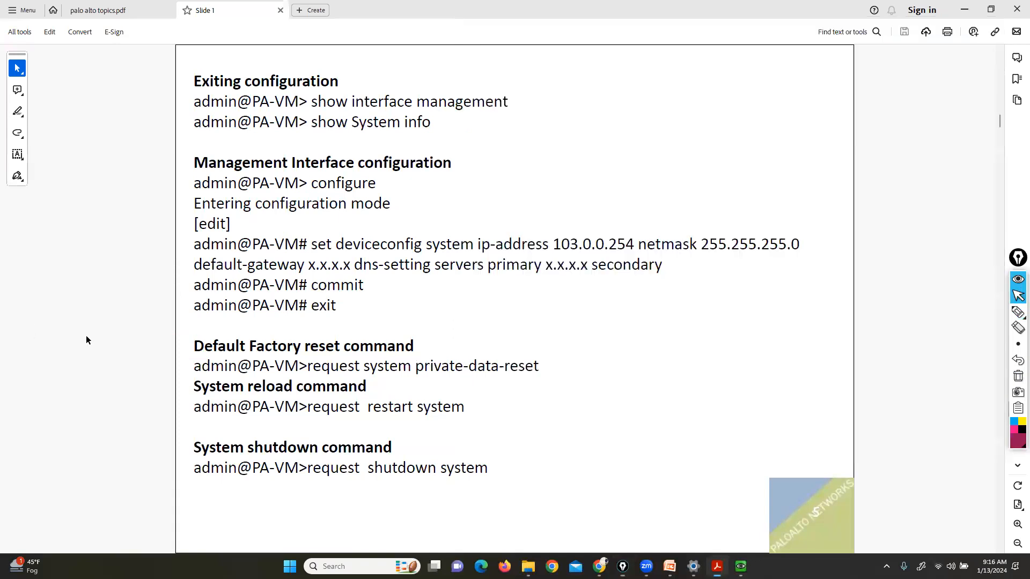
# Scroll the guide to slide 10, '7. Role based access (Admin Profiles & Admin Accounts)'
pyautogui.scroll(-2, 86, 336)
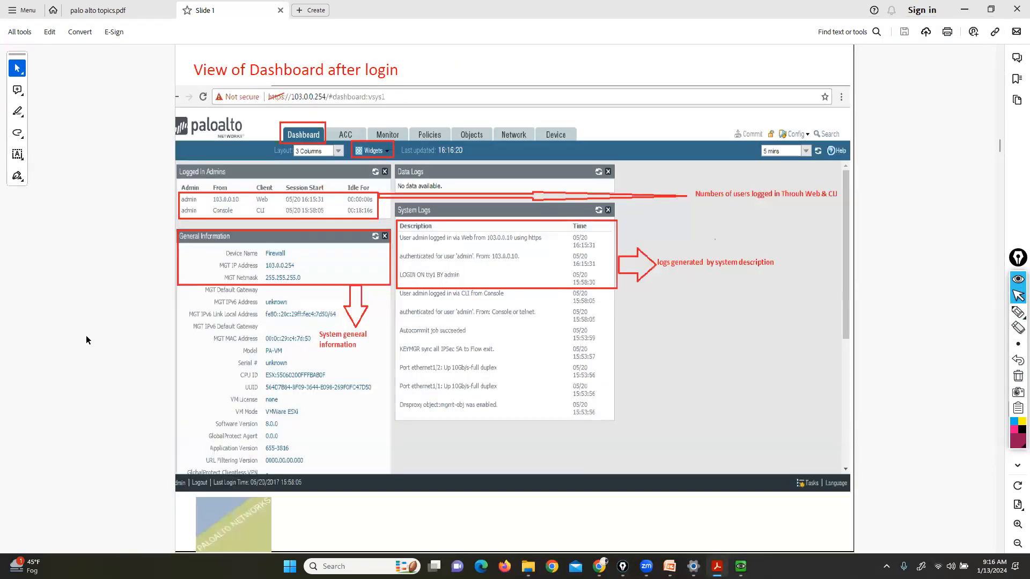
pyautogui.scroll(-2, 86, 336)
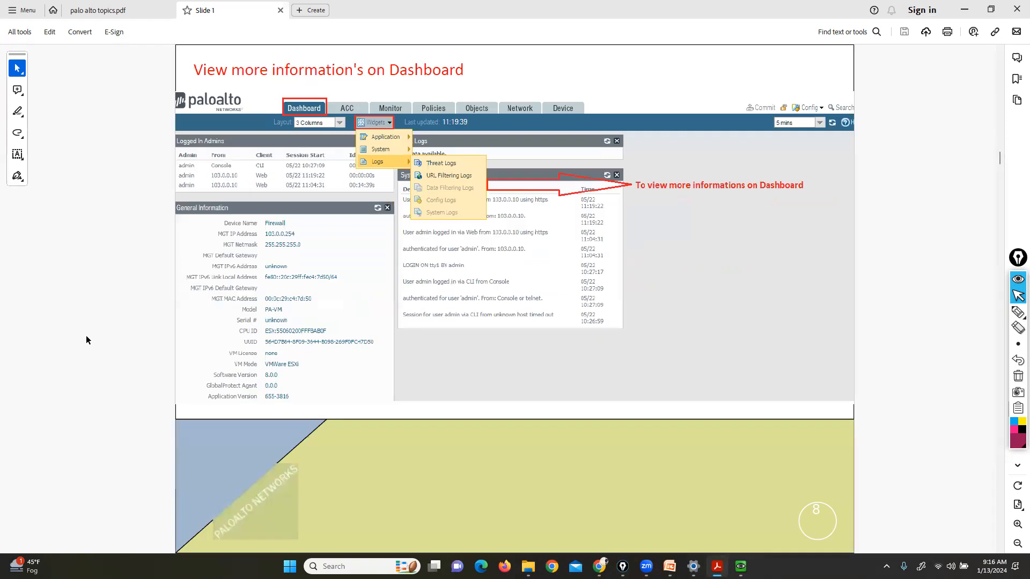
pyautogui.scroll(-1, 86, 336)
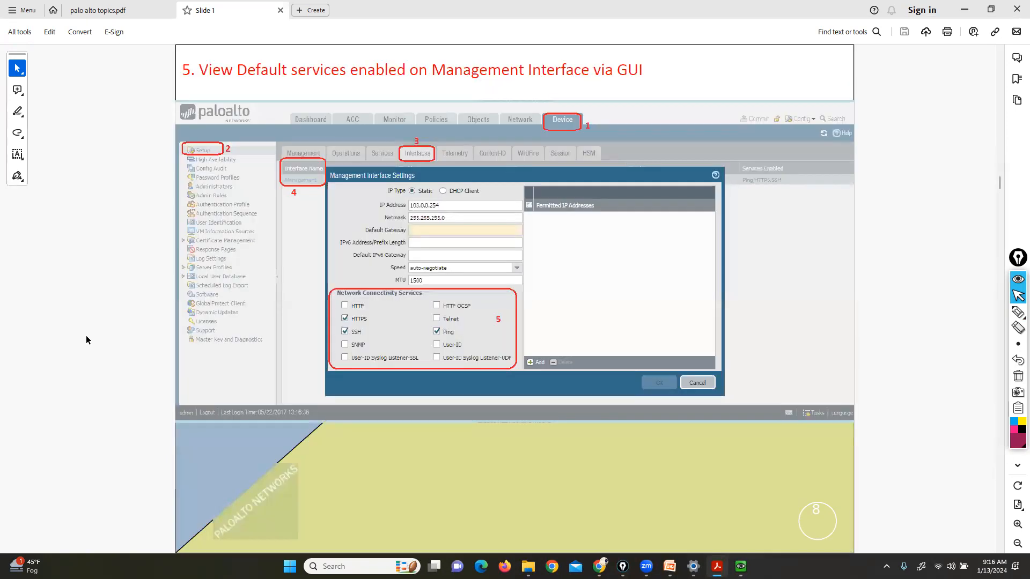
pyautogui.scroll(-1, 86, 336)
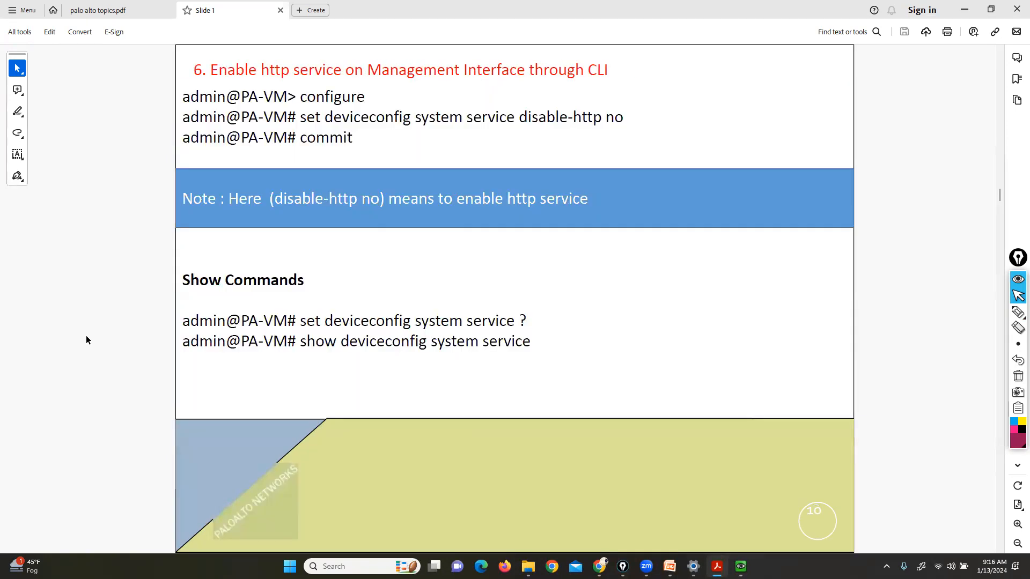
pyautogui.scroll(-3, 86, 336)
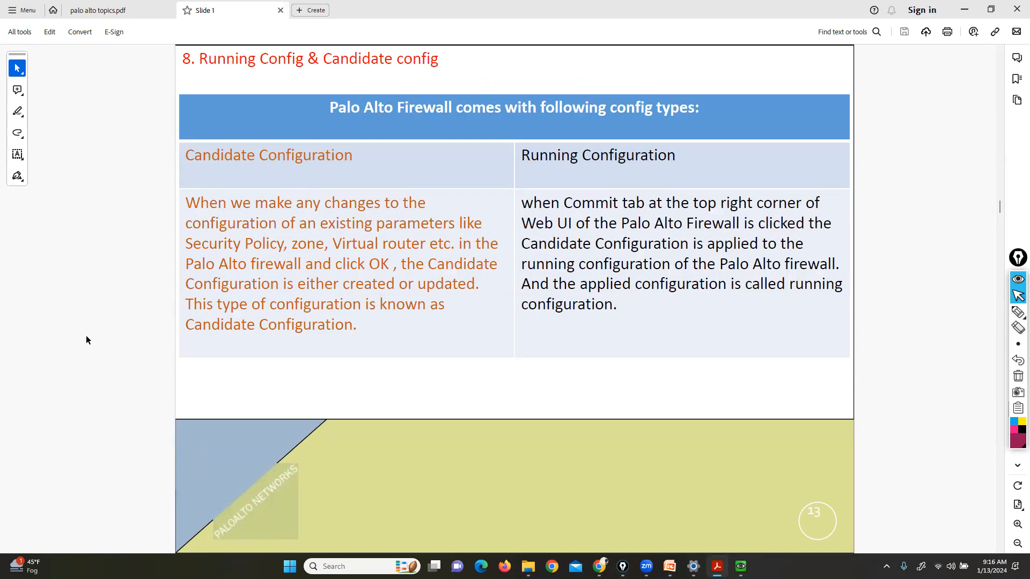
pyautogui.scroll(-1, 86, 336)
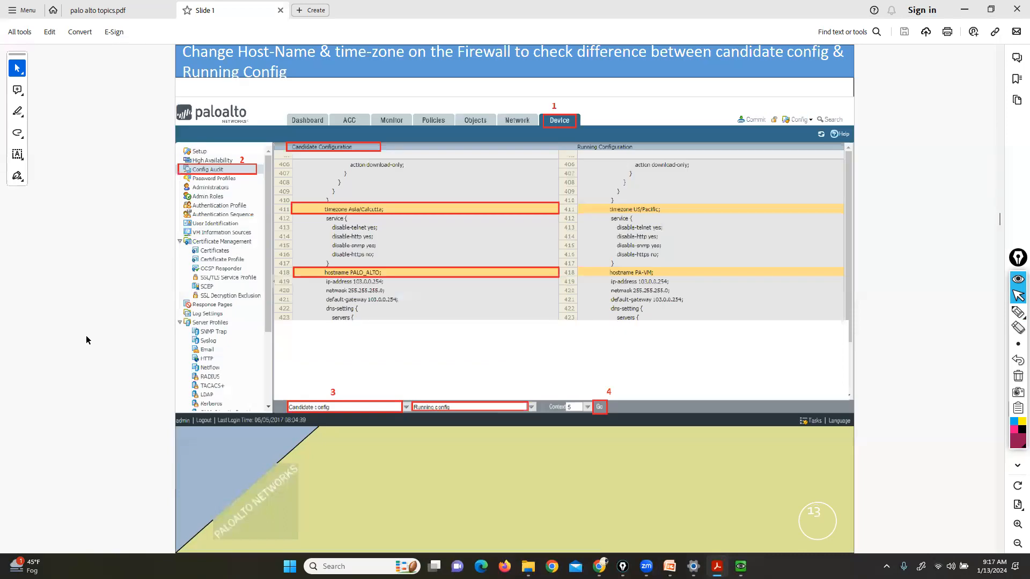
pyautogui.scroll(4, 86, 335)
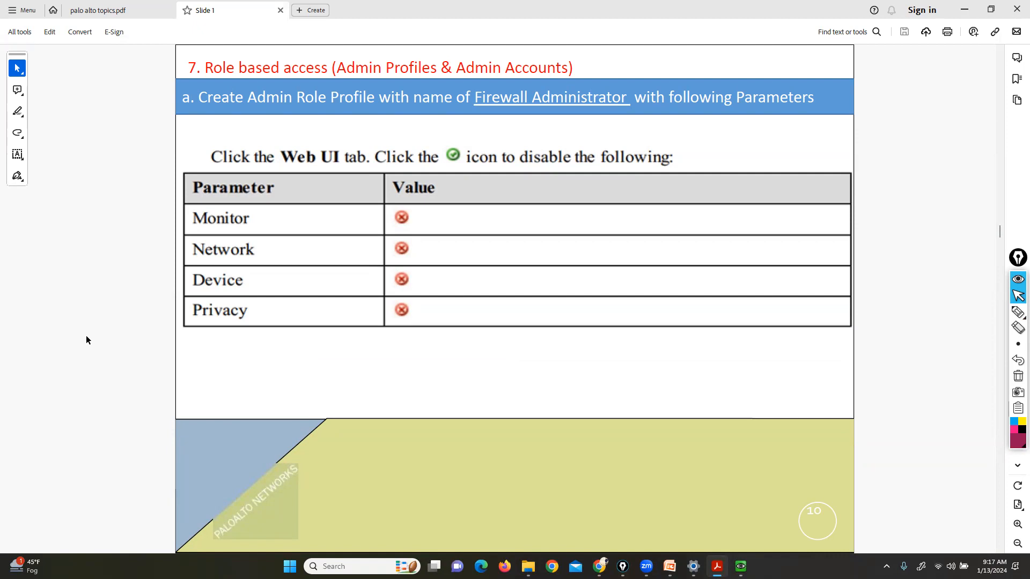
# Launch Paint with the mspaint run command and fill the canvas black
pyautogui.press('super+r')
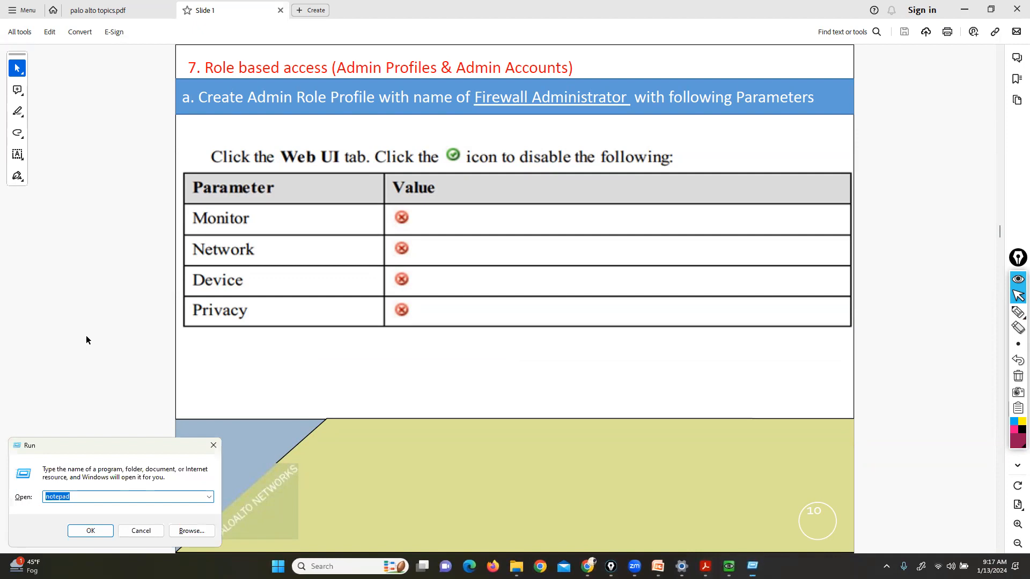
pyautogui.write('mspaint')
pyautogui.press('Return')
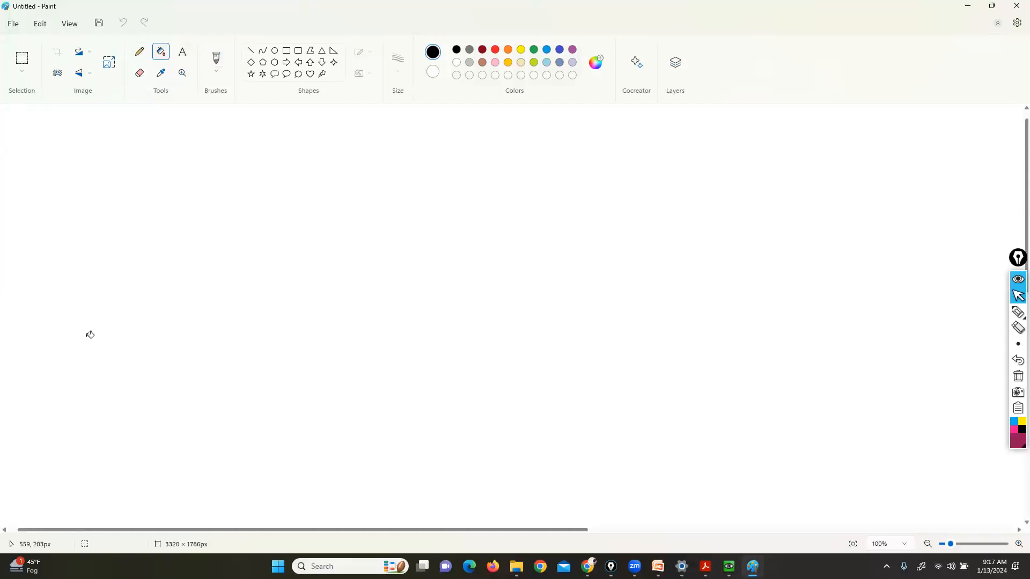
pyautogui.click(87, 338)
# Write a bracketed [RBAC] title in yellow at the top left
pyautogui.click(1017, 427)
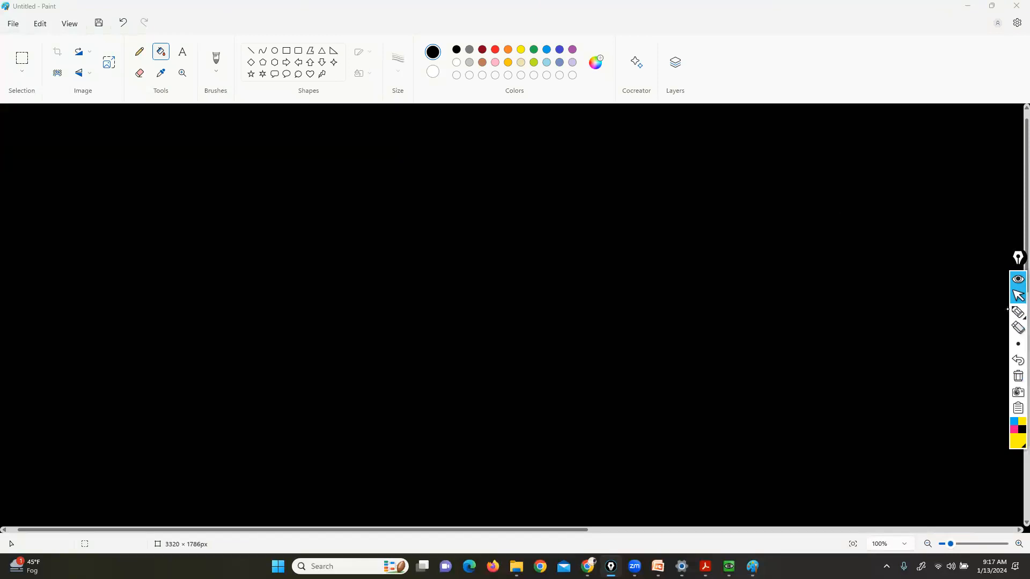
pyautogui.moveTo(80, 129); pyautogui.dragTo(94, 146)
pyautogui.moveTo(111, 138)
pyautogui.mouseDown()
pyautogui.moveTo(122, 128)
pyautogui.moveTo(131, 154)
pyautogui.moveTo(112, 147)
pyautogui.moveTo(108, 157)
pyautogui.moveTo(161, 145)
pyautogui.moveTo(162, 155)
pyautogui.moveTo(195, 156)
pyautogui.mouseUp()
pyautogui.click(1018, 360)
pyautogui.click(135, 144)
pyautogui.moveTo(183, 118)
pyautogui.mouseDown()
pyautogui.moveTo(214, 116)
pyautogui.moveTo(203, 160)
pyautogui.mouseUp()
pyautogui.moveTo(69, 111)
pyautogui.mouseDown()
pyautogui.moveTo(49, 127)
pyautogui.moveTo(75, 161)
pyautogui.mouseUp()
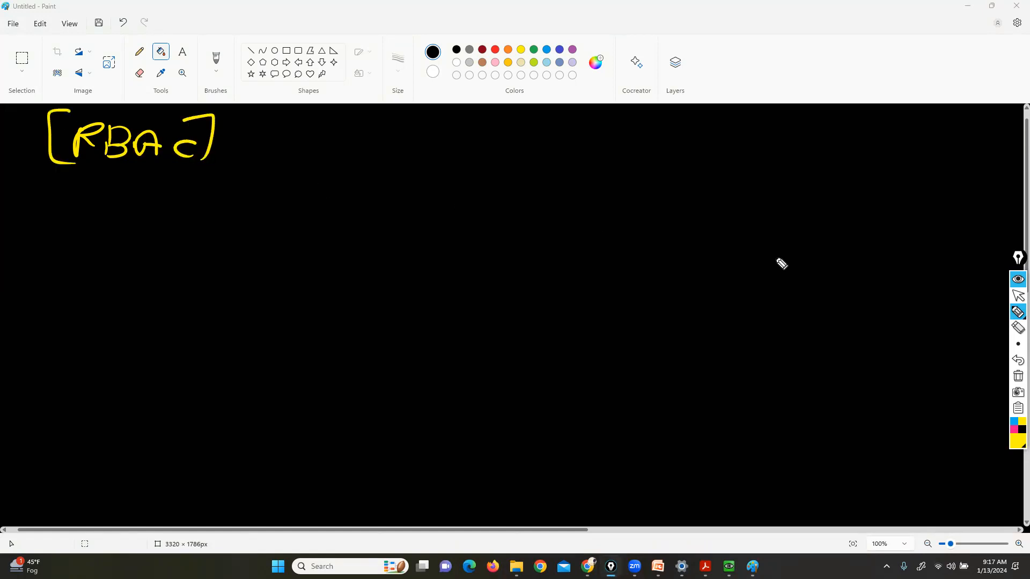
pyautogui.click(1017, 296)
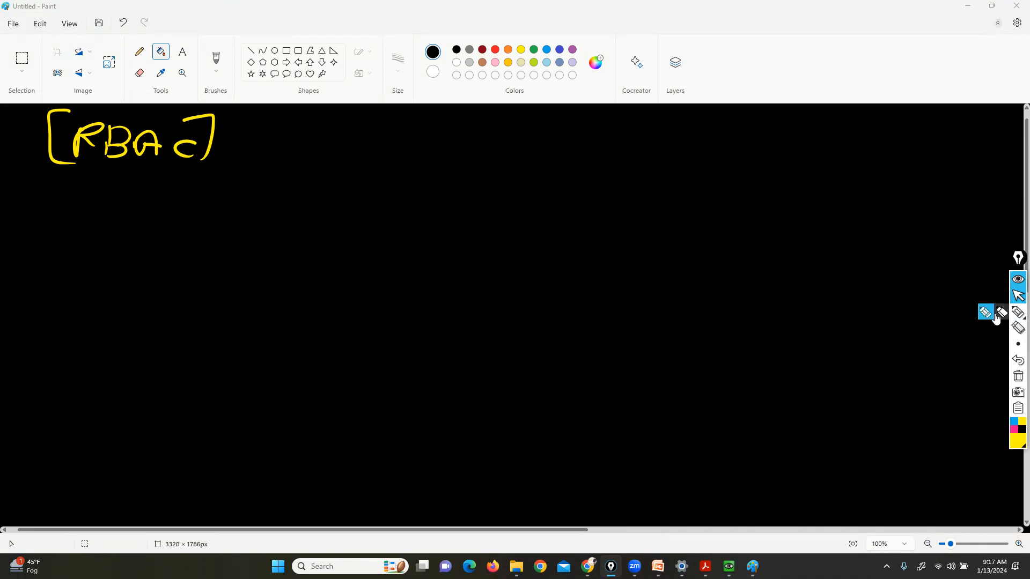
# Draw a yellow box right of RBAC and write a bracketed [ADMIN1] label below
pyautogui.click(1018, 312)
pyautogui.moveTo(660, 134)
pyautogui.mouseDown()
pyautogui.moveTo(384, 134)
pyautogui.moveTo(299, 163)
pyautogui.moveTo(464, 204)
pyautogui.moveTo(687, 214)
pyautogui.moveTo(694, 142)
pyautogui.moveTo(660, 133)
pyautogui.mouseUp()
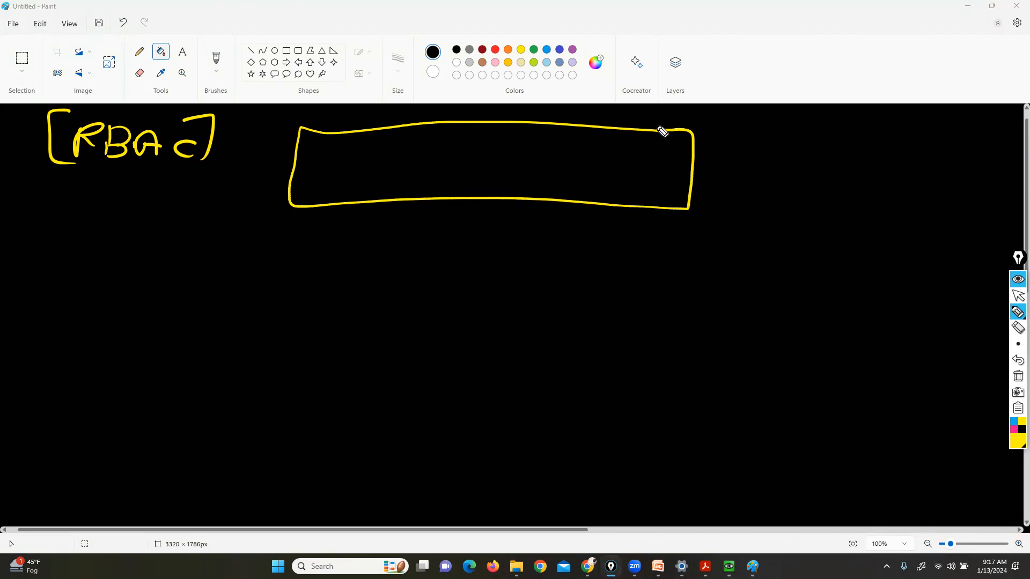
pyautogui.moveTo(220, 362)
pyautogui.mouseDown()
pyautogui.moveTo(264, 352)
pyautogui.moveTo(288, 360)
pyautogui.moveTo(293, 348)
pyautogui.mouseUp()
pyautogui.moveTo(281, 363); pyautogui.dragTo(316, 350)
pyautogui.moveTo(320, 348); pyautogui.dragTo(345, 371)
pyautogui.moveTo(212, 329); pyautogui.dragTo(204, 361)
# Write a bracketed [ADMIN2] label beneath ADMIN1
pyautogui.moveTo(214, 441); pyautogui.dragTo(212, 461)
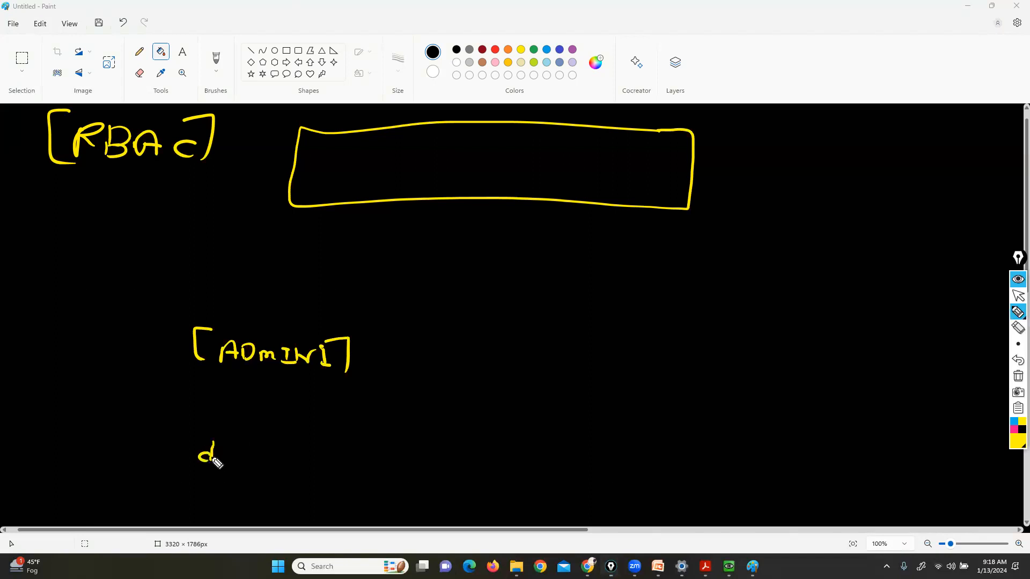
pyautogui.click(1017, 360)
pyautogui.moveTo(206, 460)
pyautogui.mouseDown()
pyautogui.moveTo(211, 445)
pyautogui.moveTo(219, 459)
pyautogui.mouseUp()
pyautogui.moveTo(206, 454); pyautogui.dragTo(324, 465)
pyautogui.moveTo(327, 435); pyautogui.dragTo(337, 471)
pyautogui.moveTo(197, 431)
pyautogui.mouseDown()
pyautogui.moveTo(184, 453)
pyautogui.moveTo(199, 468)
pyautogui.mouseUp()
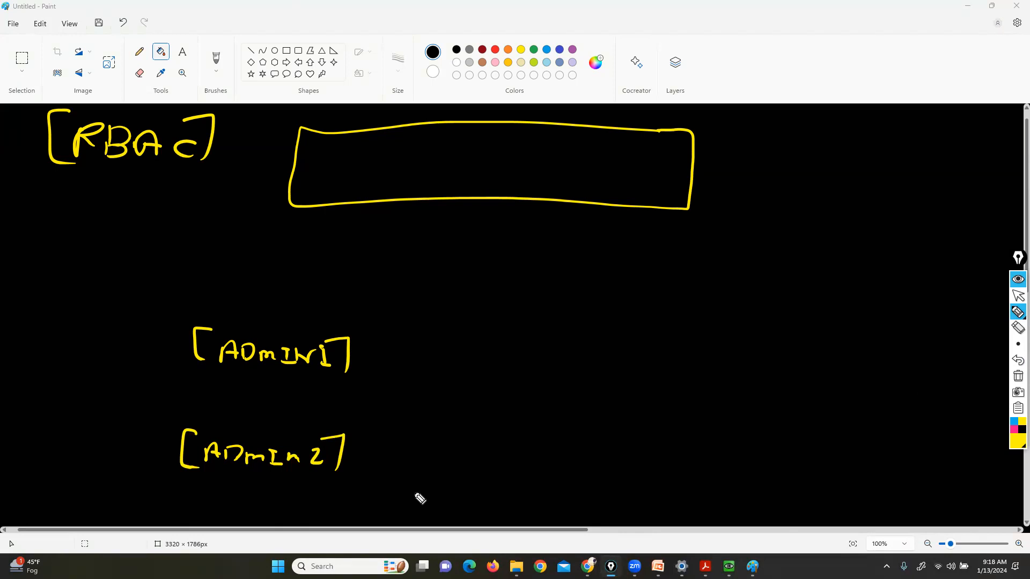
pyautogui.click(1018, 296)
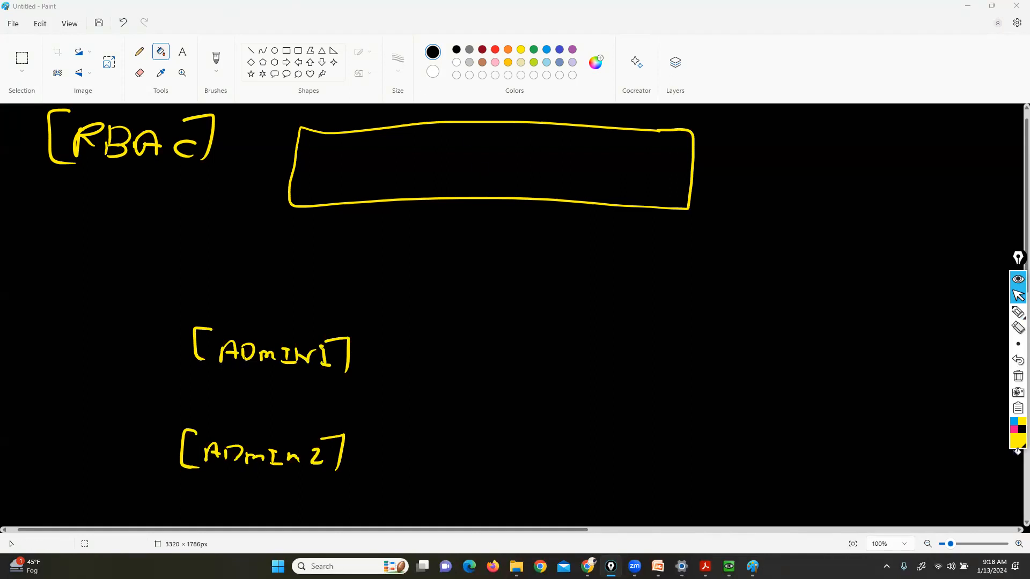
# Switch to pink, frame ADMIN1 and ADMIN2 in brackets, and write [ADMIN-Role] to their right
pyautogui.click(1014, 429)
pyautogui.moveTo(1017, 315)
pyautogui.click(984, 313)
pyautogui.moveTo(329, 324); pyautogui.dragTo(357, 382)
pyautogui.moveTo(206, 320); pyautogui.dragTo(196, 370)
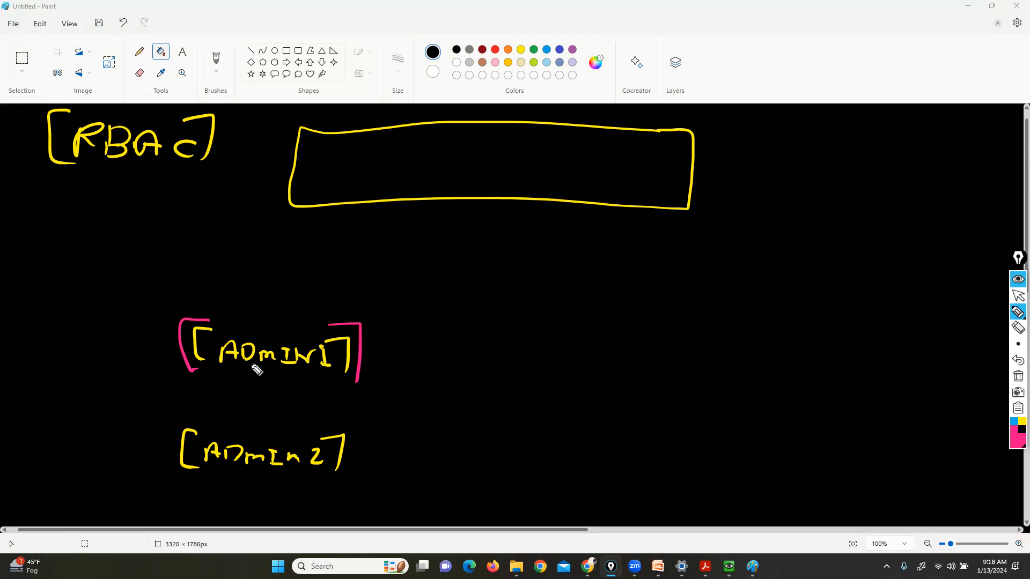
pyautogui.moveTo(331, 426); pyautogui.dragTo(347, 468)
pyautogui.moveTo(191, 422); pyautogui.dragTo(177, 468)
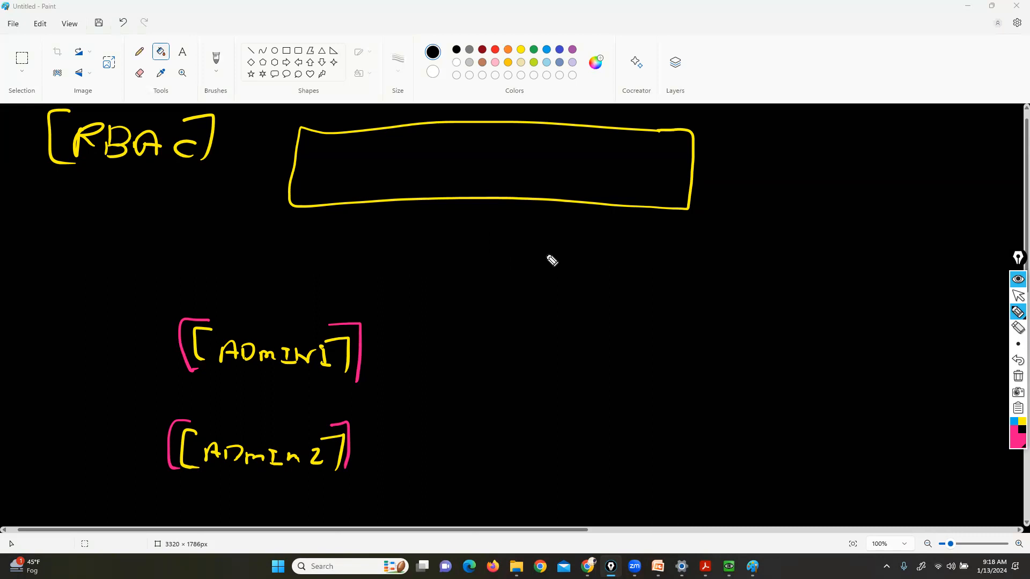
pyautogui.moveTo(520, 281)
pyautogui.mouseDown()
pyautogui.moveTo(535, 262)
pyautogui.moveTo(548, 278)
pyautogui.moveTo(724, 271)
pyautogui.moveTo(721, 285)
pyautogui.mouseUp()
pyautogui.moveTo(520, 252)
pyautogui.mouseDown()
pyautogui.moveTo(494, 291)
pyautogui.moveTo(508, 292)
pyautogui.mouseUp()
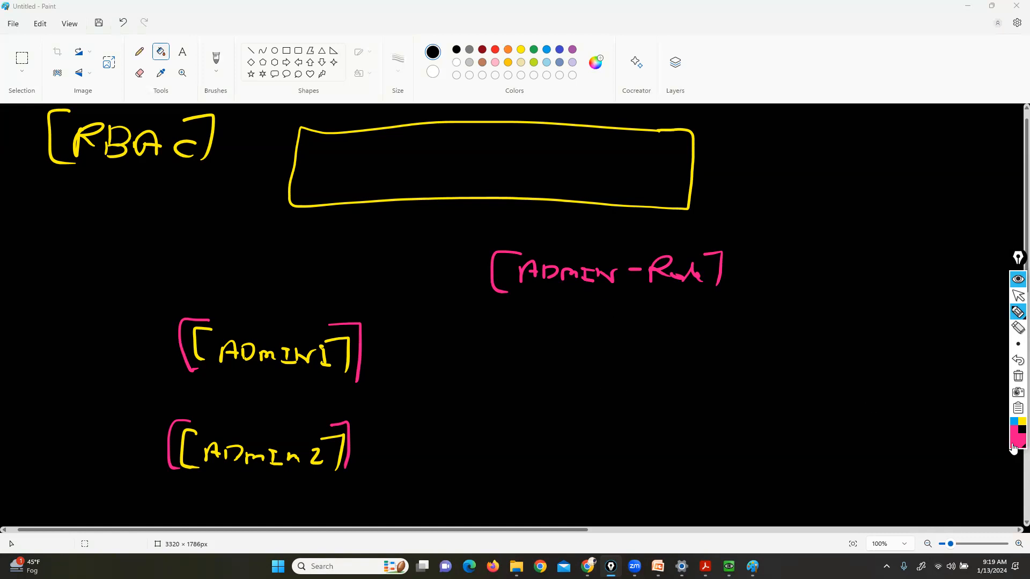
# In green, draw full access pointing to [L3 Admin], then arrows to ADMIN1 and the box
pyautogui.click(1016, 431)
pyautogui.click(998, 330)
pyautogui.moveTo(543, 347)
pyautogui.mouseDown()
pyautogui.moveTo(567, 366)
pyautogui.moveTo(614, 352)
pyautogui.moveTo(633, 366)
pyautogui.moveTo(660, 349)
pyautogui.moveTo(670, 371)
pyautogui.mouseUp()
pyautogui.moveTo(530, 336); pyautogui.dragTo(531, 368)
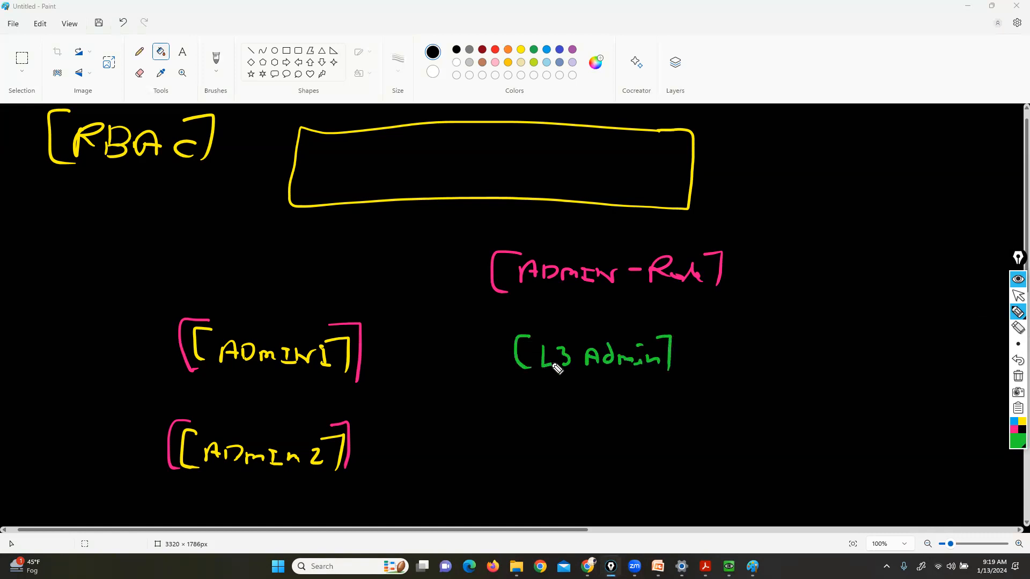
pyautogui.moveTo(804, 319)
pyautogui.mouseDown()
pyautogui.moveTo(691, 333)
pyautogui.moveTo(697, 346)
pyautogui.mouseUp()
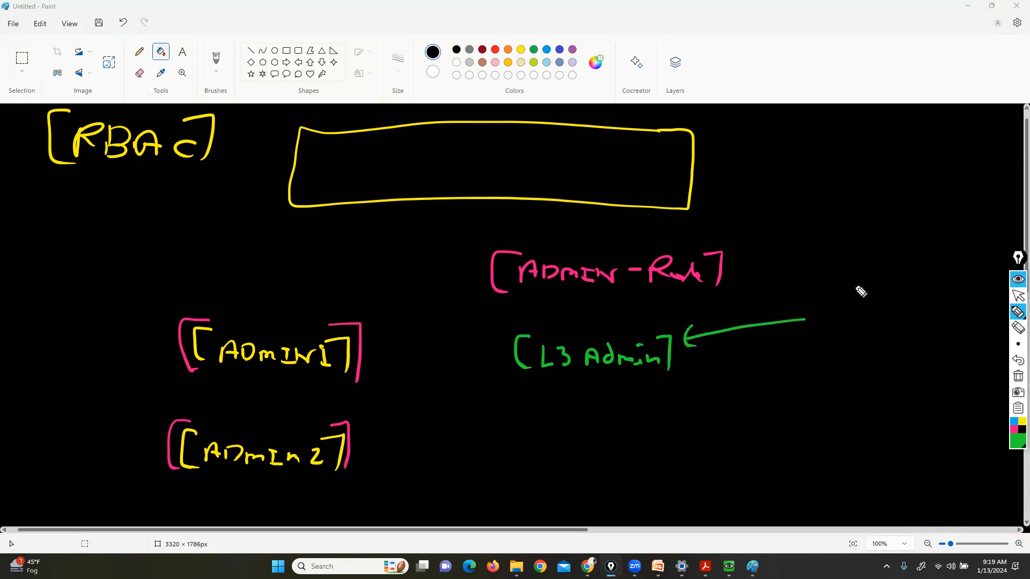
pyautogui.moveTo(816, 331)
pyautogui.mouseDown()
pyautogui.moveTo(846, 301)
pyautogui.moveTo(876, 320)
pyautogui.moveTo(949, 321)
pyautogui.mouseUp()
pyautogui.moveTo(945, 295); pyautogui.dragTo(951, 338)
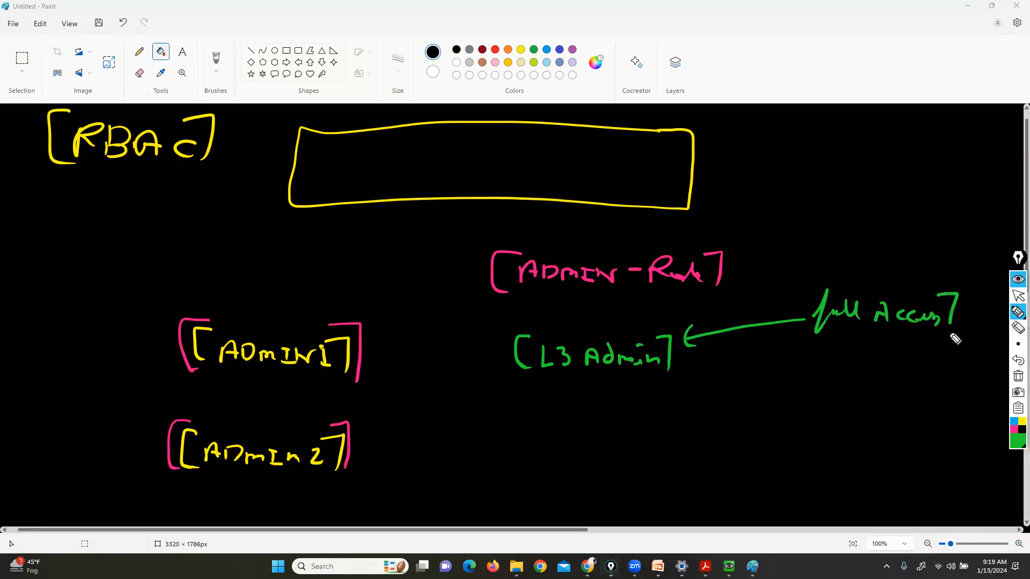
pyautogui.moveTo(814, 276); pyautogui.dragTo(803, 336)
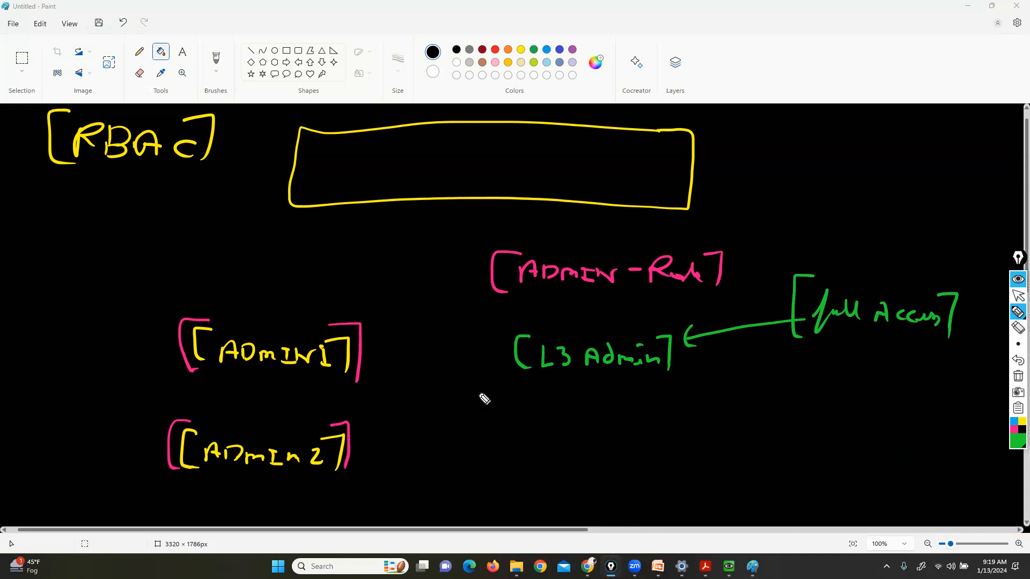
pyautogui.moveTo(506, 353)
pyautogui.mouseDown()
pyautogui.moveTo(370, 353)
pyautogui.moveTo(398, 336)
pyautogui.mouseUp()
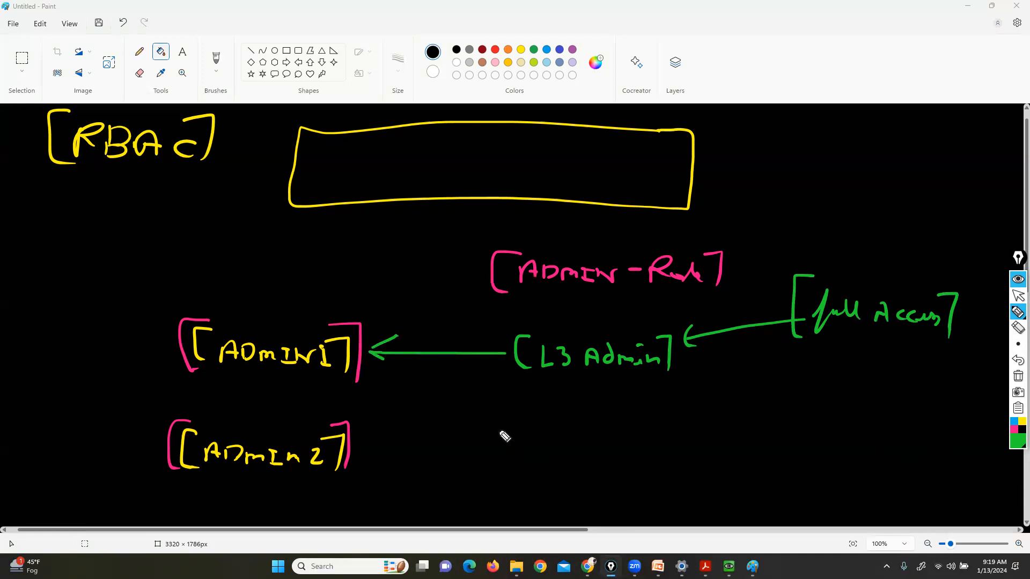
pyautogui.moveTo(250, 322)
pyautogui.mouseDown()
pyautogui.moveTo(274, 248)
pyautogui.moveTo(343, 212)
pyautogui.moveTo(344, 224)
pyautogui.mouseUp()
pyautogui.moveTo(841, 331); pyautogui.dragTo(917, 342)
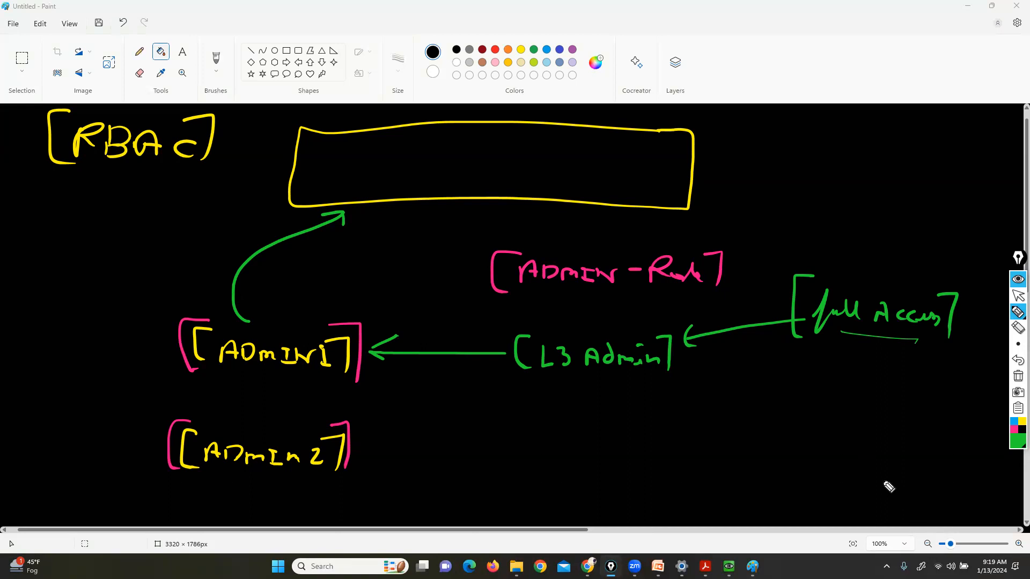
# Add a [L1 admin] label fed by a (Read only) arrow, with an arrow to ADMIN2
pyautogui.moveTo(523, 431)
pyautogui.mouseDown()
pyautogui.moveTo(532, 452)
pyautogui.moveTo(603, 444)
pyautogui.moveTo(646, 453)
pyautogui.mouseUp()
pyautogui.moveTo(656, 424); pyautogui.dragTo(661, 458)
pyautogui.moveTo(513, 424); pyautogui.dragTo(504, 455)
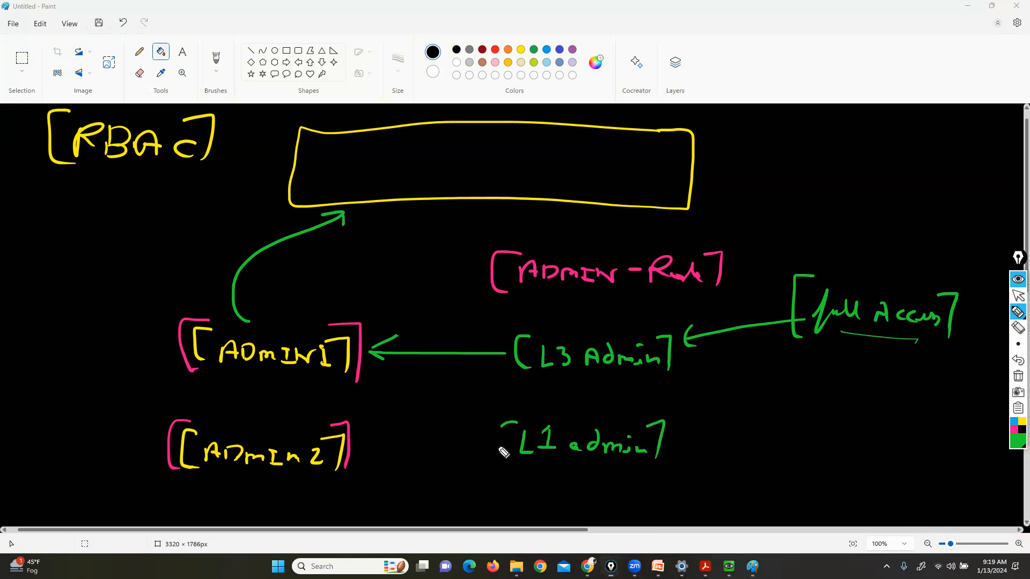
pyautogui.moveTo(771, 455)
pyautogui.mouseDown()
pyautogui.moveTo(691, 444)
pyautogui.moveTo(694, 456)
pyautogui.mouseUp()
pyautogui.moveTo(808, 447); pyautogui.dragTo(803, 470)
pyautogui.moveTo(807, 445)
pyautogui.mouseDown()
pyautogui.moveTo(824, 466)
pyautogui.moveTo(928, 475)
pyautogui.moveTo(944, 502)
pyautogui.mouseUp()
pyautogui.moveTo(936, 450); pyautogui.dragTo(950, 496)
pyautogui.moveTo(804, 428); pyautogui.dragTo(782, 429)
pyautogui.moveTo(781, 469); pyautogui.dragTo(803, 487)
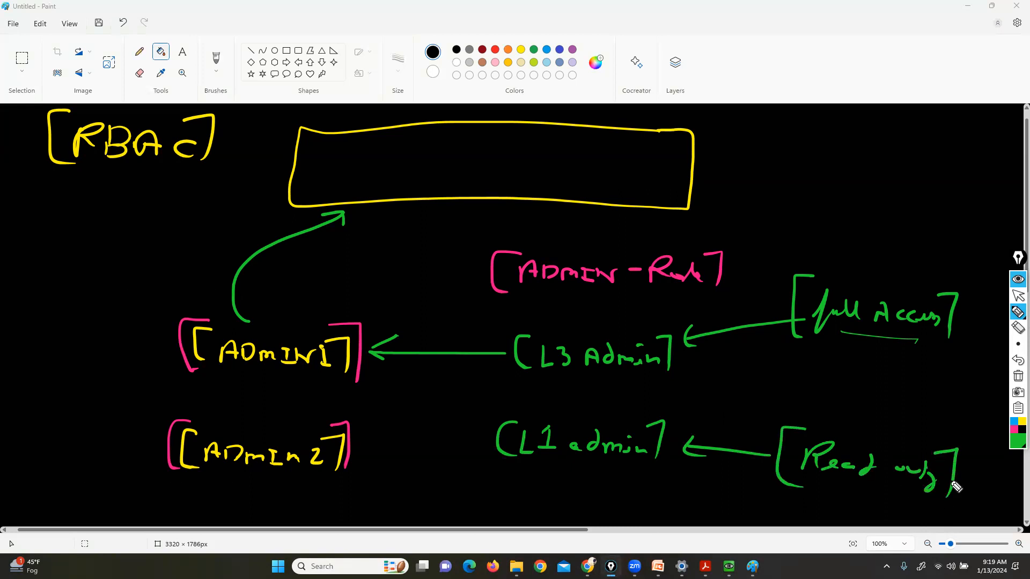
pyautogui.moveTo(488, 442); pyautogui.dragTo(368, 444)
pyautogui.moveTo(387, 434); pyautogui.dragTo(385, 453)
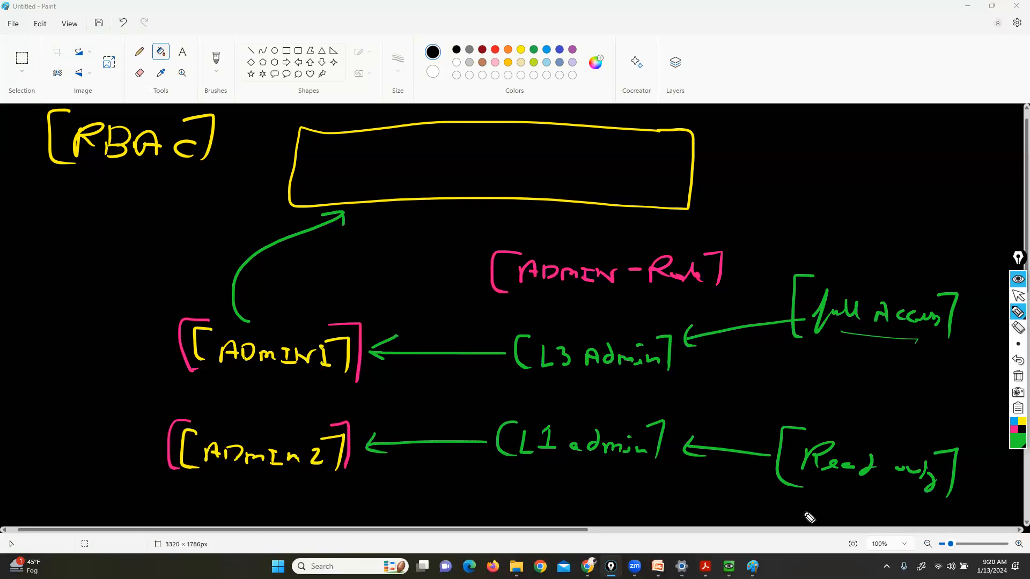
pyautogui.moveTo(912, 489); pyautogui.dragTo(824, 482)
# Clear the drawing and bring the Winserver VM window with the PA-VM web GUI forward
pyautogui.click(1018, 376)
pyautogui.click(1018, 296)
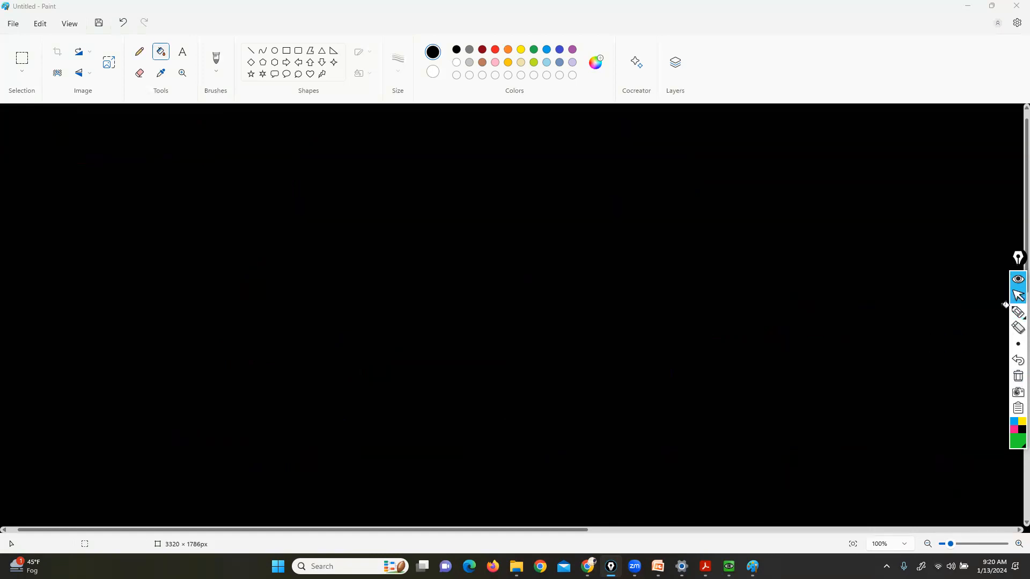
pyautogui.moveTo(729, 567)
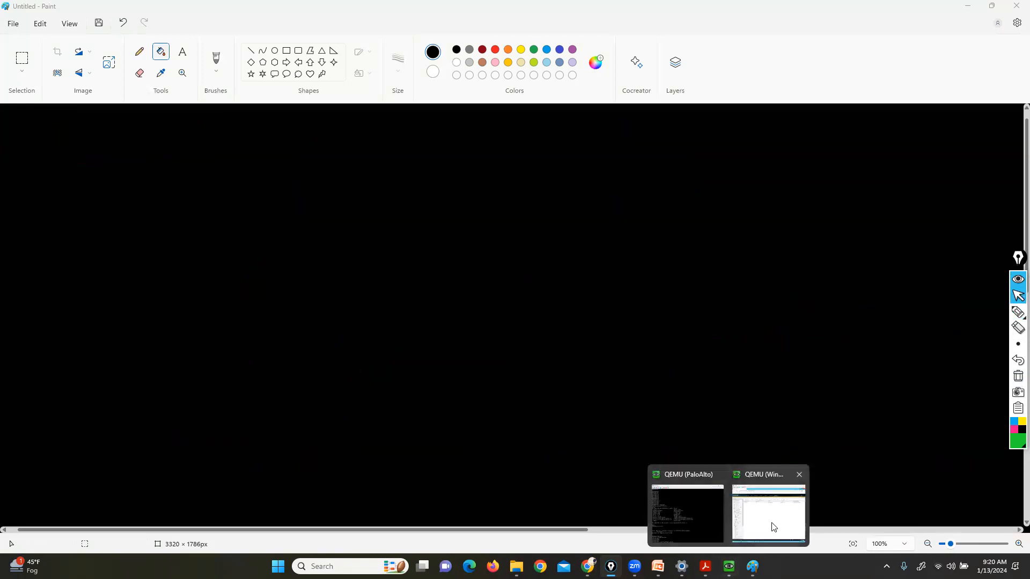
pyautogui.click(771, 524)
# Box the Administrators and Admin Roles entries in the Device sidebar with pen arrows
pyautogui.click(1018, 312)
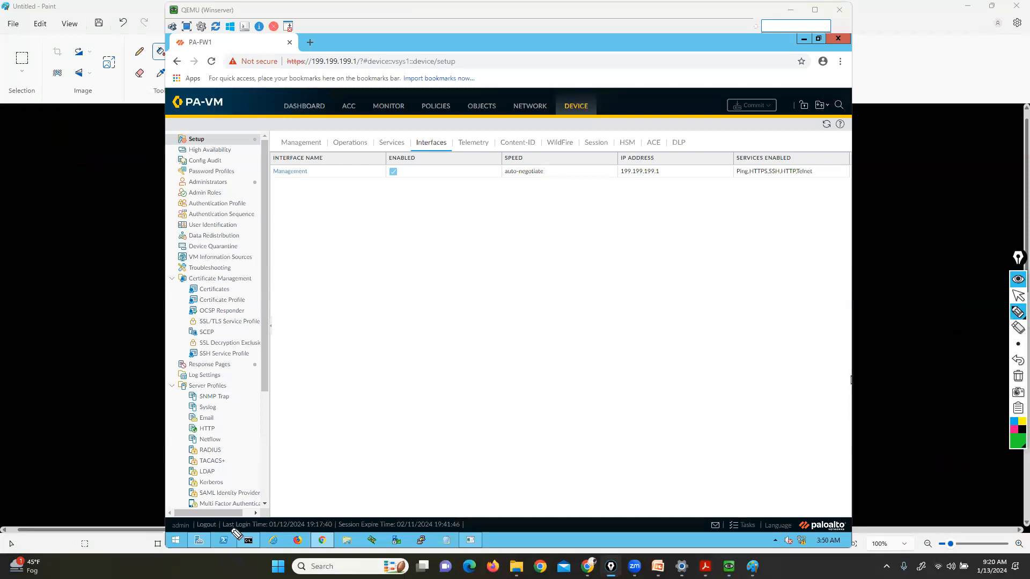
pyautogui.moveTo(189, 516)
pyautogui.mouseDown()
pyautogui.moveTo(197, 524)
pyautogui.moveTo(168, 542)
pyautogui.moveTo(164, 516)
pyautogui.moveTo(197, 514)
pyautogui.mouseUp()
pyautogui.click(1018, 377)
pyautogui.moveTo(187, 174)
pyautogui.mouseDown()
pyautogui.moveTo(167, 174)
pyautogui.moveTo(157, 198)
pyautogui.moveTo(218, 199)
pyautogui.mouseUp()
pyautogui.moveTo(242, 203)
pyautogui.mouseDown()
pyautogui.moveTo(241, 179)
pyautogui.moveTo(157, 173)
pyautogui.mouseUp()
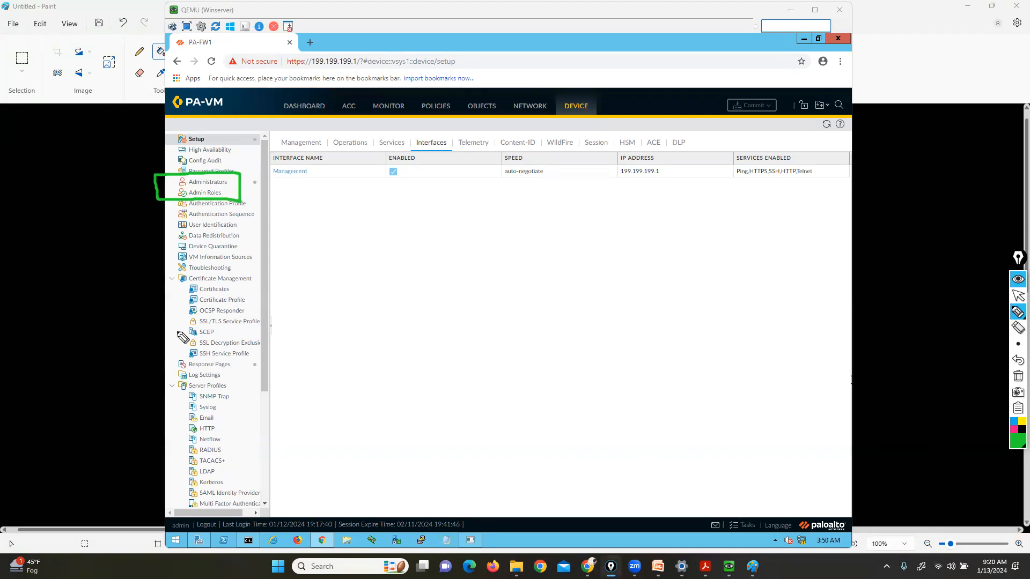
pyautogui.moveTo(102, 126); pyautogui.dragTo(170, 185)
pyautogui.moveTo(102, 280); pyautogui.dragTo(175, 192)
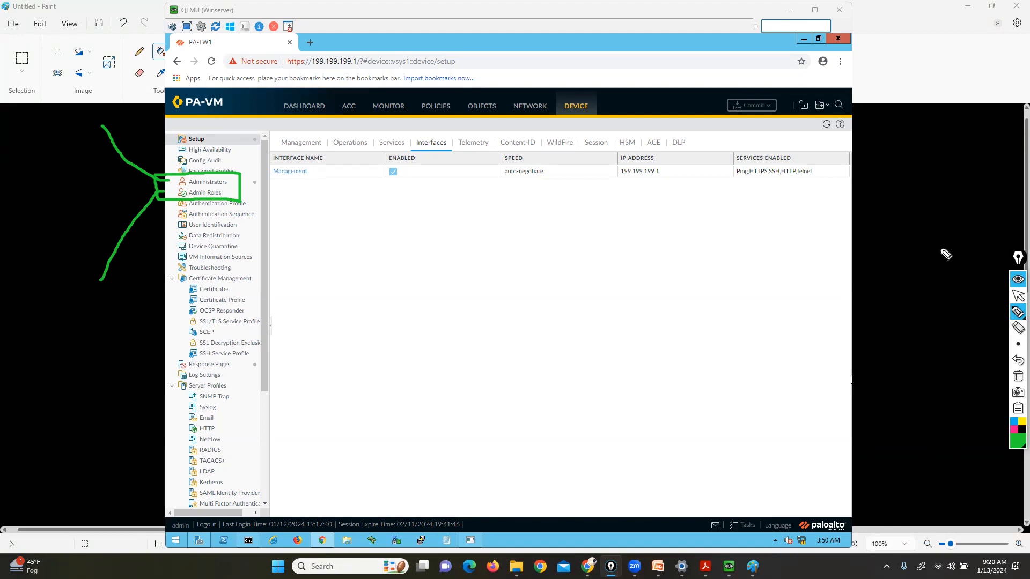
pyautogui.click(1018, 295)
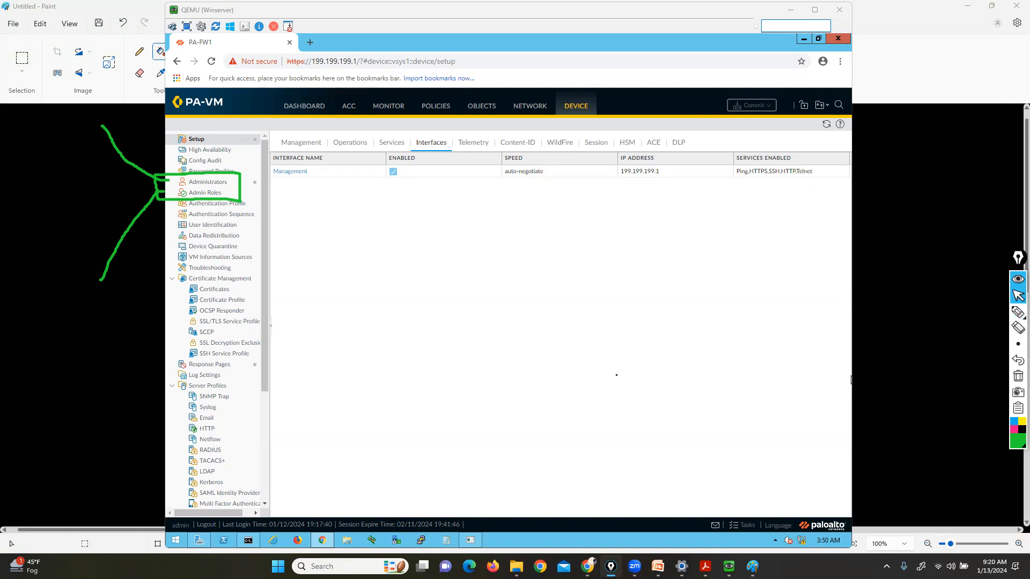
# Switch the annotation pen to a different highlighter style and return to normal pointing
pyautogui.click(1018, 312)
pyautogui.click(999, 316)
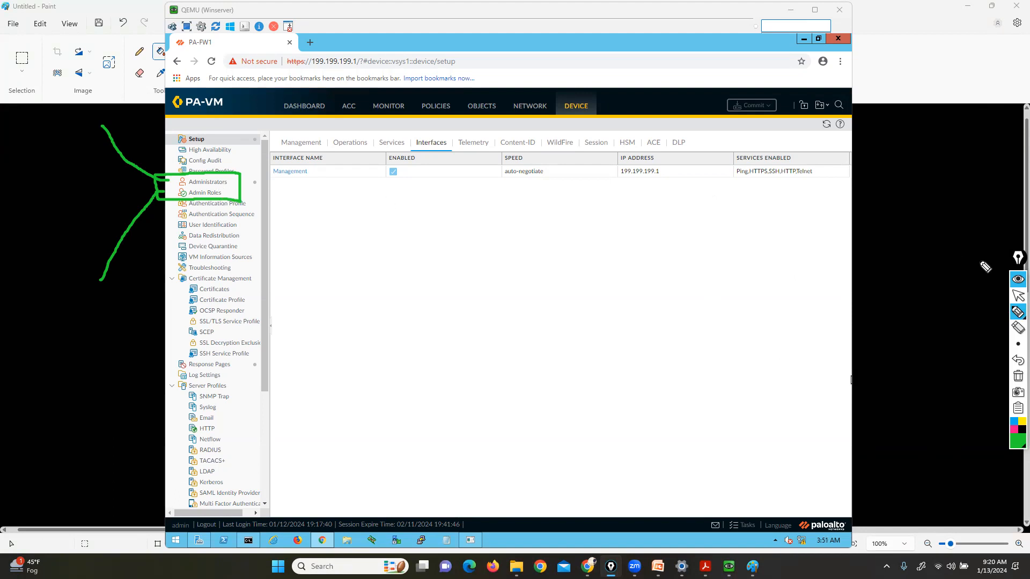
pyautogui.click(1018, 296)
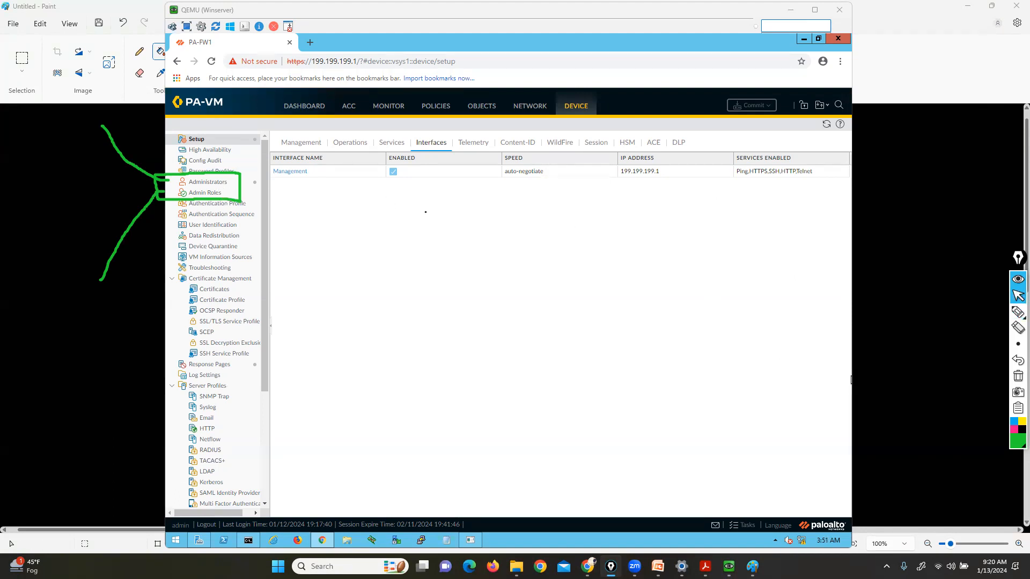
# Open Device > Administrators, mark the admin account and its Superuser role, then clear the marks
pyautogui.click(201, 183)
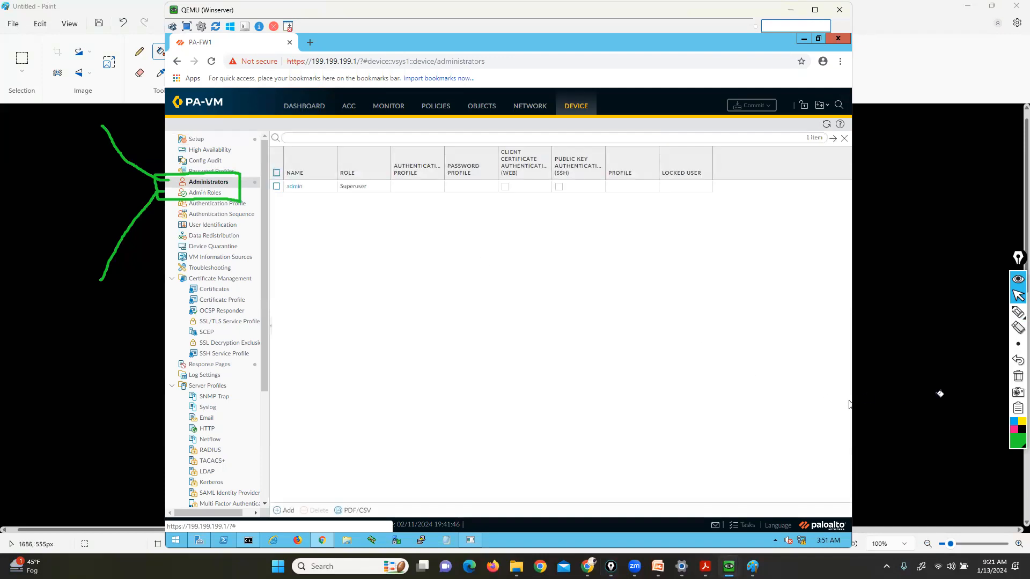
pyautogui.click(1018, 312)
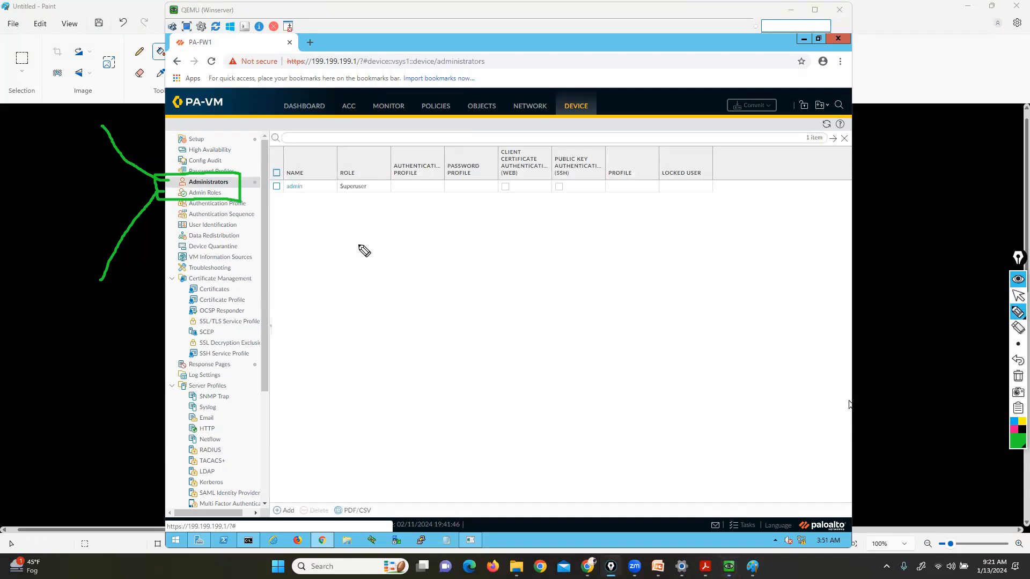
pyautogui.moveTo(314, 163)
pyautogui.mouseDown()
pyautogui.moveTo(315, 201)
pyautogui.moveTo(281, 202)
pyautogui.moveTo(265, 177)
pyautogui.moveTo(290, 157)
pyautogui.moveTo(315, 157)
pyautogui.mouseUp()
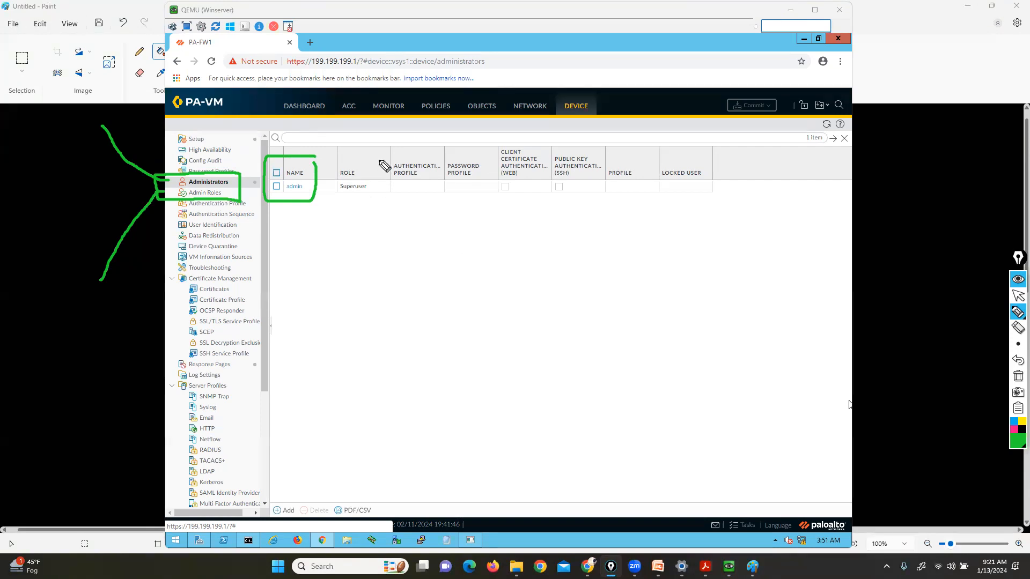
pyautogui.moveTo(366, 178)
pyautogui.mouseDown()
pyautogui.moveTo(377, 176)
pyautogui.moveTo(378, 199)
pyautogui.moveTo(328, 175)
pyautogui.moveTo(329, 190)
pyautogui.mouseUp()
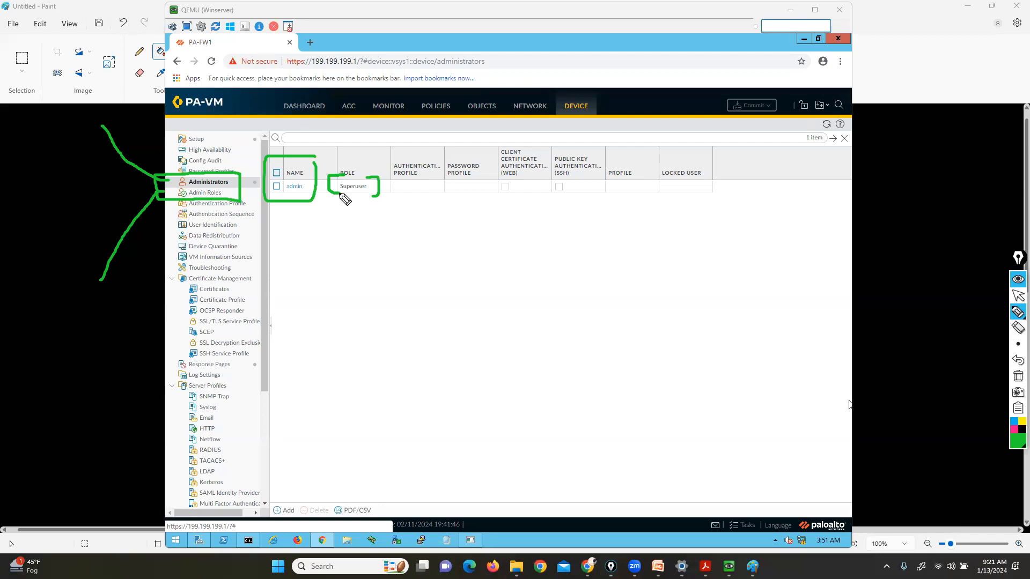
pyautogui.click(1018, 295)
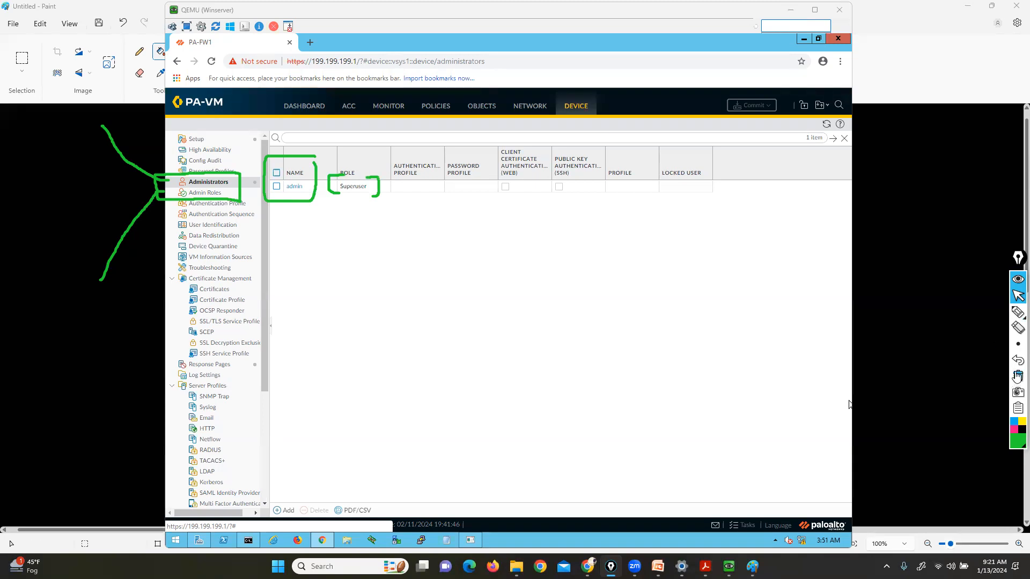
pyautogui.click(1018, 376)
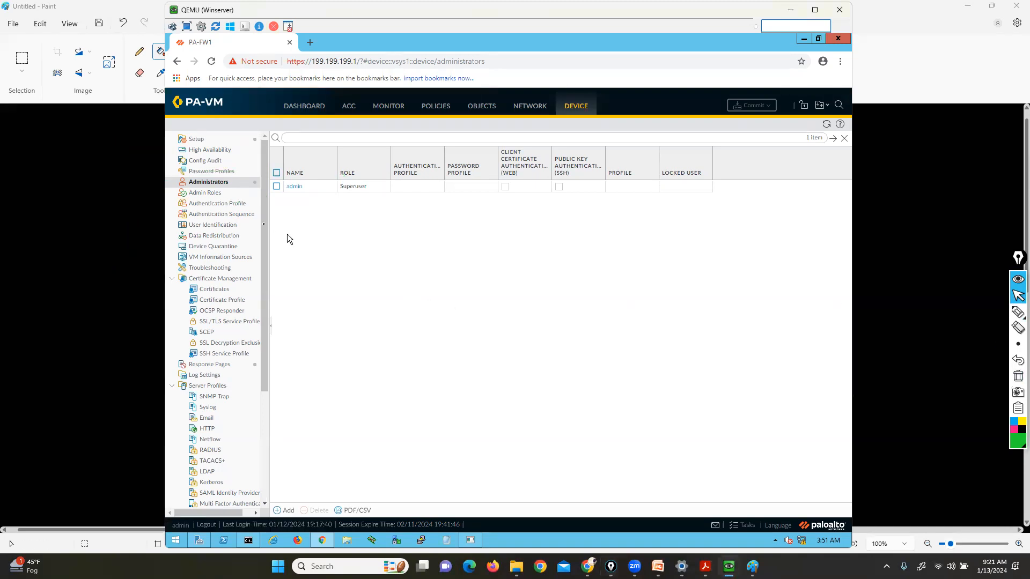
# Start a new admin role profile named L3ADMIN
pyautogui.click(213, 194)
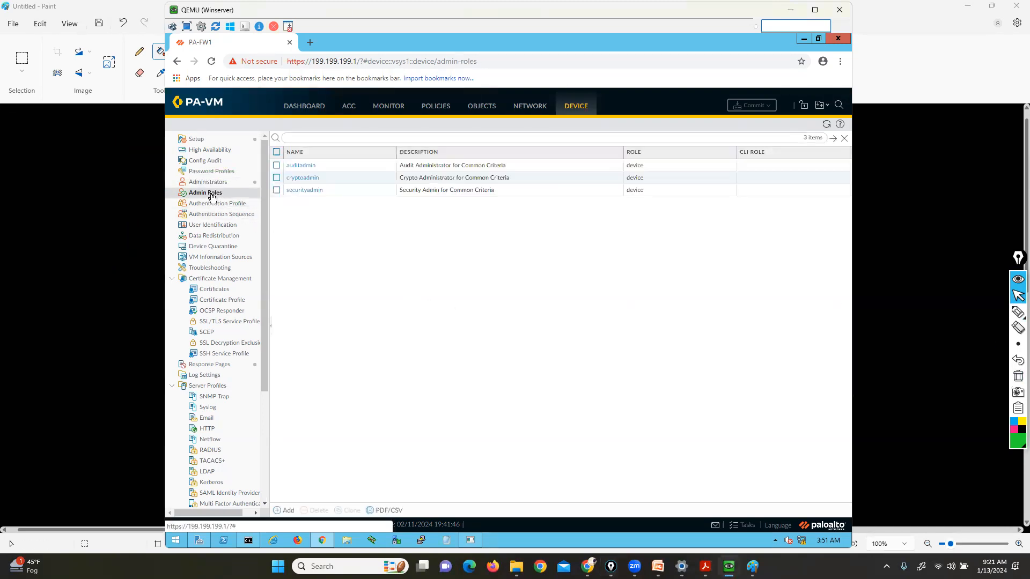
pyautogui.click(284, 511)
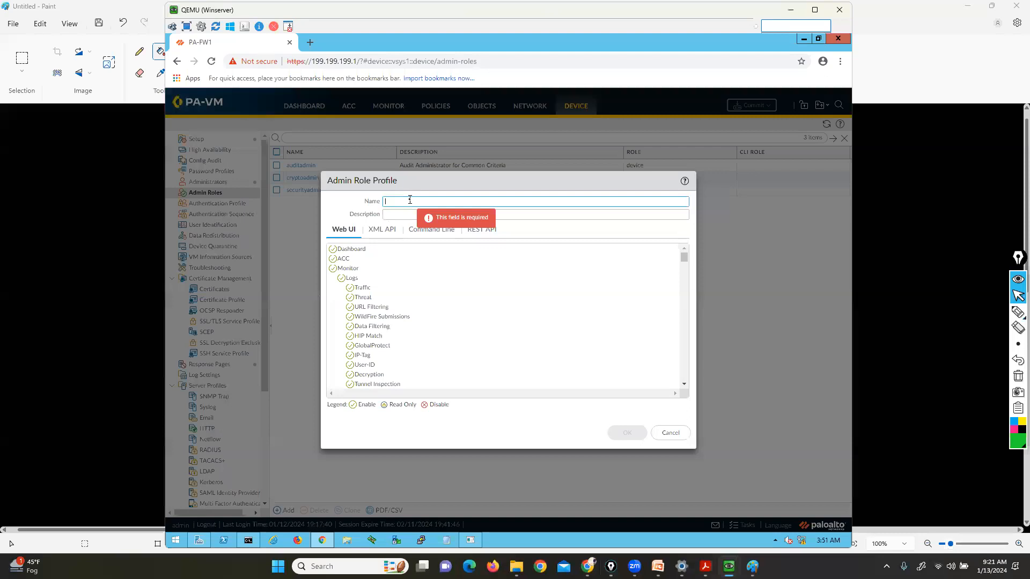
pyautogui.write('L3')
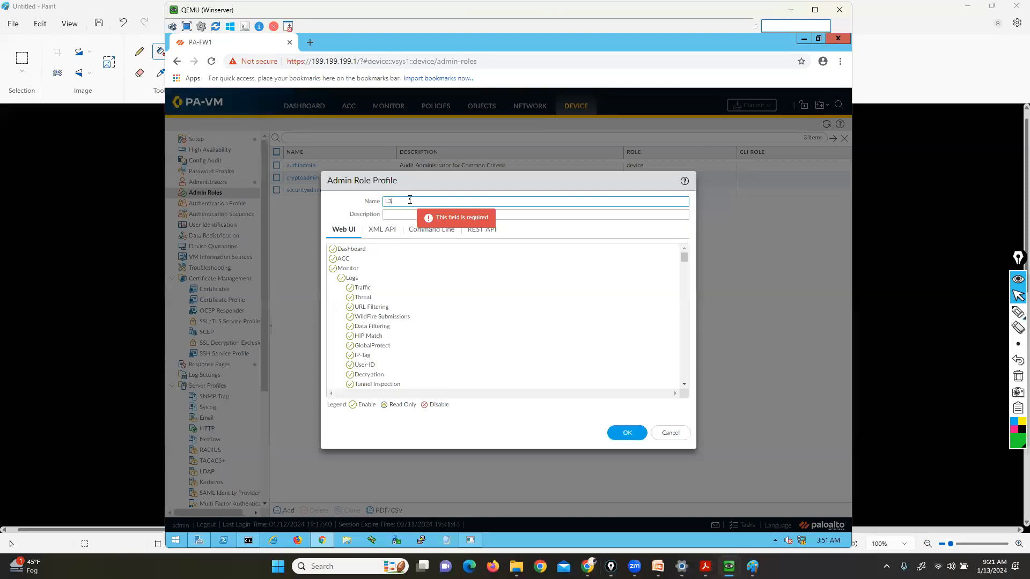
pyautogui.write('ADMIN')
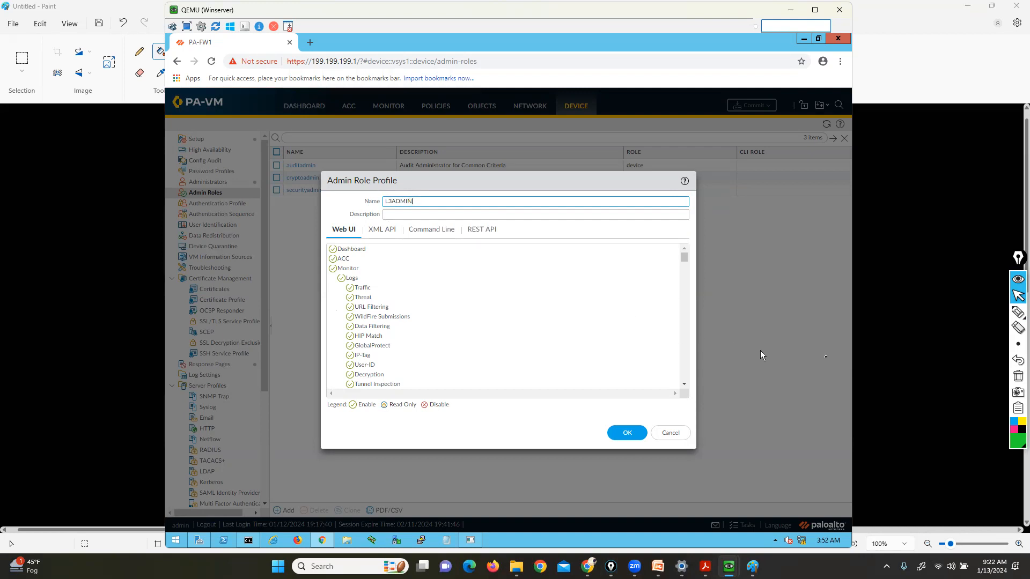
# Annotate in pink how the Dashboard, ACC and Monitor permissions map to their tabs, plus the Enable/Read Only legend
pyautogui.click(1018, 313)
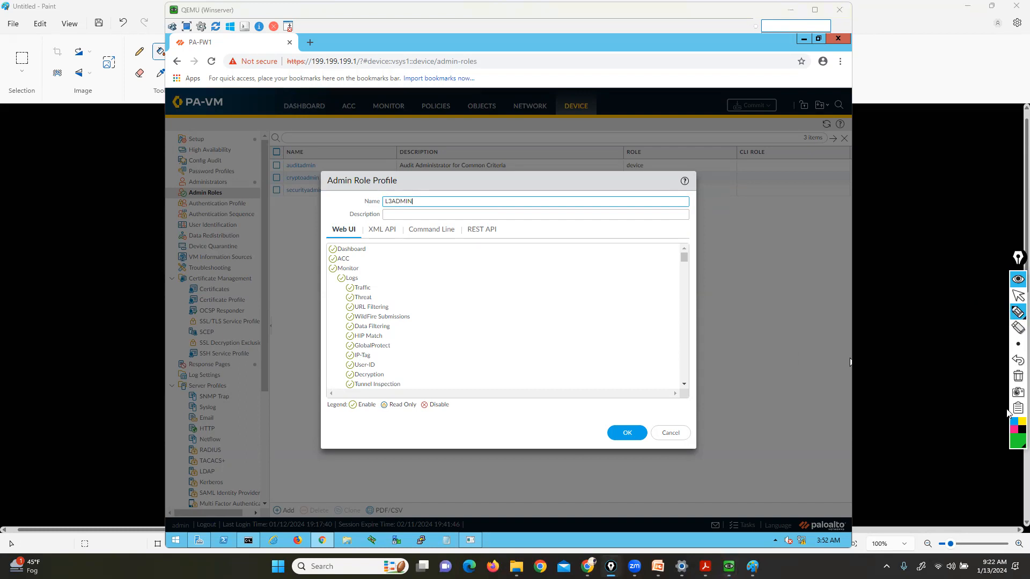
pyautogui.click(1012, 429)
pyautogui.moveTo(1013, 317)
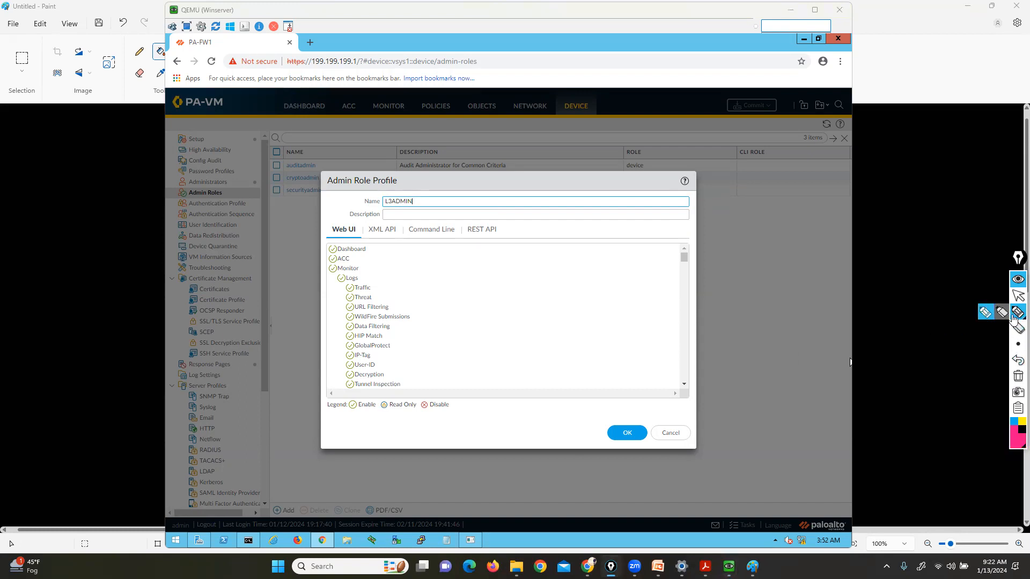
pyautogui.moveTo(323, 248)
pyautogui.mouseDown()
pyautogui.moveTo(298, 185)
pyautogui.moveTo(296, 113)
pyautogui.mouseUp()
pyautogui.moveTo(356, 261)
pyautogui.mouseDown()
pyautogui.moveTo(384, 183)
pyautogui.moveTo(346, 110)
pyautogui.mouseUp()
pyautogui.moveTo(366, 268)
pyautogui.mouseDown()
pyautogui.moveTo(414, 193)
pyautogui.moveTo(395, 106)
pyautogui.mouseUp()
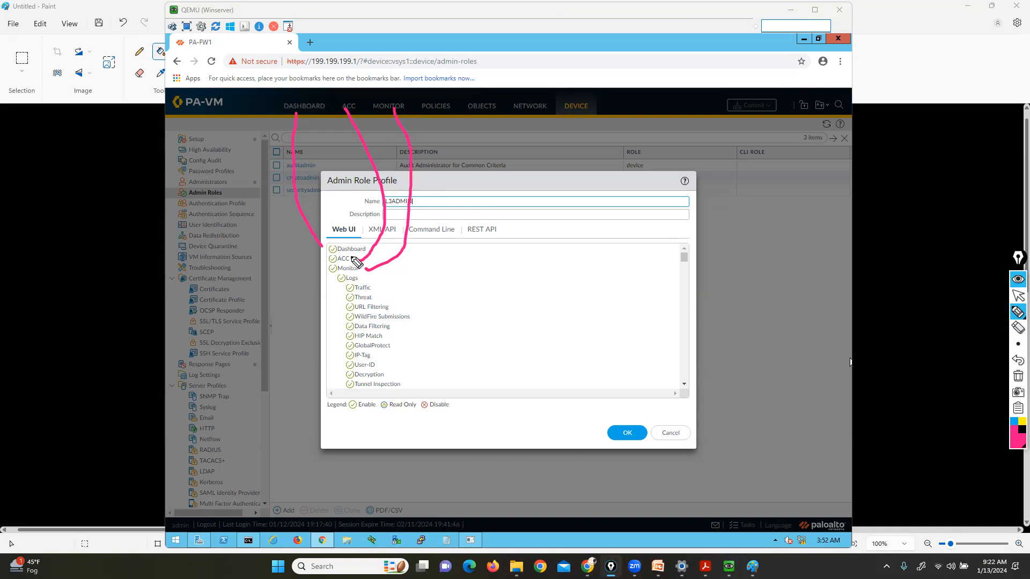
pyautogui.click(1018, 378)
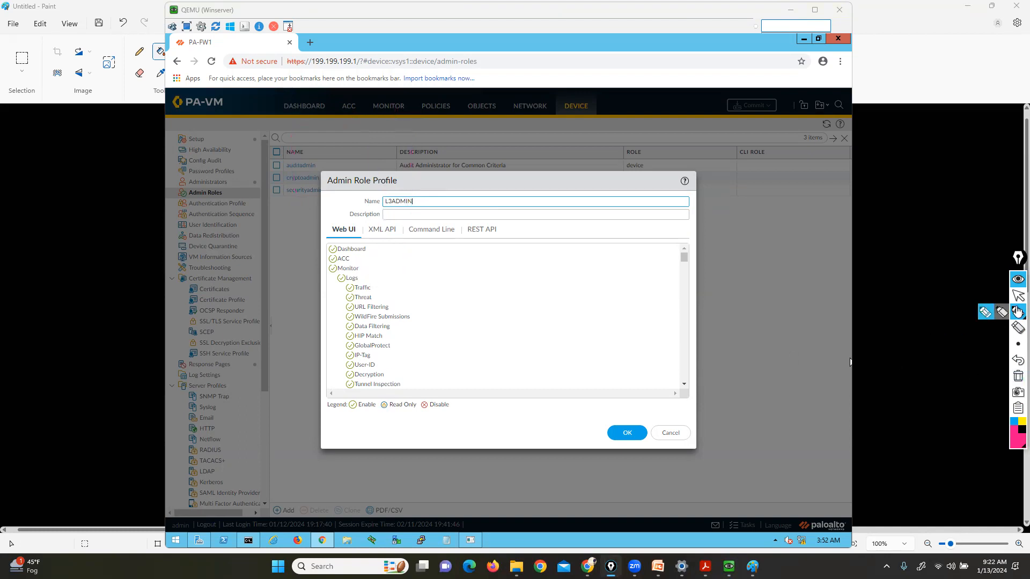
pyautogui.moveTo(341, 416); pyautogui.dragTo(440, 411)
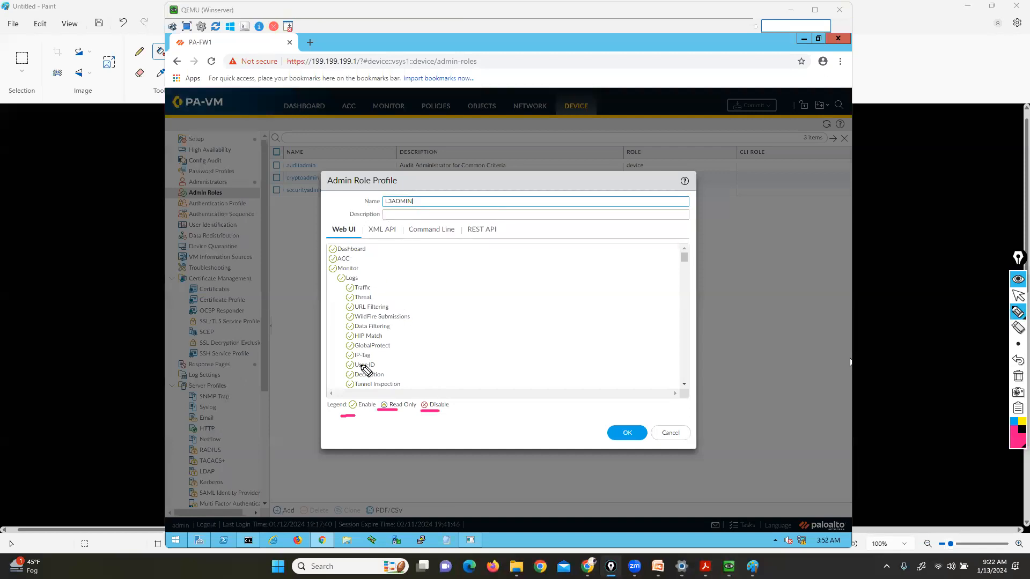
pyautogui.click(1017, 377)
pyautogui.click(1018, 295)
# Scroll through the remaining permissions and save the L3ADMIN profile
pyautogui.scroll(-12, 685, 292)
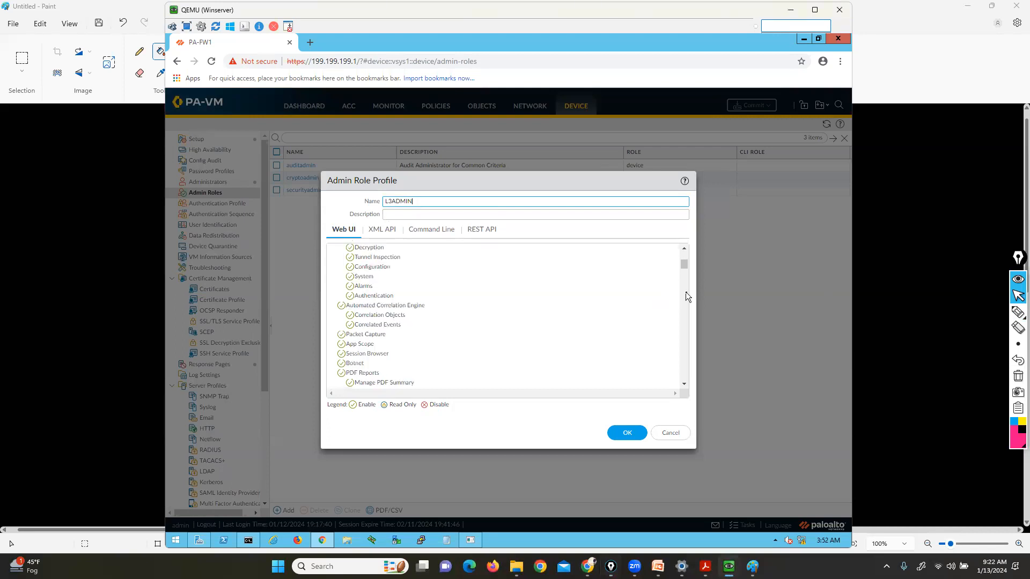
pyautogui.scroll(-6, 684, 328)
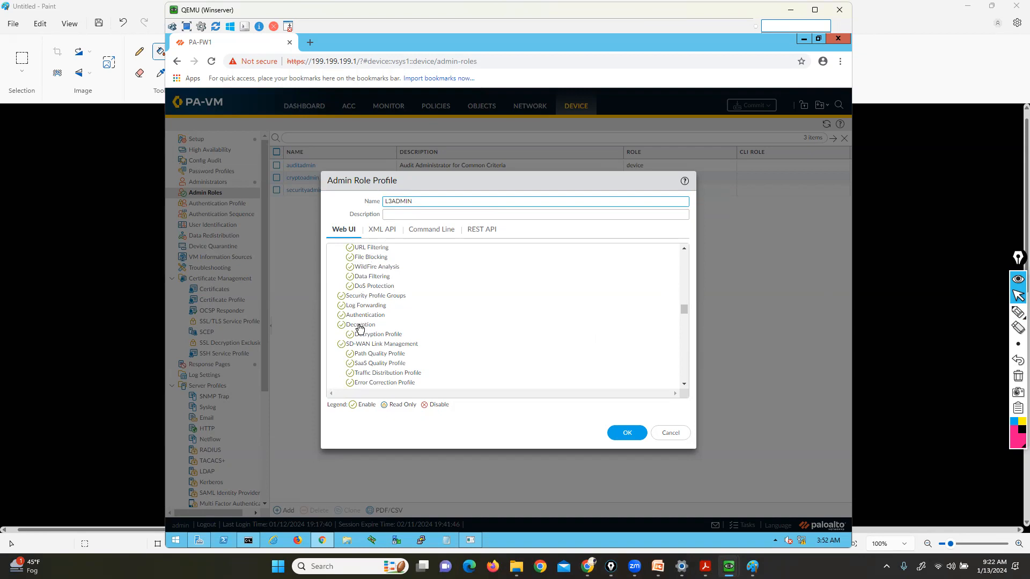
pyautogui.click(620, 431)
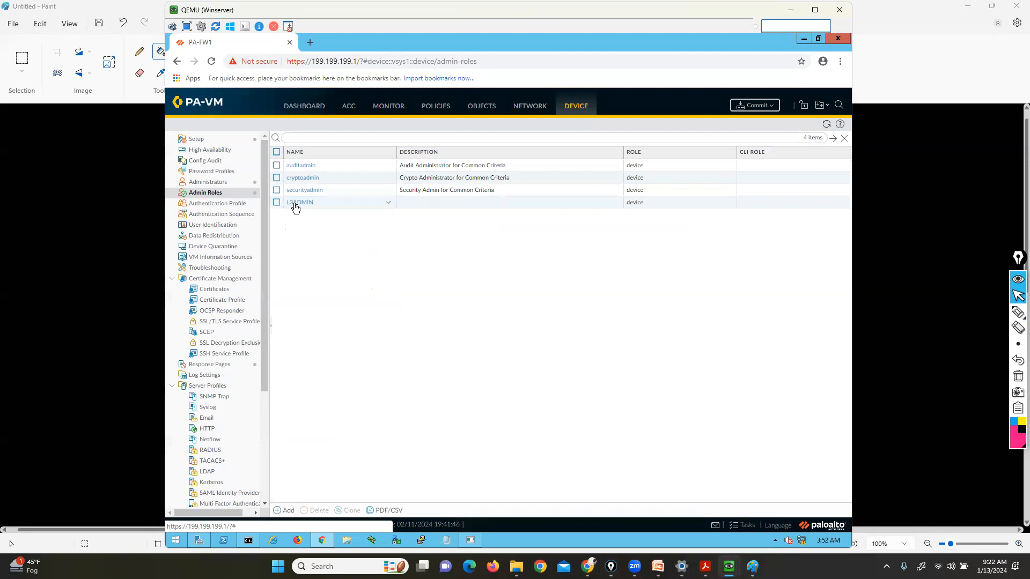
# Create role L1ADMIN and disable Policies, Objects, Network and Device, leaving Dynamic User Groups enabled
pyautogui.click(283, 512)
pyautogui.write('L1ADMIN')
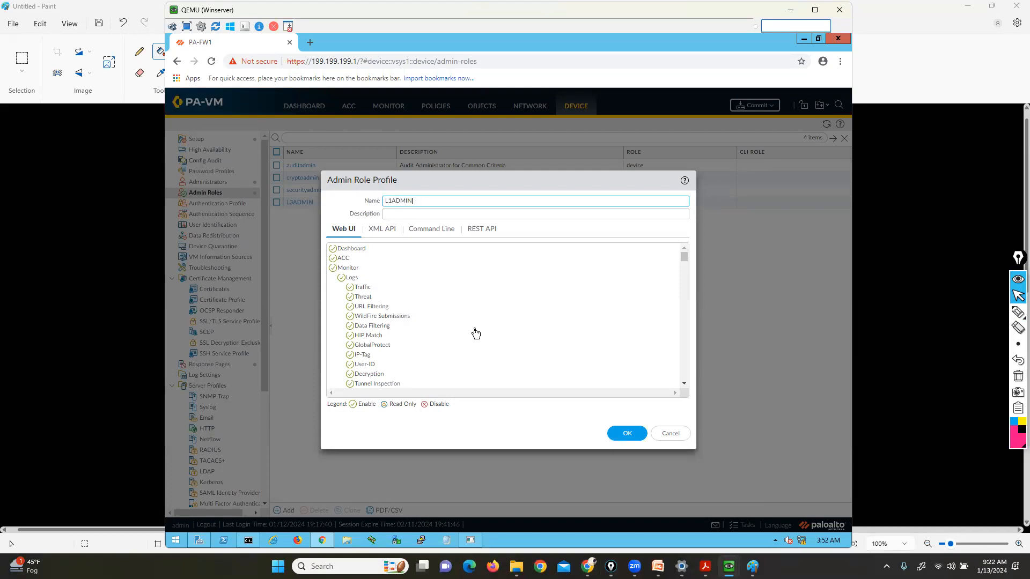
pyautogui.scroll(-10, 474, 334)
pyautogui.scroll(-5, 476, 333)
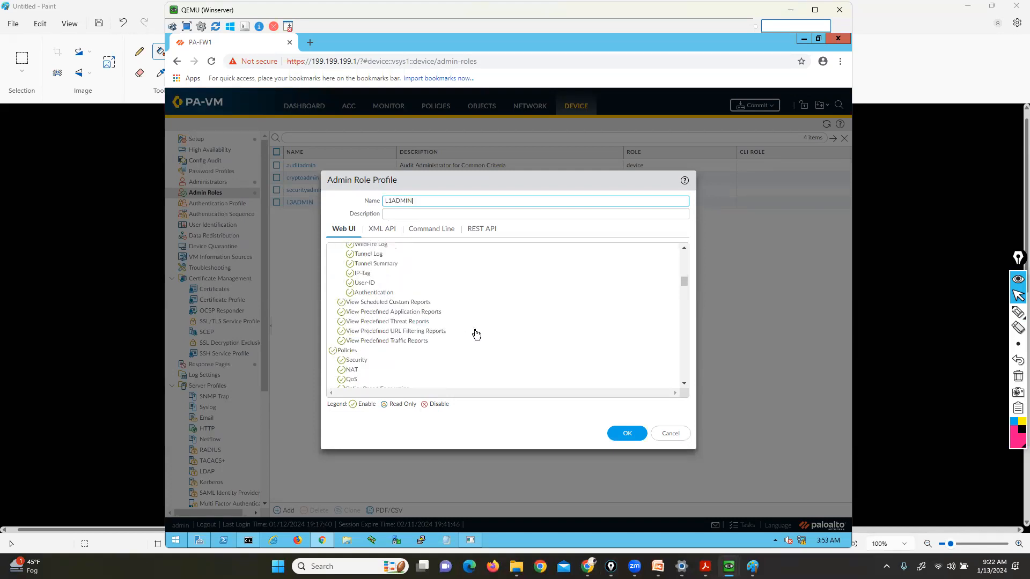
pyautogui.click(342, 299)
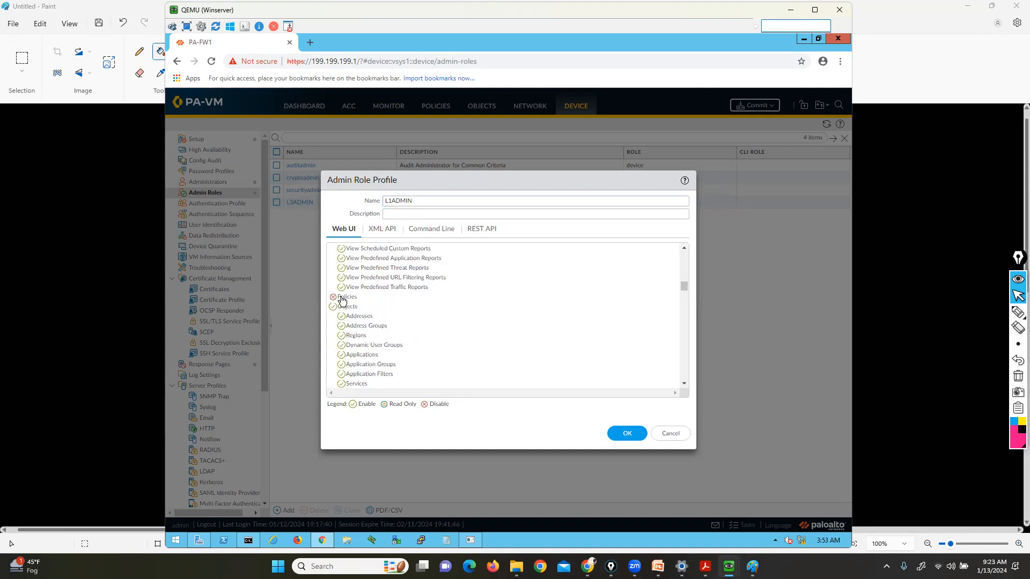
pyautogui.click(374, 349)
pyautogui.click(386, 350)
pyautogui.click(386, 350)
pyautogui.click(342, 308)
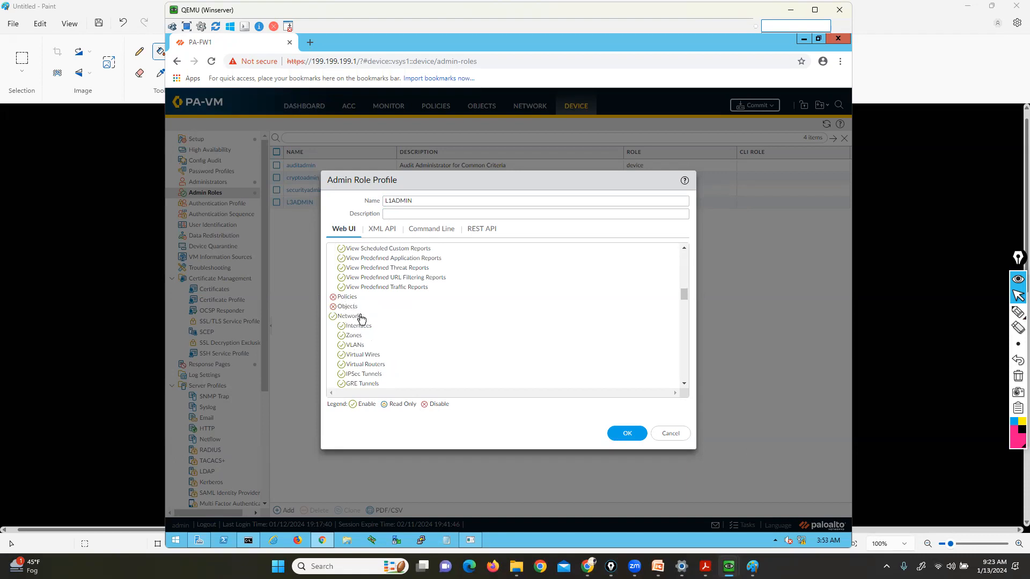
pyautogui.click(350, 318)
pyautogui.click(354, 327)
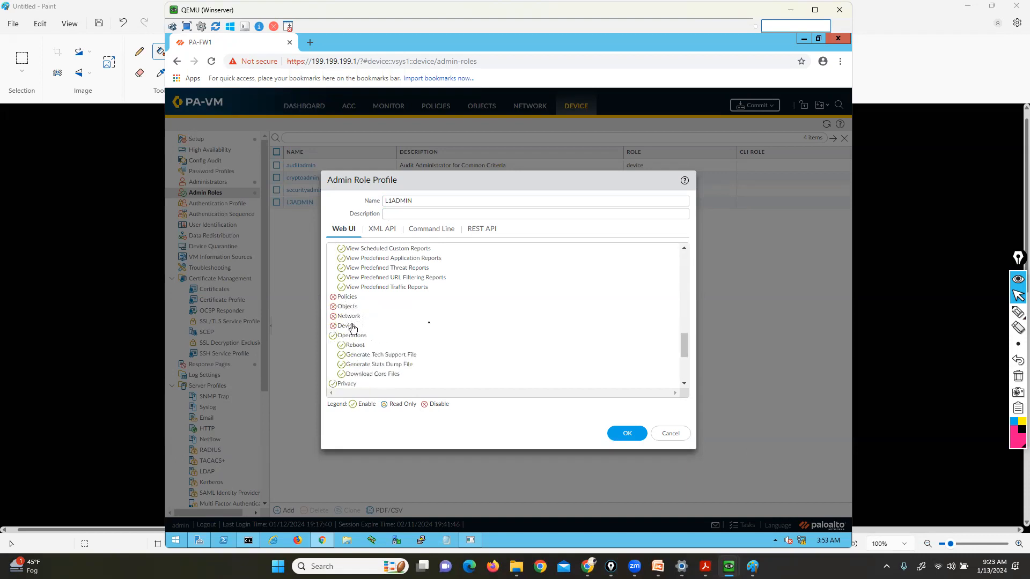
# Highlight the restricted areas and role name, then disable Commit and save L1ADMIN
pyautogui.moveTo(1017, 313)
pyautogui.click(986, 313)
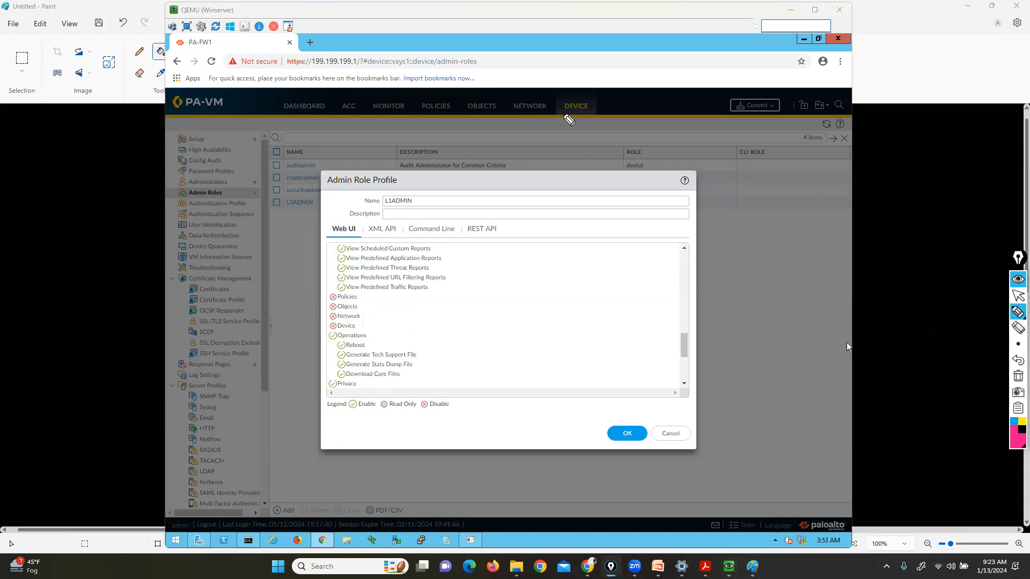
pyautogui.moveTo(410, 114)
pyautogui.mouseDown()
pyautogui.moveTo(585, 118)
pyautogui.moveTo(548, 90)
pyautogui.moveTo(411, 102)
pyautogui.moveTo(418, 118)
pyautogui.mouseUp()
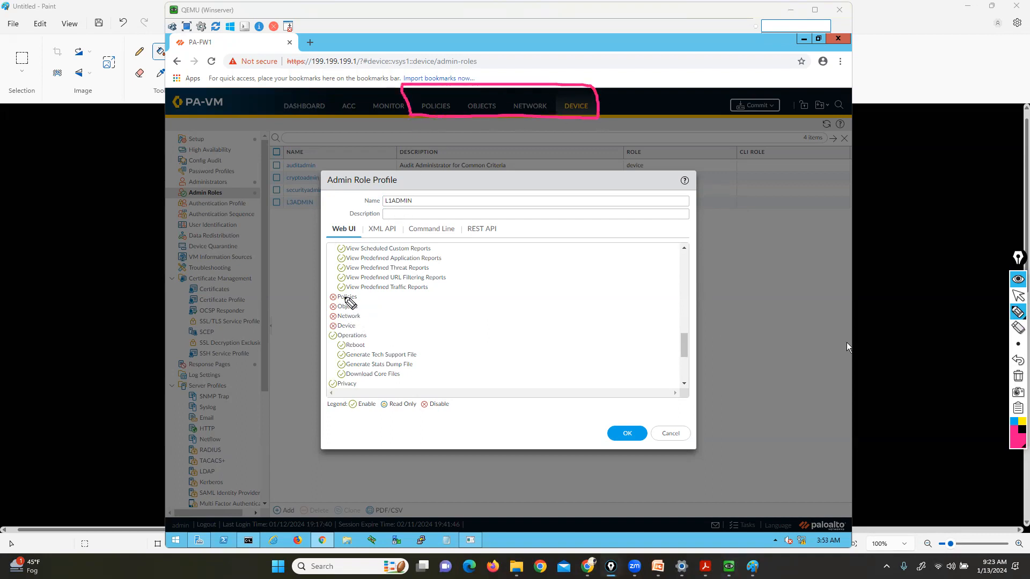
pyautogui.moveTo(406, 191)
pyautogui.mouseDown()
pyautogui.moveTo(420, 192)
pyautogui.moveTo(410, 207)
pyautogui.moveTo(374, 211)
pyautogui.mouseUp()
pyautogui.click(1017, 294)
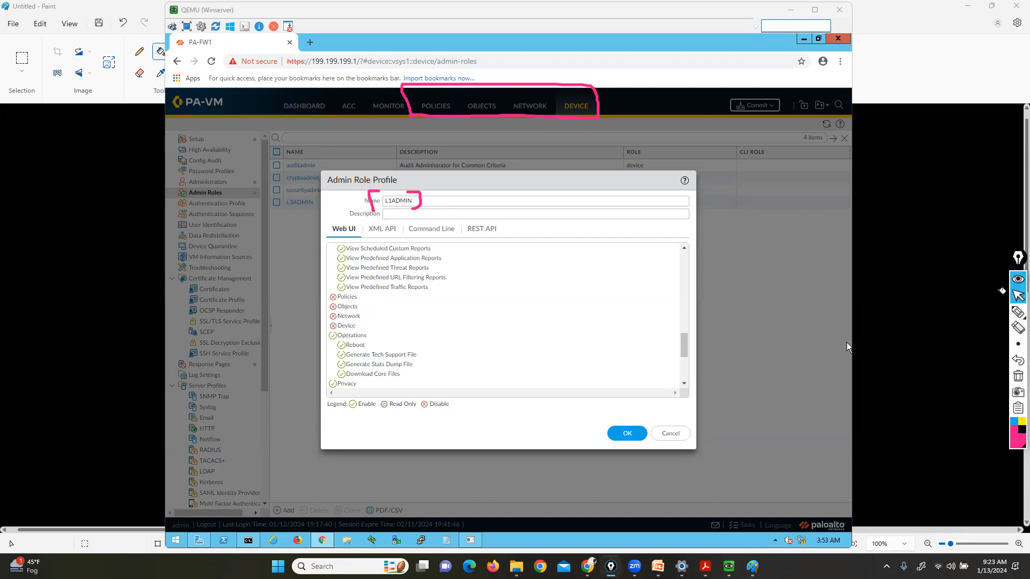
pyautogui.click(685, 369)
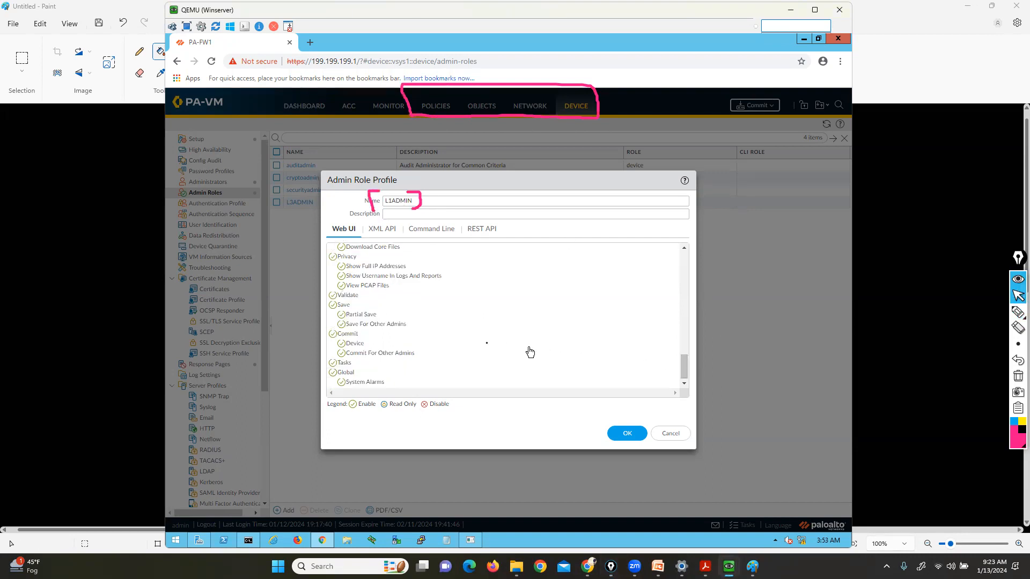
pyautogui.click(344, 335)
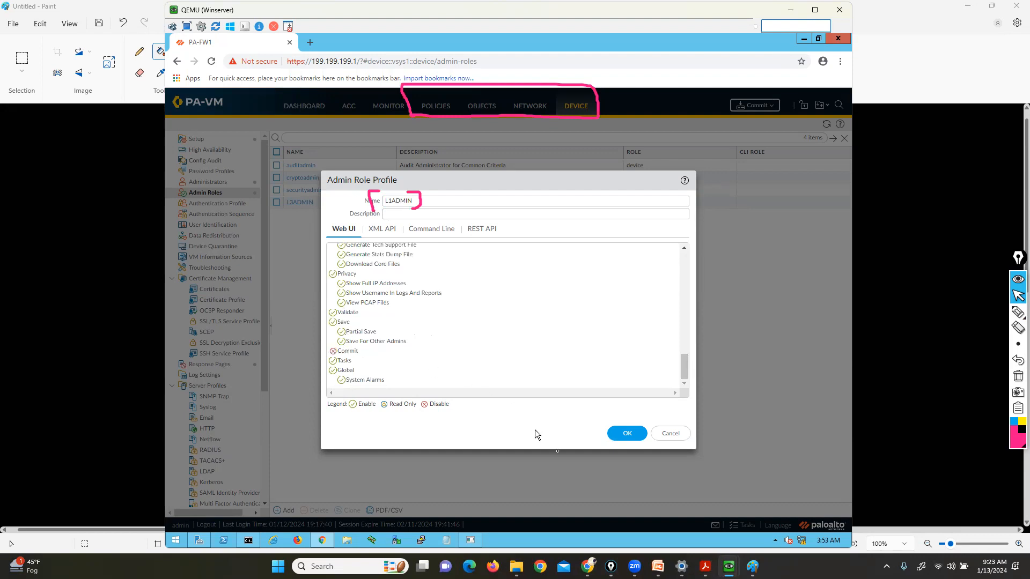
pyautogui.click(627, 436)
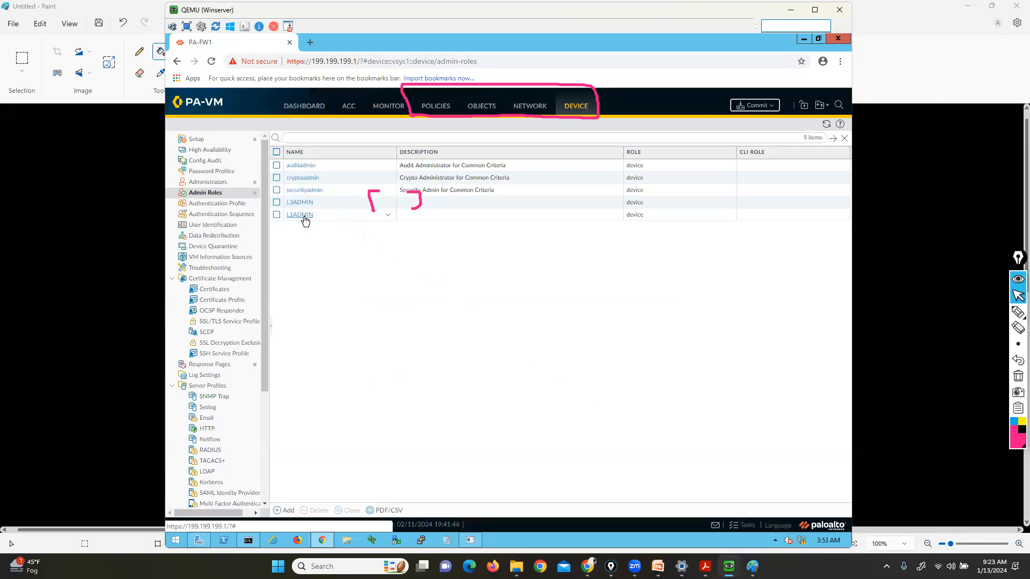
# Add a new administrator named ADmin1 and enter its password
pyautogui.click(214, 183)
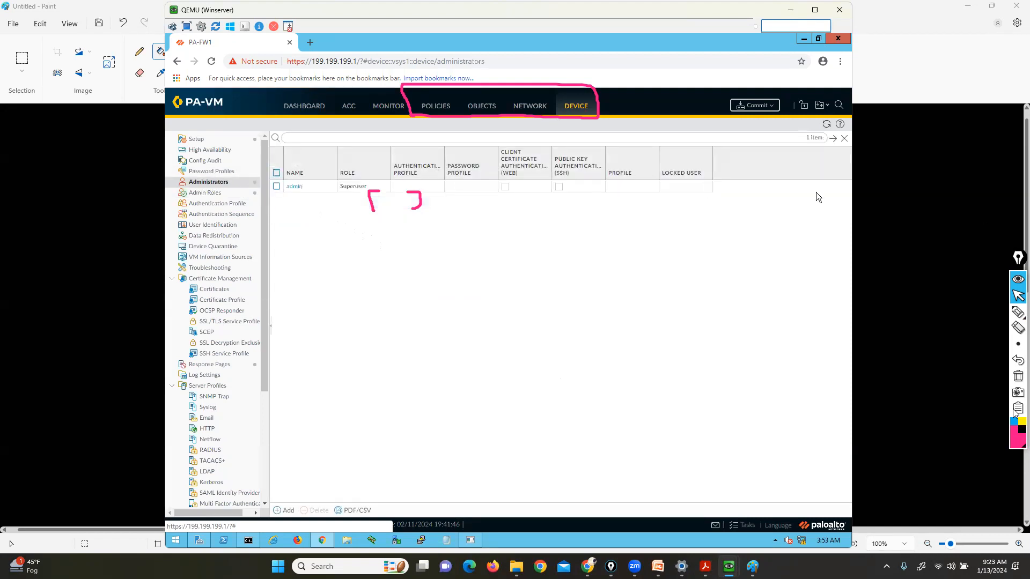
pyautogui.click(1018, 377)
pyautogui.click(285, 510)
pyautogui.write('ADmin1')
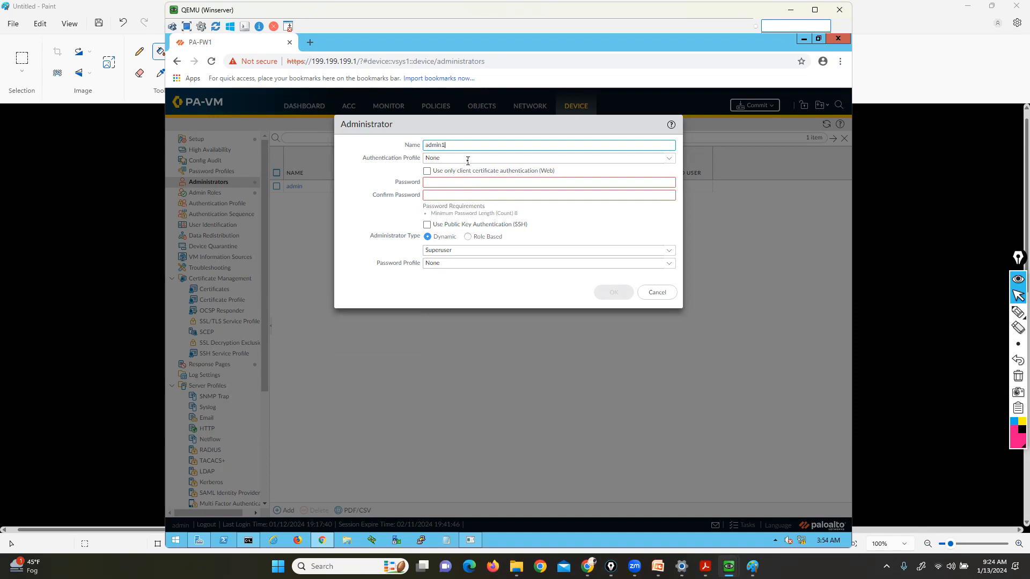
pyautogui.click(535, 183)
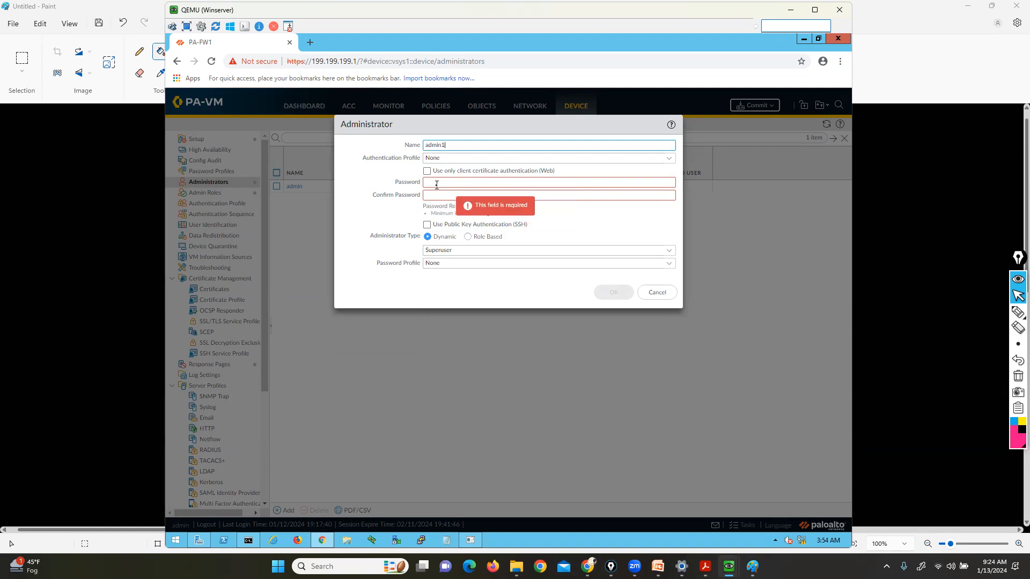
pyautogui.write('******')
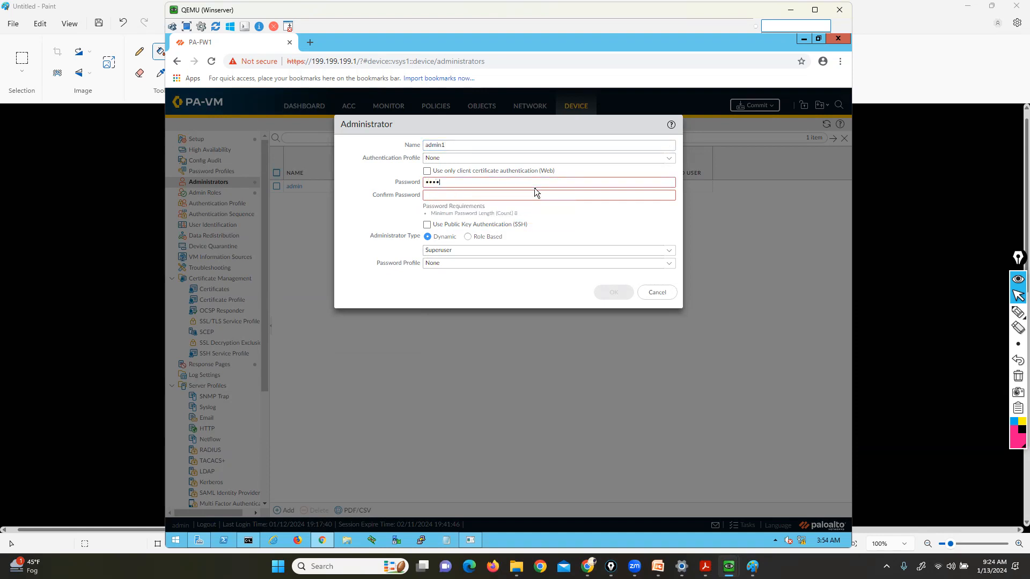
pyautogui.write('**')
pyautogui.press('Tab')
pyautogui.write('********')
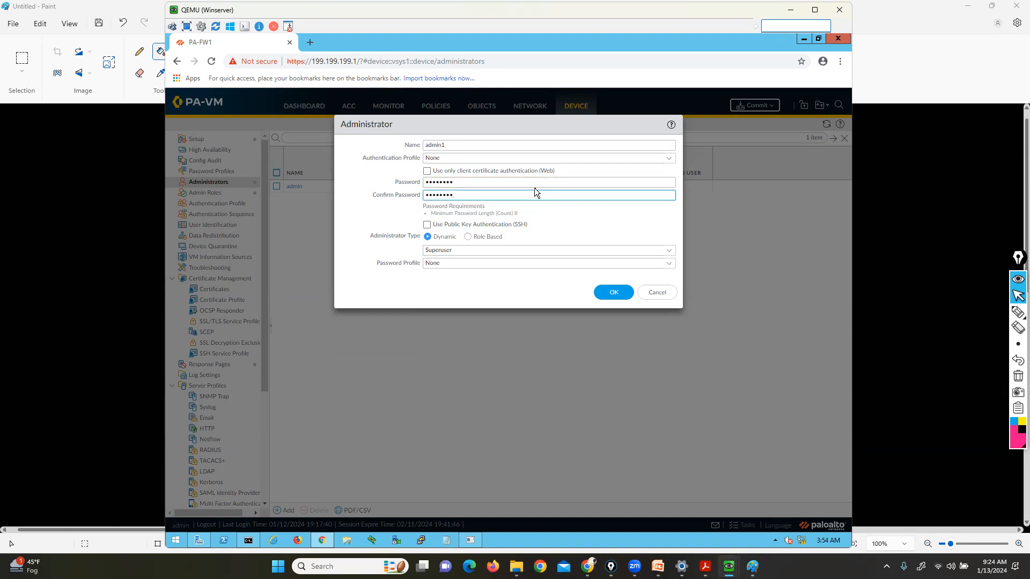
# Make admin1 a Role Based account with the L3ADMIN profile and save it
pyautogui.click(1017, 312)
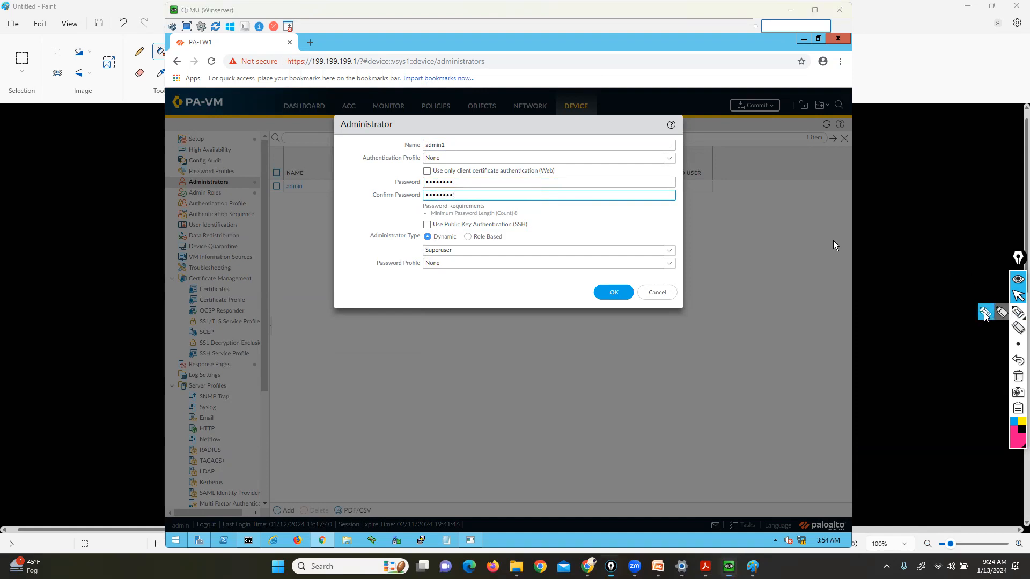
pyautogui.moveTo(413, 242)
pyautogui.mouseDown()
pyautogui.moveTo(423, 242)
pyautogui.moveTo(417, 250)
pyautogui.mouseUp()
pyautogui.click(1017, 376)
pyautogui.click(1017, 296)
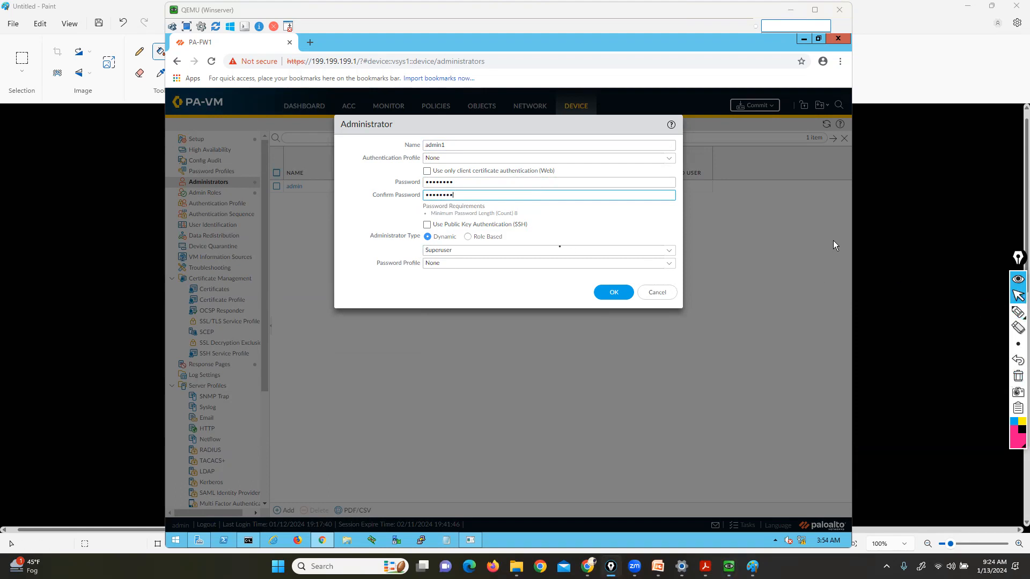
pyautogui.click(468, 236)
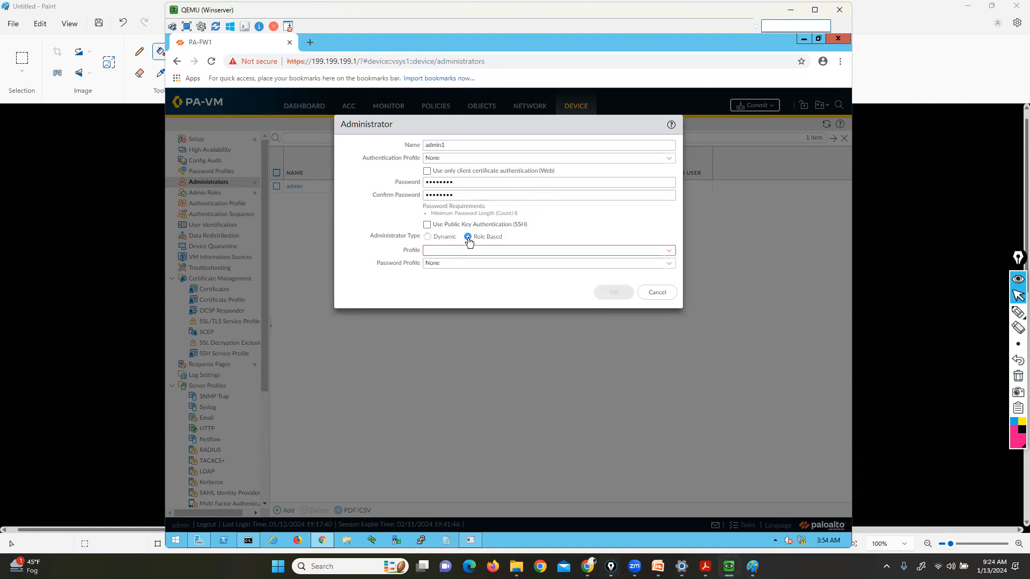
pyautogui.click(670, 252)
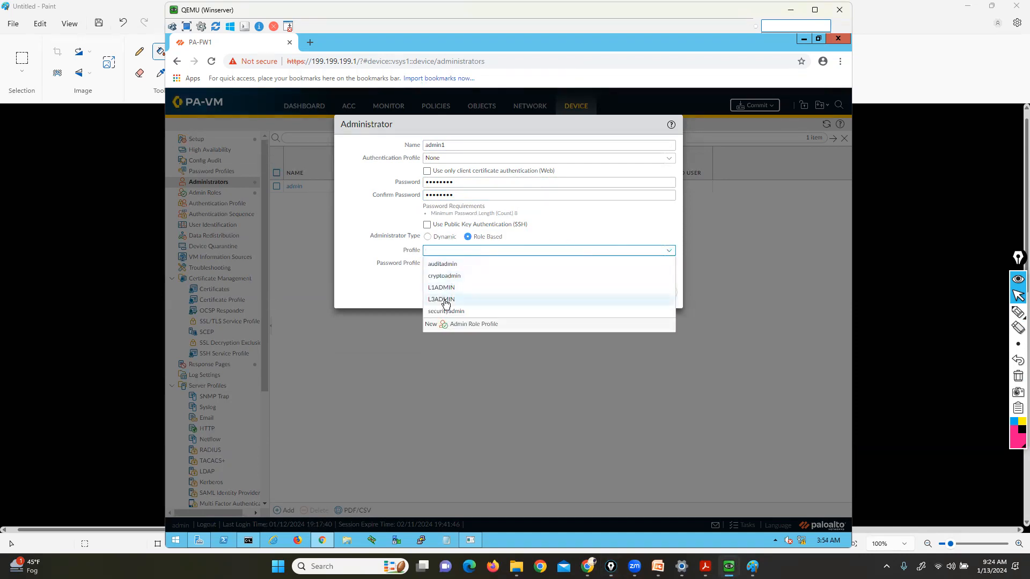
pyautogui.click(445, 300)
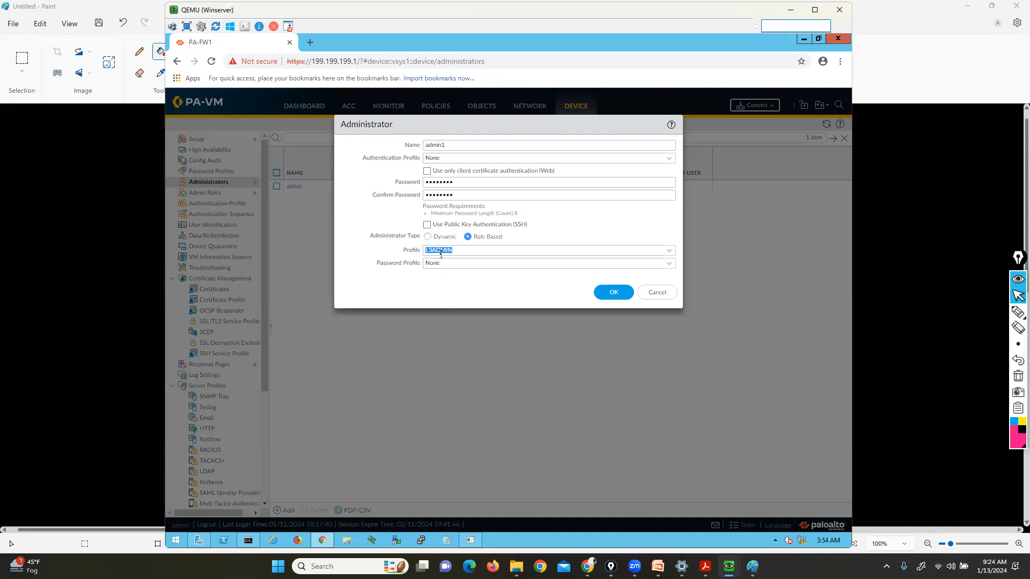
pyautogui.click(614, 293)
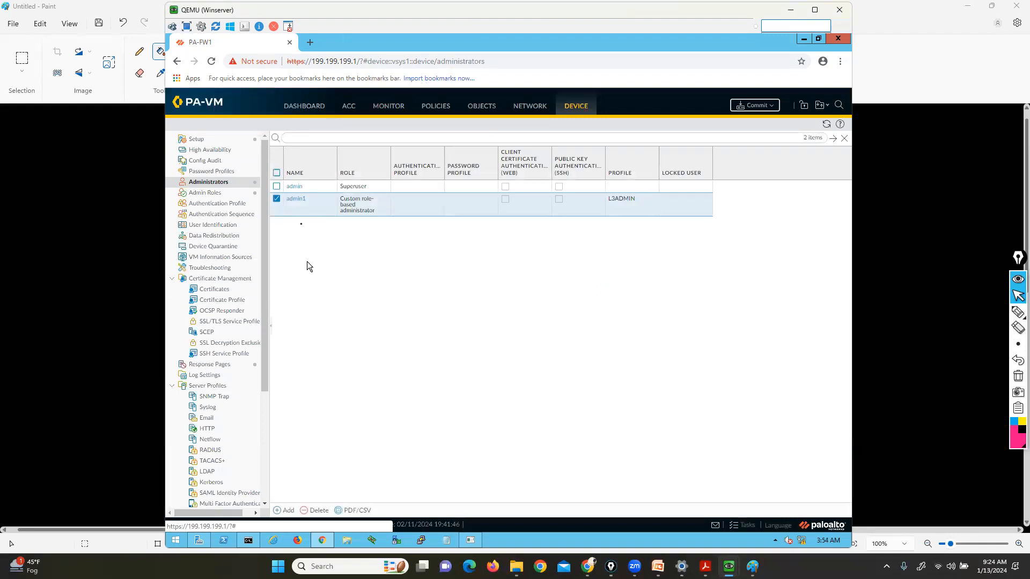
# Add administrator admin2 with a password as a Role Based account using the L1ADMIN profile
pyautogui.click(289, 510)
pyautogui.write('admin2')
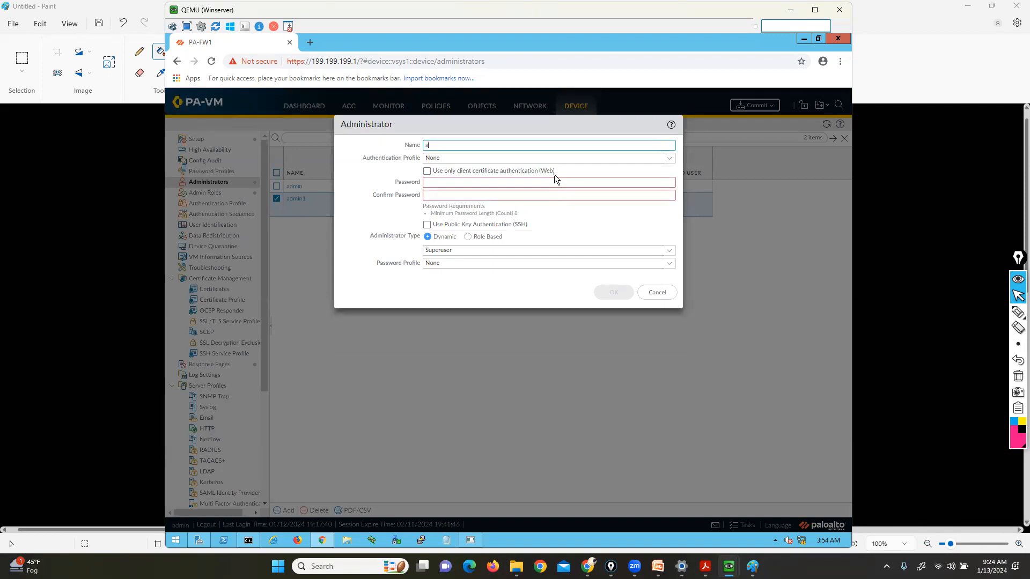
pyautogui.press('Tab')
pyautogui.press('Tab')
pyautogui.press('Tab')
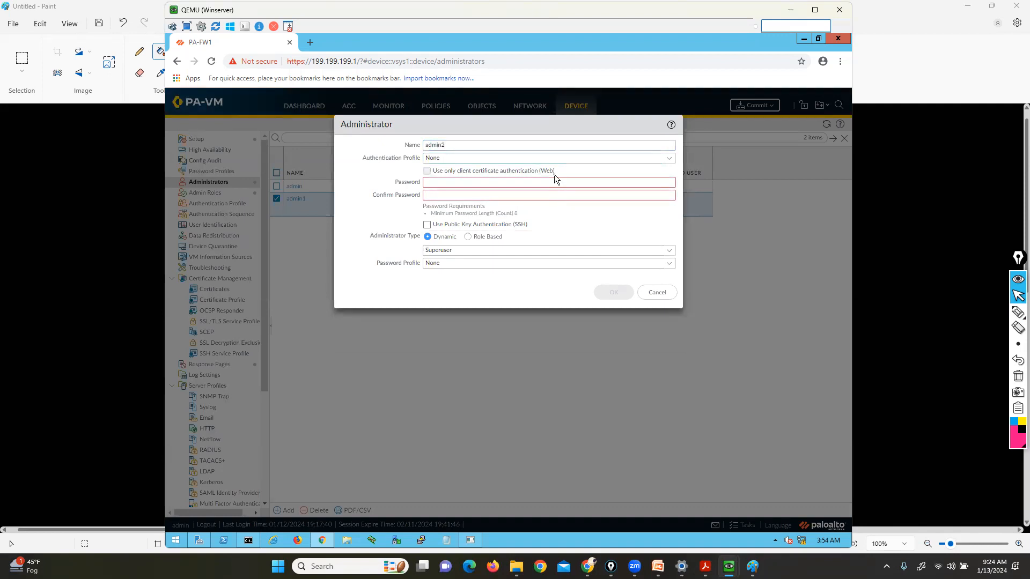
pyautogui.write('********')
pyautogui.press('Tab')
pyautogui.write('********')
pyautogui.click(468, 237)
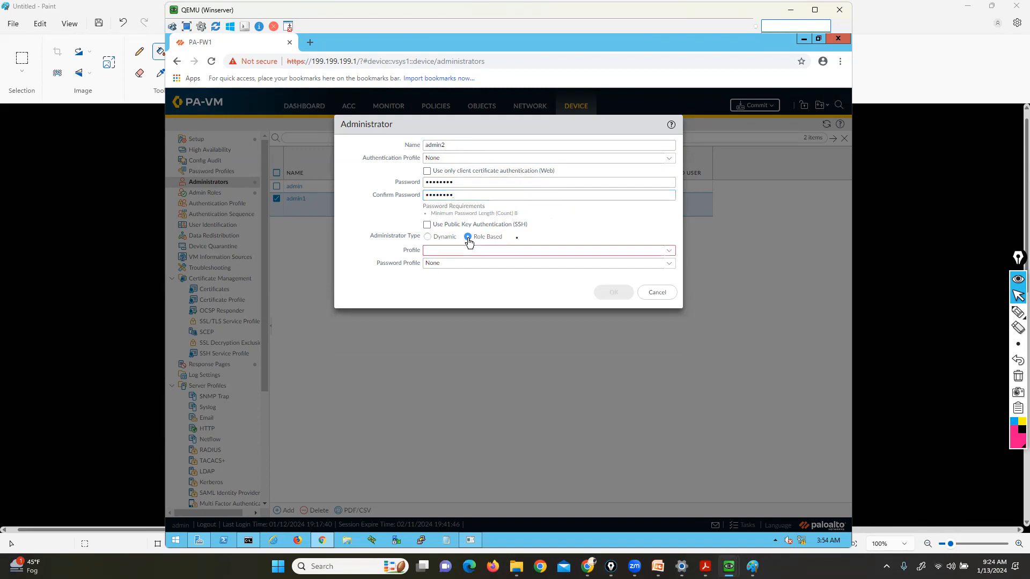
pyautogui.click(669, 251)
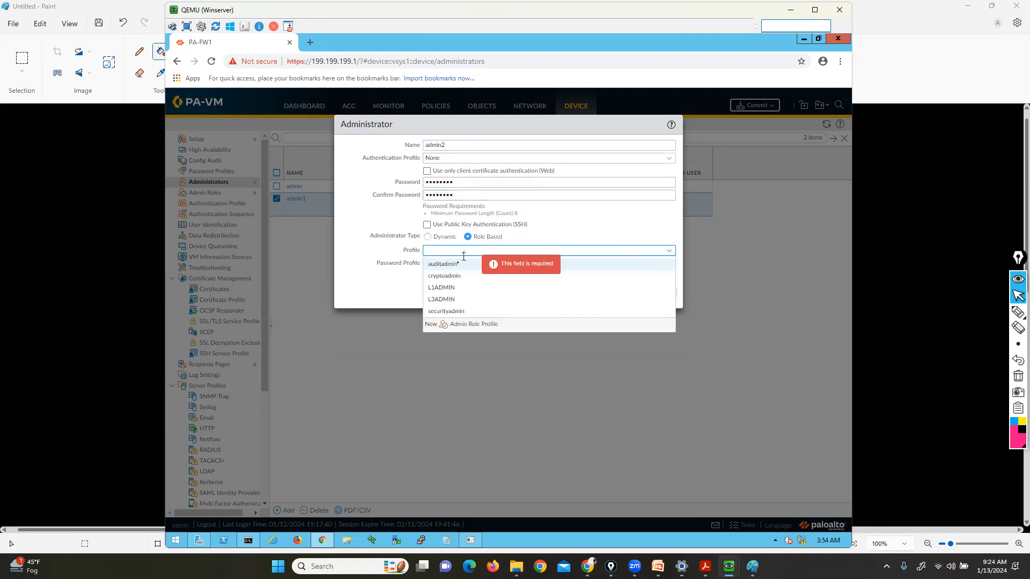
pyautogui.click(446, 292)
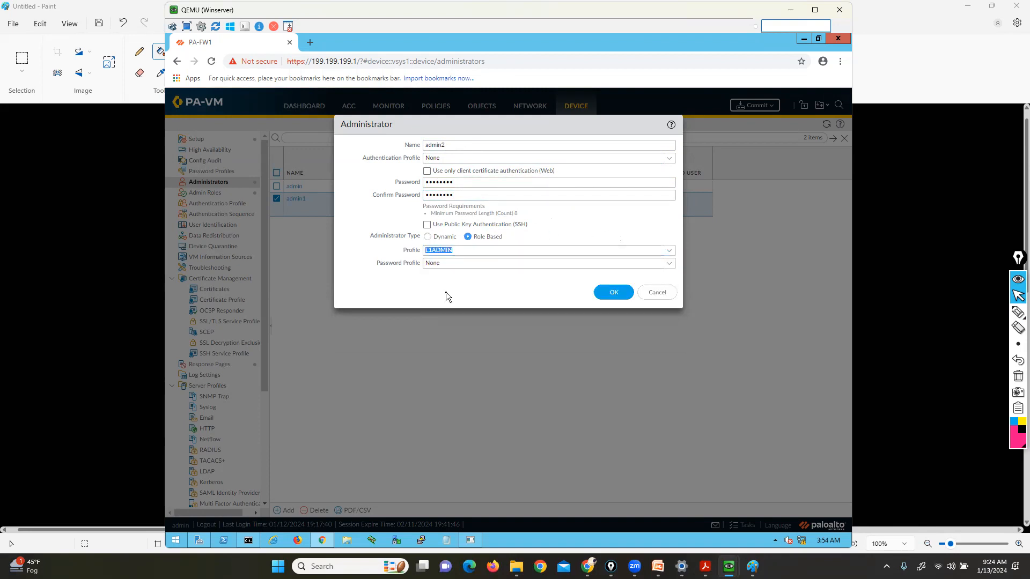
pyautogui.click(606, 292)
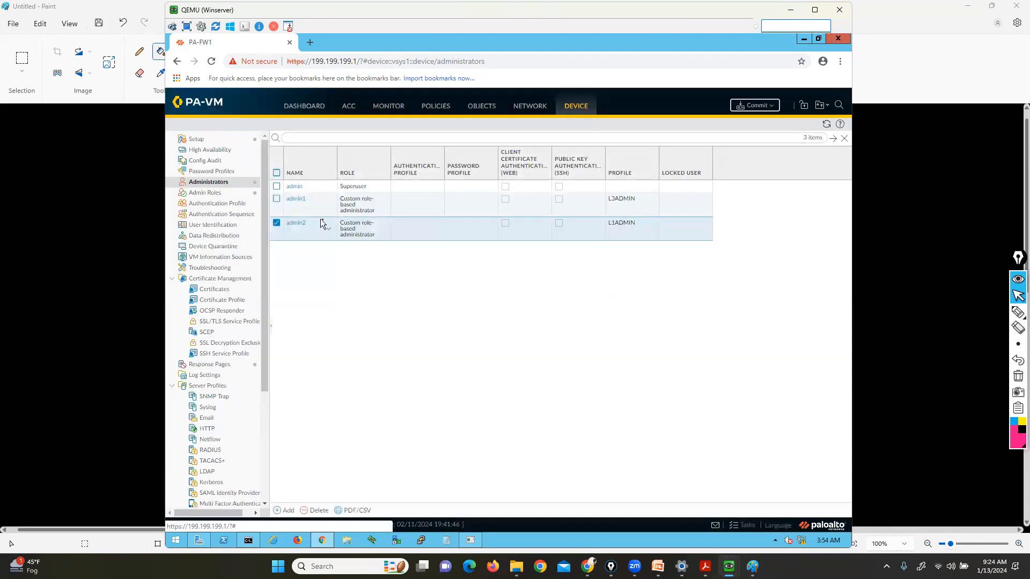
# Open the Commit dialog and underline the admin commit scope and Commit All Changes option
pyautogui.click(756, 106)
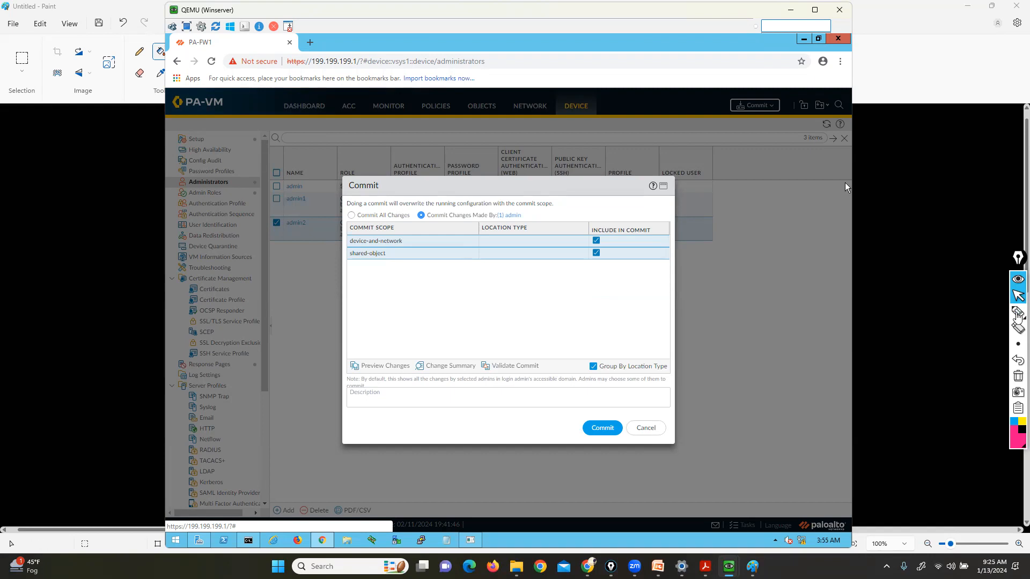
pyautogui.click(1018, 312)
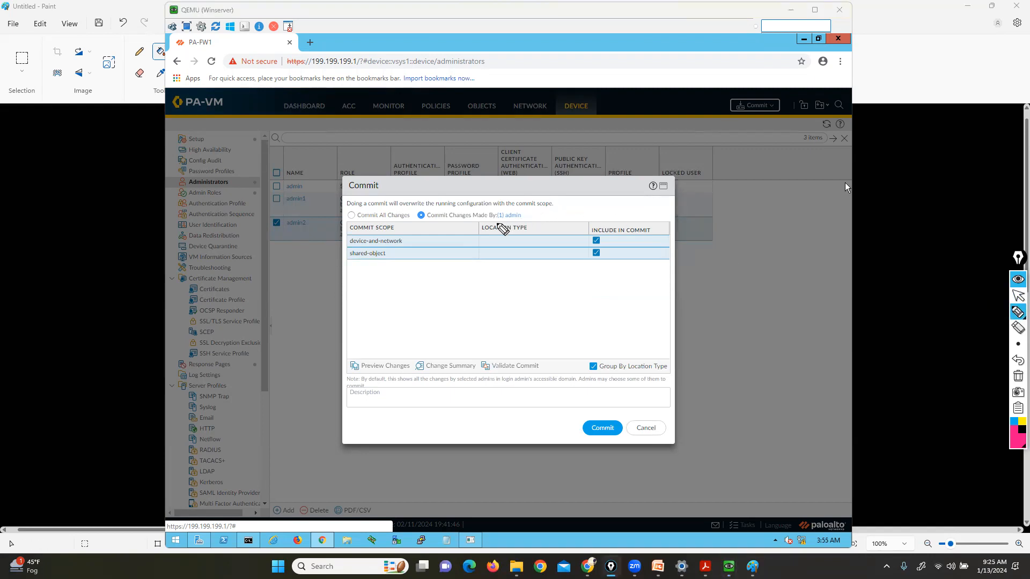
pyautogui.moveTo(496, 220)
pyautogui.mouseDown()
pyautogui.moveTo(525, 221)
pyautogui.moveTo(527, 210)
pyautogui.moveTo(485, 209)
pyautogui.mouseUp()
pyautogui.moveTo(342, 219); pyautogui.dragTo(402, 219)
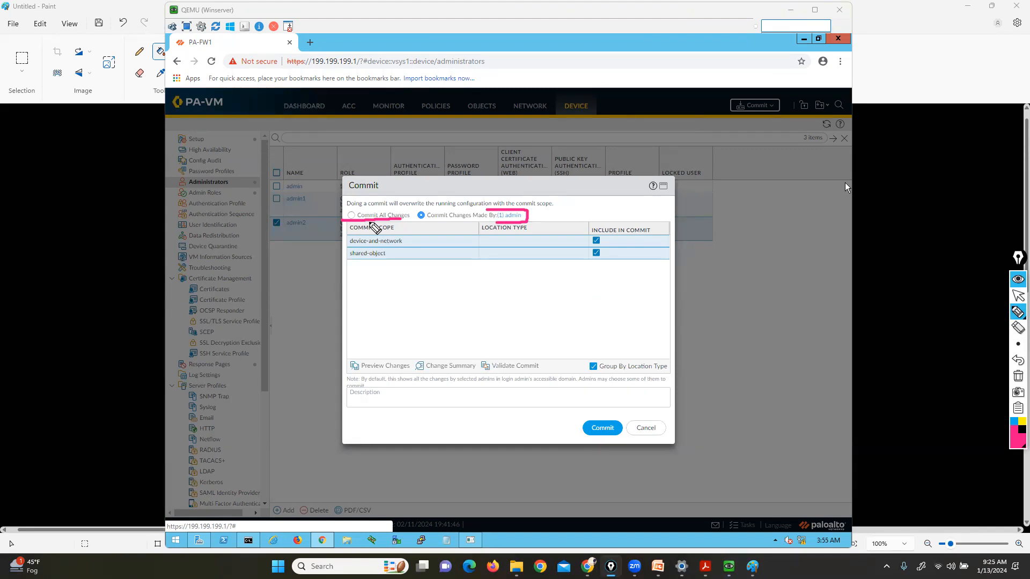
pyautogui.click(1013, 319)
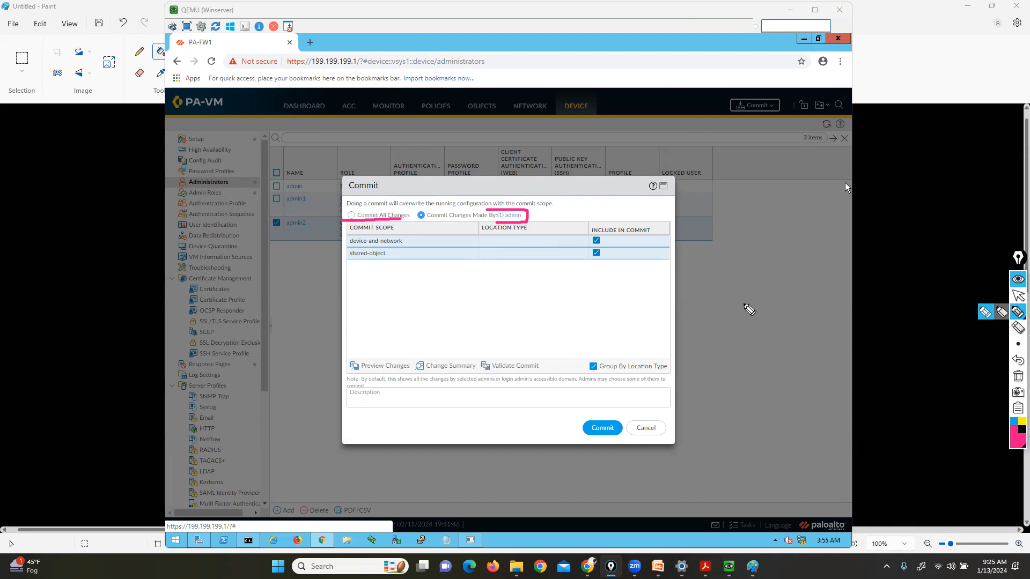
pyautogui.click(1017, 295)
# Mark the bottom-left status link and the Commit Changes Made By option, then clear the annotations
pyautogui.moveTo(1017, 315)
pyautogui.click(986, 312)
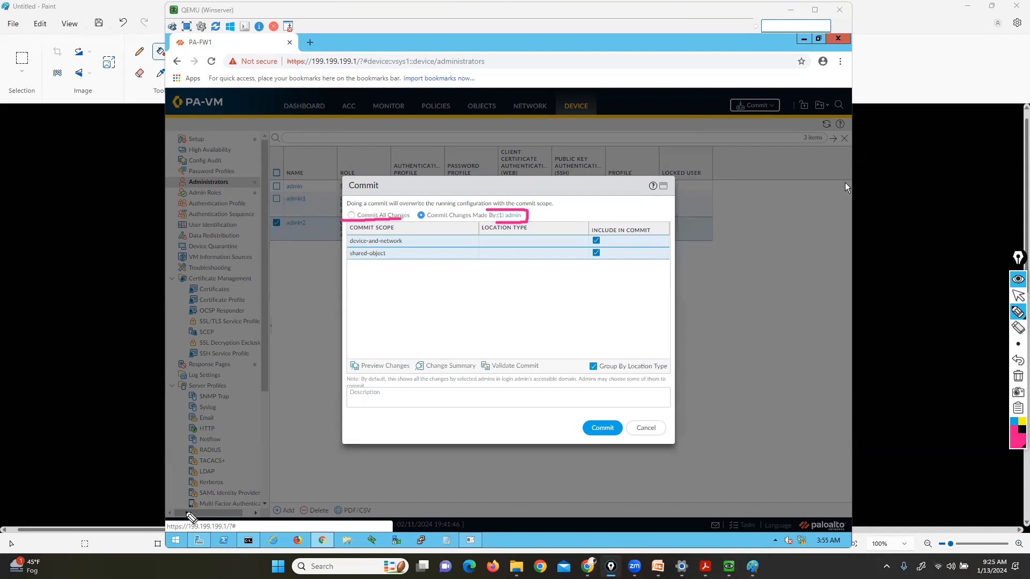
pyautogui.moveTo(186, 511)
pyautogui.mouseDown()
pyautogui.moveTo(161, 537)
pyautogui.moveTo(191, 505)
pyautogui.mouseUp()
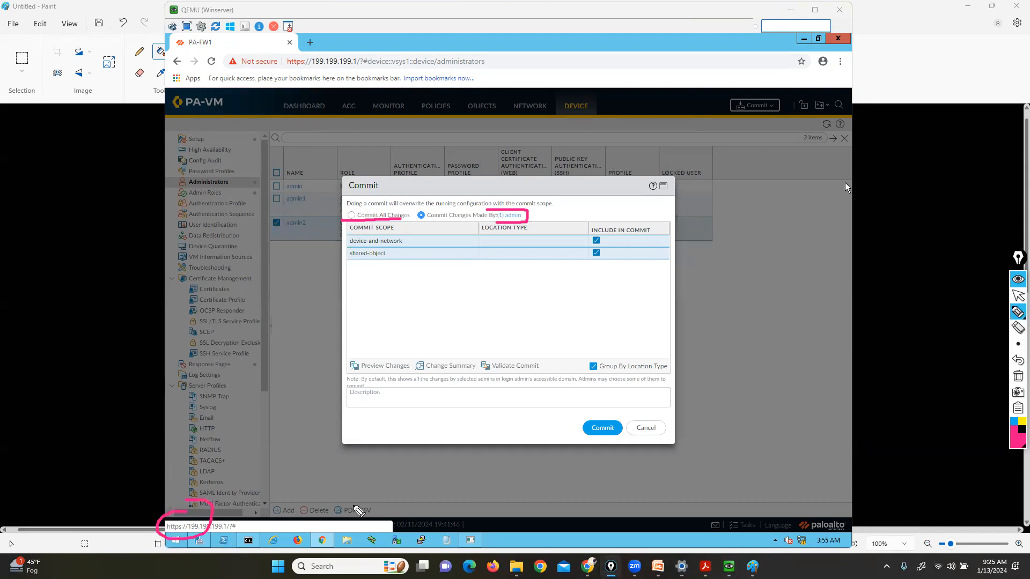
pyautogui.moveTo(528, 219); pyautogui.dragTo(558, 202)
pyautogui.moveTo(428, 219); pyautogui.dragTo(451, 219)
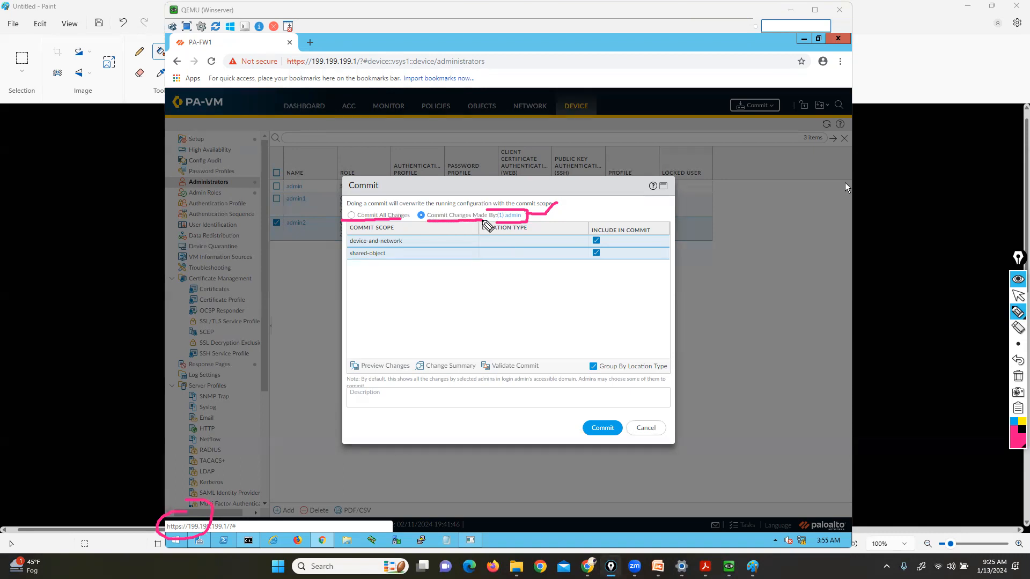
pyautogui.click(1018, 376)
pyautogui.click(1018, 296)
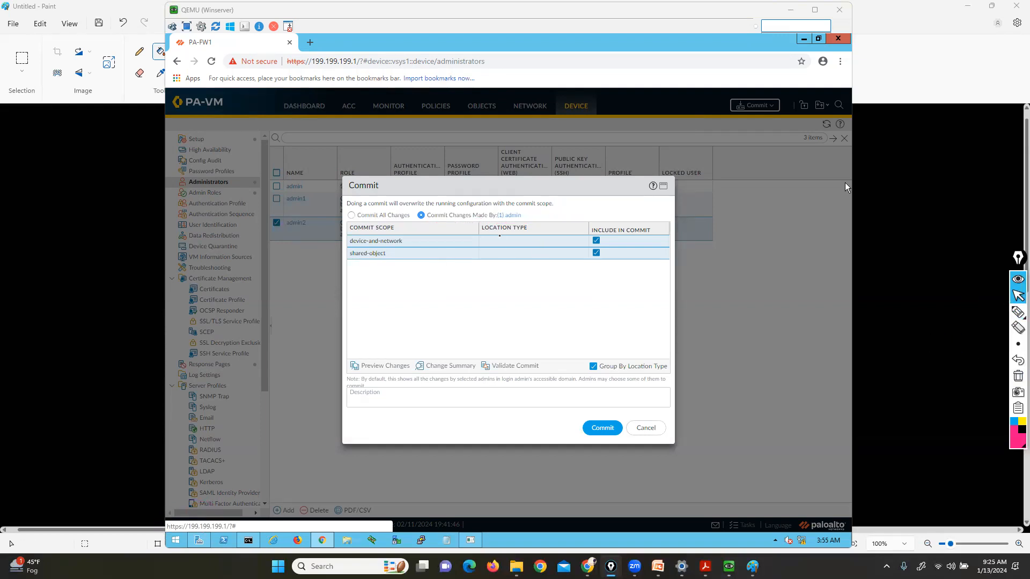
pyautogui.click(455, 366)
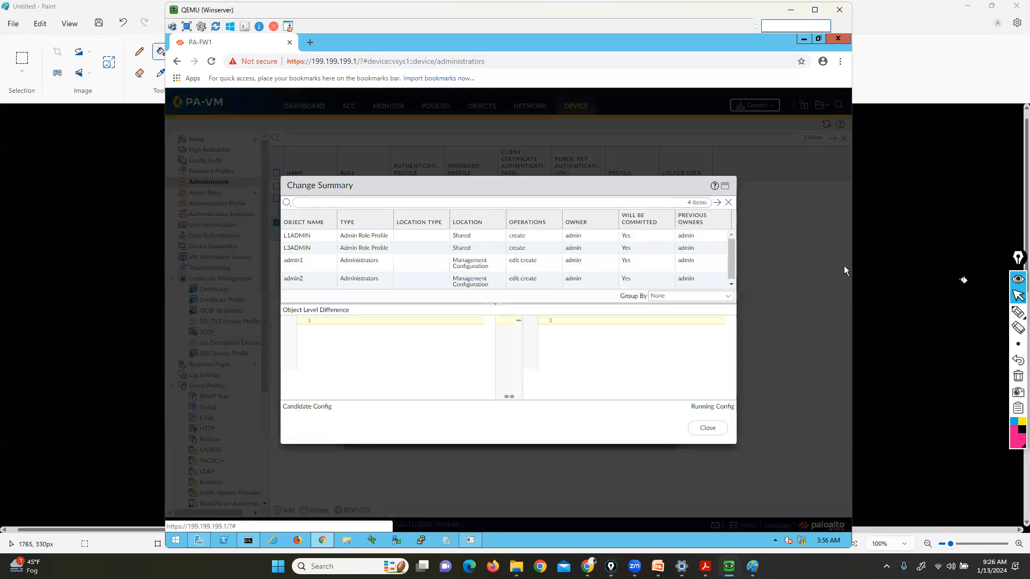
pyautogui.click(1018, 312)
pyautogui.moveTo(205, 507)
pyautogui.mouseDown()
pyautogui.moveTo(175, 517)
pyautogui.moveTo(207, 542)
pyautogui.moveTo(189, 493)
pyautogui.mouseUp()
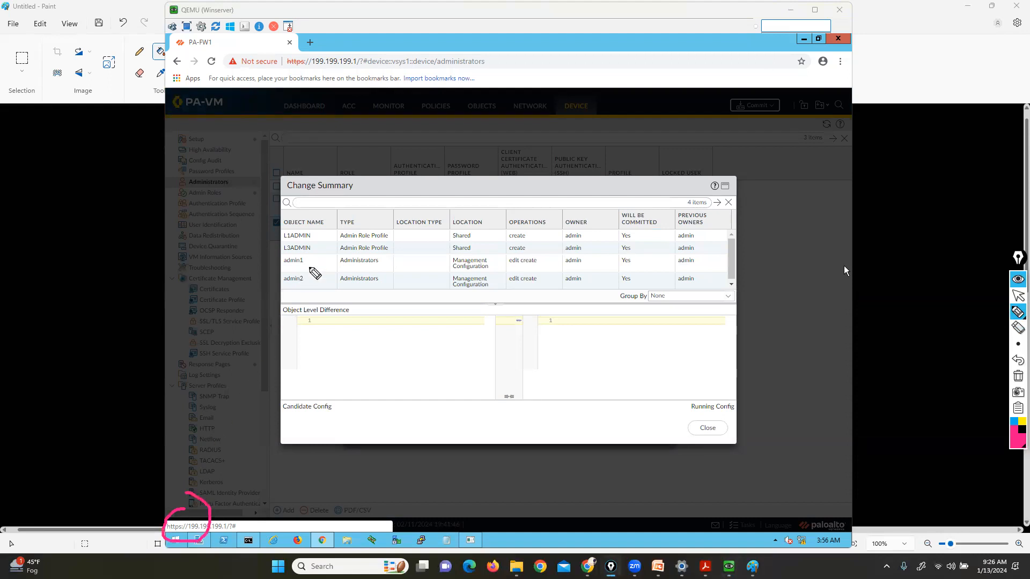
pyautogui.moveTo(284, 268)
pyautogui.mouseDown()
pyautogui.moveTo(307, 268)
pyautogui.moveTo(303, 293)
pyautogui.moveTo(316, 293)
pyautogui.mouseUp()
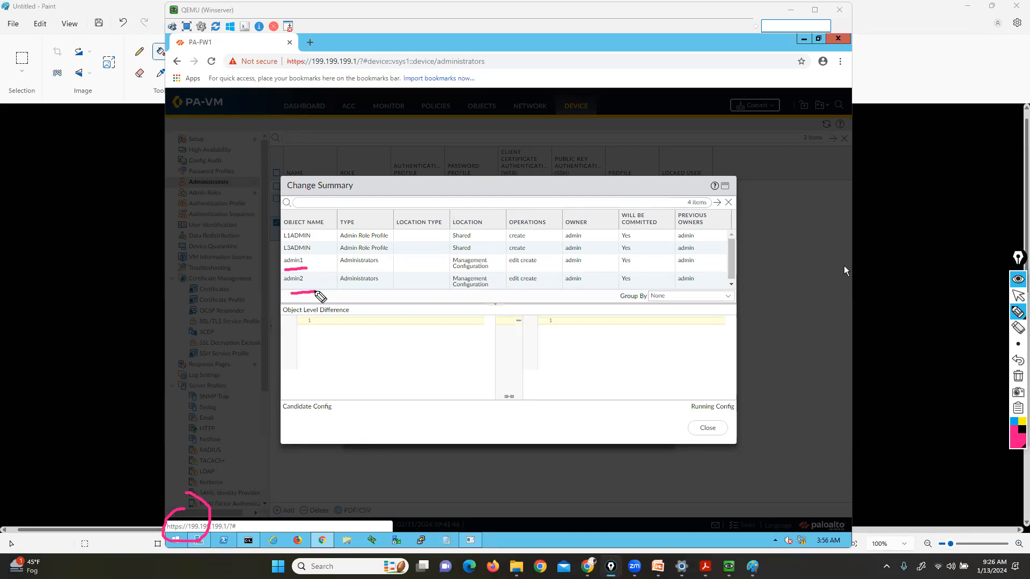
pyautogui.moveTo(309, 226); pyautogui.dragTo(321, 242)
pyautogui.click(1018, 376)
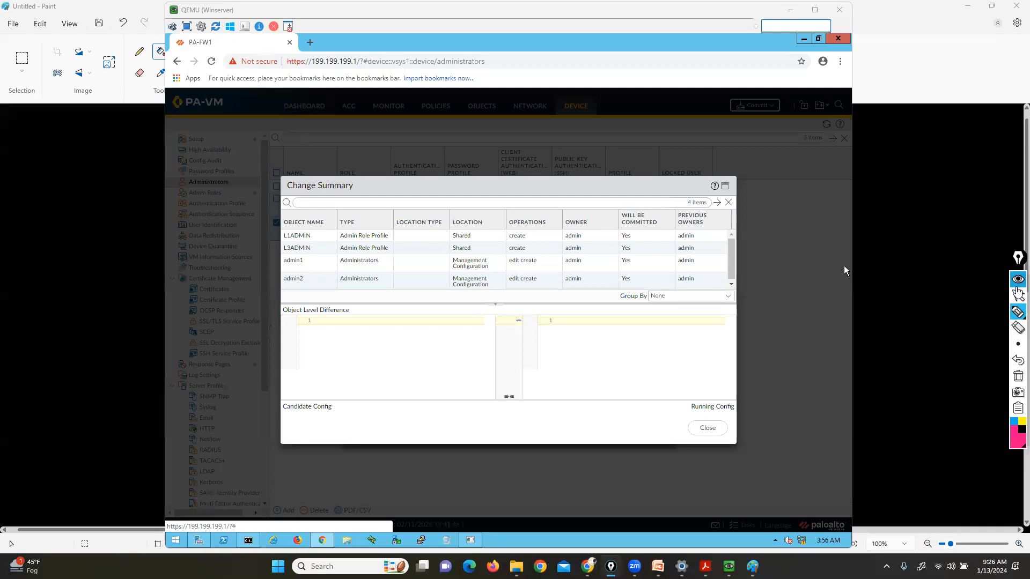
pyautogui.click(1018, 295)
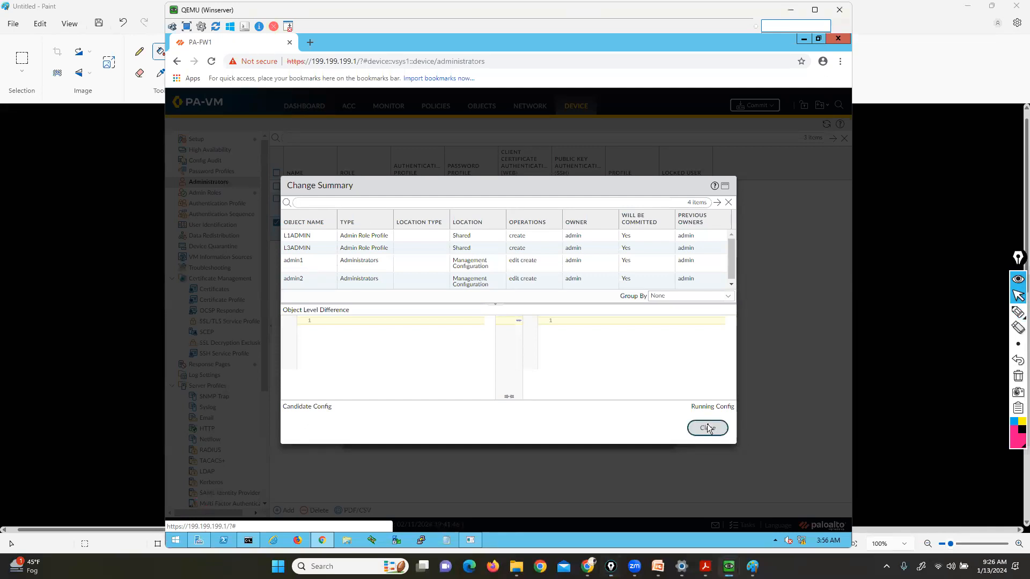
pyautogui.click(707, 427)
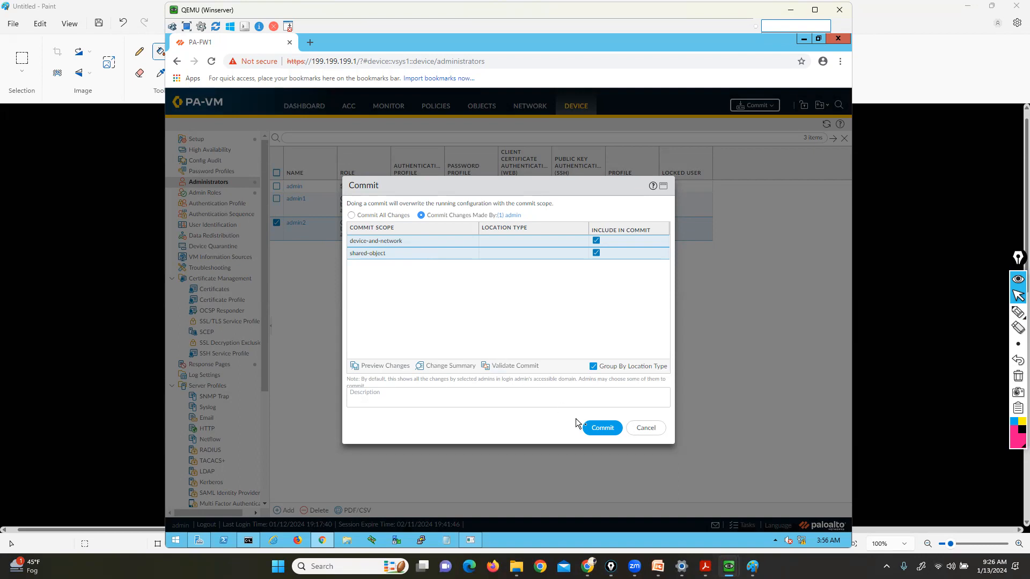
# Commit the pending changes, close the completed Commit Status, and log out of admin
pyautogui.click(589, 429)
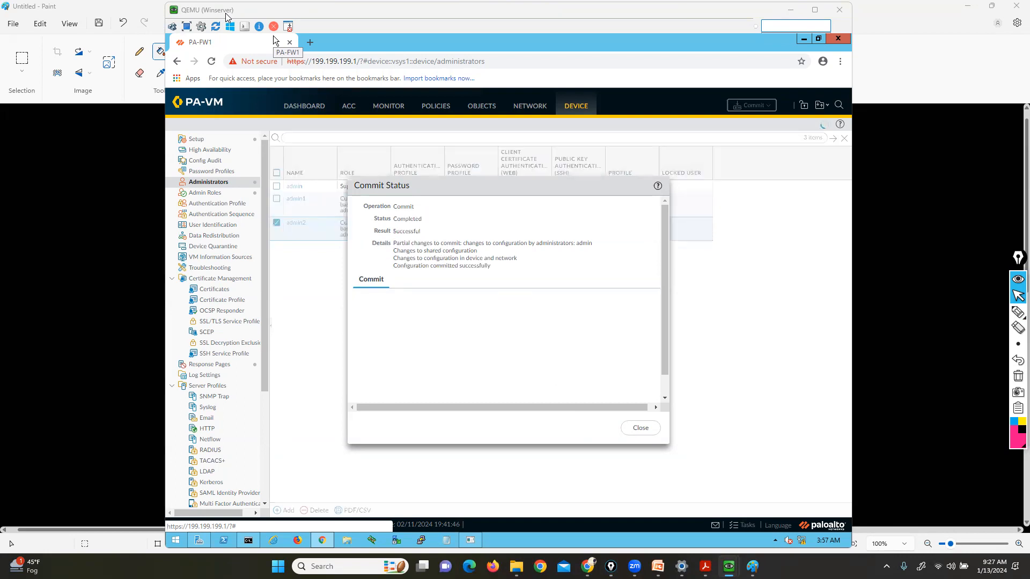
pyautogui.click(637, 429)
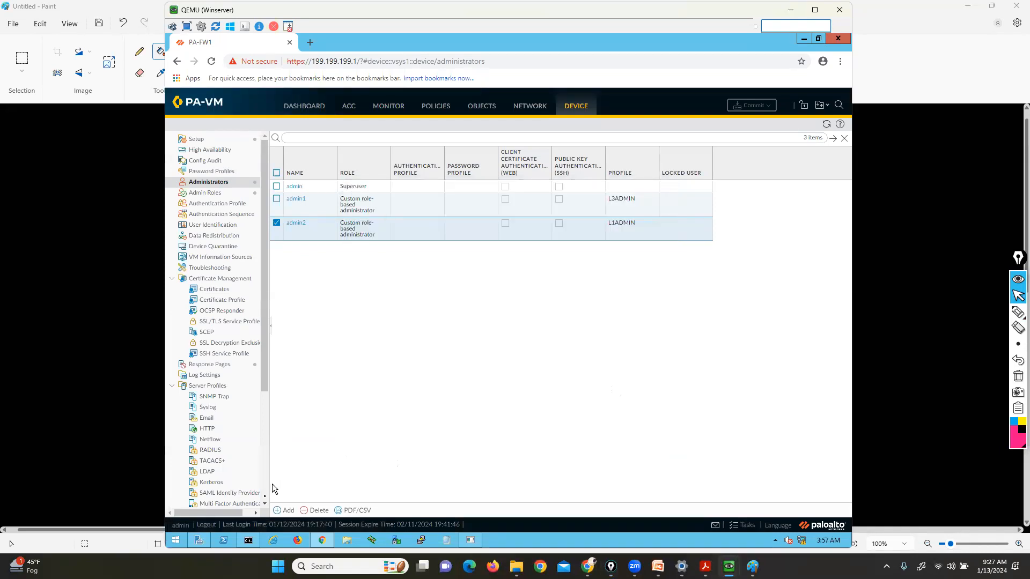
pyautogui.click(206, 525)
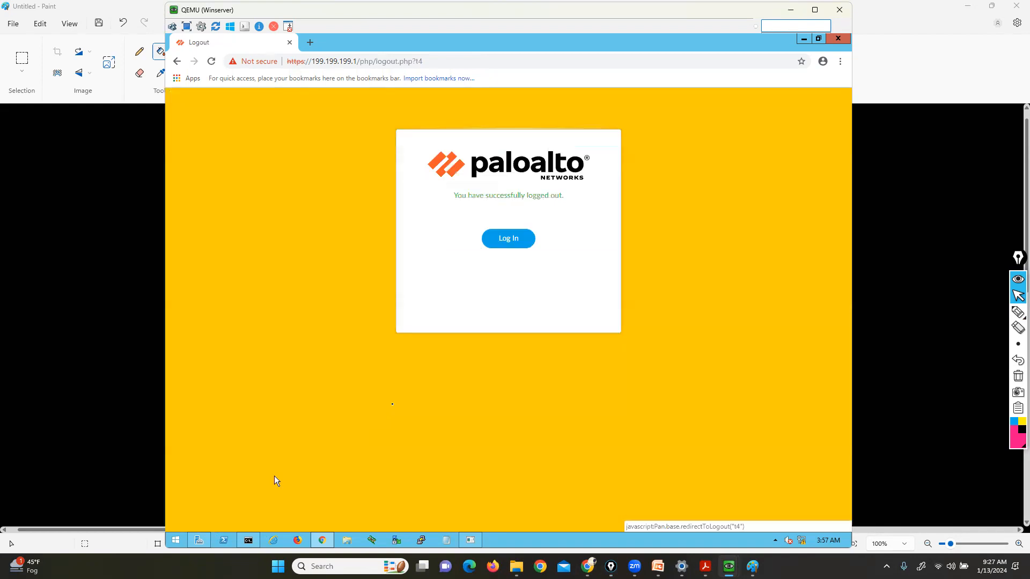
# Log in as admin1 with its password, dismissing the welcome notes and telemetry prompt
pyautogui.click(516, 246)
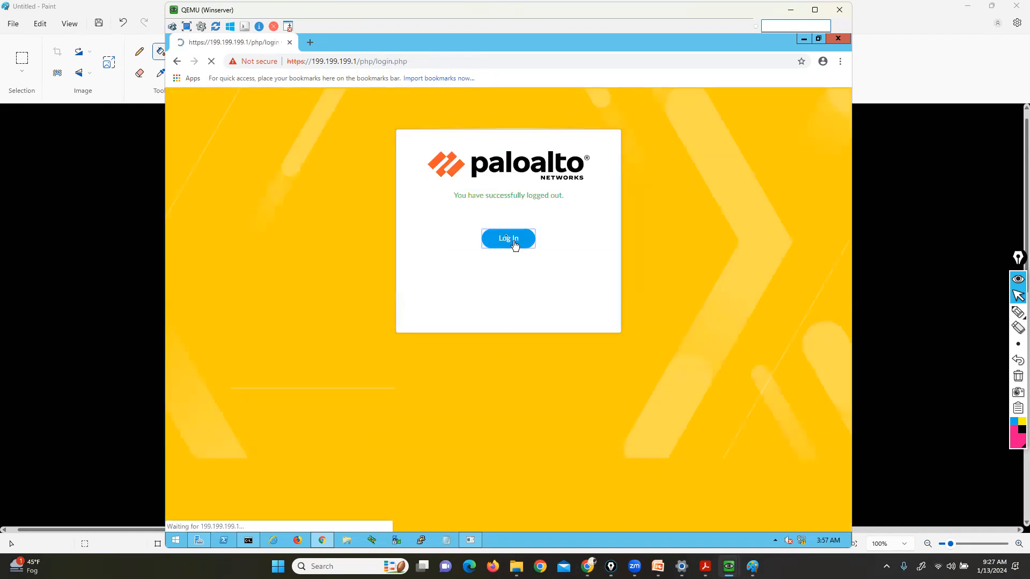
pyautogui.write('admin1')
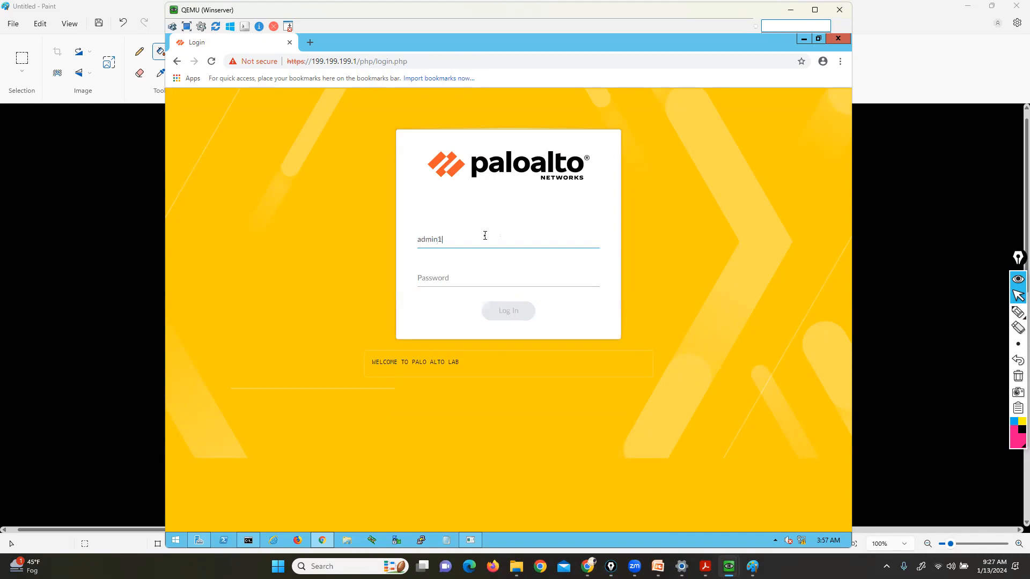
pyautogui.press('Tab')
pyautogui.write('*******')
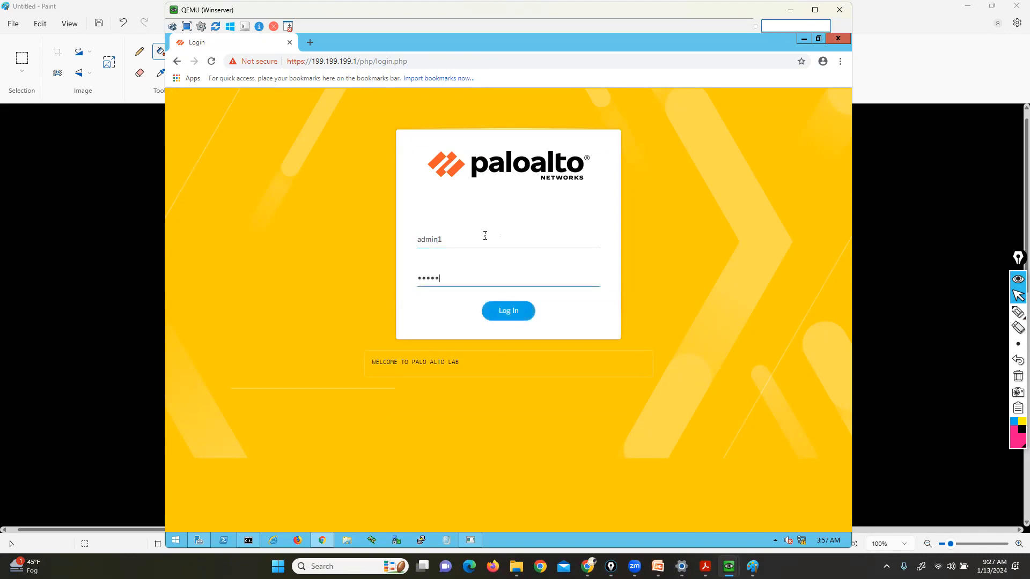
pyautogui.write('*')
pyautogui.click(516, 315)
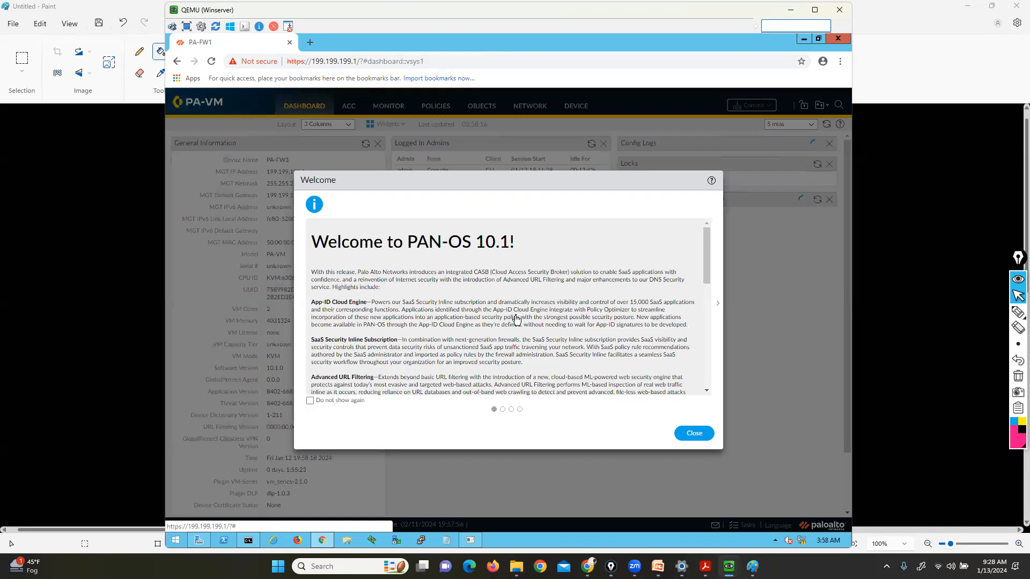
pyautogui.click(695, 437)
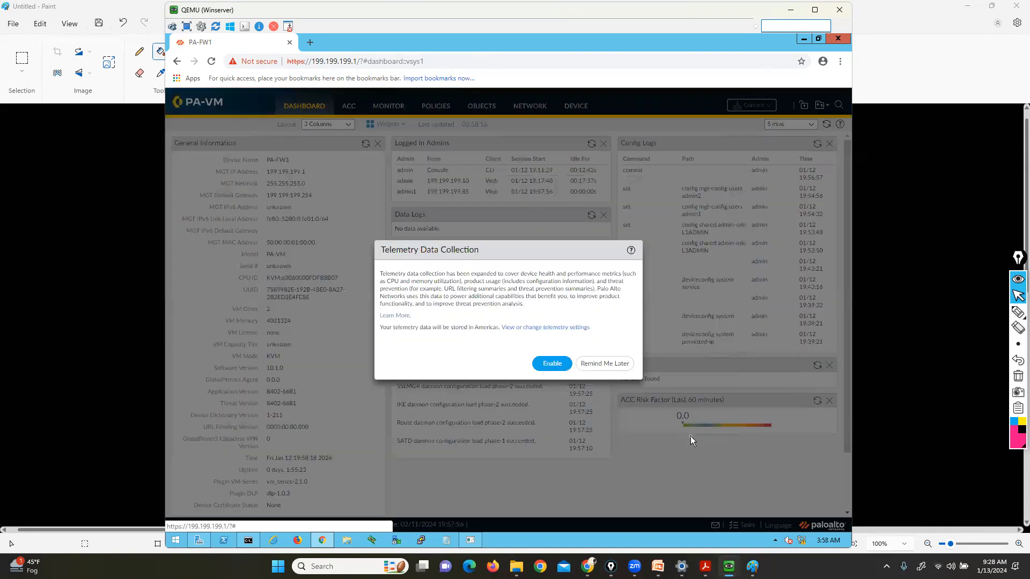
pyautogui.click(612, 367)
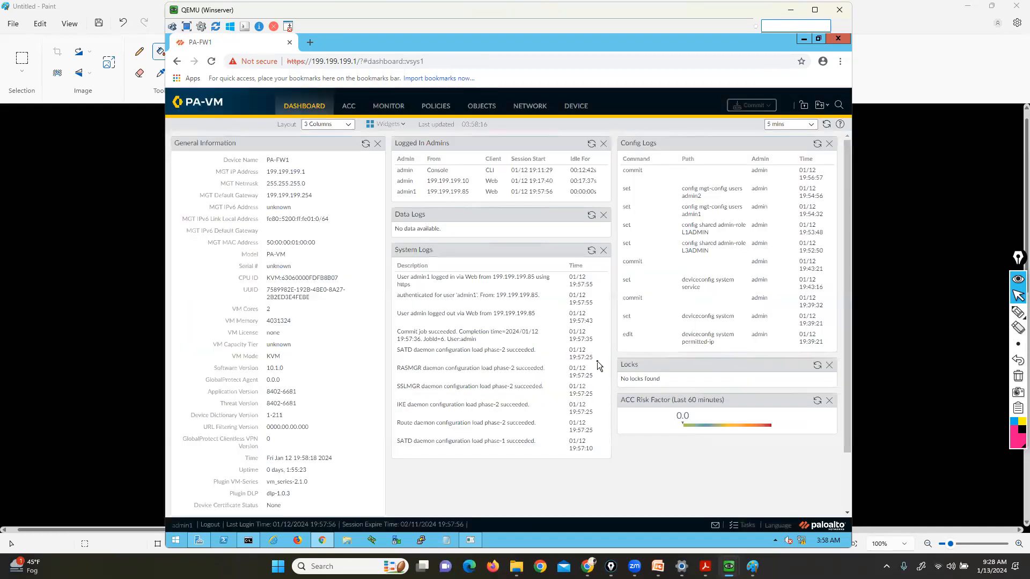
# Point out the admin1 user name, view ethernet1/2 under Network > Interfaces, then log out
pyautogui.click(1018, 312)
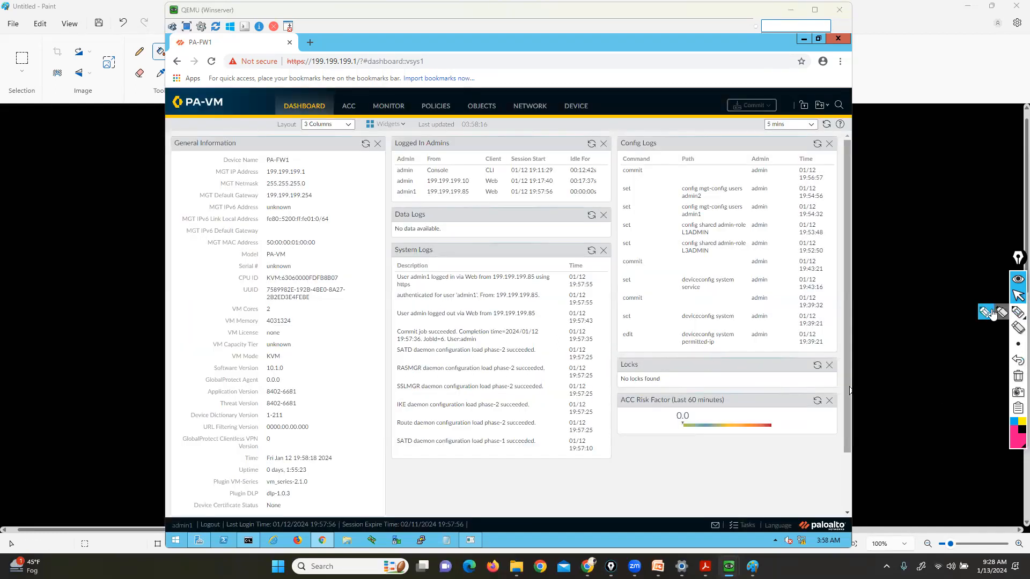
pyautogui.moveTo(196, 514)
pyautogui.mouseDown()
pyautogui.moveTo(210, 529)
pyautogui.moveTo(189, 549)
pyautogui.moveTo(160, 528)
pyautogui.moveTo(196, 512)
pyautogui.mouseUp()
pyautogui.click(1018, 295)
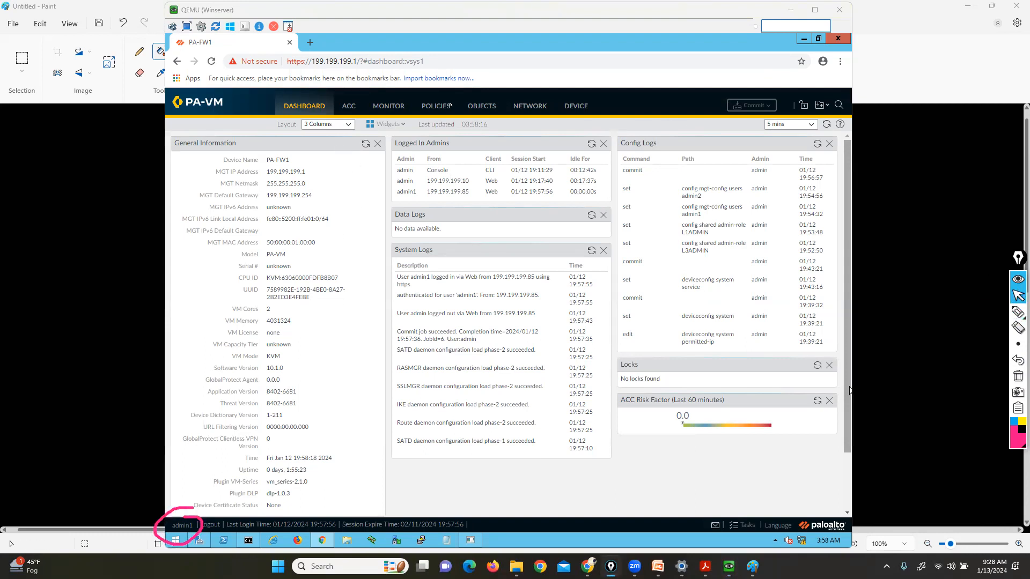
pyautogui.click(527, 106)
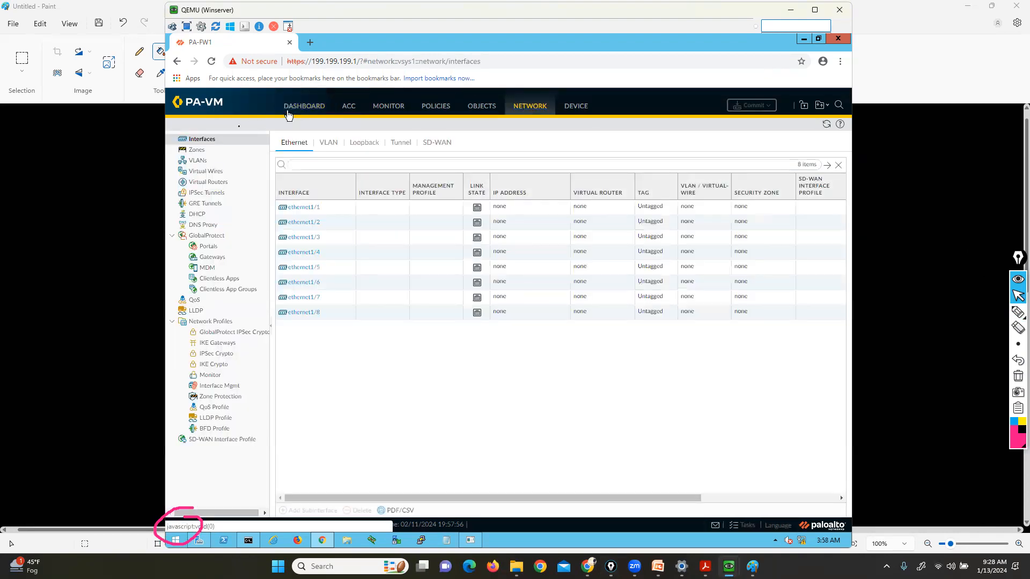
pyautogui.click(306, 224)
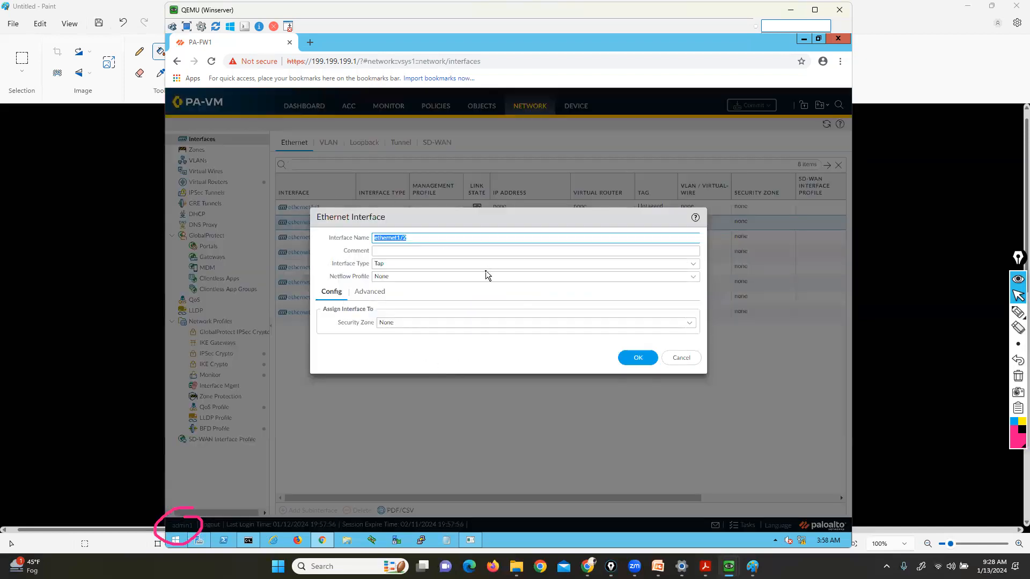
pyautogui.click(682, 357)
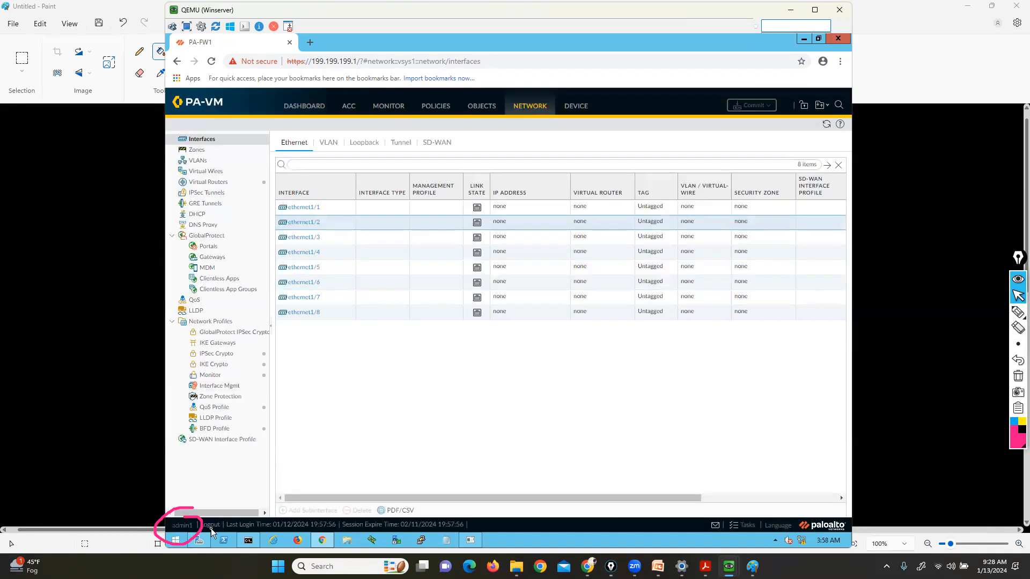
pyautogui.click(211, 526)
# Log in as admin2 with its password and dismiss the welcome notice
pyautogui.click(504, 239)
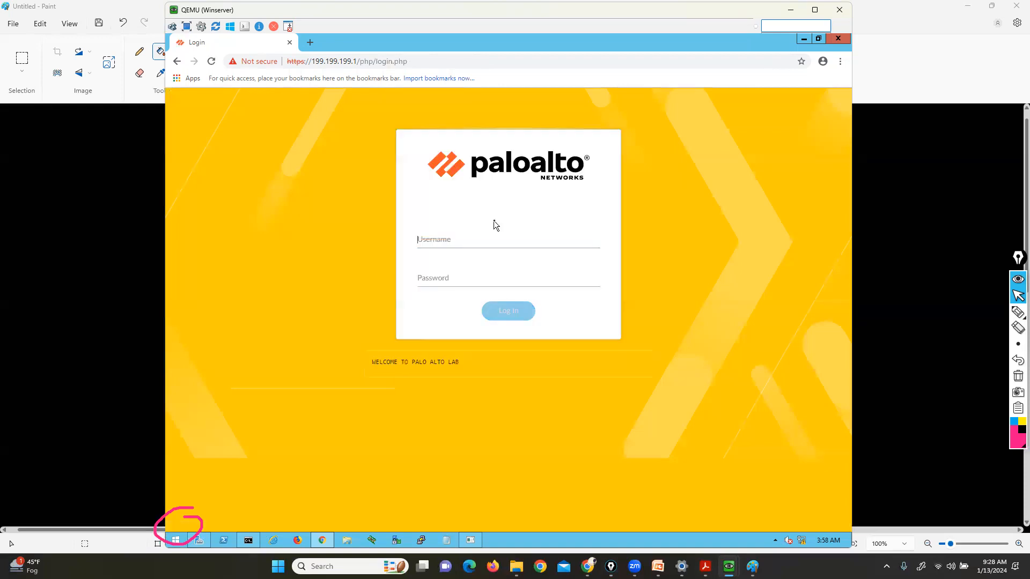
pyautogui.write('admin2')
pyautogui.press('Tab')
pyautogui.write('12345678')
pyautogui.press('Return')
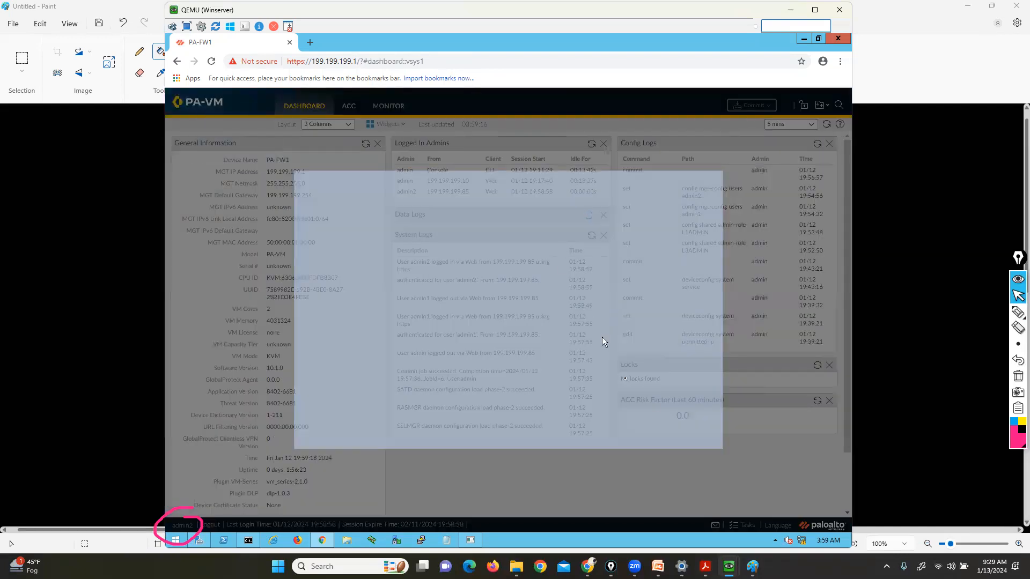
pyautogui.click(693, 433)
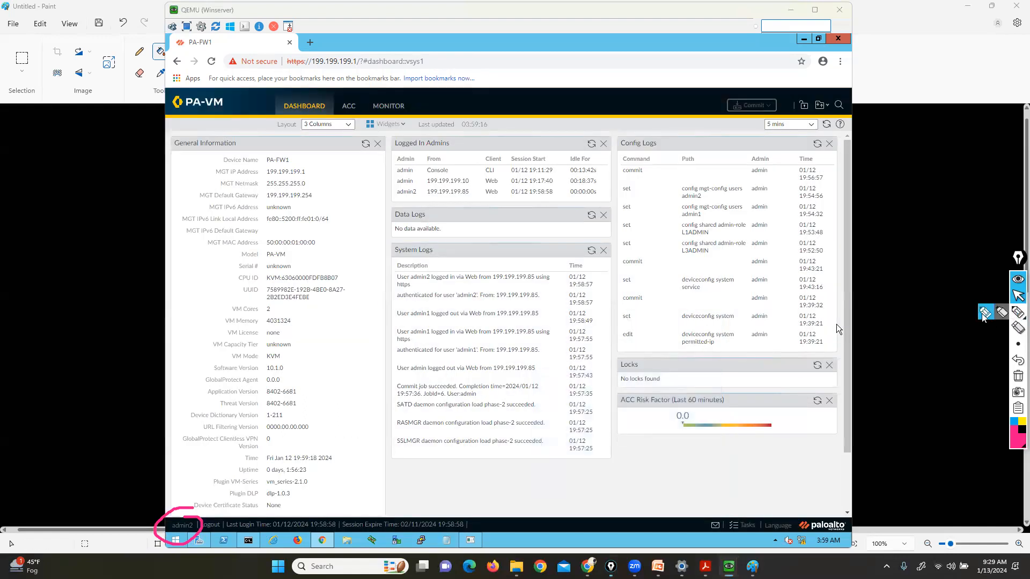
# Circle where the hidden tabs would appear beside Dashboard, ACC and Monitor, then log out
pyautogui.click(1018, 314)
pyautogui.moveTo(408, 96)
pyautogui.mouseDown()
pyautogui.moveTo(406, 116)
pyautogui.moveTo(633, 128)
pyautogui.moveTo(635, 85)
pyautogui.moveTo(430, 85)
pyautogui.moveTo(409, 100)
pyautogui.mouseUp()
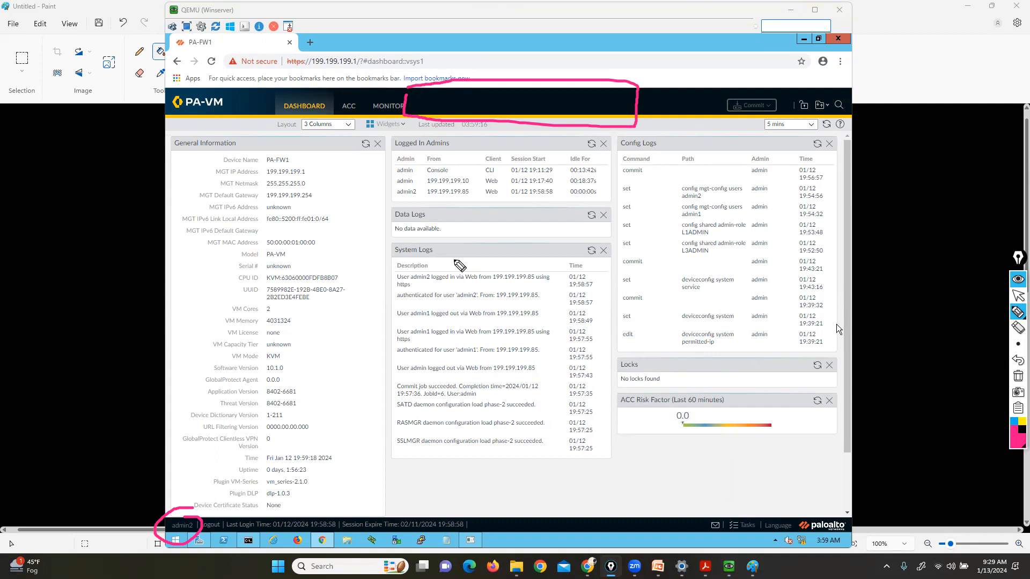
pyautogui.click(1018, 376)
pyautogui.moveTo(1017, 330)
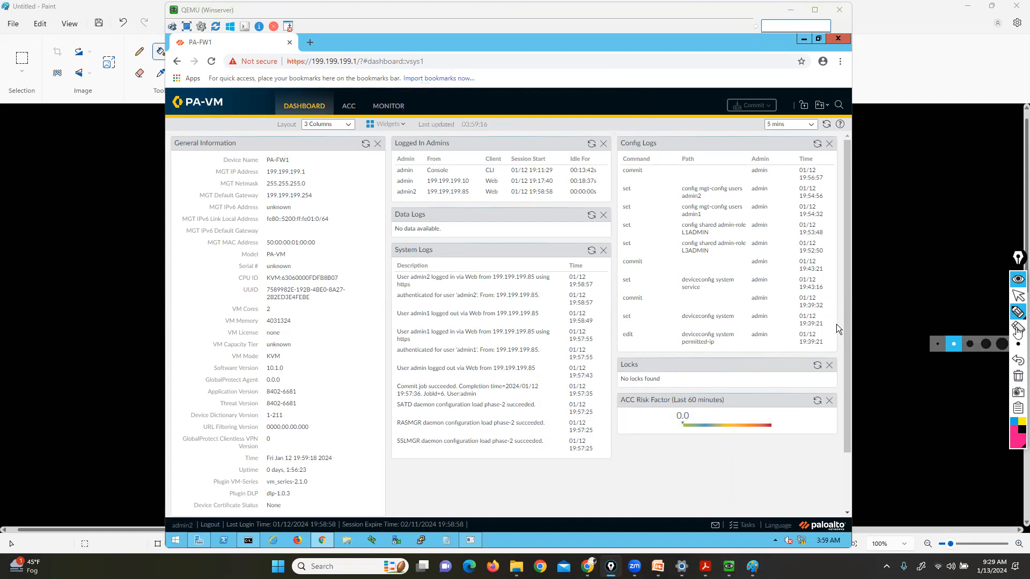
pyautogui.click(1017, 296)
pyautogui.click(211, 525)
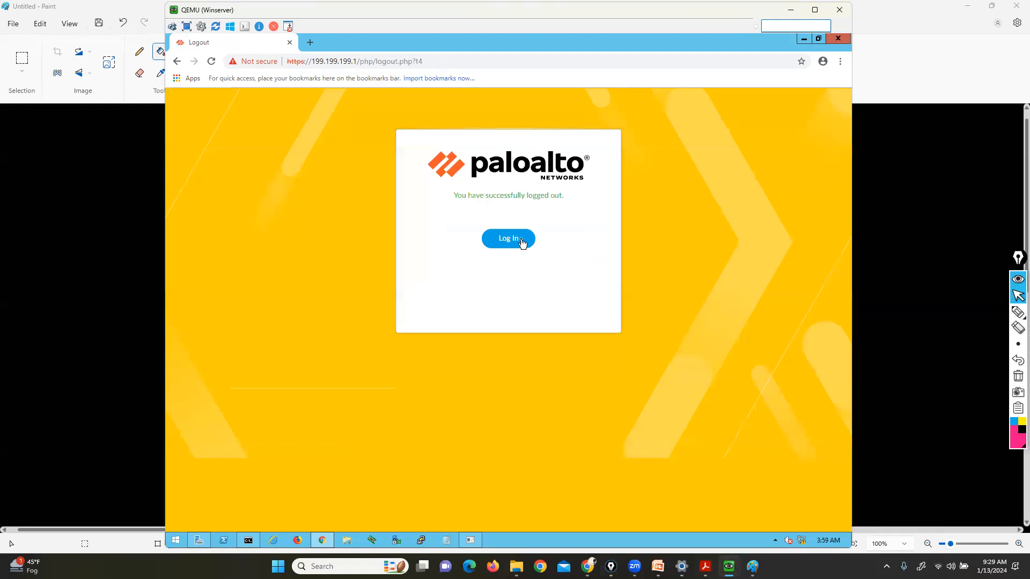
# Log back in with the admin superuser username and its password
pyautogui.click(523, 239)
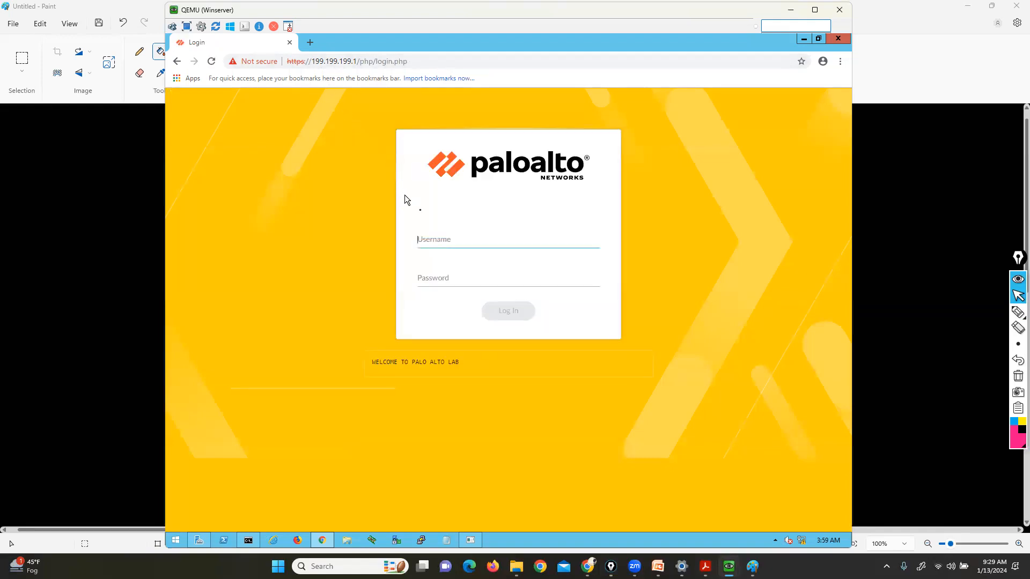
pyautogui.write('admin')
pyautogui.press('Tab')
pyautogui.write('a')
pyautogui.write('•••••••')
pyautogui.press('Return')
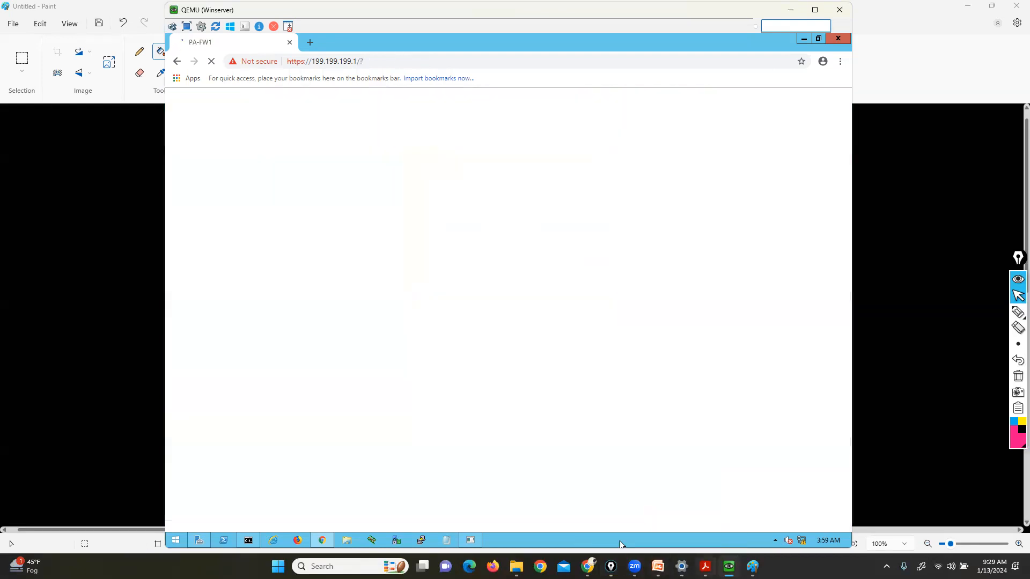
pyautogui.moveTo(705, 567)
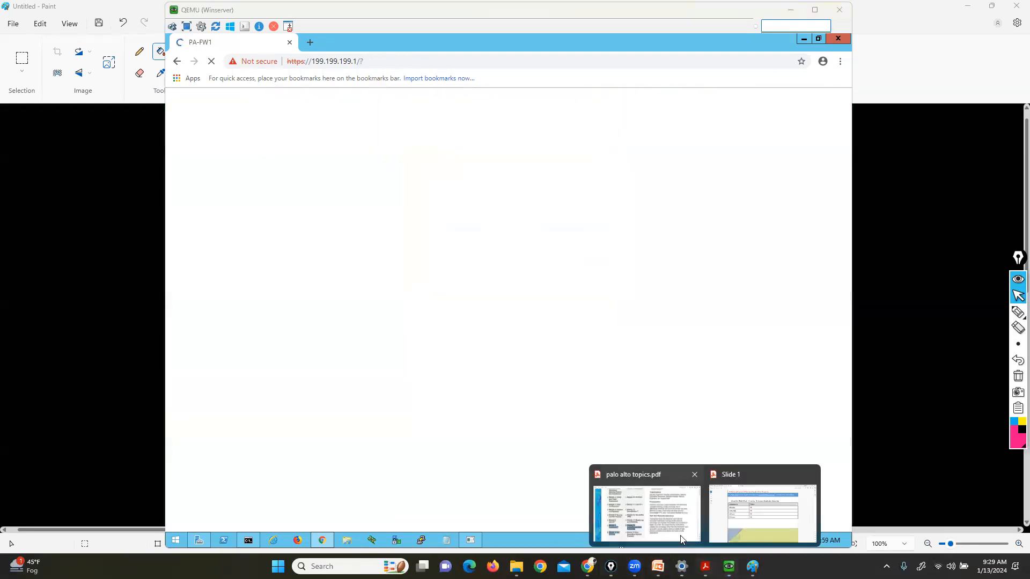
# Show the Running Config & Candidate config slide in Acrobat, then return to the firewall window
pyautogui.click(747, 511)
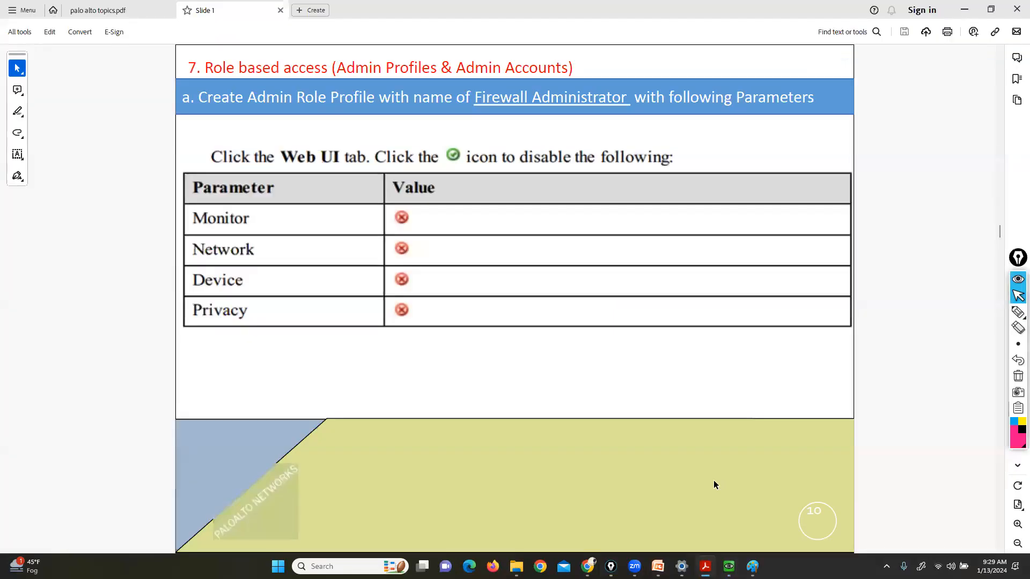
pyautogui.scroll(2, 713, 480)
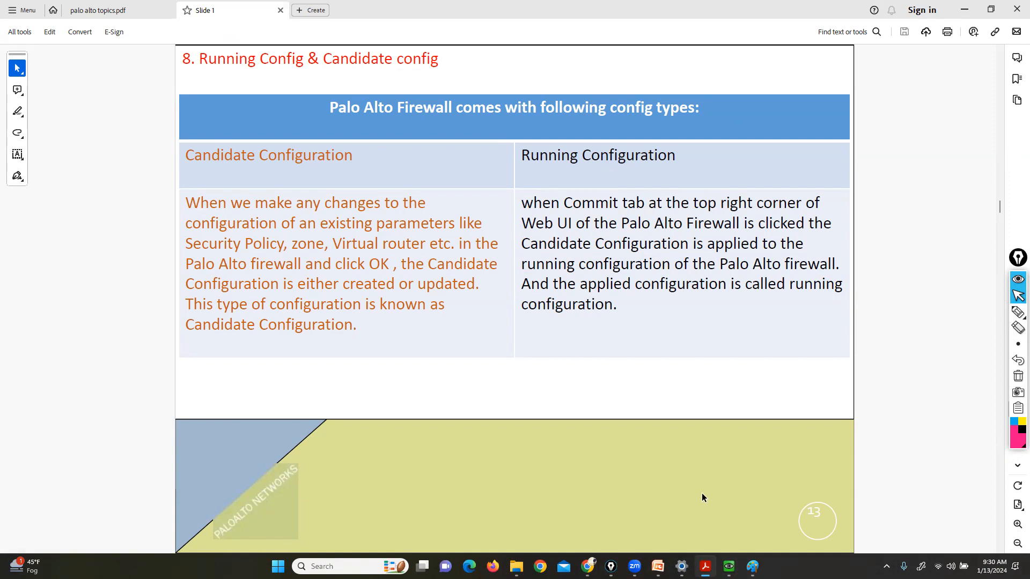
pyautogui.moveTo(705, 566)
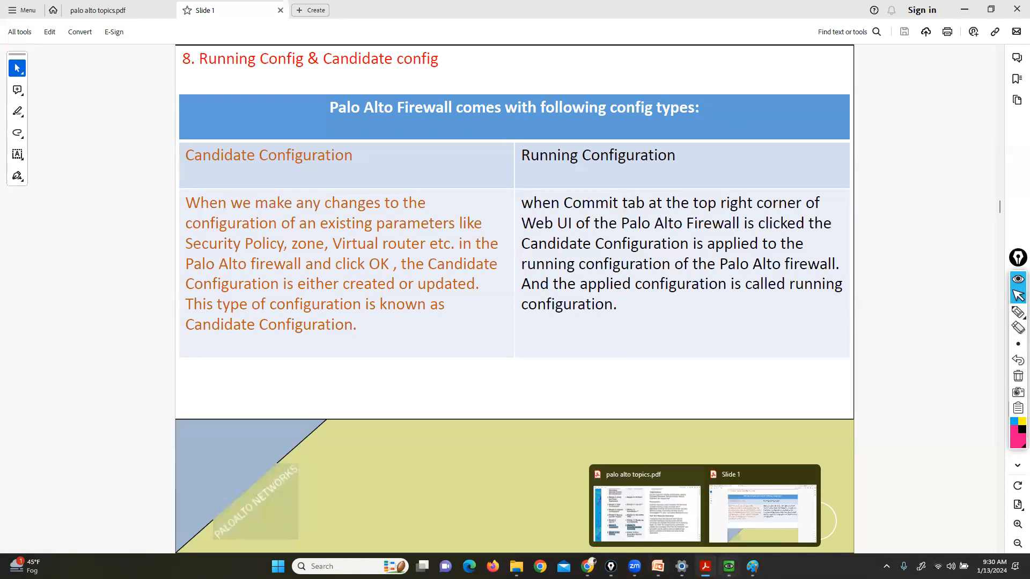
pyautogui.click(761, 508)
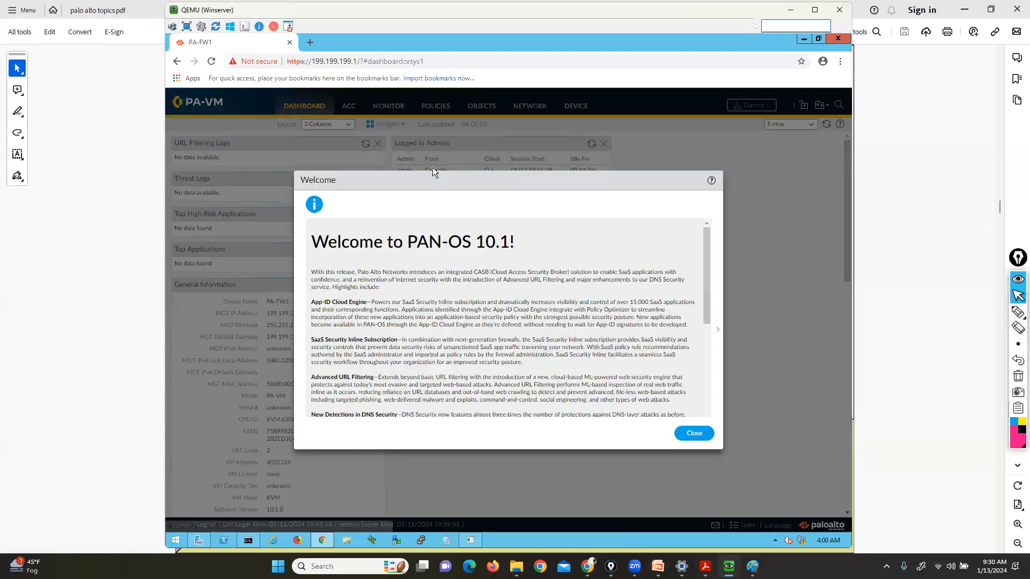
# Dismiss the Welcome and telemetry prompts and show the Monitor configuration change log
pyautogui.click(693, 433)
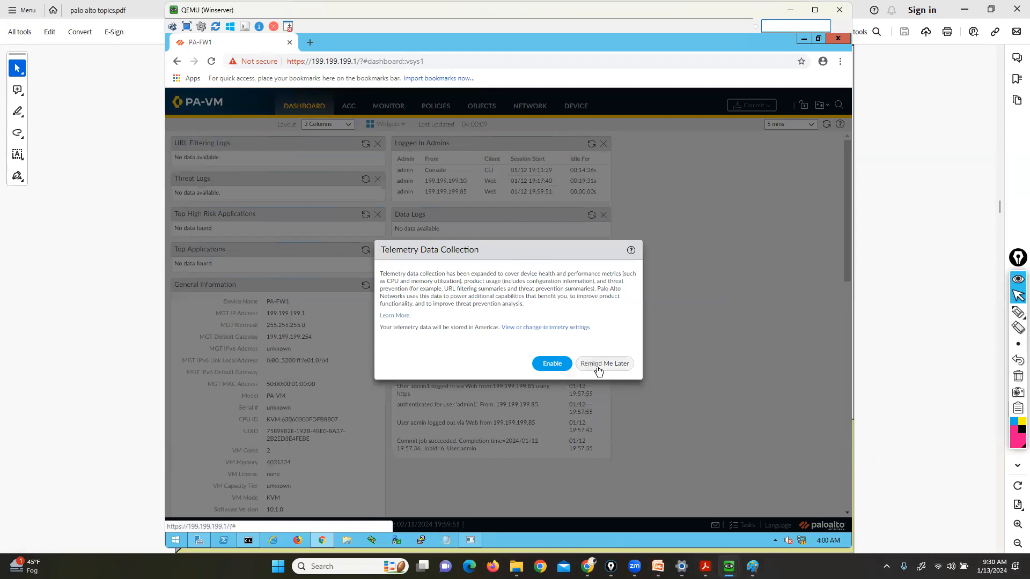
pyautogui.click(595, 363)
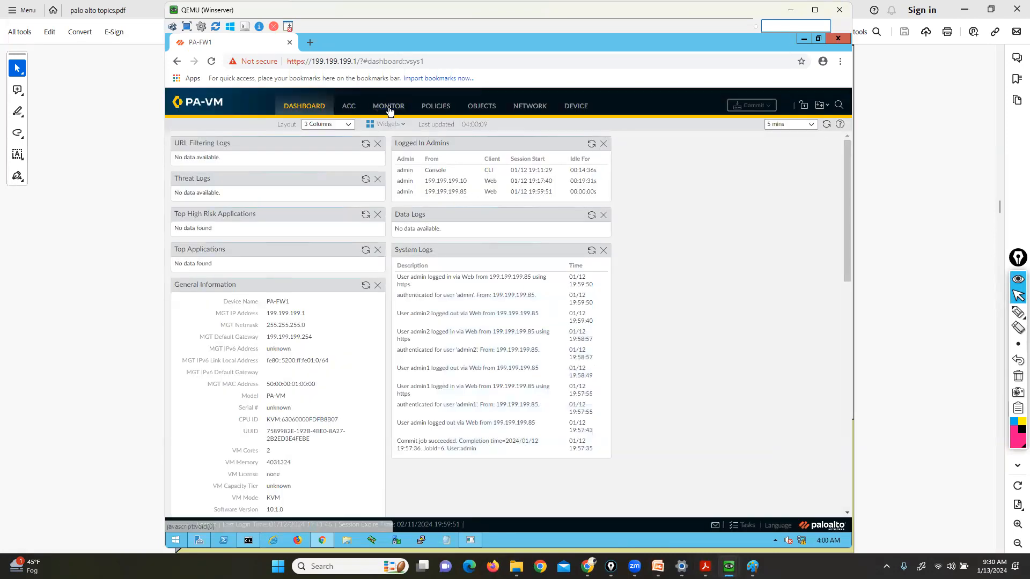
pyautogui.click(387, 110)
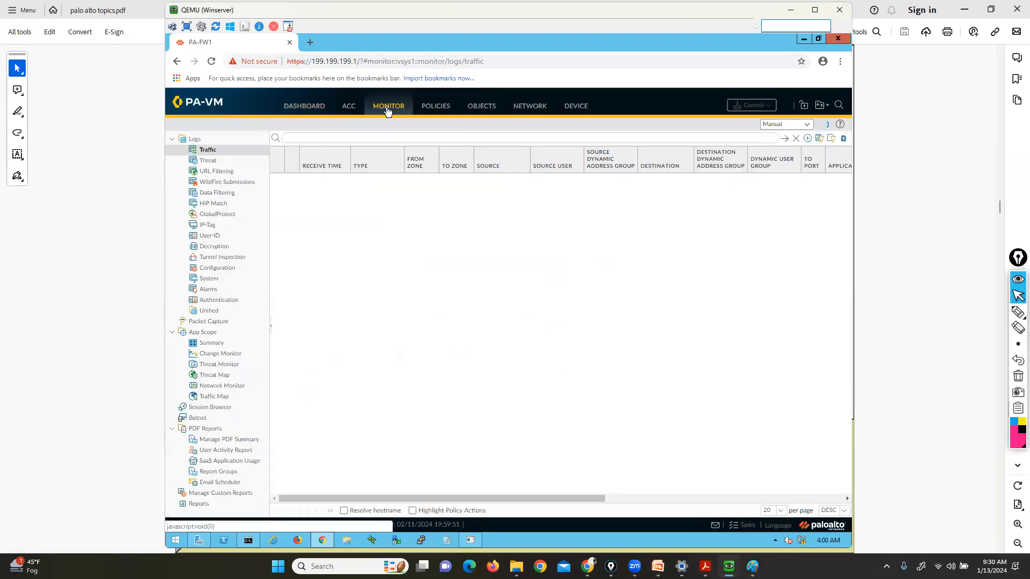
pyautogui.click(222, 269)
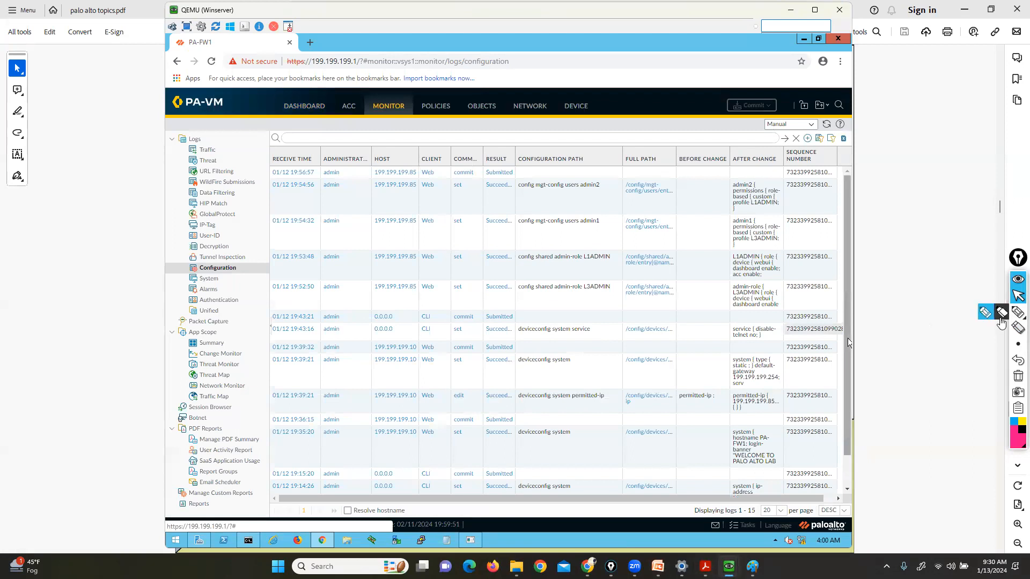
# Temporarily highlight the administrator and host columns of the configuration log, then erase the mark
pyautogui.click(1000, 315)
pyautogui.moveTo(355, 170)
pyautogui.mouseDown()
pyautogui.moveTo(369, 222)
pyautogui.moveTo(374, 354)
pyautogui.moveTo(344, 501)
pyautogui.moveTo(299, 491)
pyautogui.moveTo(299, 268)
pyautogui.moveTo(310, 172)
pyautogui.moveTo(420, 162)
pyautogui.moveTo(422, 174)
pyautogui.moveTo(369, 180)
pyautogui.moveTo(375, 161)
pyautogui.moveTo(431, 165)
pyautogui.mouseUp()
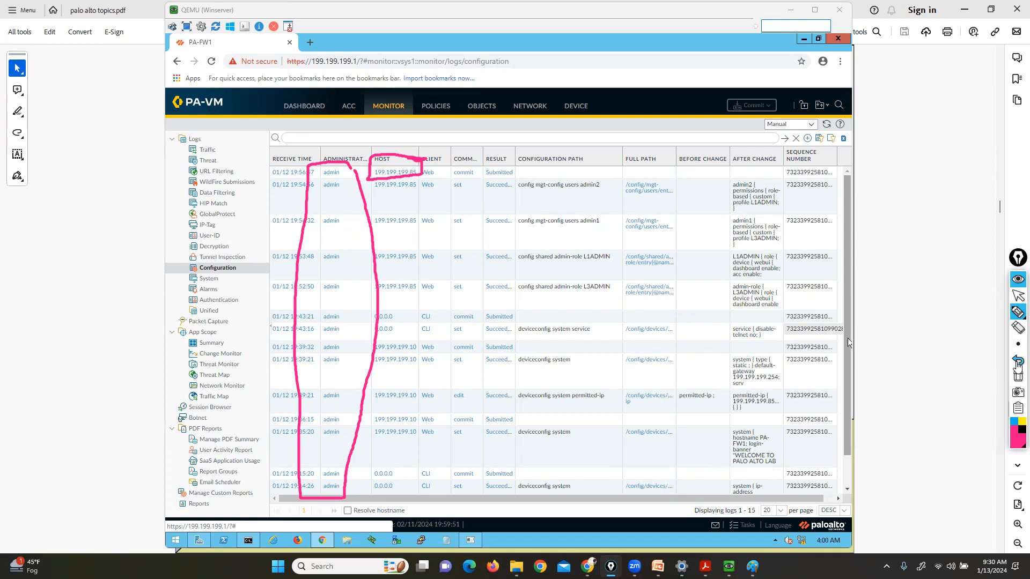
pyautogui.click(1018, 376)
pyautogui.click(1018, 296)
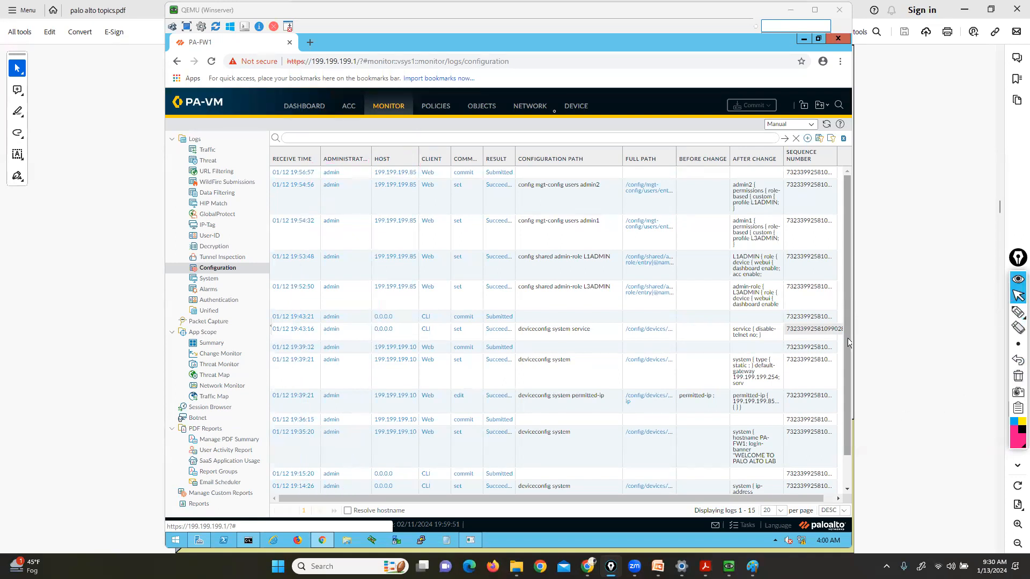
# View the Device > Administrators account list, then switch to the config-types slide in Acrobat
pyautogui.click(570, 109)
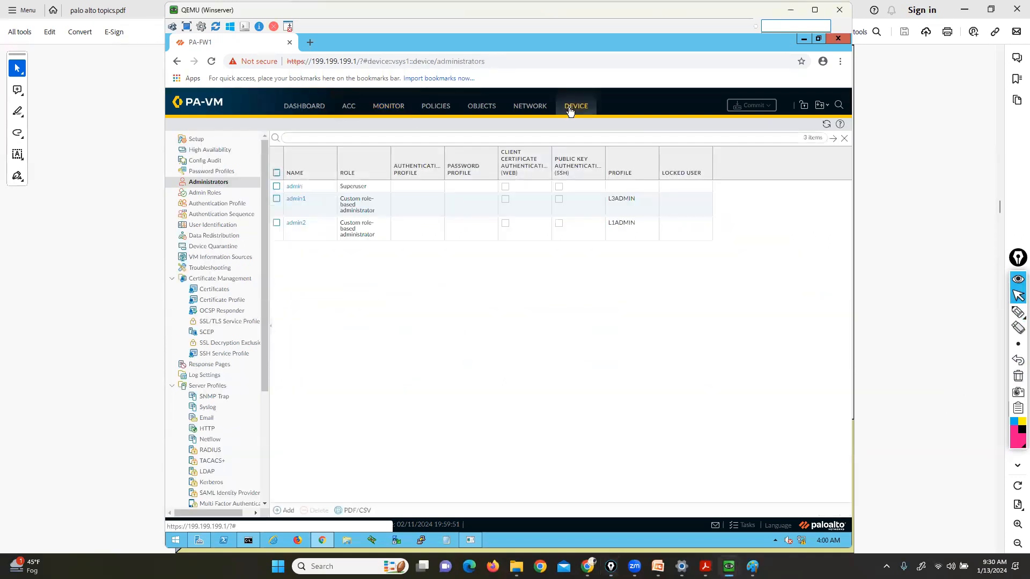
pyautogui.click(705, 567)
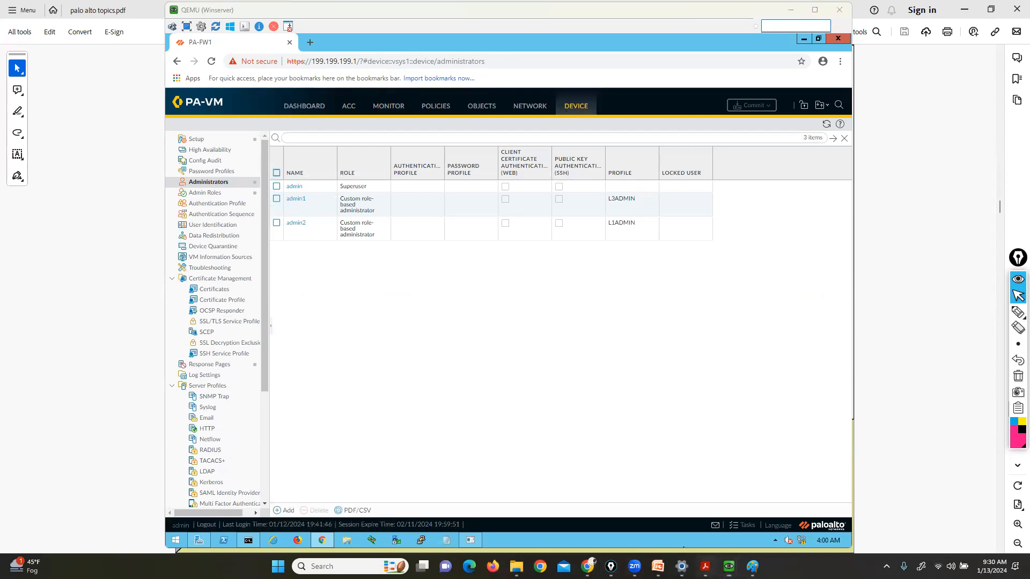
pyautogui.click(746, 514)
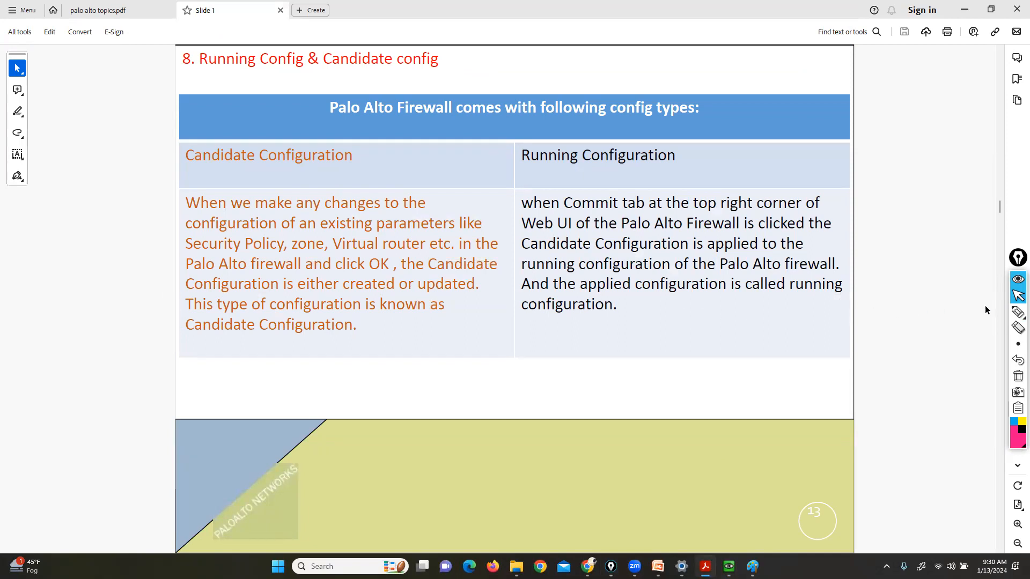
# Draw pink highlighter brackets on both sides of the Candidate Configuration and Running Configuration headings
pyautogui.click(1018, 311)
pyautogui.moveTo(334, 141); pyautogui.dragTo(361, 170)
pyautogui.moveTo(196, 141); pyautogui.dragTo(177, 174)
pyautogui.moveTo(656, 142)
pyautogui.mouseDown()
pyautogui.moveTo(669, 142)
pyautogui.moveTo(682, 175)
pyautogui.mouseUp()
pyautogui.moveTo(529, 144); pyautogui.dragTo(516, 173)
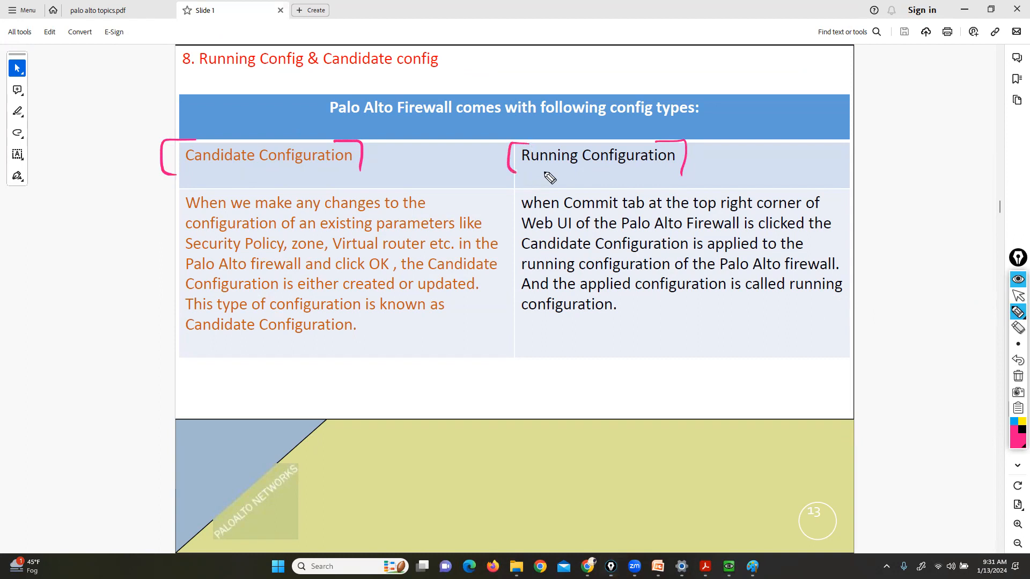
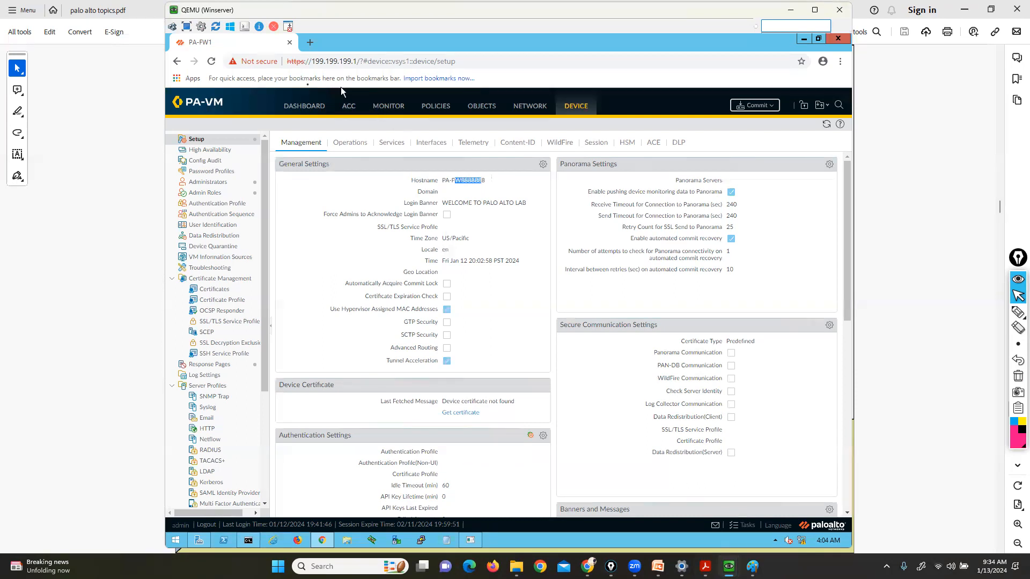
# Open the Config Audit page from the Device tab sidebar
pyautogui.click(195, 162)
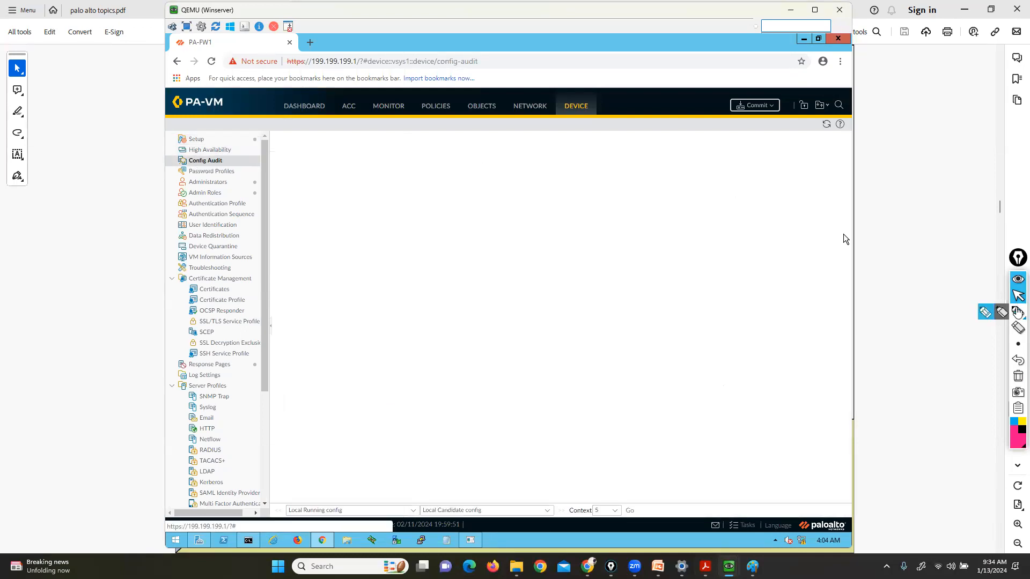
# Temporarily highlight the Running and Candidate config selections, then erase the marks
pyautogui.click(1002, 312)
pyautogui.moveTo(360, 498)
pyautogui.mouseDown()
pyautogui.moveTo(359, 529)
pyautogui.moveTo(311, 534)
pyautogui.moveTo(280, 502)
pyautogui.moveTo(354, 465)
pyautogui.moveTo(380, 470)
pyautogui.mouseUp()
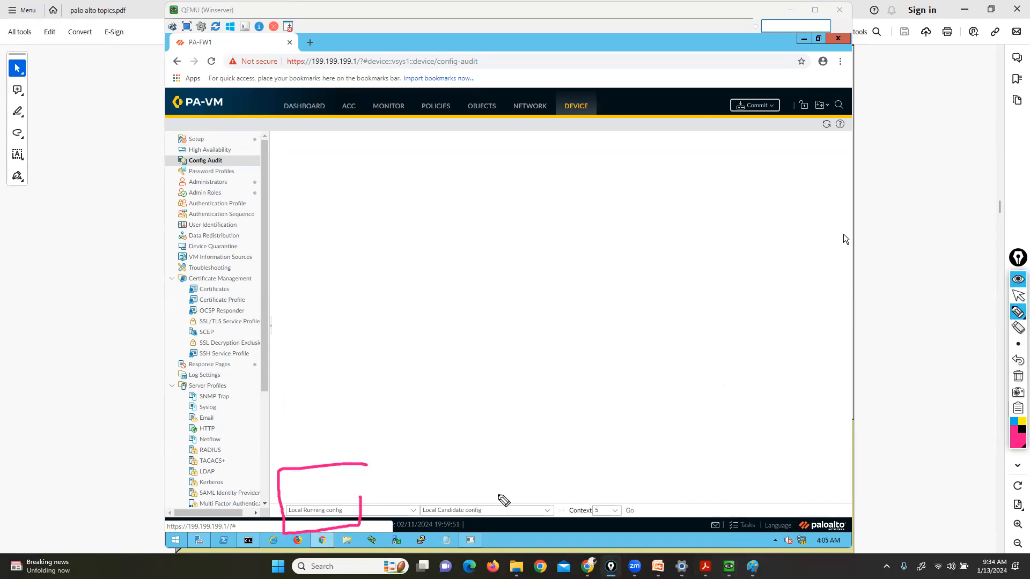
pyautogui.moveTo(495, 495)
pyautogui.mouseDown()
pyautogui.moveTo(499, 529)
pyautogui.moveTo(430, 533)
pyautogui.moveTo(414, 490)
pyautogui.moveTo(482, 490)
pyautogui.mouseUp()
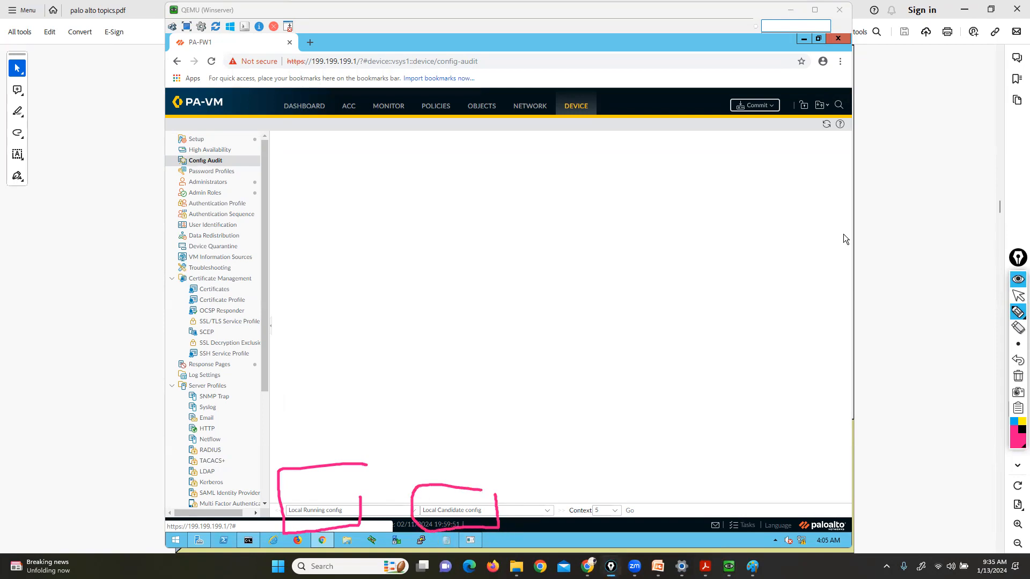
pyautogui.click(1018, 376)
pyautogui.click(1018, 296)
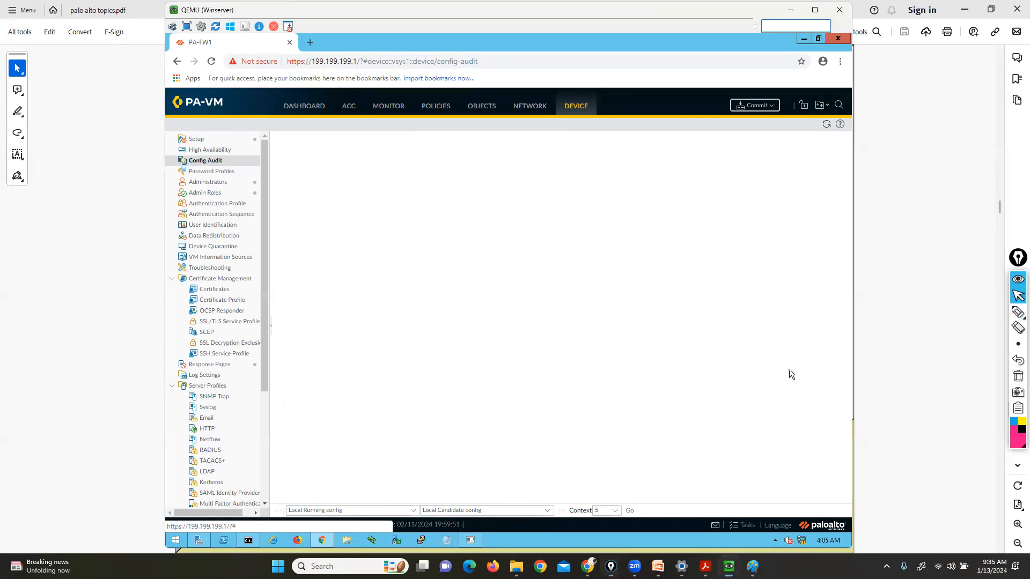
# Keep context at 5 lines and run the running versus candidate comparison
pyautogui.click(616, 512)
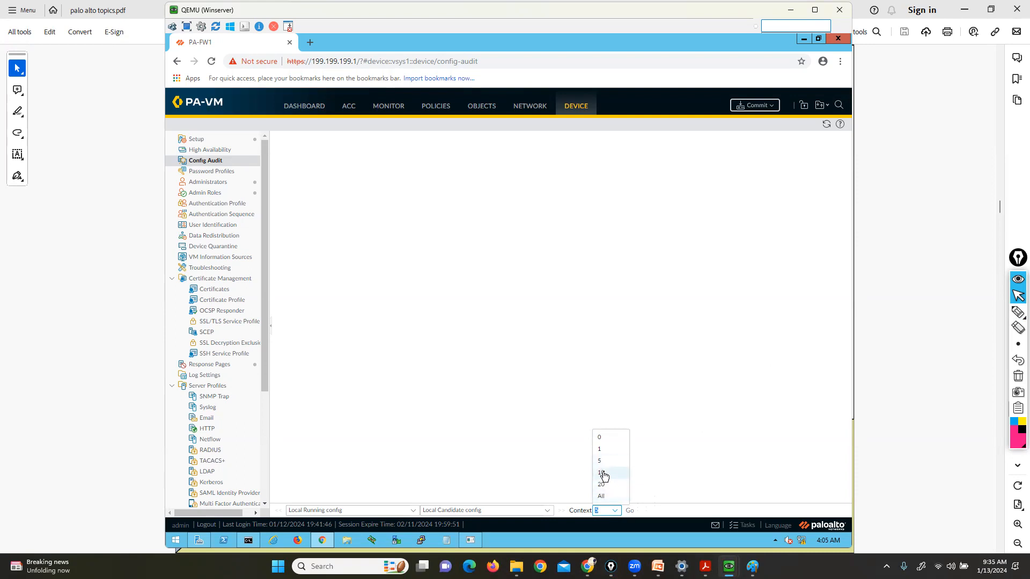
pyautogui.click(601, 462)
pyautogui.click(631, 511)
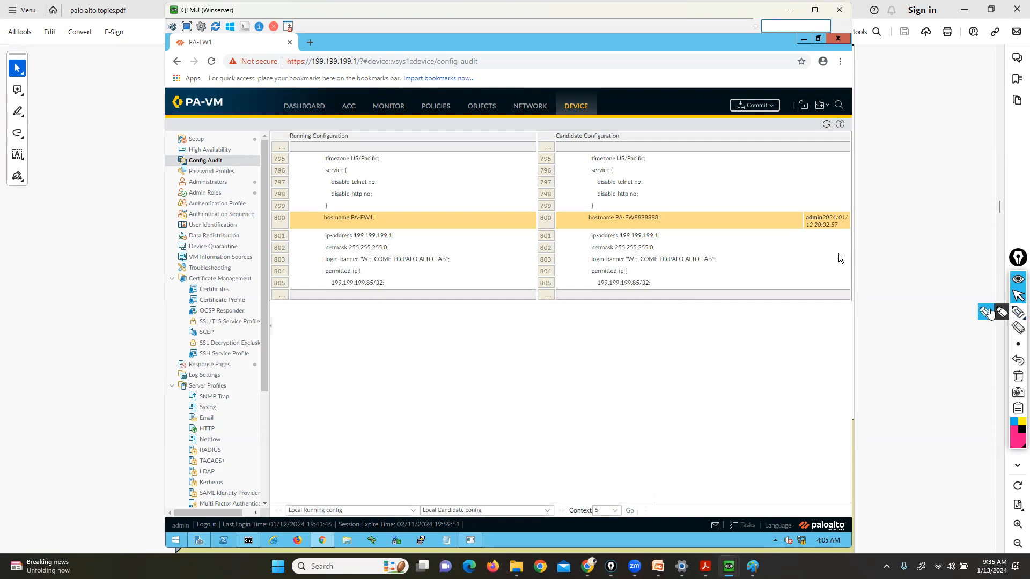
# Highlight the hostname difference PA-FW1 versus PA-FW8888888 and its author stamp, then erase
pyautogui.click(1018, 312)
pyautogui.moveTo(286, 147)
pyautogui.mouseDown()
pyautogui.moveTo(346, 148)
pyautogui.moveTo(355, 118)
pyautogui.moveTo(282, 137)
pyautogui.moveTo(352, 151)
pyautogui.mouseUp()
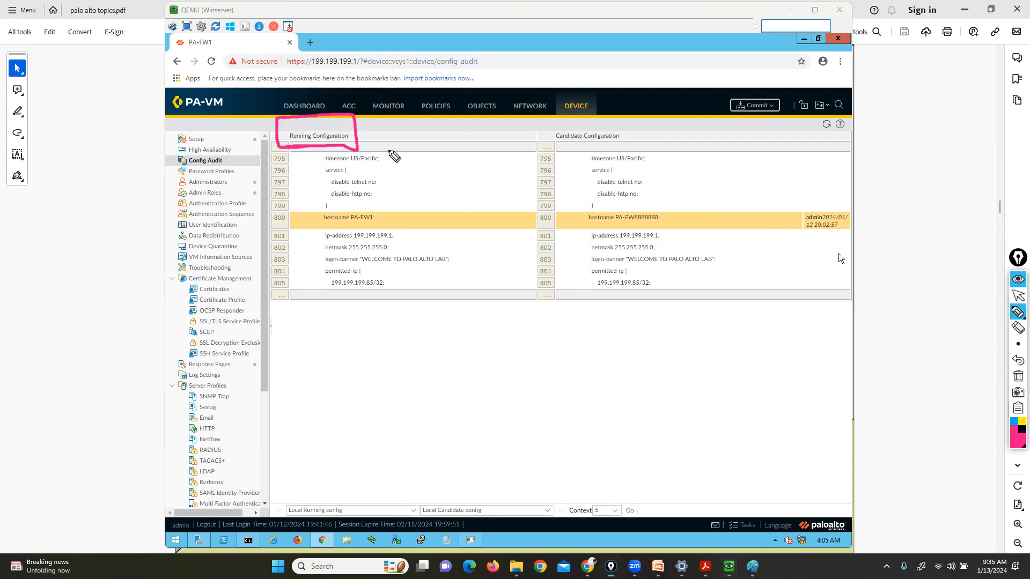
pyautogui.moveTo(578, 145)
pyautogui.mouseDown()
pyautogui.moveTo(610, 144)
pyautogui.moveTo(635, 124)
pyautogui.moveTo(552, 126)
pyautogui.moveTo(591, 154)
pyautogui.mouseUp()
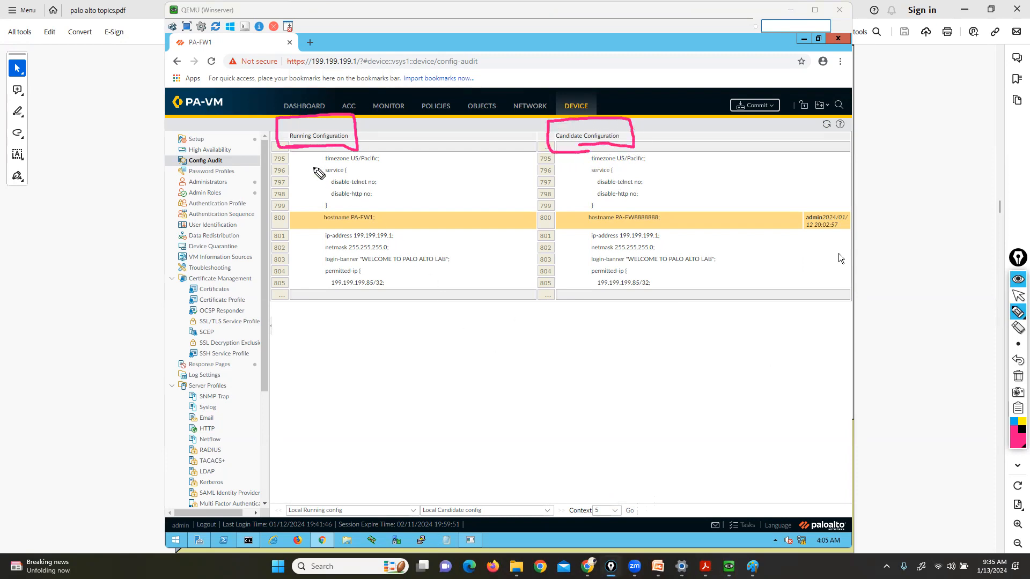
pyautogui.moveTo(371, 213)
pyautogui.mouseDown()
pyautogui.moveTo(385, 223)
pyautogui.moveTo(316, 221)
pyautogui.moveTo(326, 229)
pyautogui.mouseUp()
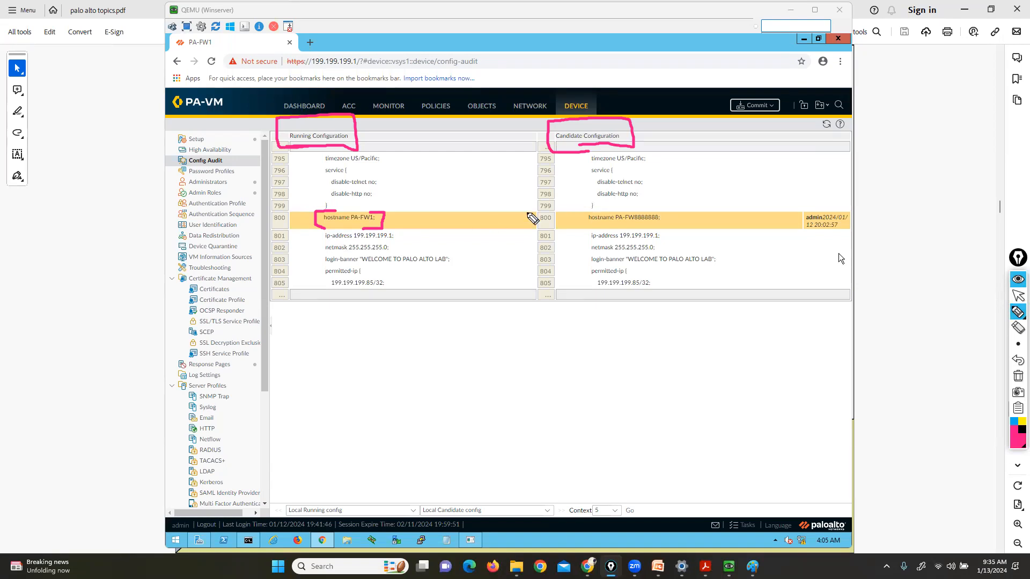
pyautogui.moveTo(656, 212)
pyautogui.mouseDown()
pyautogui.moveTo(661, 228)
pyautogui.moveTo(603, 215)
pyautogui.moveTo(605, 234)
pyautogui.mouseUp()
pyautogui.moveTo(758, 176)
pyautogui.mouseDown()
pyautogui.moveTo(808, 211)
pyautogui.moveTo(818, 192)
pyautogui.moveTo(850, 213)
pyautogui.mouseUp()
pyautogui.moveTo(799, 235); pyautogui.dragTo(838, 241)
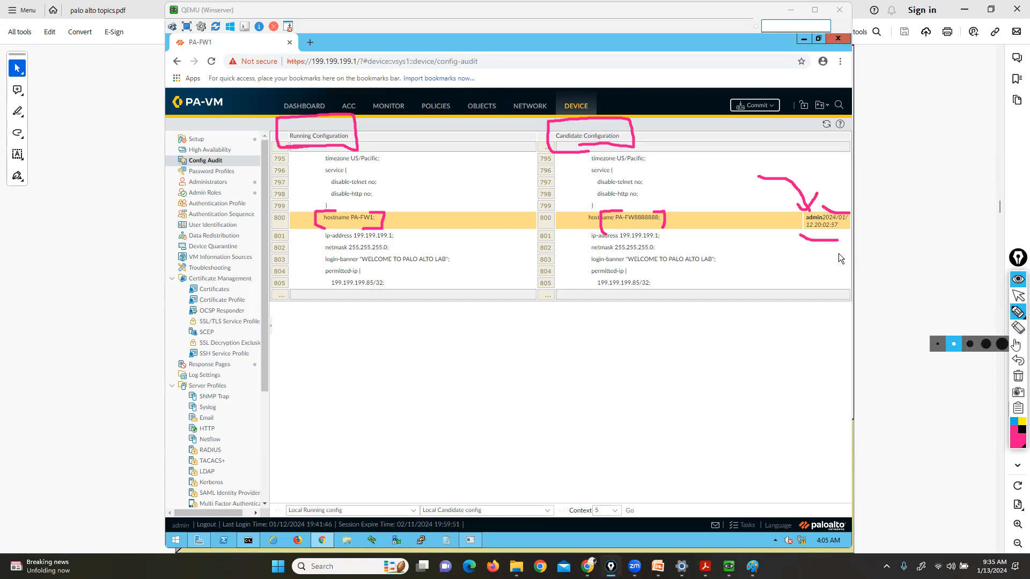
pyautogui.click(1018, 376)
pyautogui.click(1017, 297)
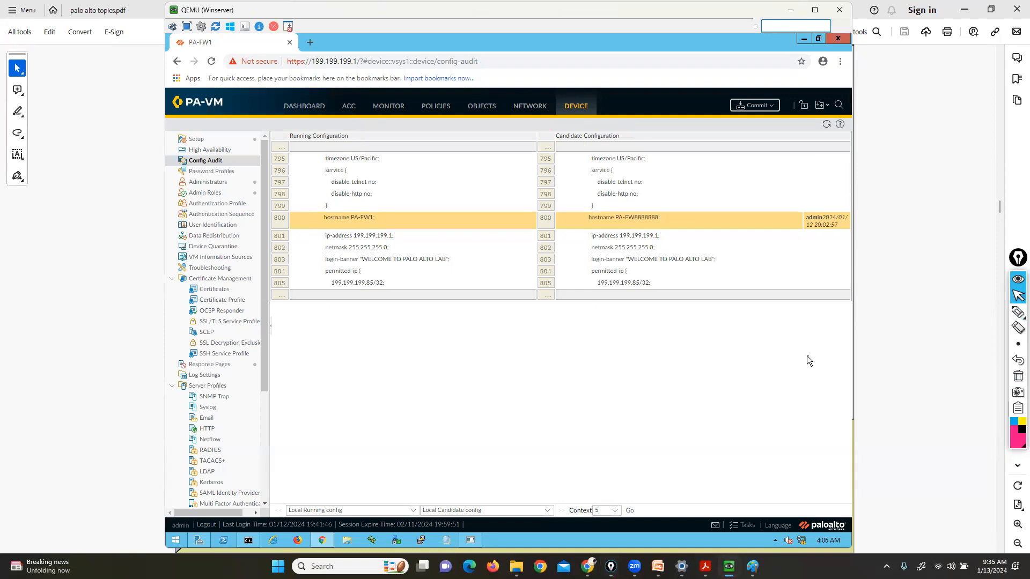
# Commit the pending hostname change and close the Commit Status report
pyautogui.click(757, 106)
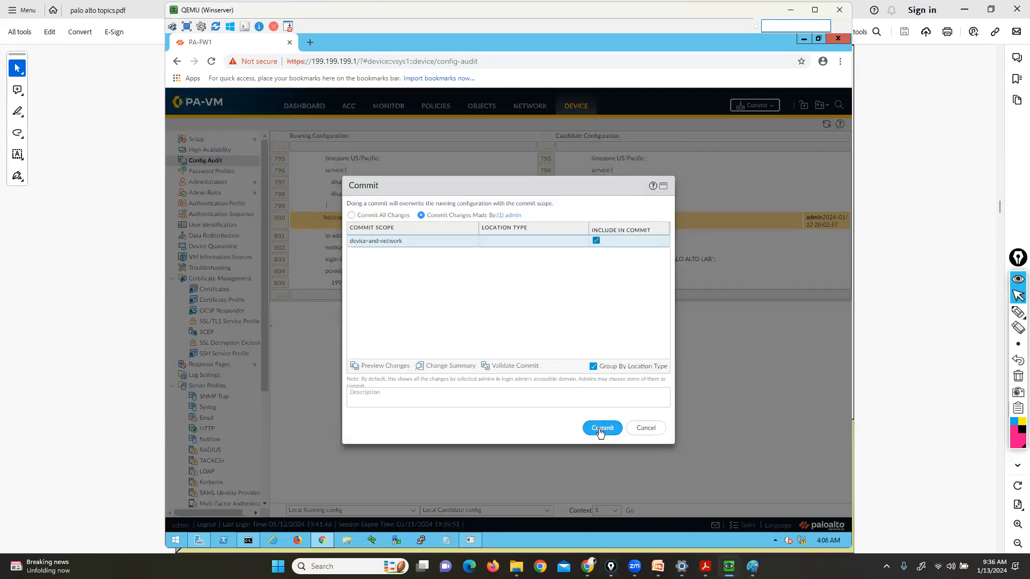
pyautogui.click(602, 428)
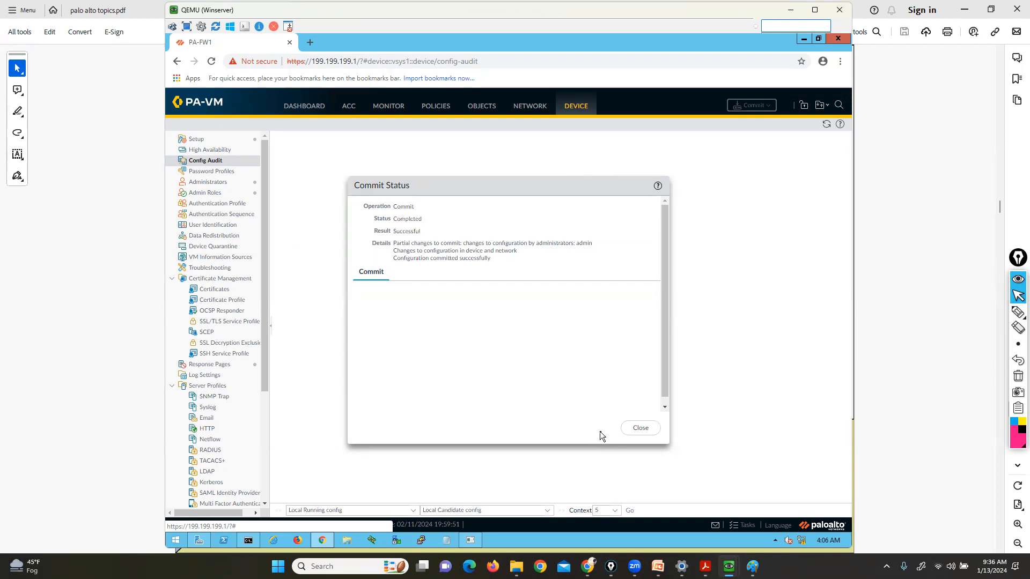
pyautogui.click(632, 429)
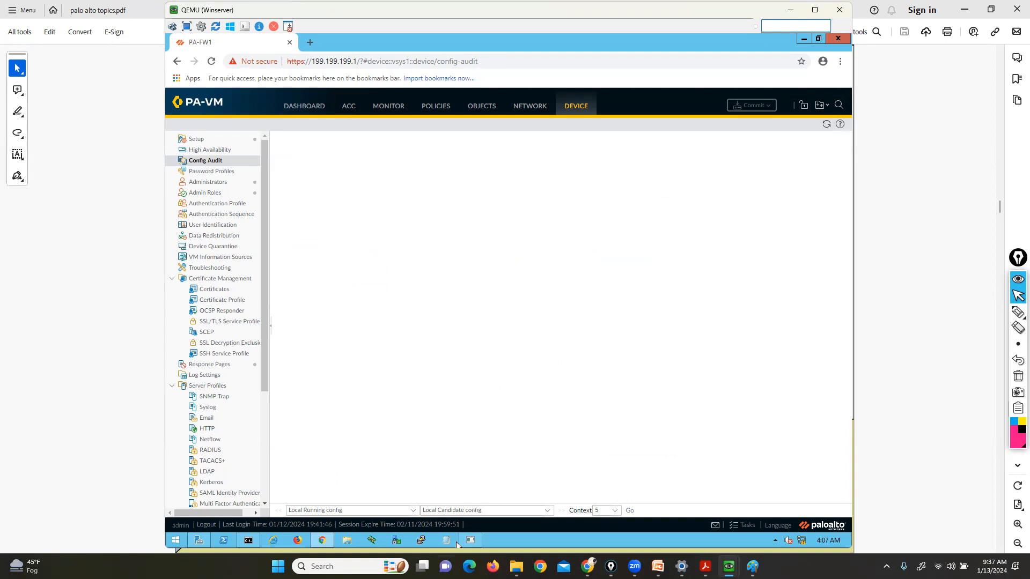
# Re-run the comparison and briefly circle the identical-versions message
pyautogui.click(630, 511)
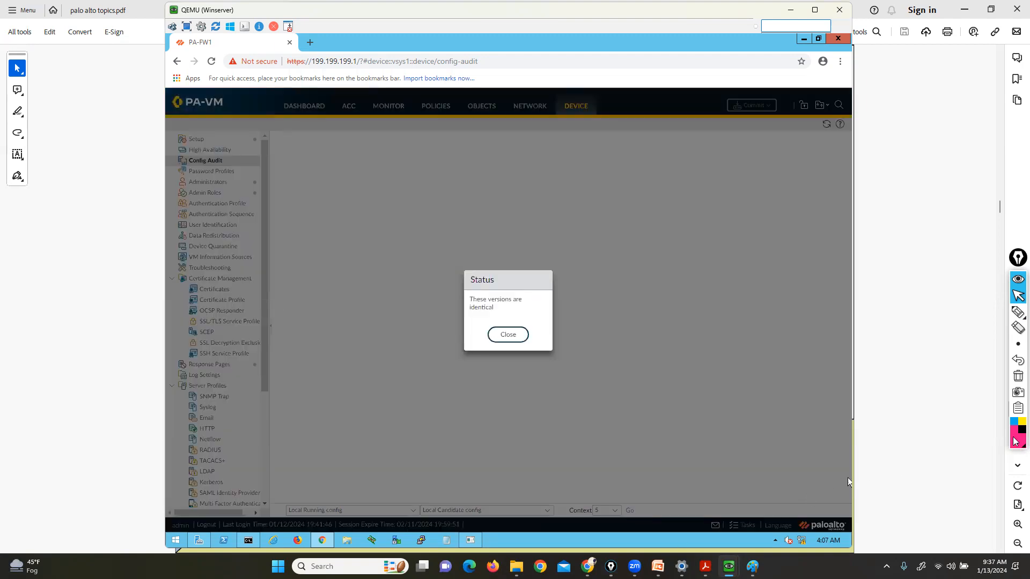
pyautogui.click(1017, 311)
pyautogui.moveTo(562, 266); pyautogui.dragTo(556, 260)
pyautogui.moveTo(445, 260)
pyautogui.mouseDown()
pyautogui.moveTo(427, 311)
pyautogui.moveTo(469, 382)
pyautogui.moveTo(574, 319)
pyautogui.moveTo(555, 252)
pyautogui.moveTo(455, 255)
pyautogui.moveTo(437, 274)
pyautogui.mouseUp()
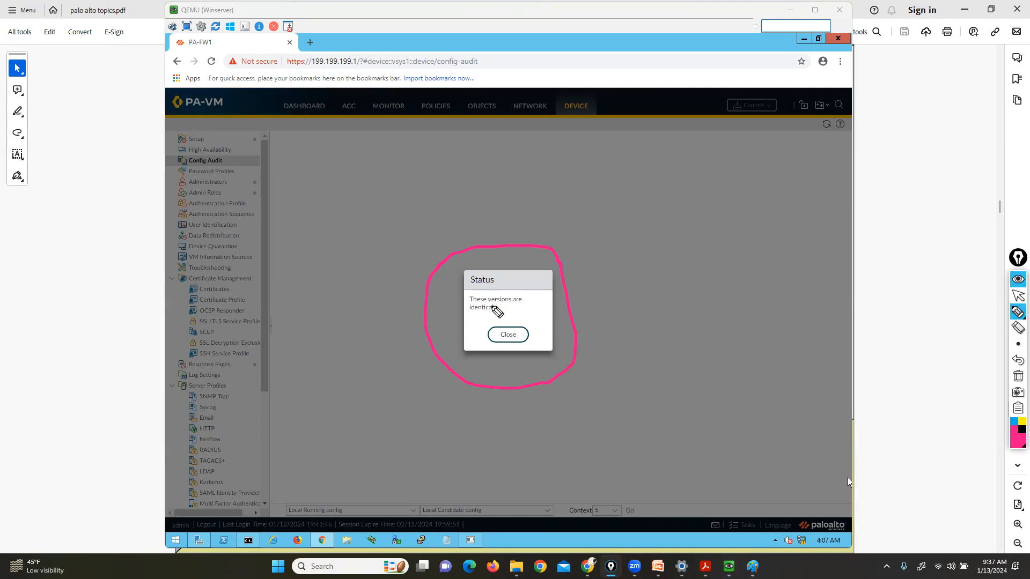
pyautogui.click(1017, 376)
pyautogui.click(1017, 296)
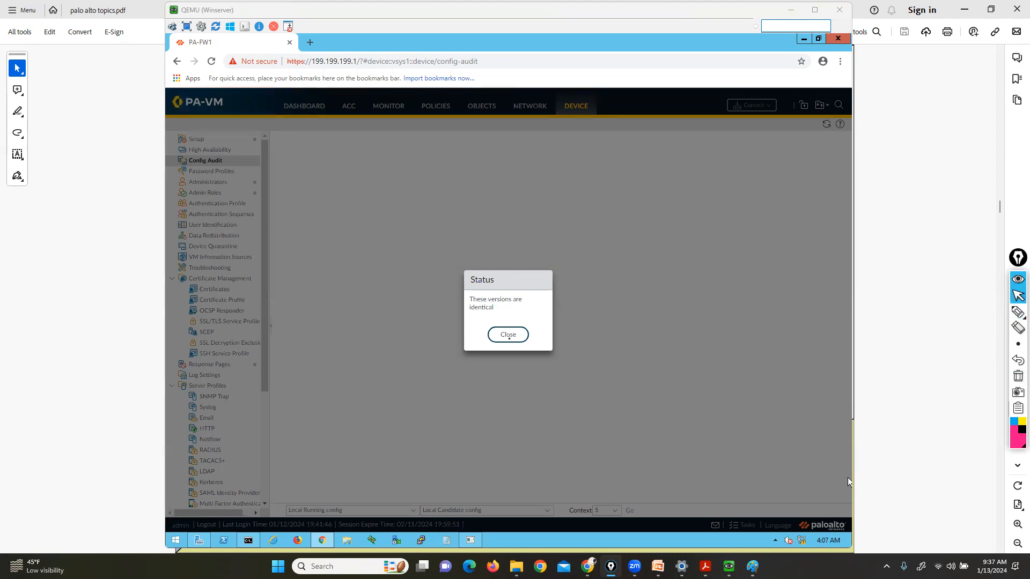
# Close the identical-versions message, bring up the config slide, then show the desktop
pyautogui.click(508, 334)
pyautogui.click(899, 390)
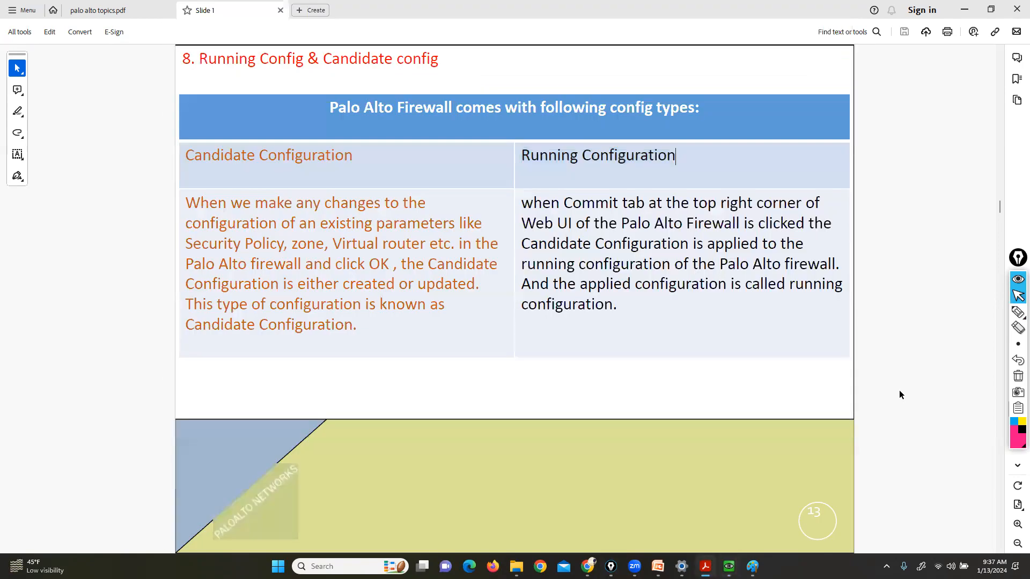
pyautogui.press('super+d')
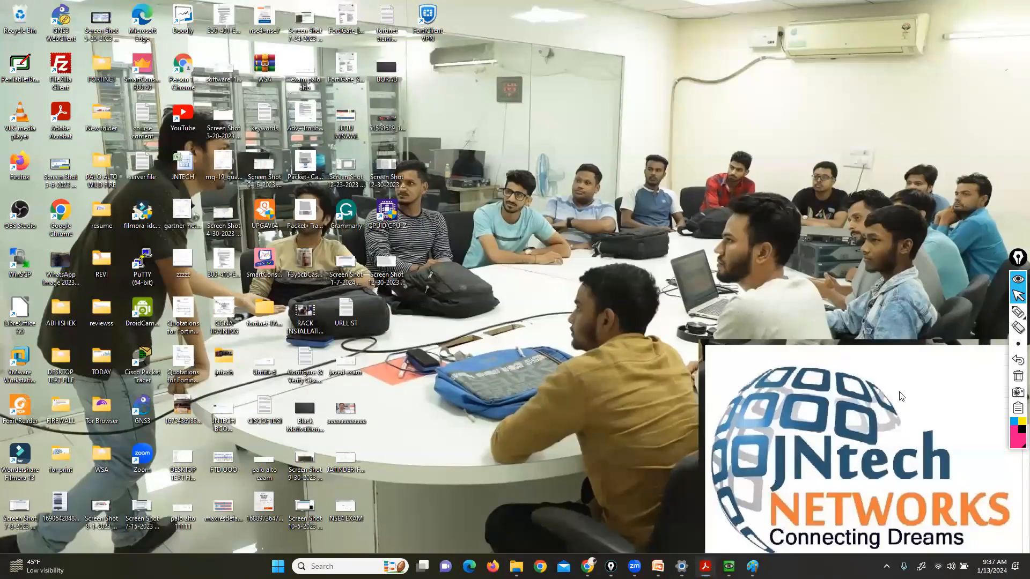